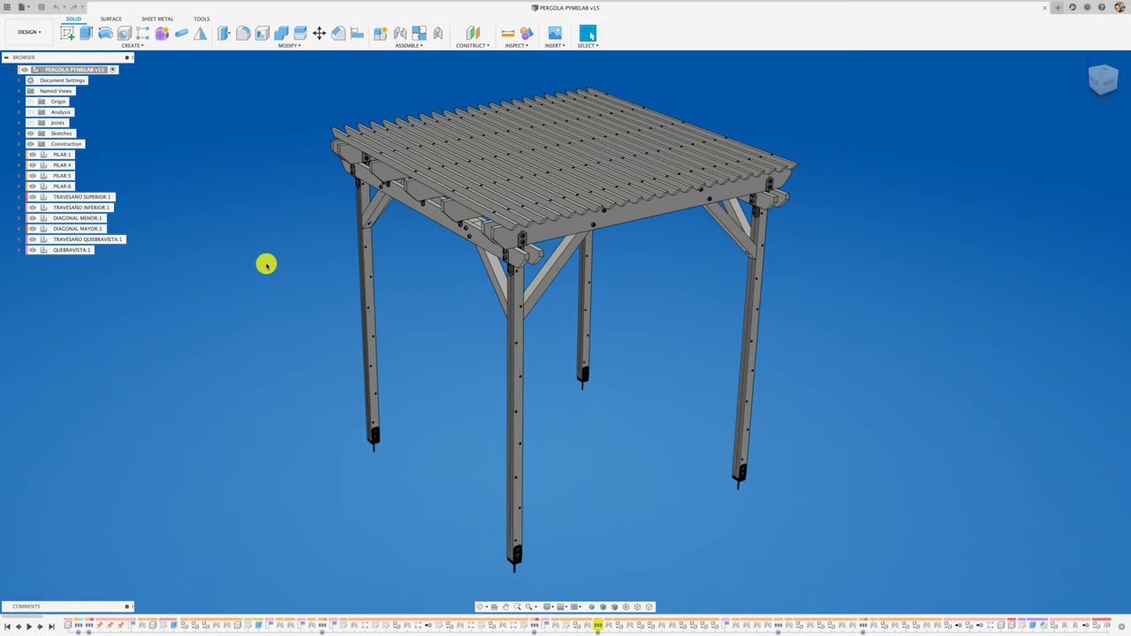
Open the Appearance panel with A, then move it higher and enlarge it to show more folders.
key("a")
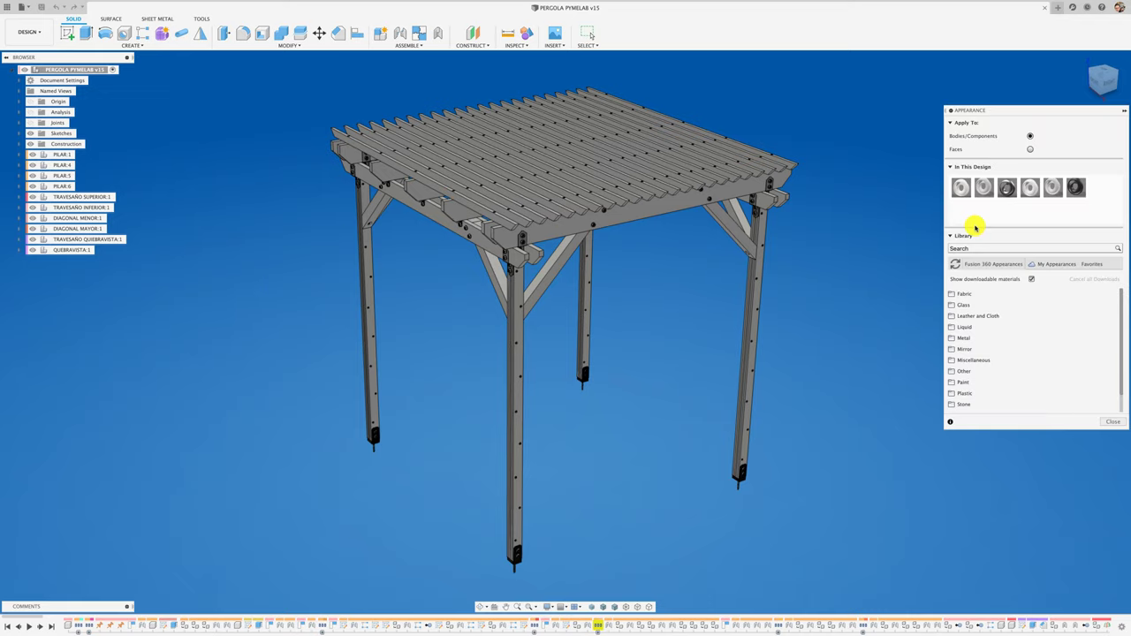
left_click_drag(1042, 117, 939, 91)
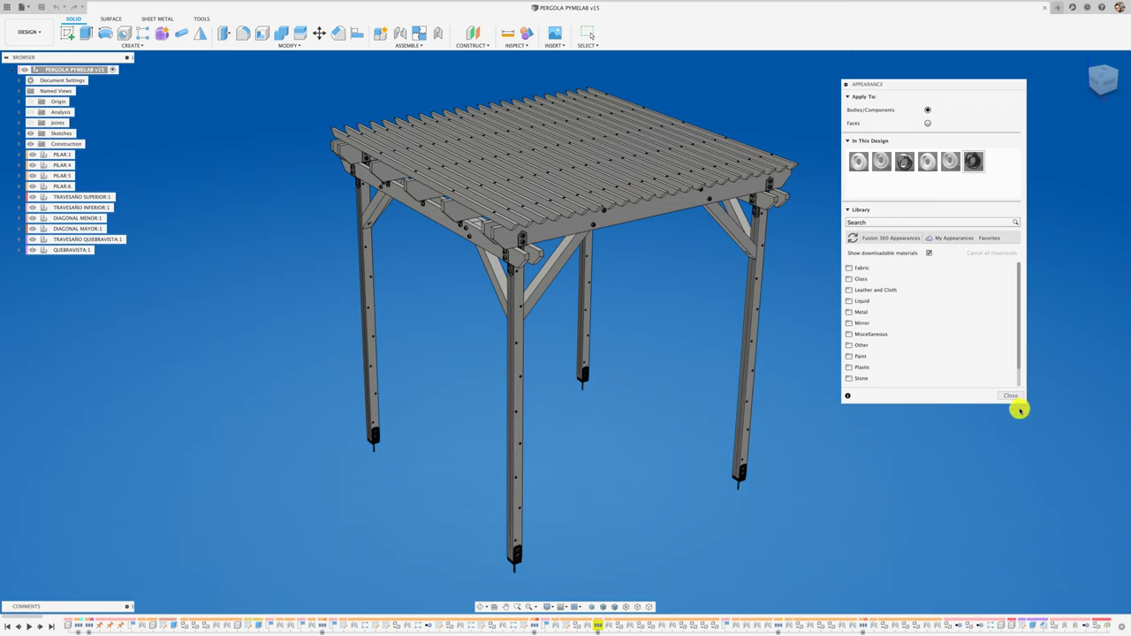
left_click_drag(1023, 402, 1035, 526)
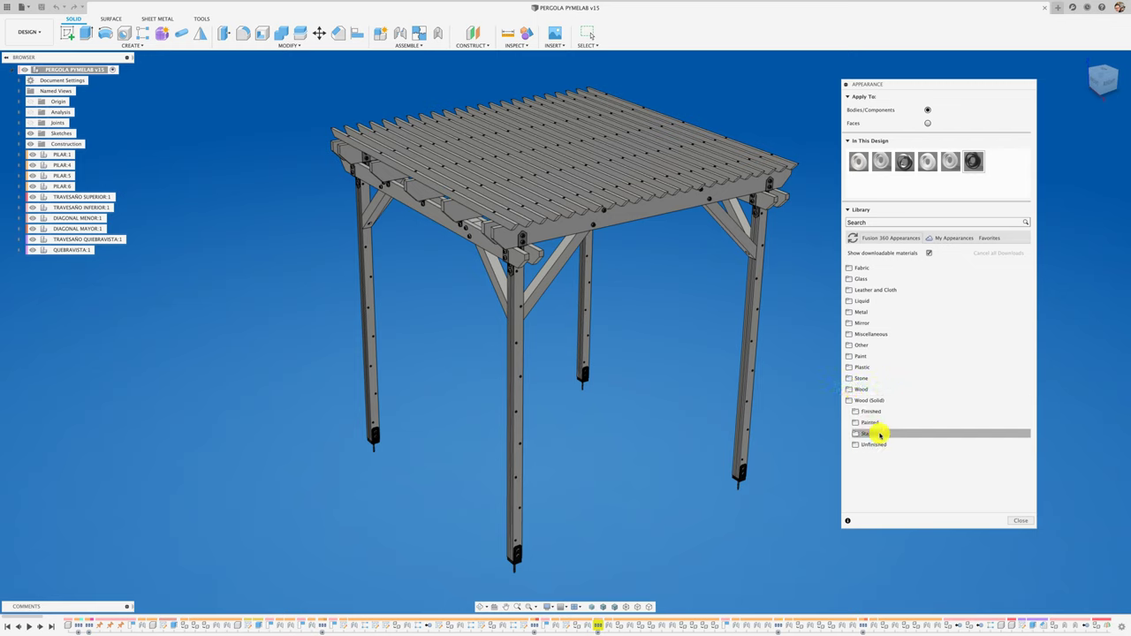
Expand the Finished solid-wood folder and browse its appearances.
left_click(871, 412)
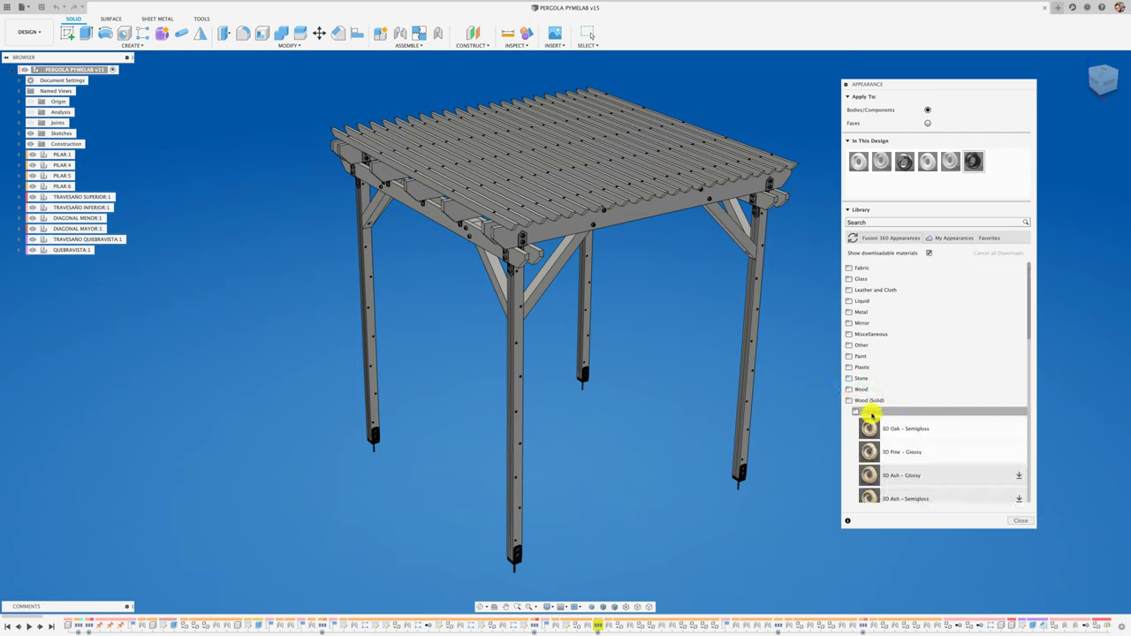
scroll(922, 437, "down", 3)
scroll(922, 438, "down", 1)
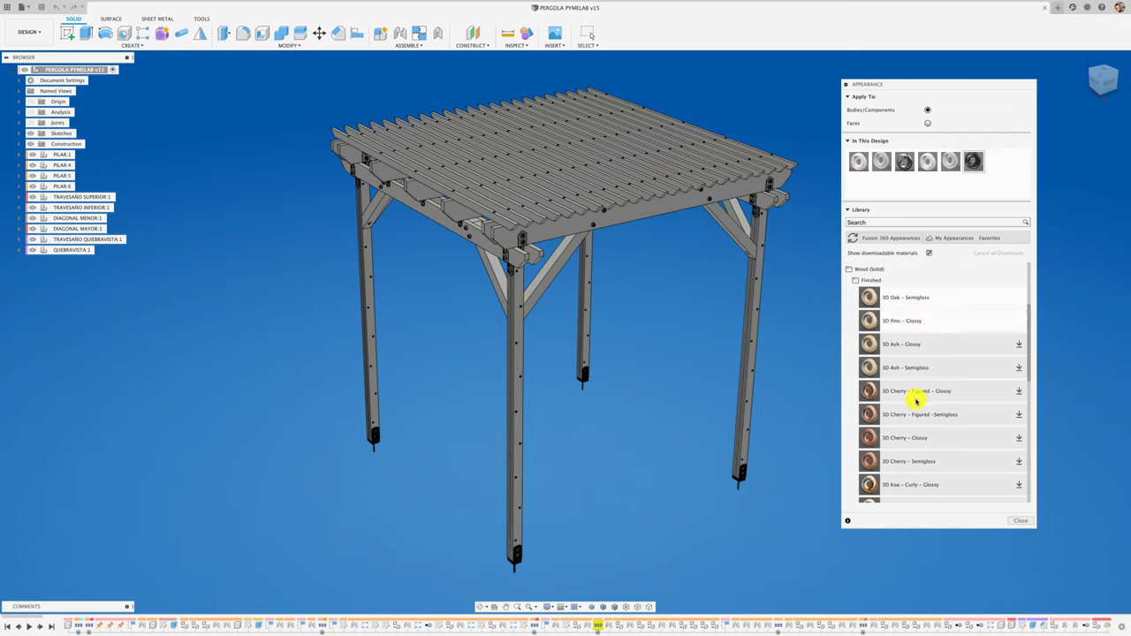
scroll(916, 398, "down", 3)
scroll(917, 399, "down", 3)
scroll(917, 403, "up", 1)
scroll(917, 402, "down", 2)
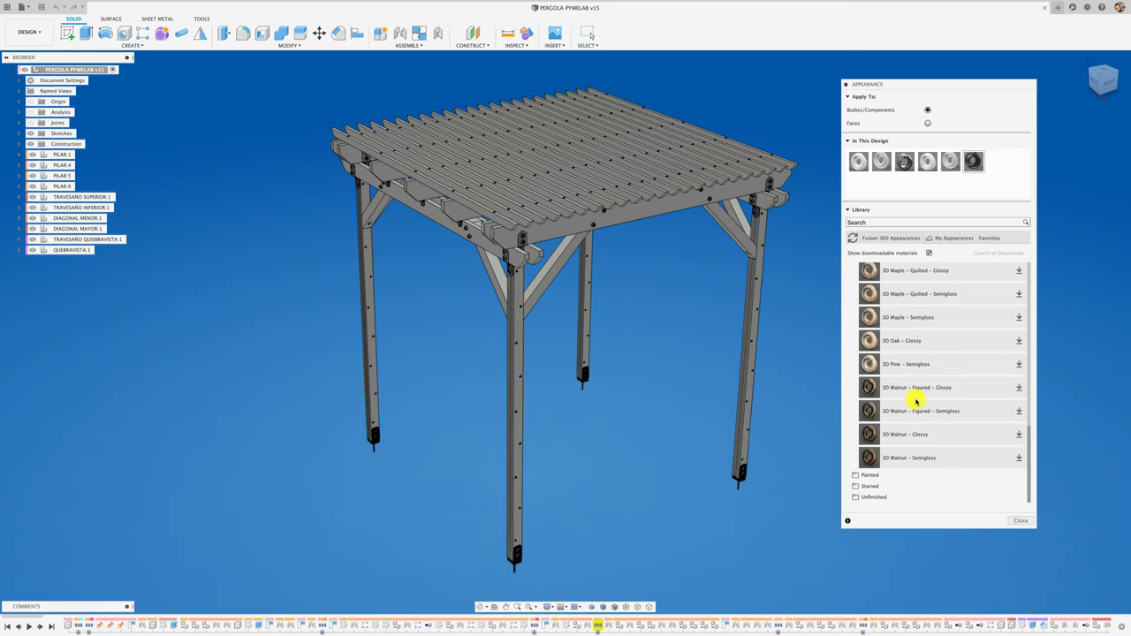
Expand the Stained and Unfinished solid-wood folders to reveal 3D Pine – Unfinished.
left_click(868, 486)
scroll(893, 481, "down", 3)
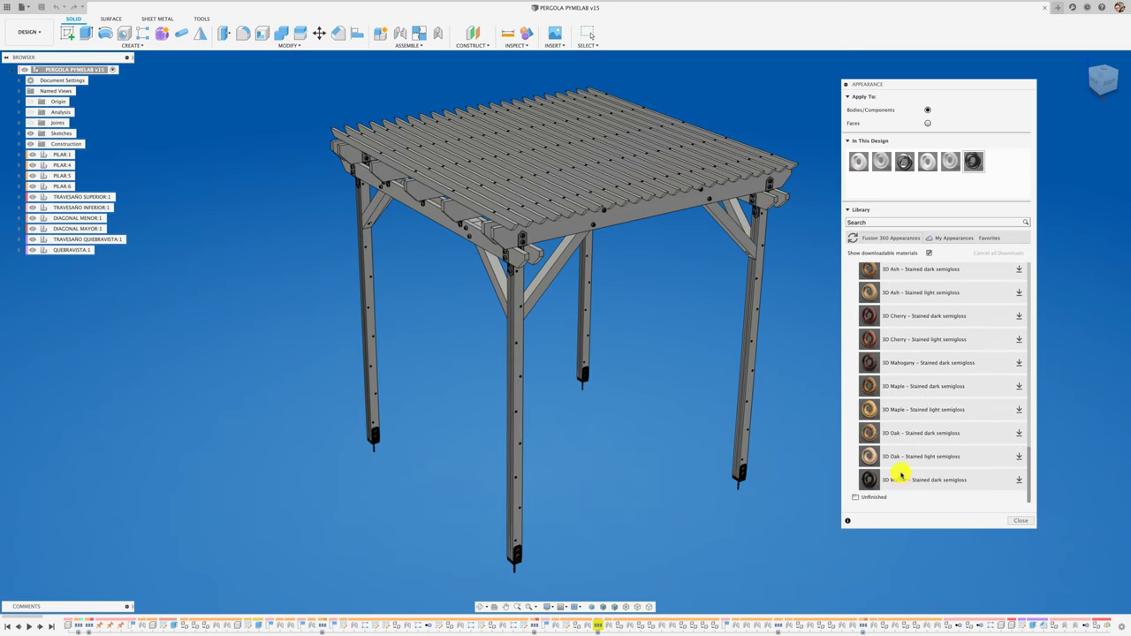
scroll(883, 464, "up", 1)
scroll(873, 477, "down", 1)
left_click(869, 499)
scroll(911, 448, "down", 2)
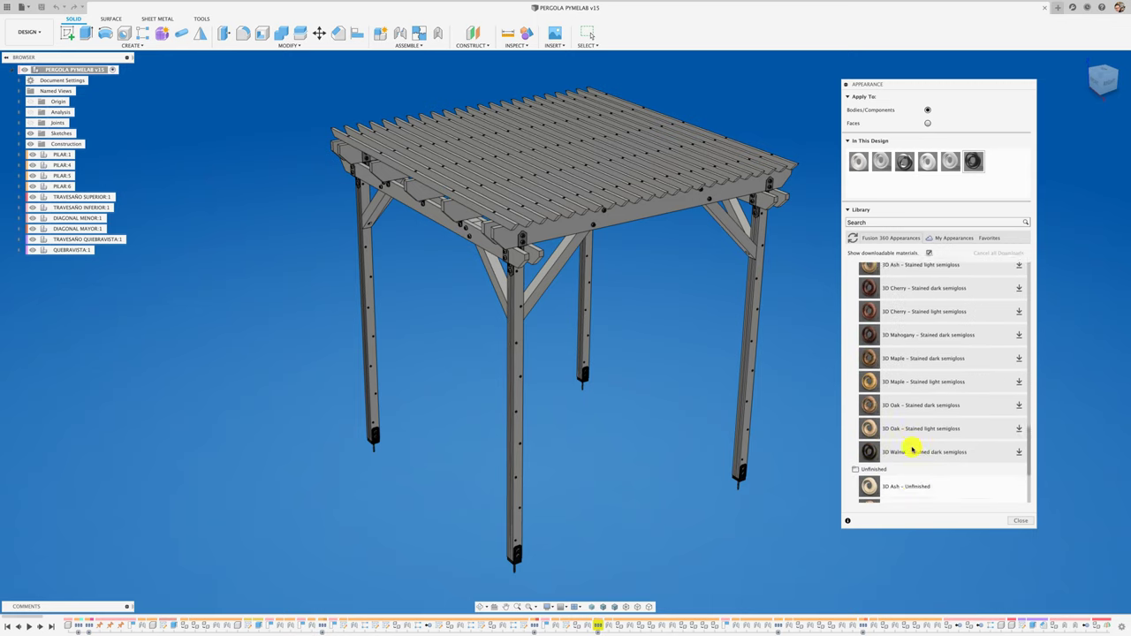
scroll(911, 447, "down", 3)
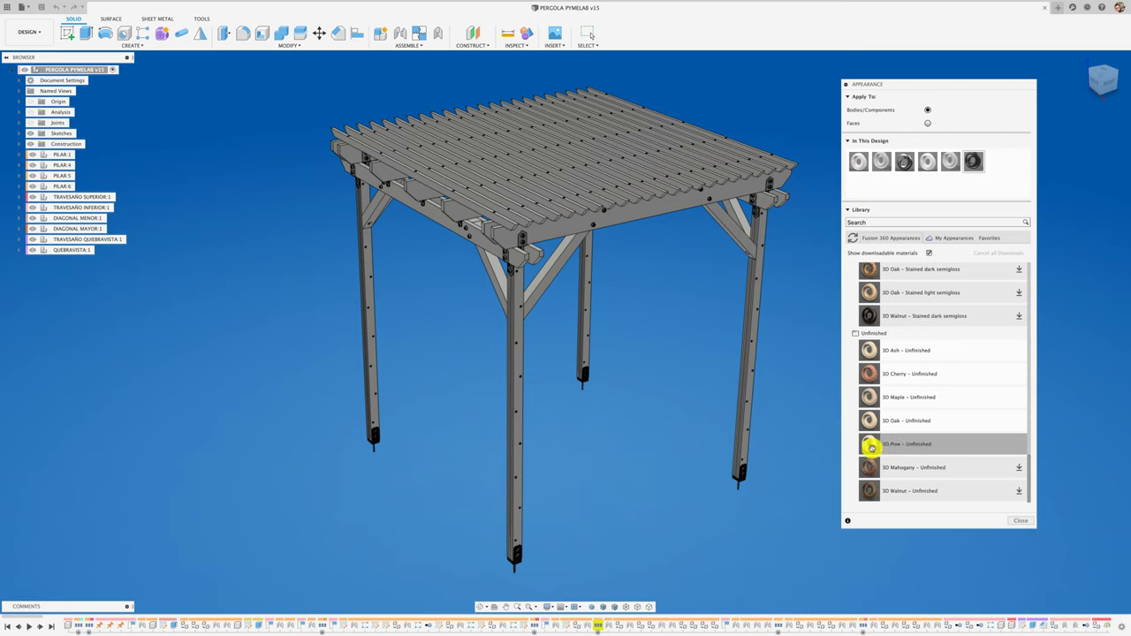
Apply 3D Pine – Unfinished to the right and front-left diagonal braces.
mouse_move(870, 448)
left_mouse_down()
mouse_move(873, 190)
mouse_move(967, 176)
left_mouse_up()
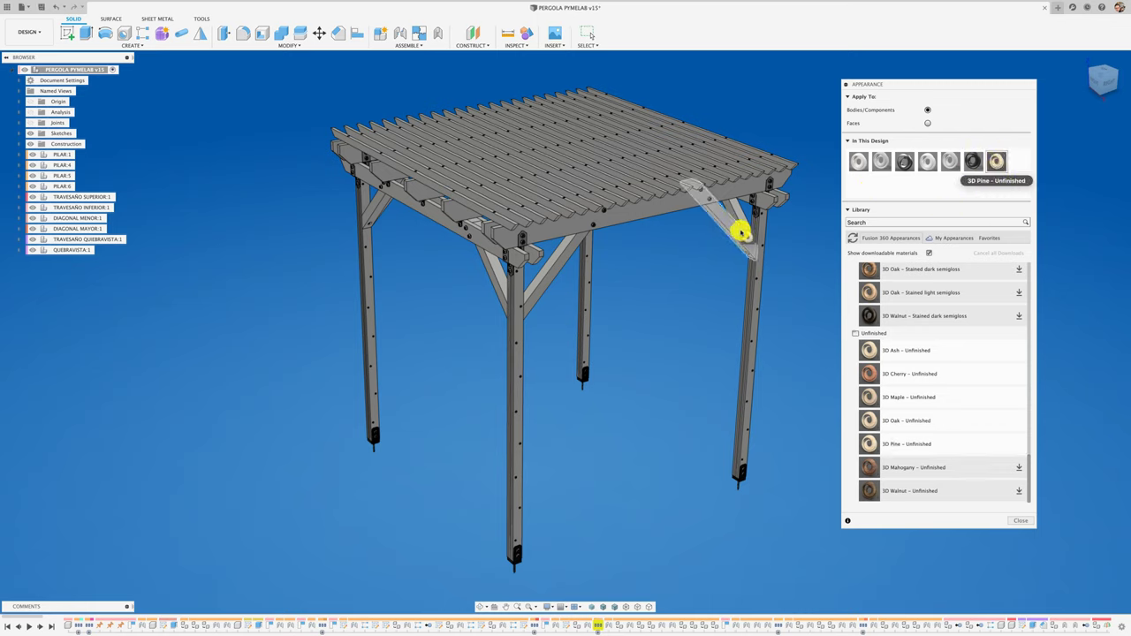
left_click_drag(932, 256, 740, 227)
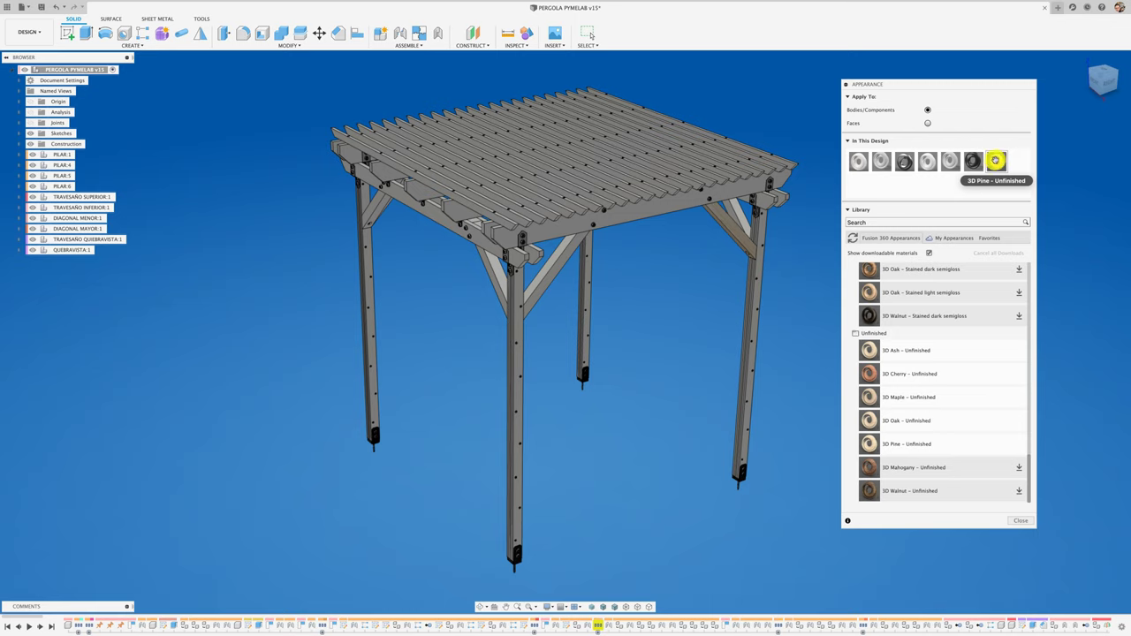
mouse_move(996, 161)
left_mouse_down()
mouse_move(734, 206)
mouse_move(750, 244)
left_mouse_up()
mouse_move(996, 163)
left_mouse_down()
mouse_move(546, 272)
mouse_move(541, 284)
left_mouse_up()
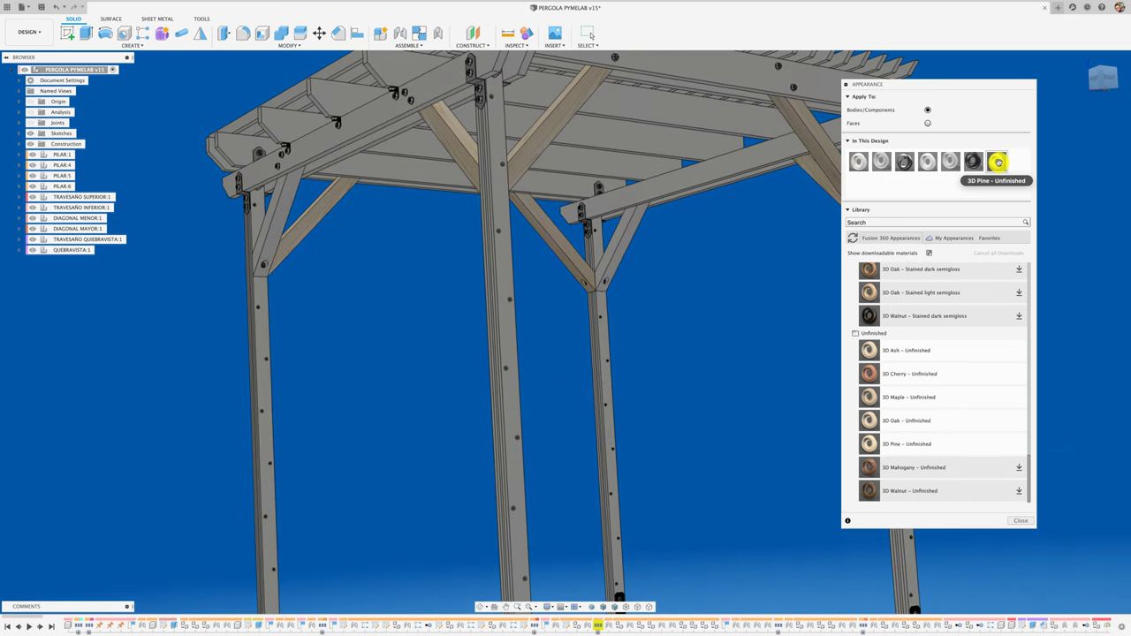
Apply the pine appearance to the central post's bodies and fit the pergola in view.
mouse_move(995, 161)
left_mouse_down()
mouse_move(514, 343)
mouse_move(523, 348)
left_mouse_up()
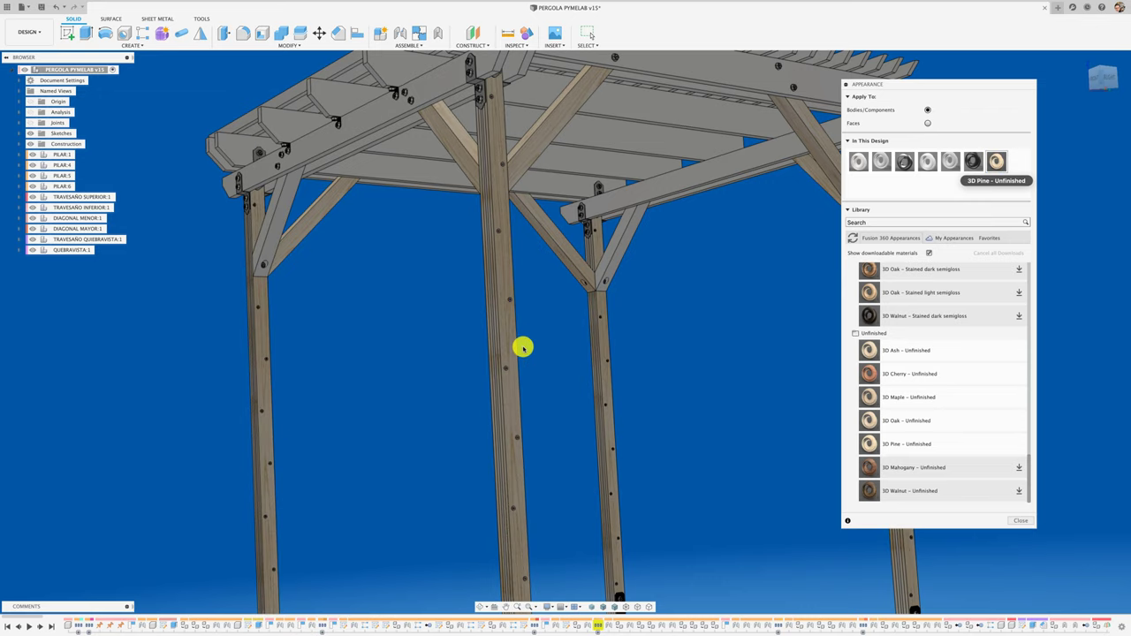
scroll(524, 347, "up", 5)
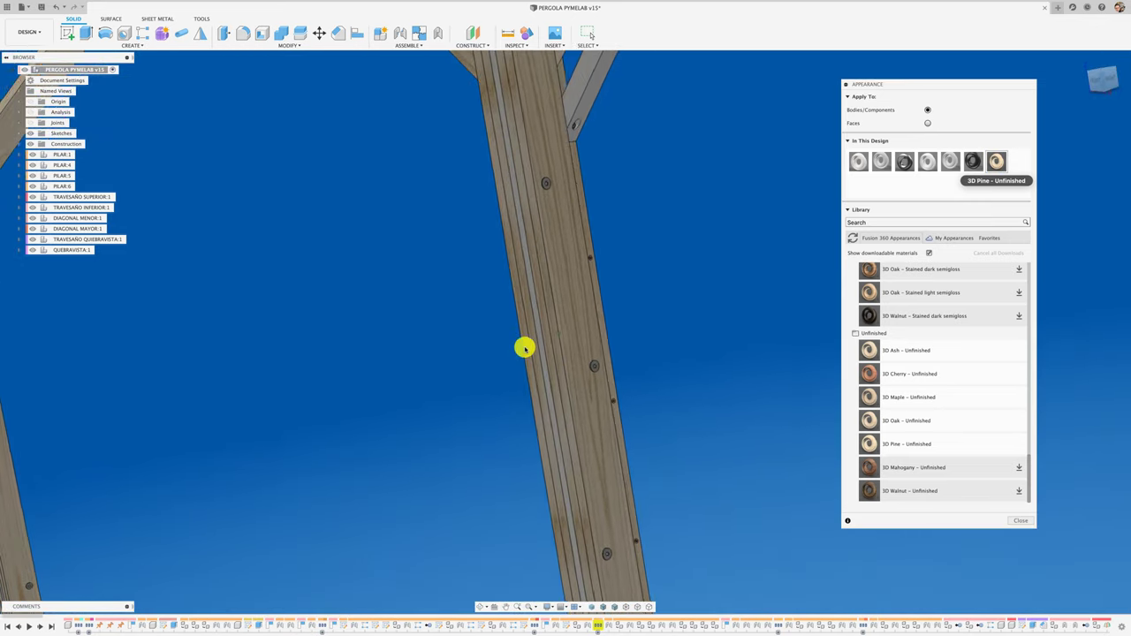
scroll(672, 255, "up", 2)
left_click_drag(997, 161, 543, 268)
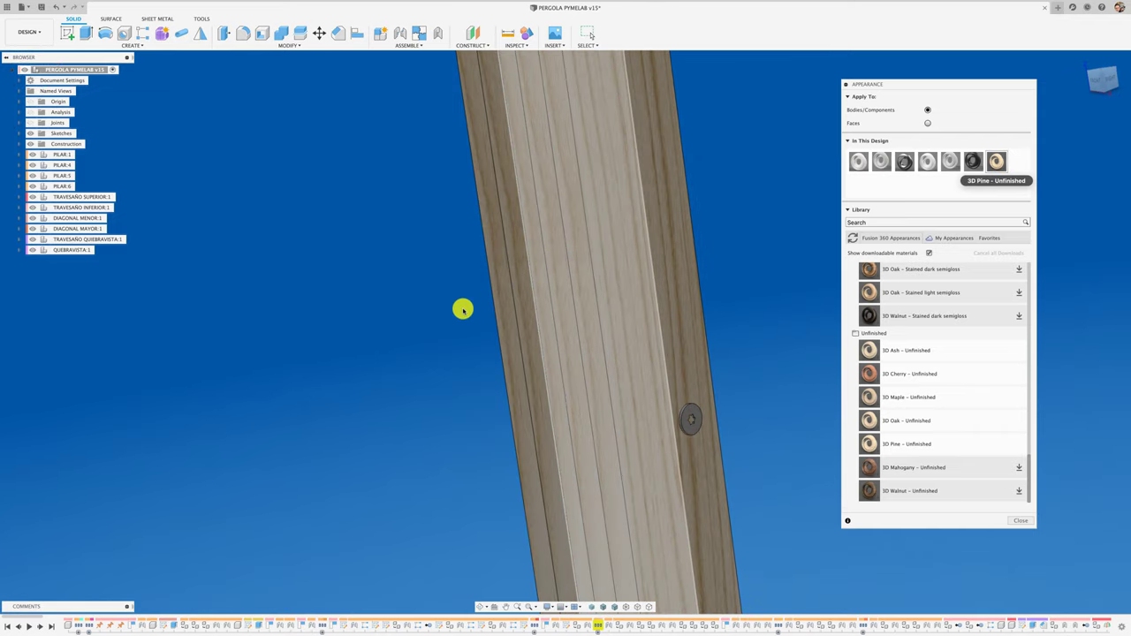
key("F6")
left_click_drag(463, 309, 465, 309)
scroll(465, 308, "up", 3)
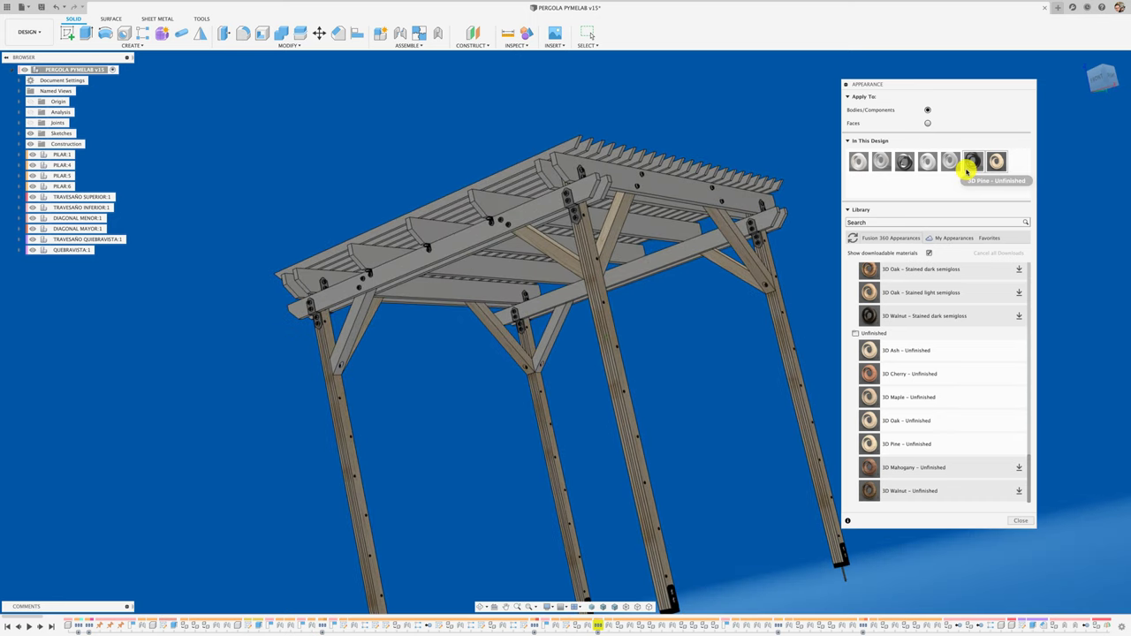
Apply 3D Pine to the front top beam, upper middle beam and left-side beams.
left_click_drag(997, 161, 663, 187)
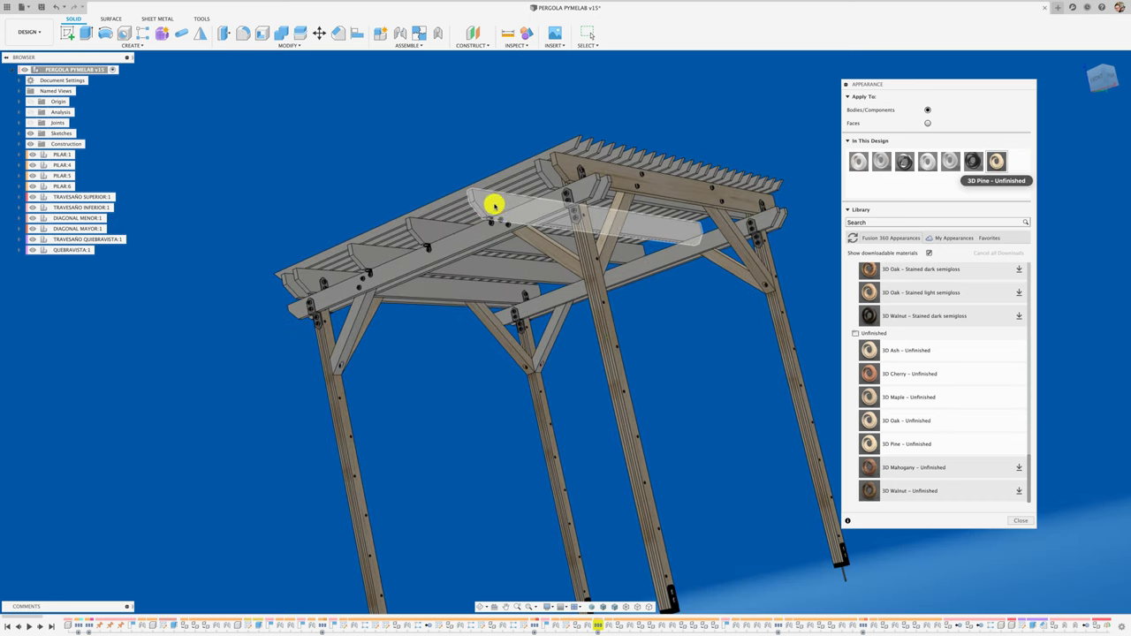
left_click_drag(1003, 154, 492, 203)
left_click_drag(997, 161, 429, 233)
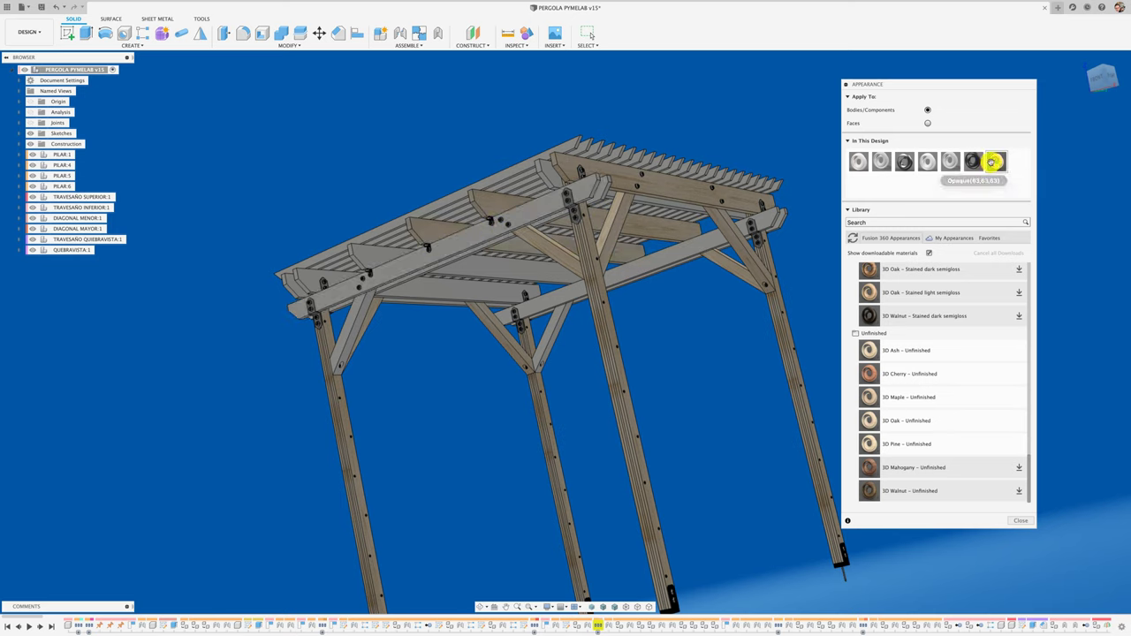
mouse_move(997, 161)
left_mouse_down()
mouse_move(472, 256)
mouse_move(447, 251)
left_mouse_up()
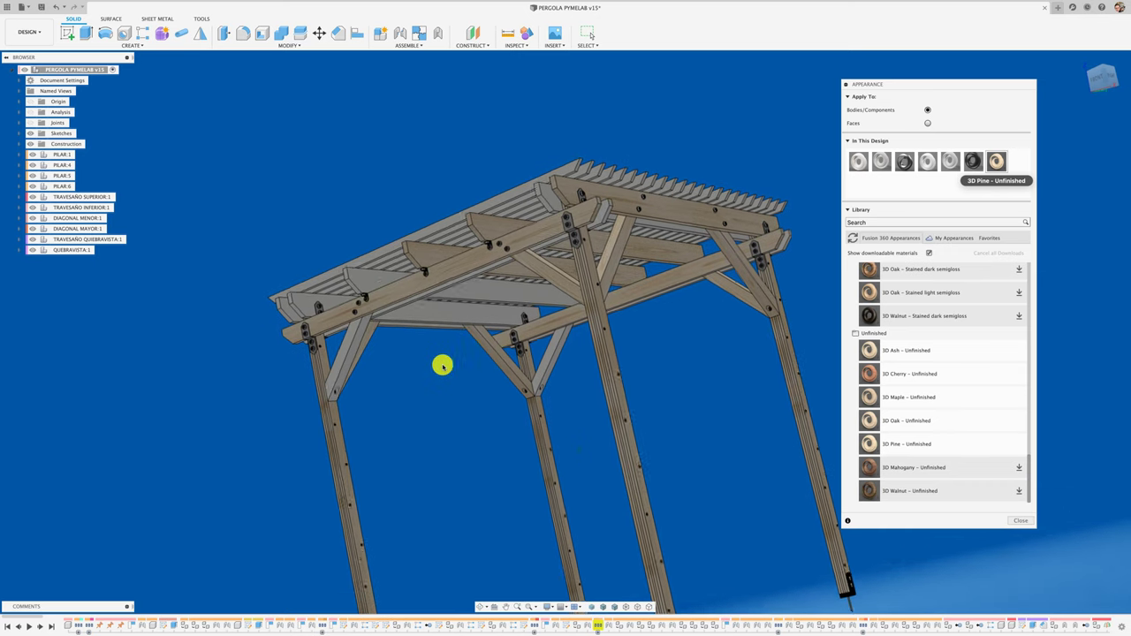
middle_click_drag(442, 366, 452, 360, "shift")
left_click_drag(997, 161, 369, 302)
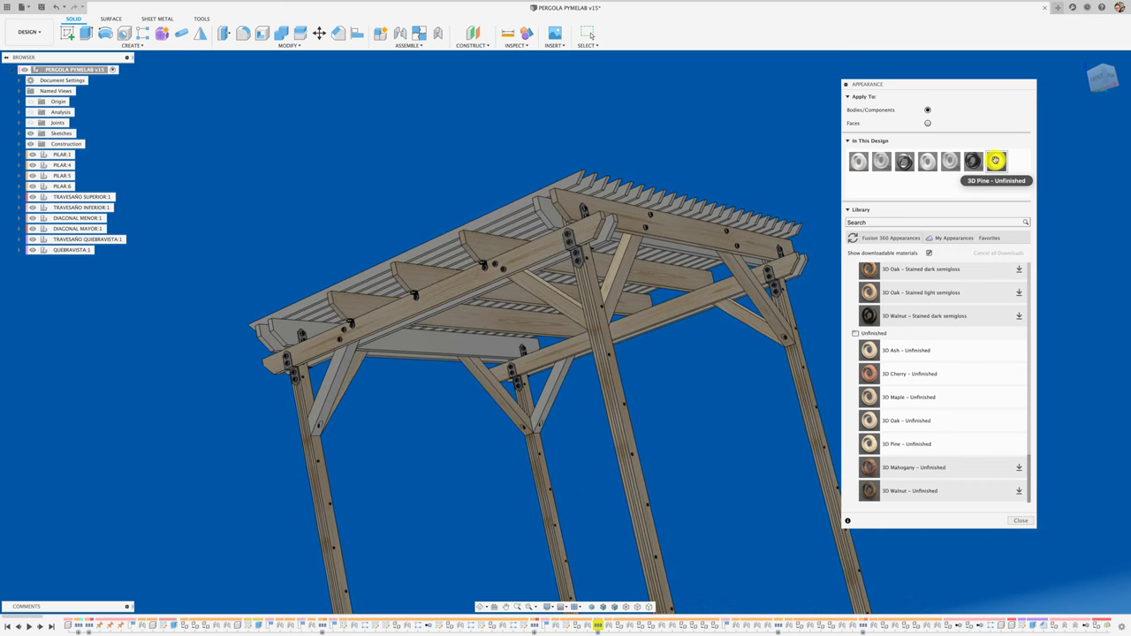
mouse_move(997, 161)
left_mouse_down()
mouse_move(411, 316)
mouse_move(311, 330)
left_mouse_up()
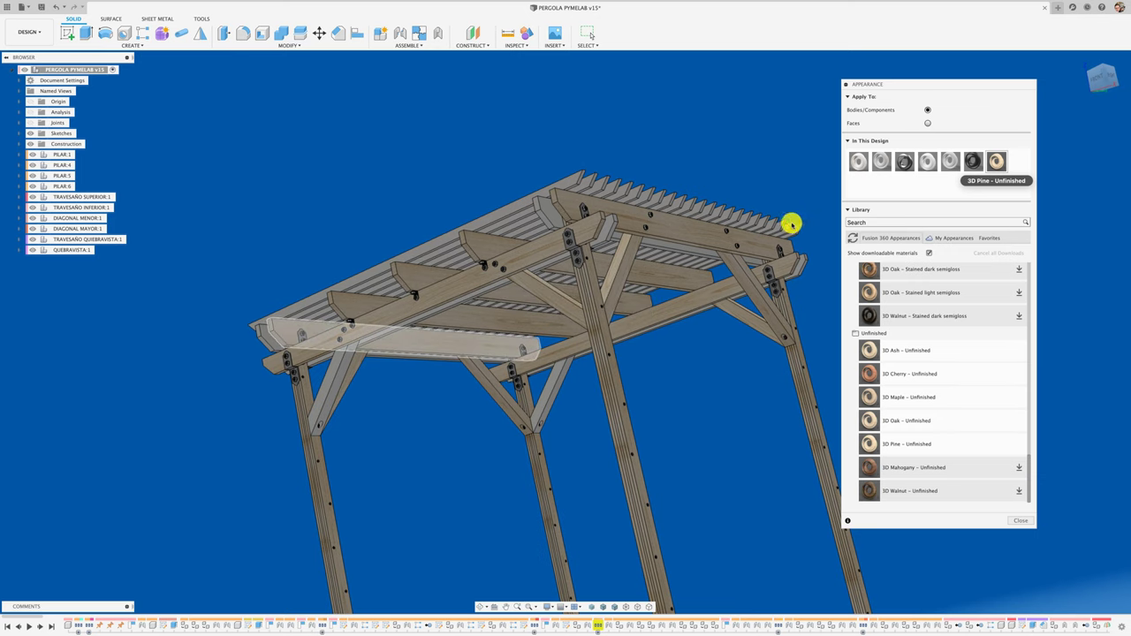
Apply 3D Pine to the lower front, upper rear and front roof beams.
mouse_move(997, 159)
left_mouse_down()
mouse_move(439, 398)
mouse_move(466, 384)
left_mouse_up()
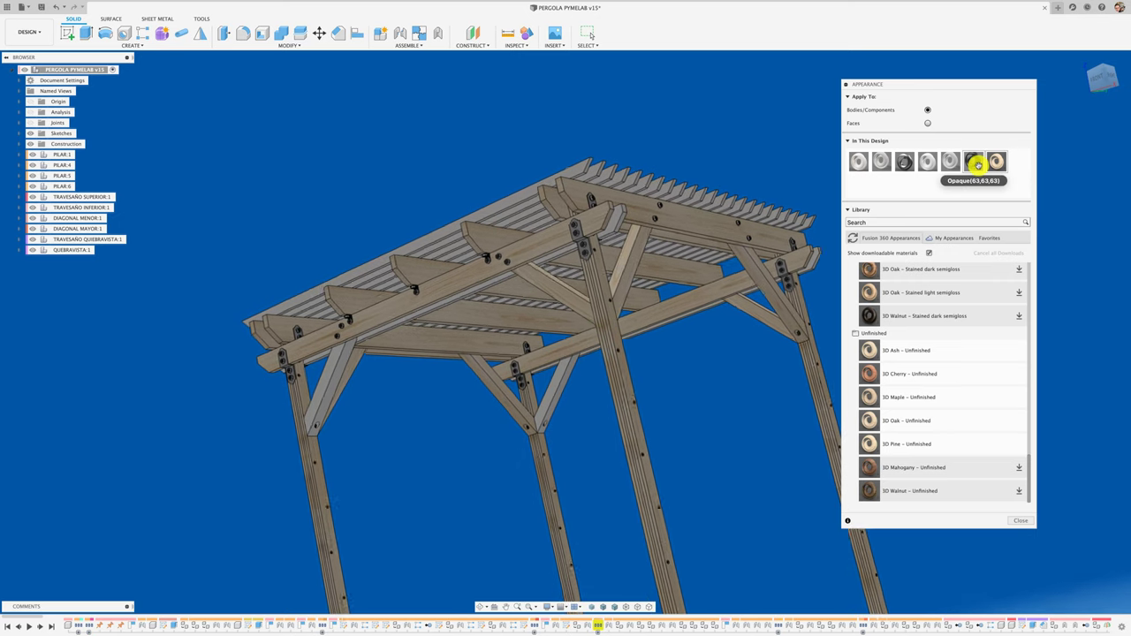
mouse_move(997, 159)
left_mouse_down()
mouse_move(374, 415)
mouse_move(644, 316)
left_mouse_up()
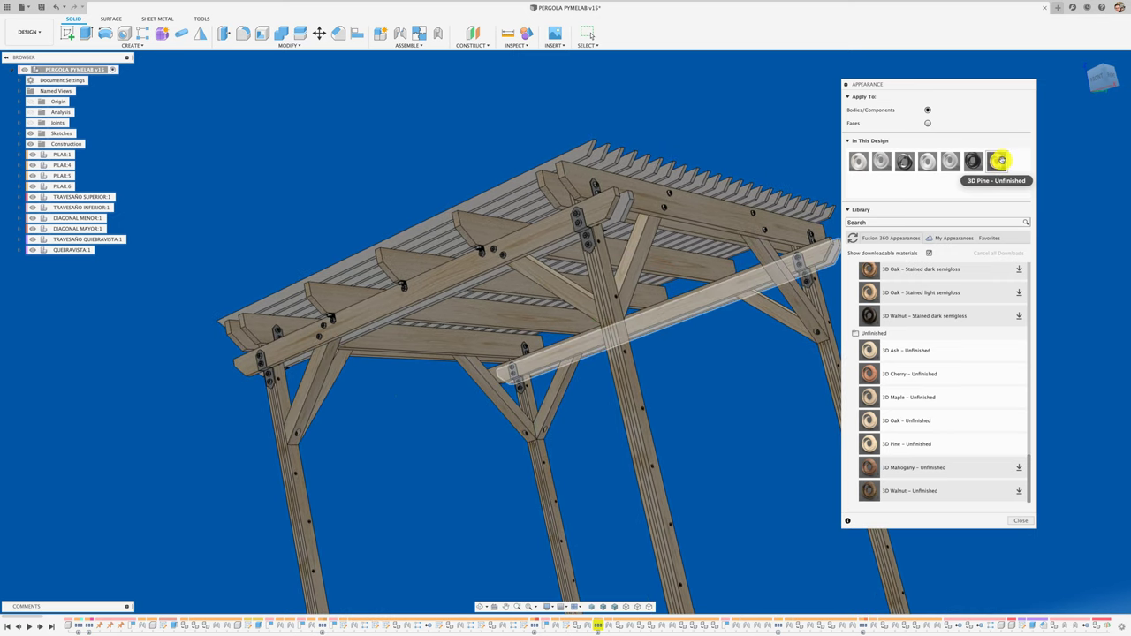
left_click_drag(997, 159, 631, 218)
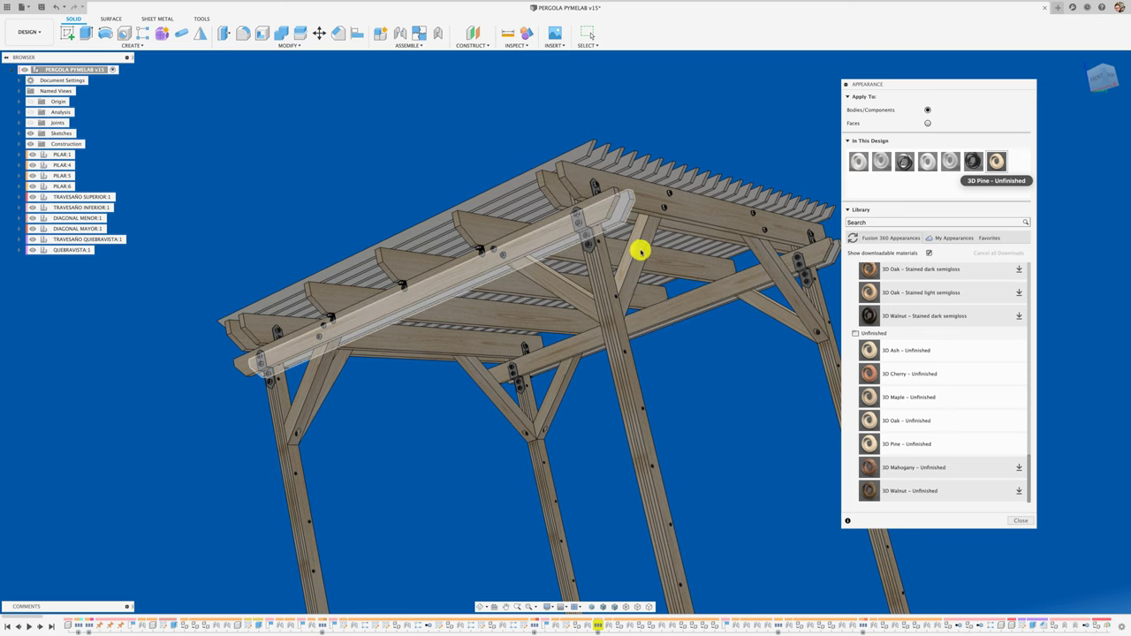
middle_click_drag(689, 338, 690, 339, "shift")
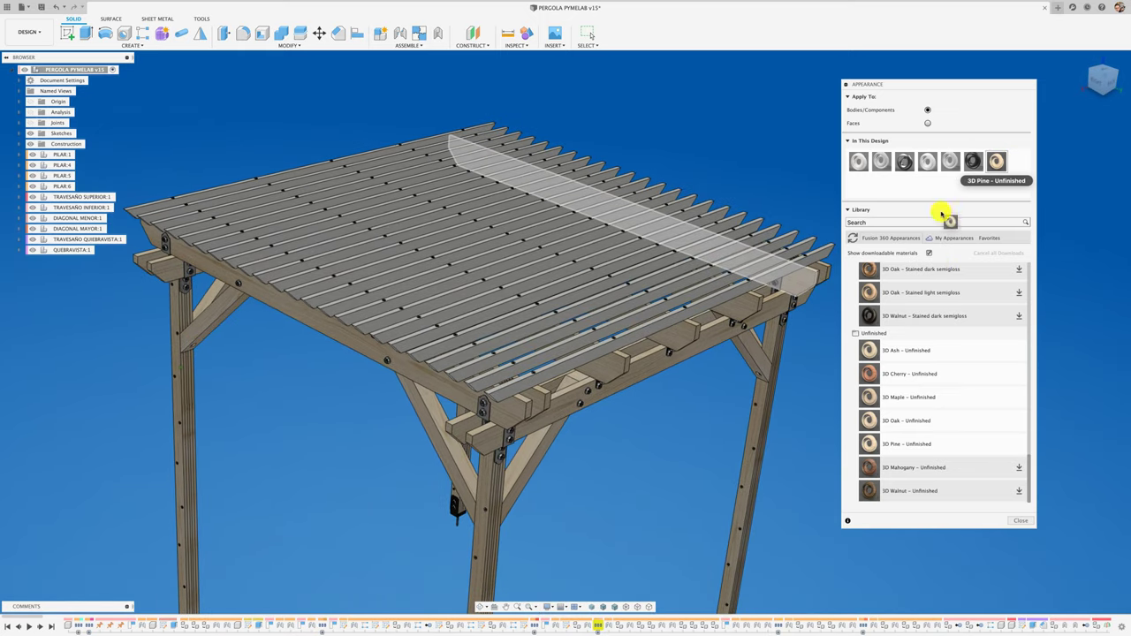
mouse_move(943, 260)
left_mouse_down()
mouse_move(834, 256)
mouse_move(836, 248)
left_mouse_up()
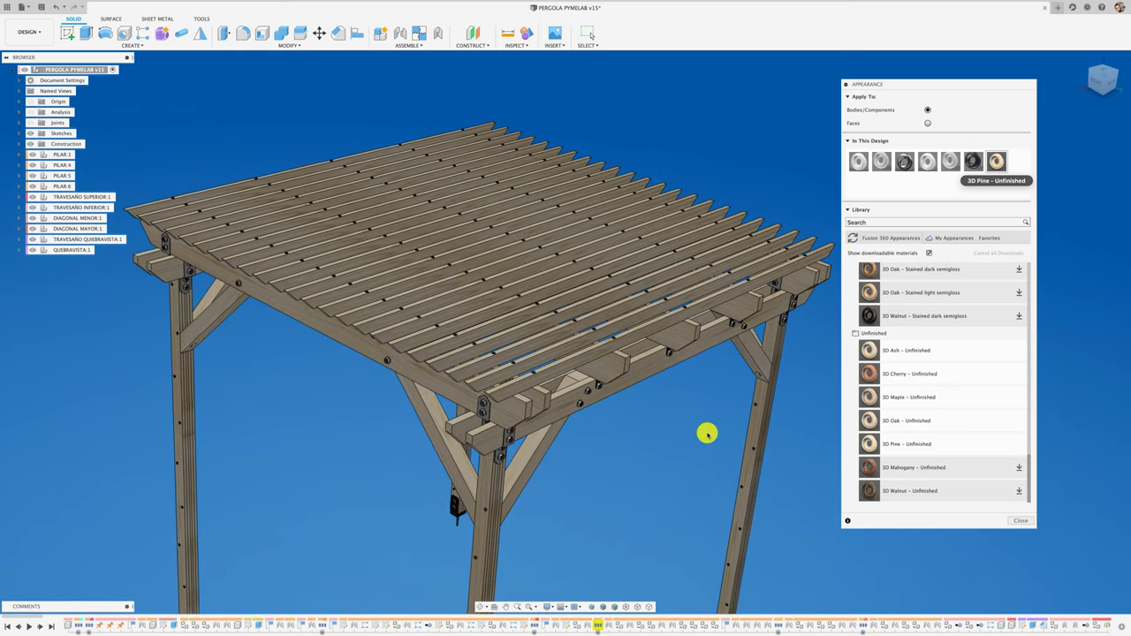
middle_click_drag(707, 433, 706, 434, "shift")
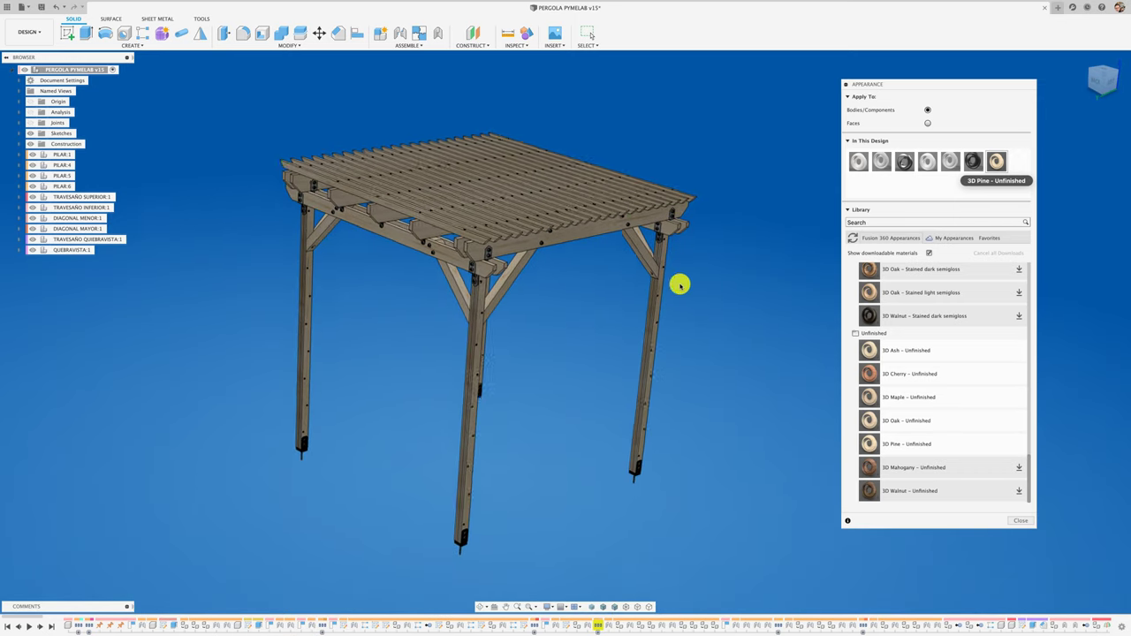
Change the 3D Pine appearance's earlywood colour to pale grey (236, 233, 228) and confirm.
double_click(996, 160)
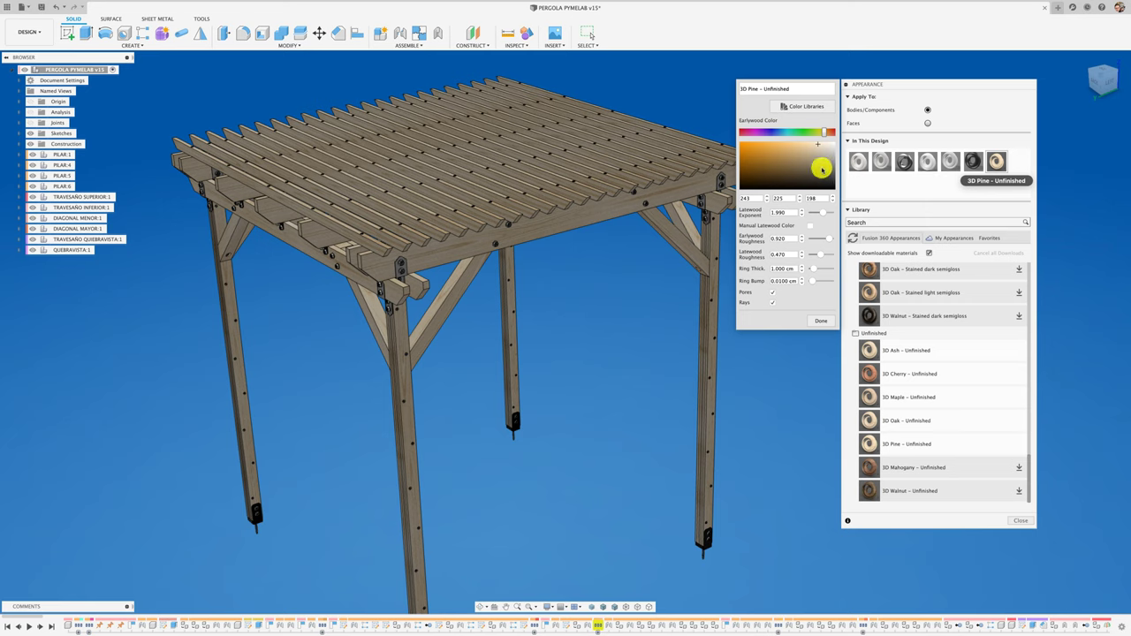
mouse_move(820, 148)
left_mouse_down()
mouse_move(757, 151)
mouse_move(783, 185)
mouse_move(831, 148)
mouse_move(793, 157)
left_mouse_up()
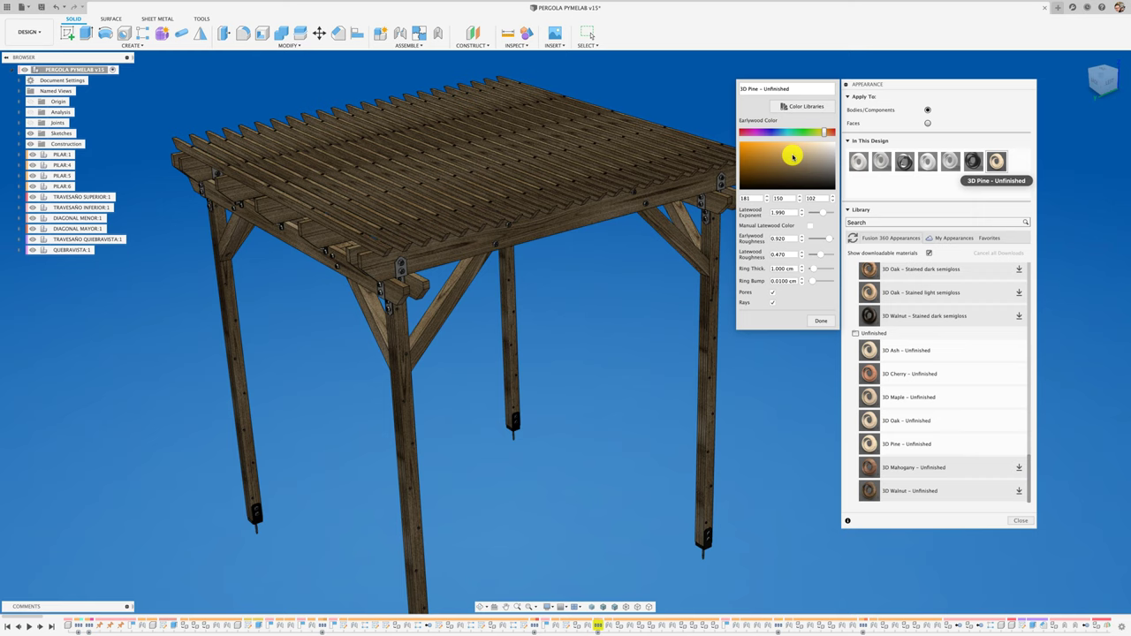
left_click_drag(796, 156, 830, 148)
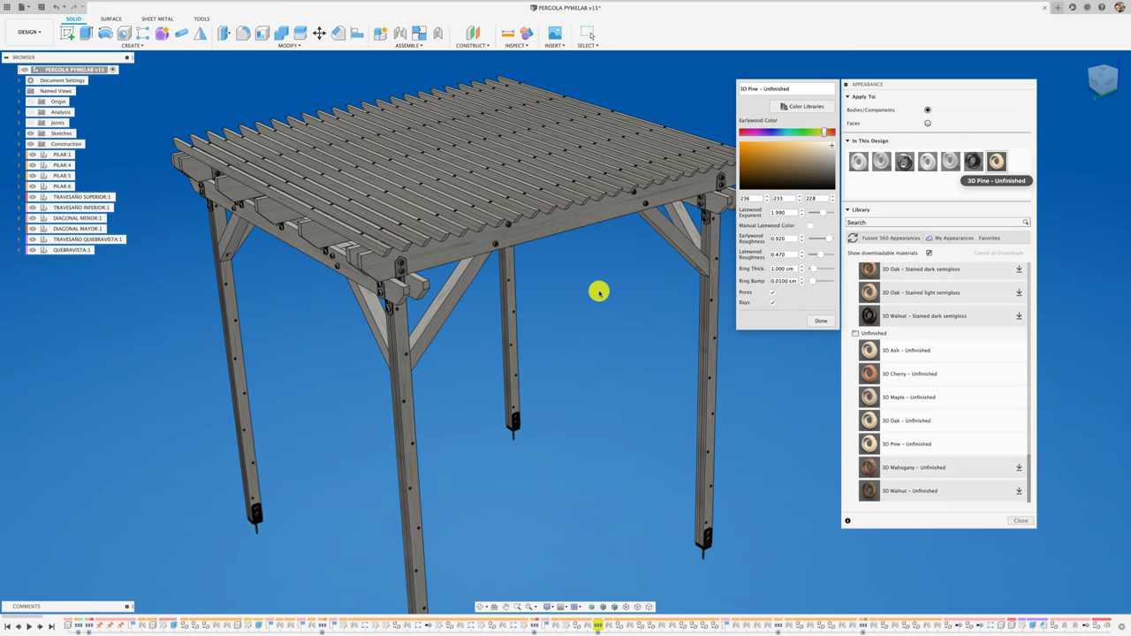
left_click(822, 322)
left_click(818, 323)
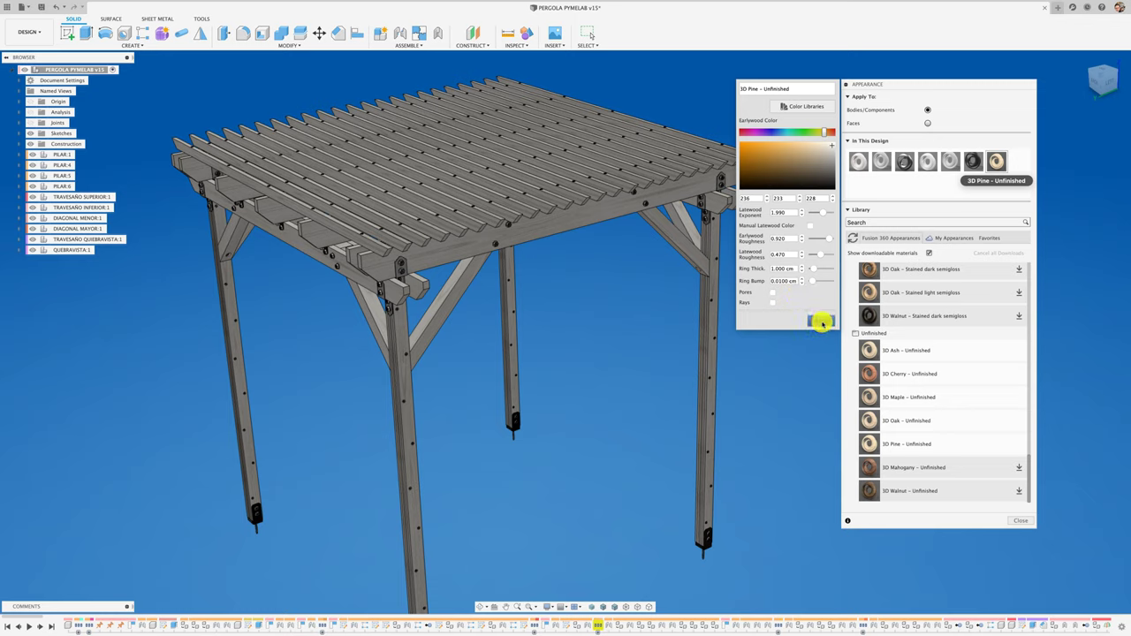
Save the pergola as a new version with the description 'User Saved'.
left_click(847, 85)
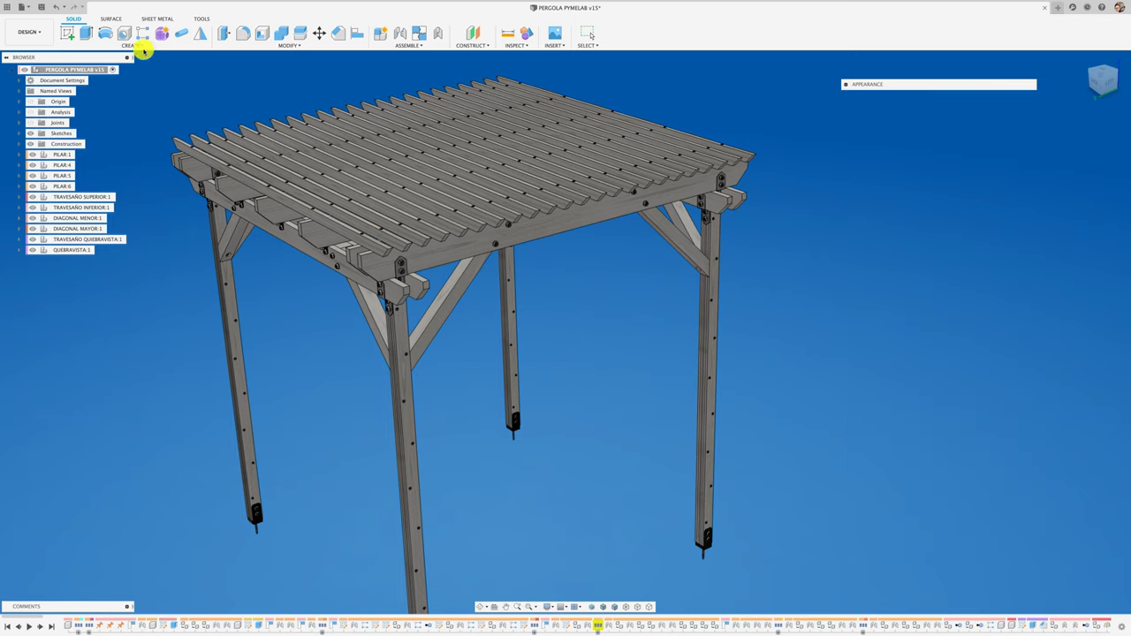
left_click(41, 7)
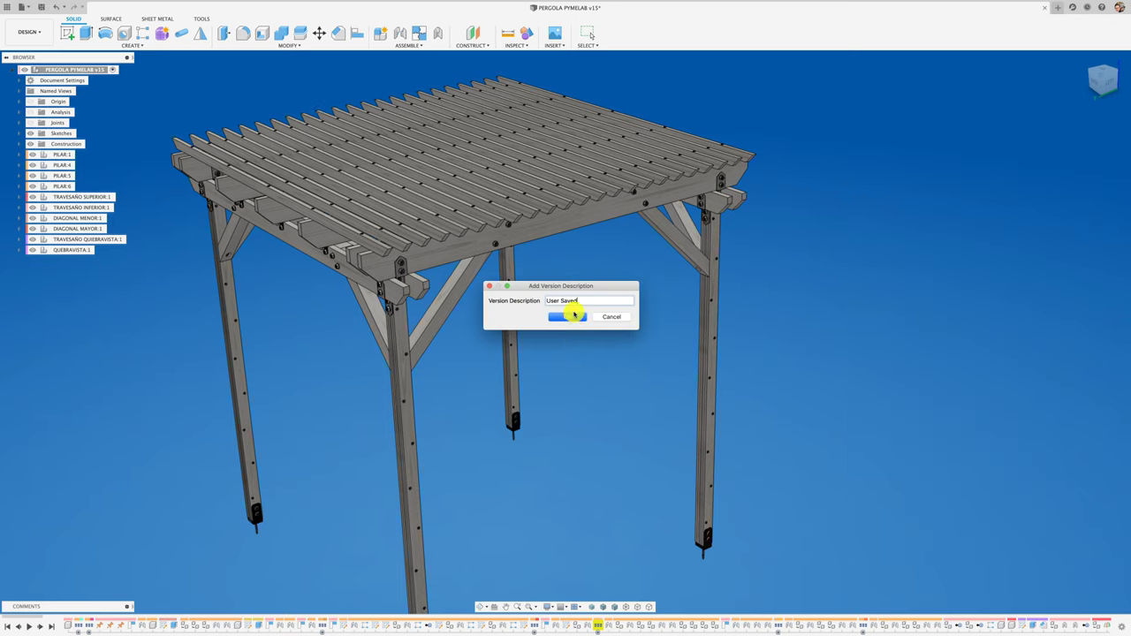
left_click(575, 316)
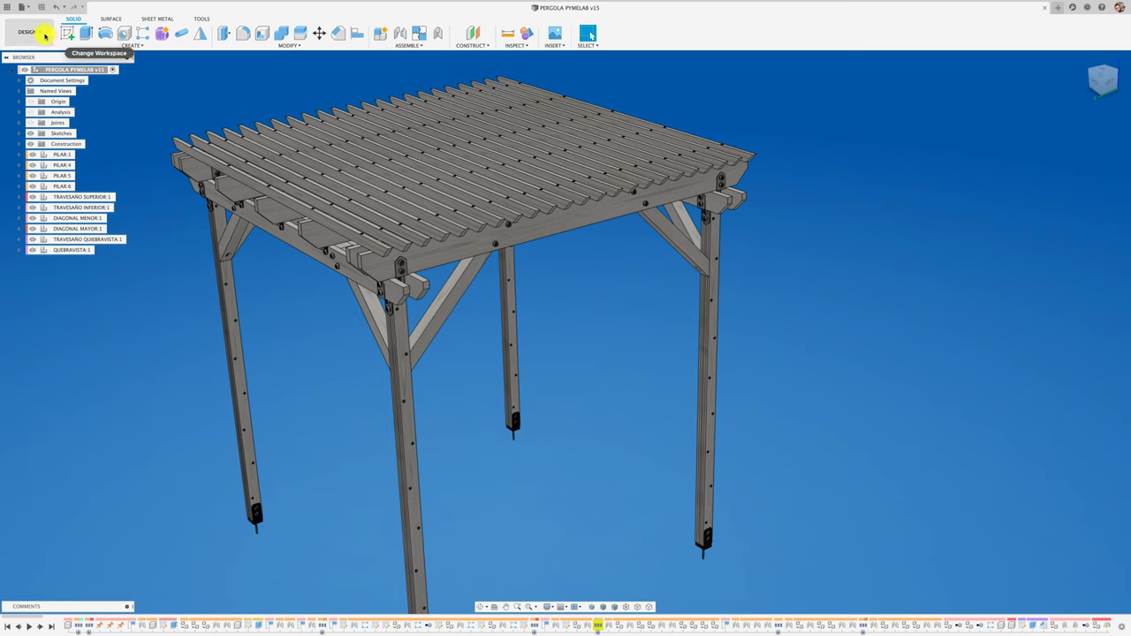
Switch to the Animation workspace and fit the whole pergola in view.
left_click(44, 36)
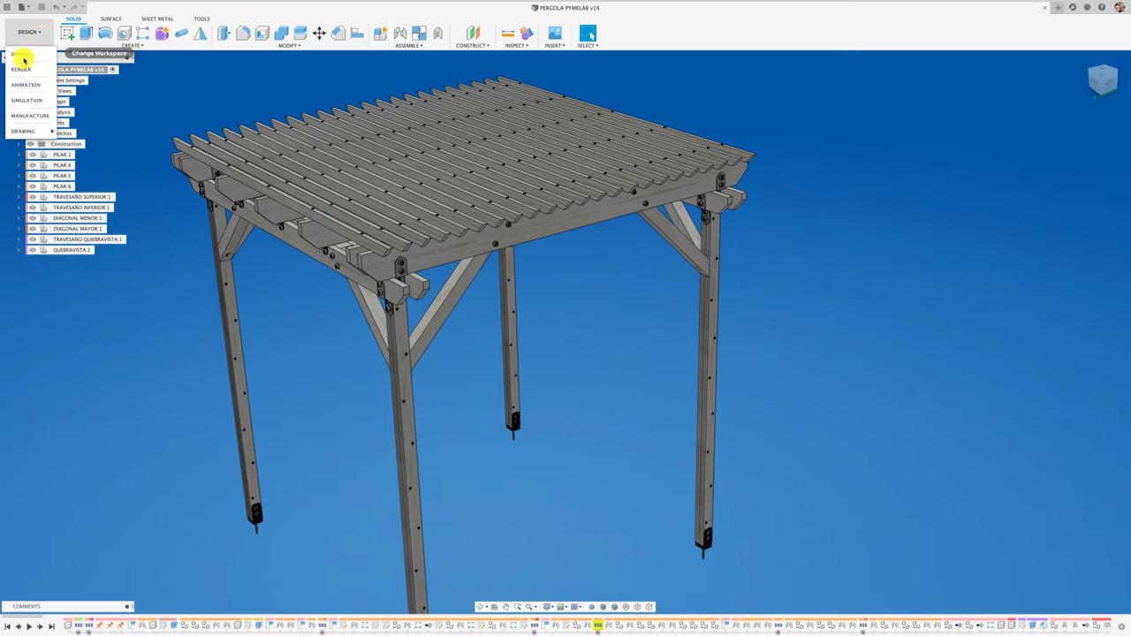
left_click(38, 89)
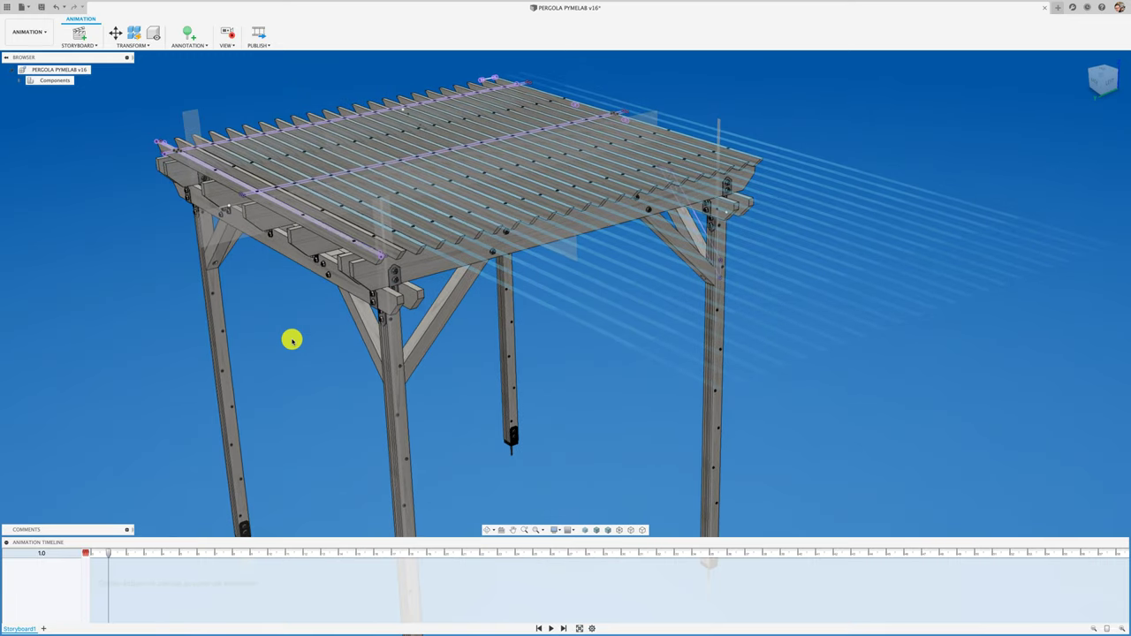
key("F6")
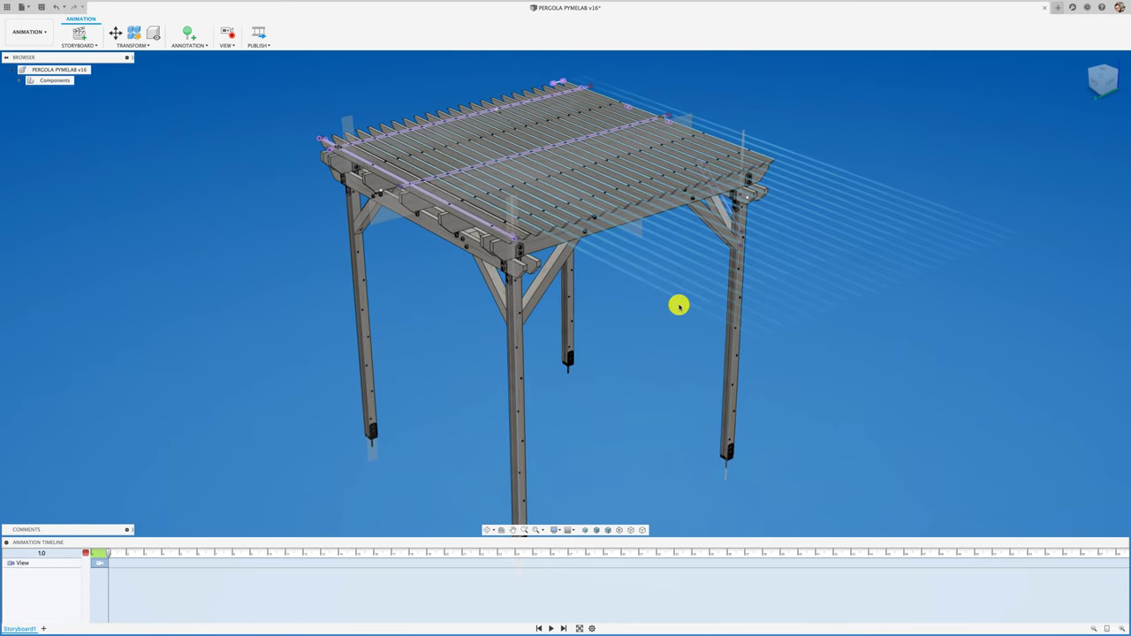
left_click(561, 530)
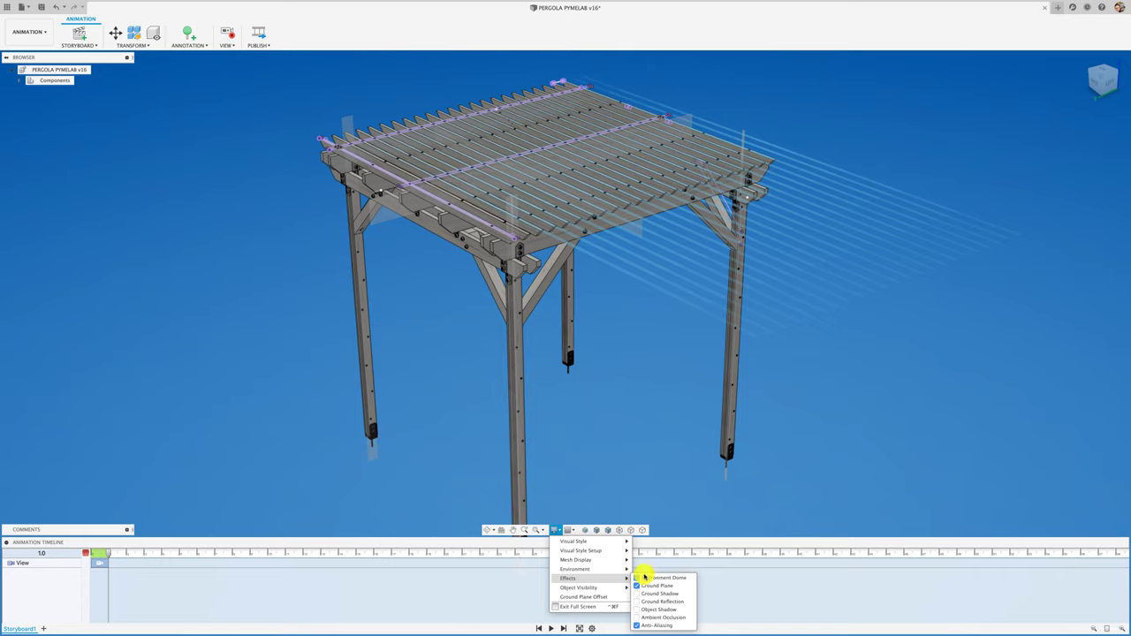
Turn on the ground plane effect, hide all work features, and zoom out.
left_click(639, 585)
mouse_move(579, 588)
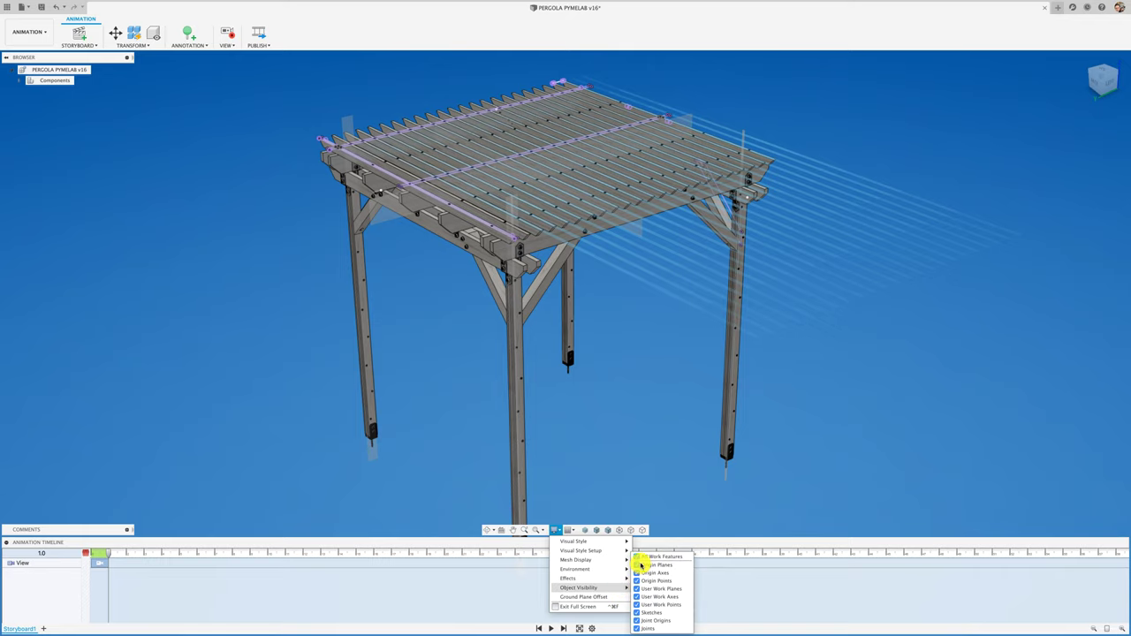
left_click(638, 557)
scroll(614, 409, "down", 3)
scroll(614, 410, "down", 3)
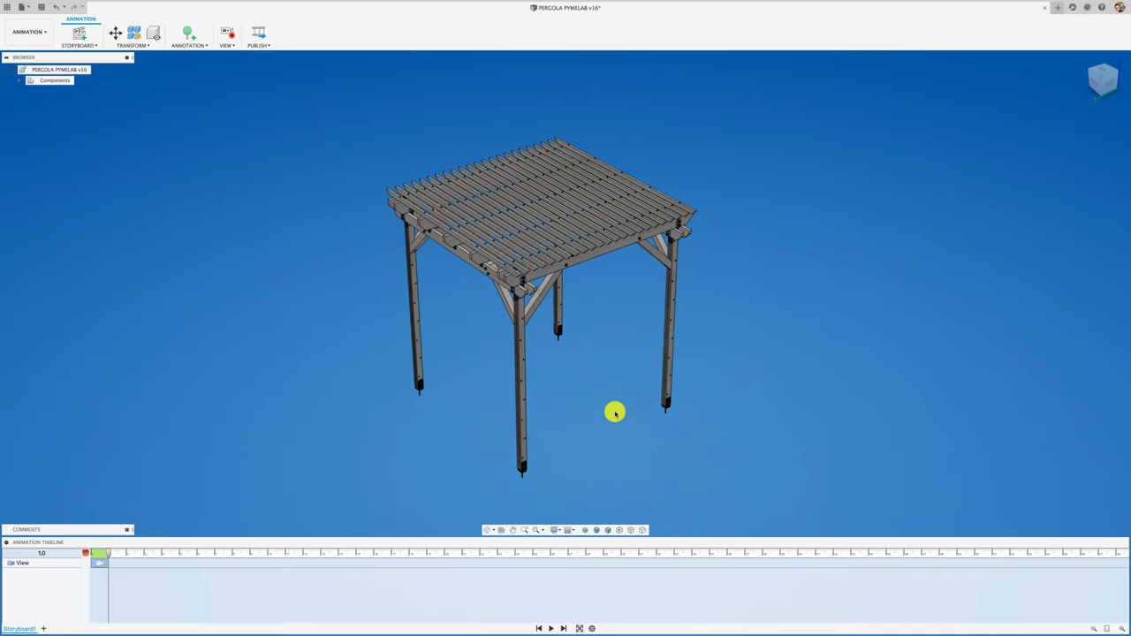
middle_click_drag(91, 288, 83, 280, "shift")
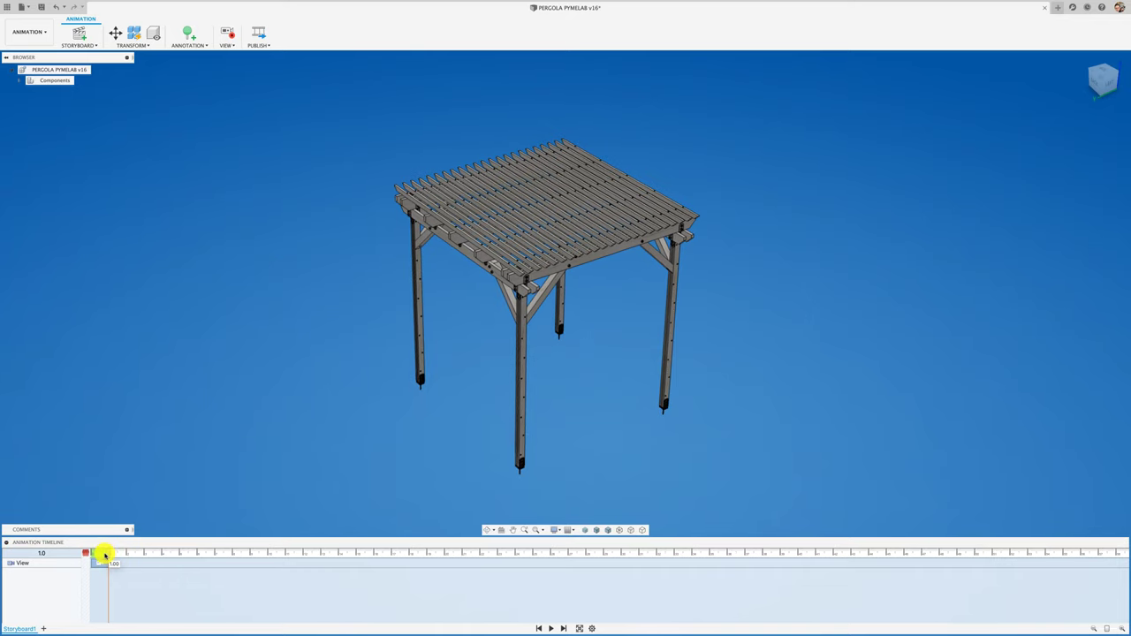
left_click_drag(106, 554, 107, 554)
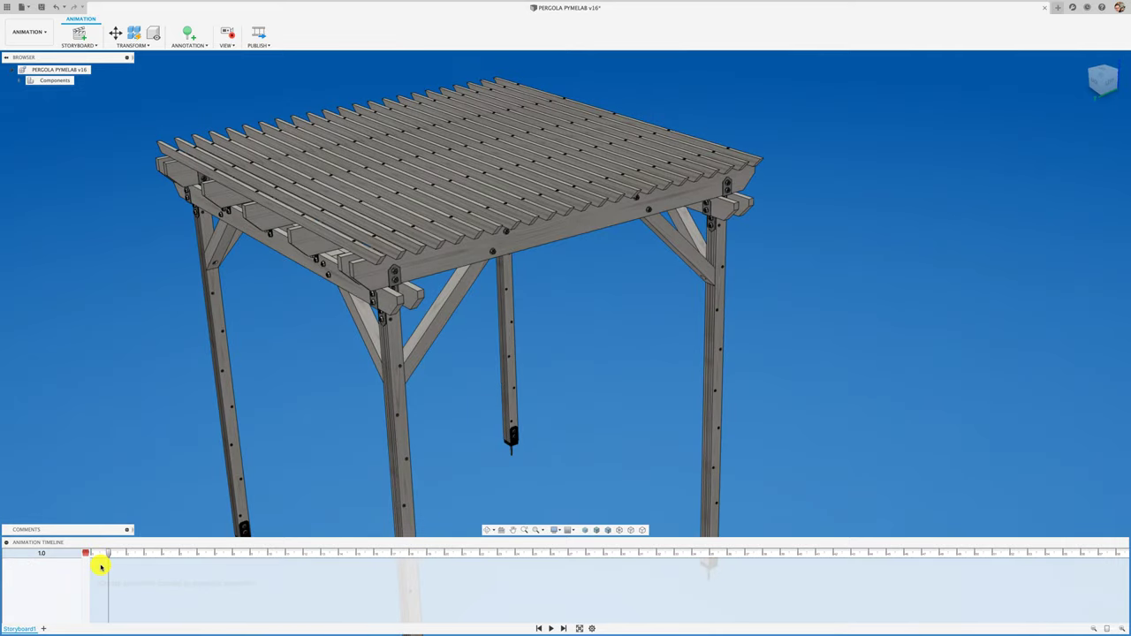
scroll(212, 419, "down", 5)
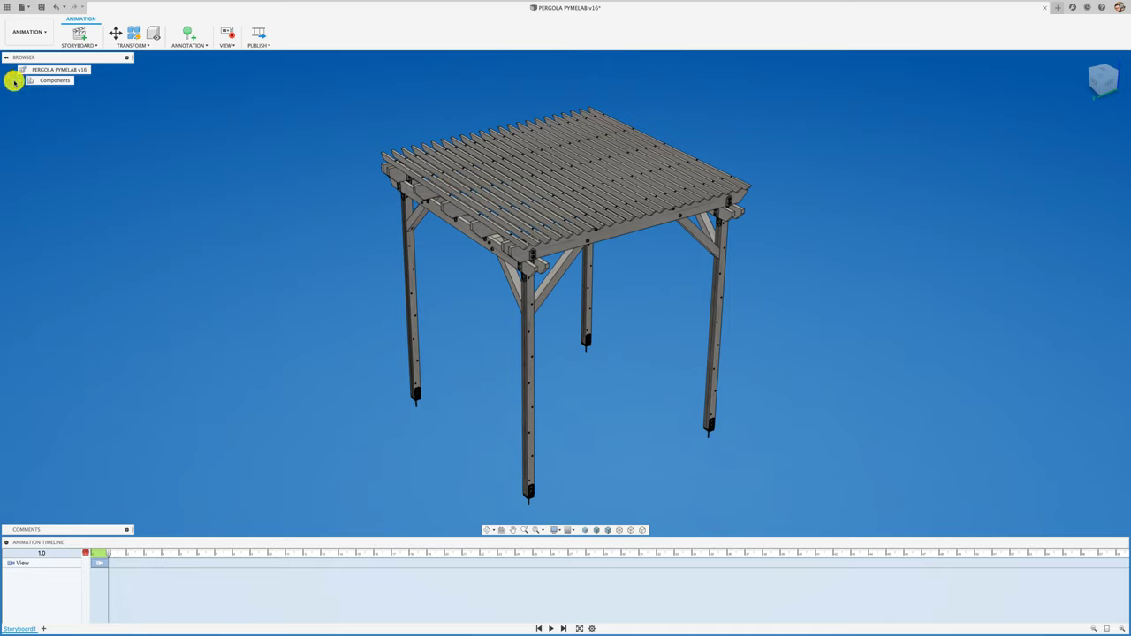
Expand Components and PERGOLA PYMELAB v16:1 in the Browser and select QUEBRAVISTA:1.
left_click(20, 80)
left_click(26, 91)
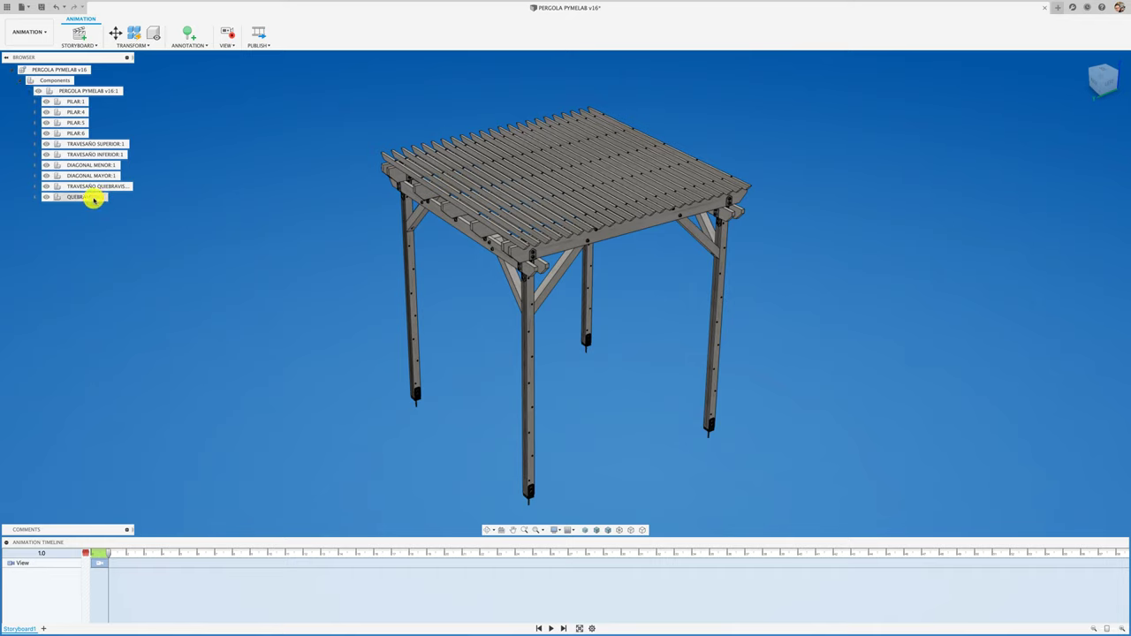
left_click(85, 197)
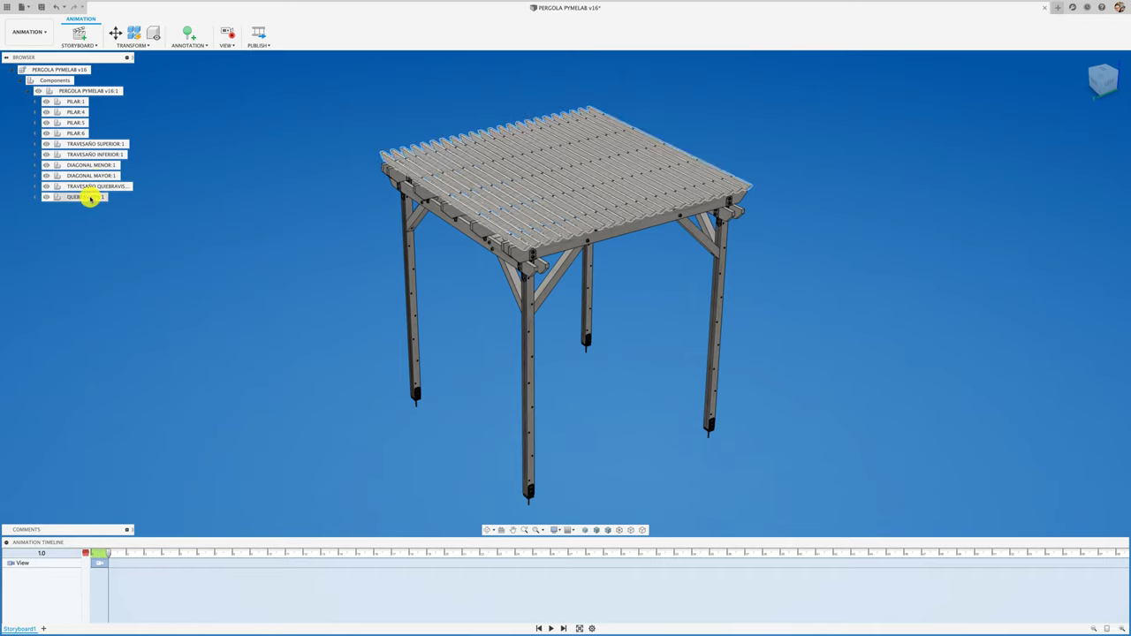
left_click(90, 198)
middle_click_drag(278, 244, 280, 264)
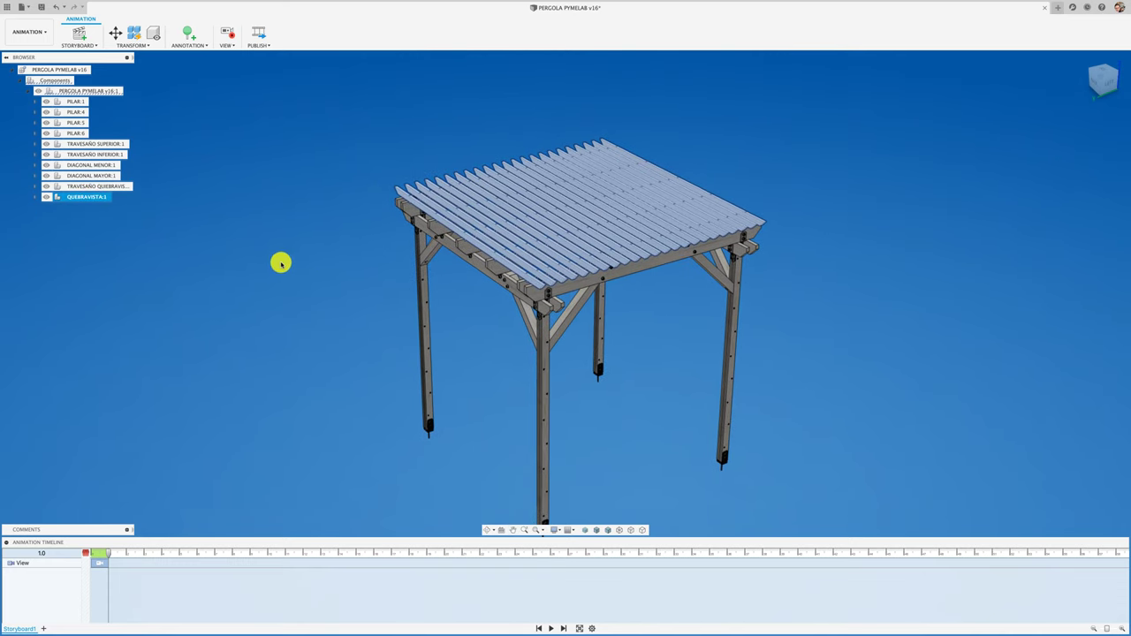
Lift the QUEBRAVISTA:1 roof slats along Z to 680.245 mm with Move (M).
key("m")
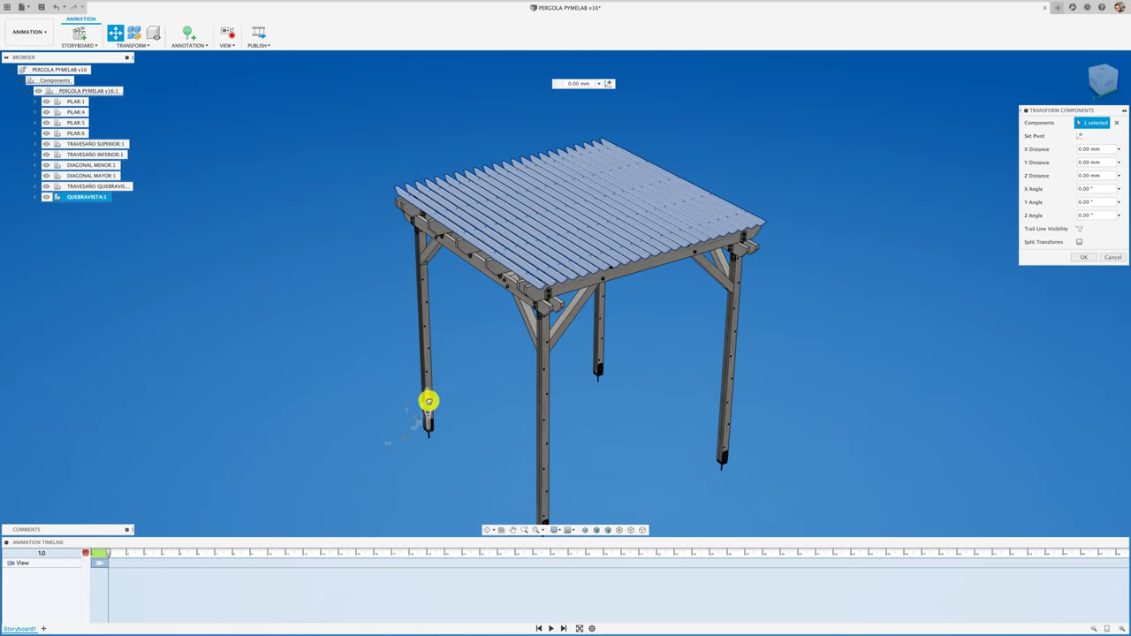
left_click_drag(428, 402, 432, 323)
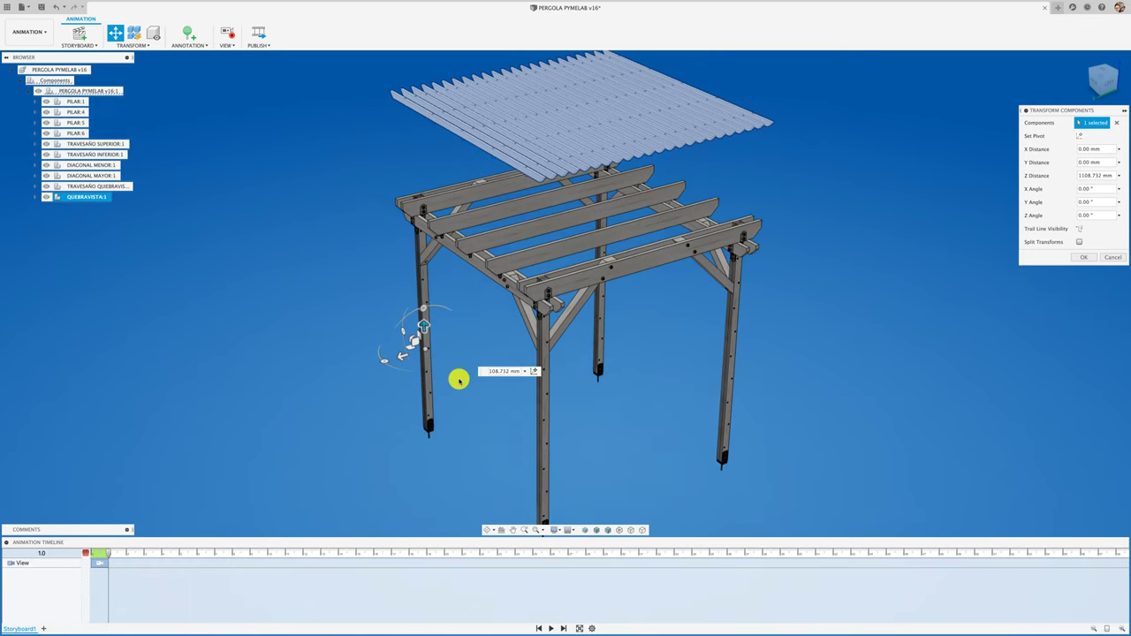
middle_click_drag(458, 380, 436, 321, "shift")
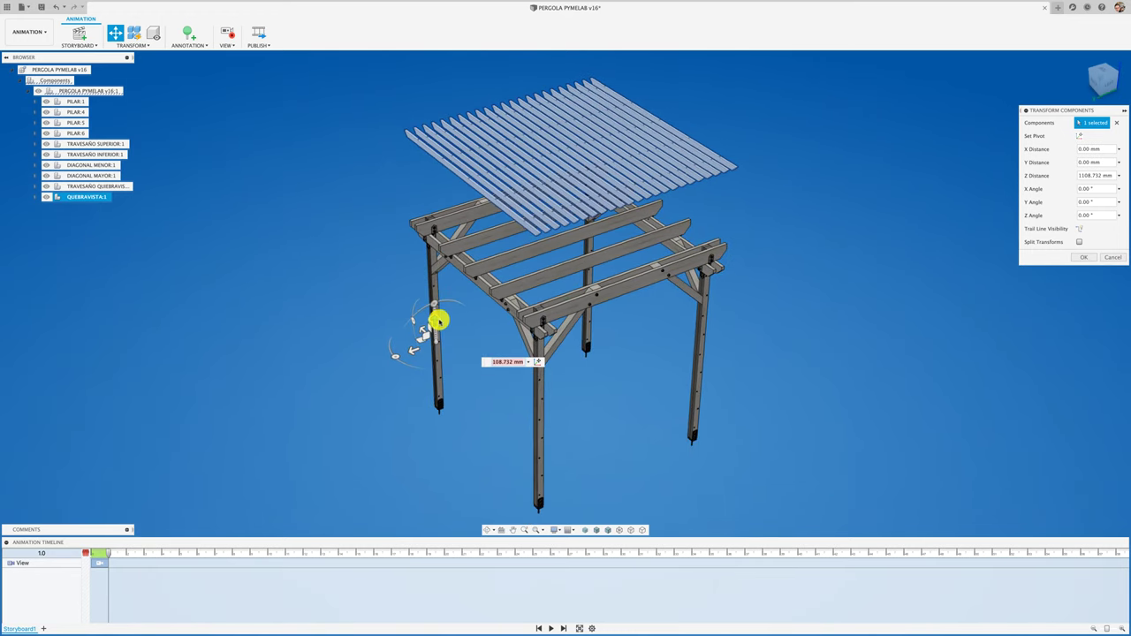
left_click_drag(434, 321, 434, 298)
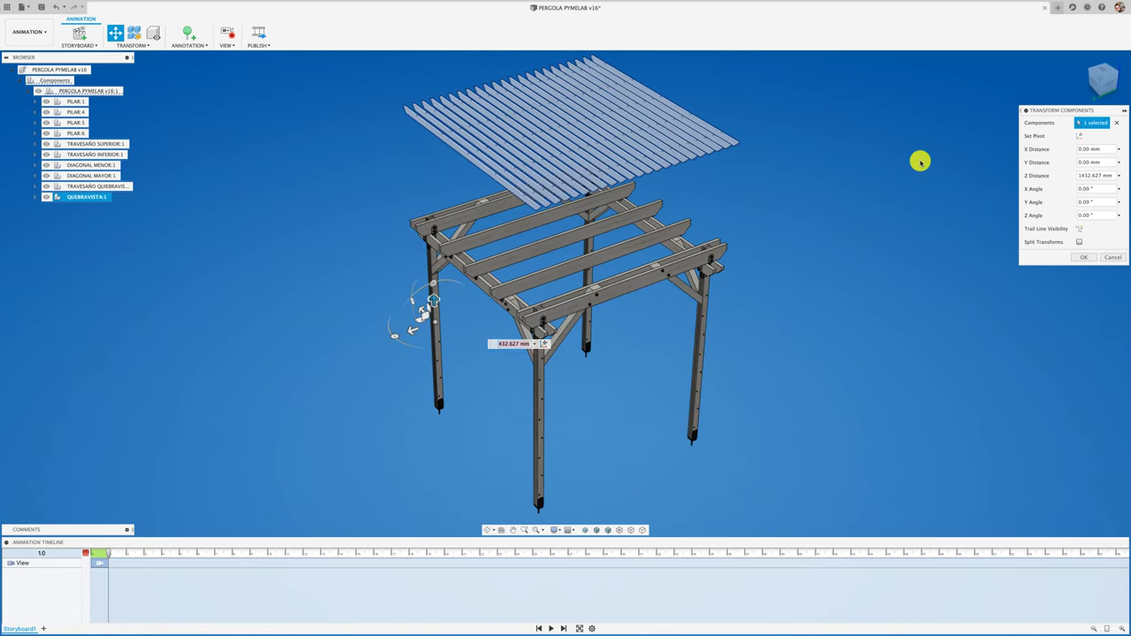
left_click_drag(1102, 81, 777, 254)
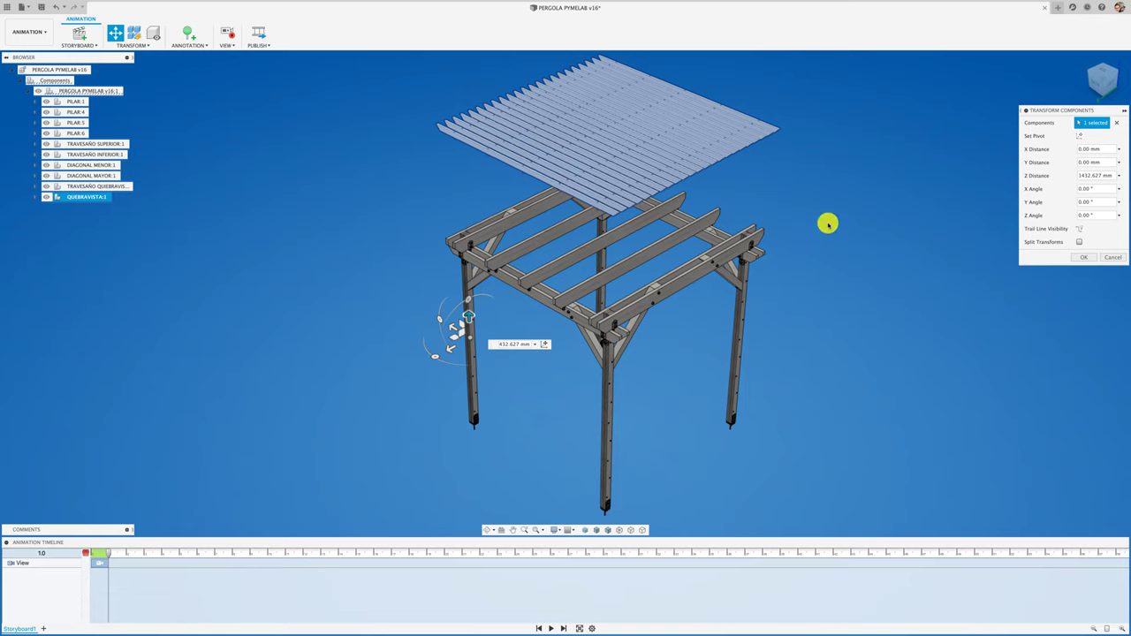
scroll(778, 255, "down", 3)
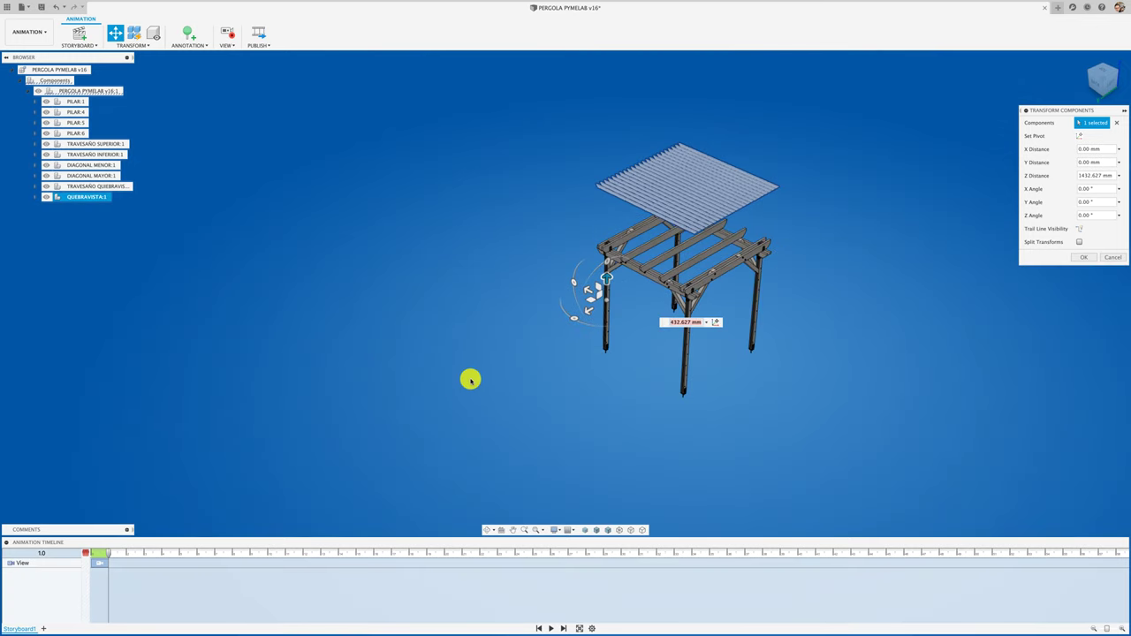
middle_click_drag(467, 379, 321, 386)
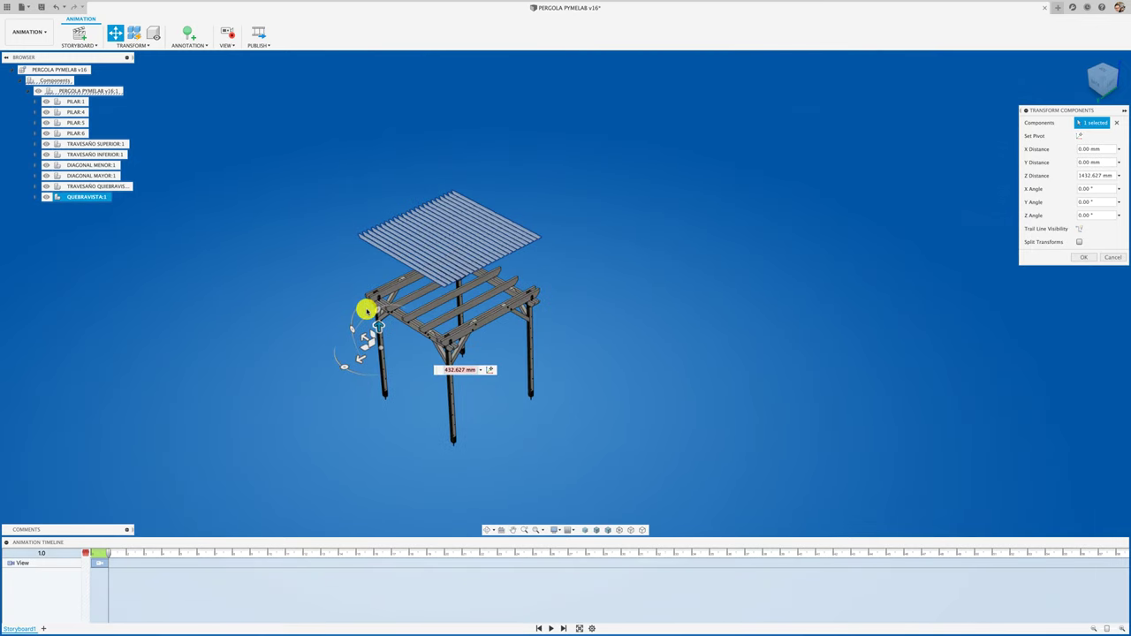
mouse_move(379, 325)
left_mouse_down()
mouse_move(379, 293)
mouse_move(379, 316)
left_mouse_up()
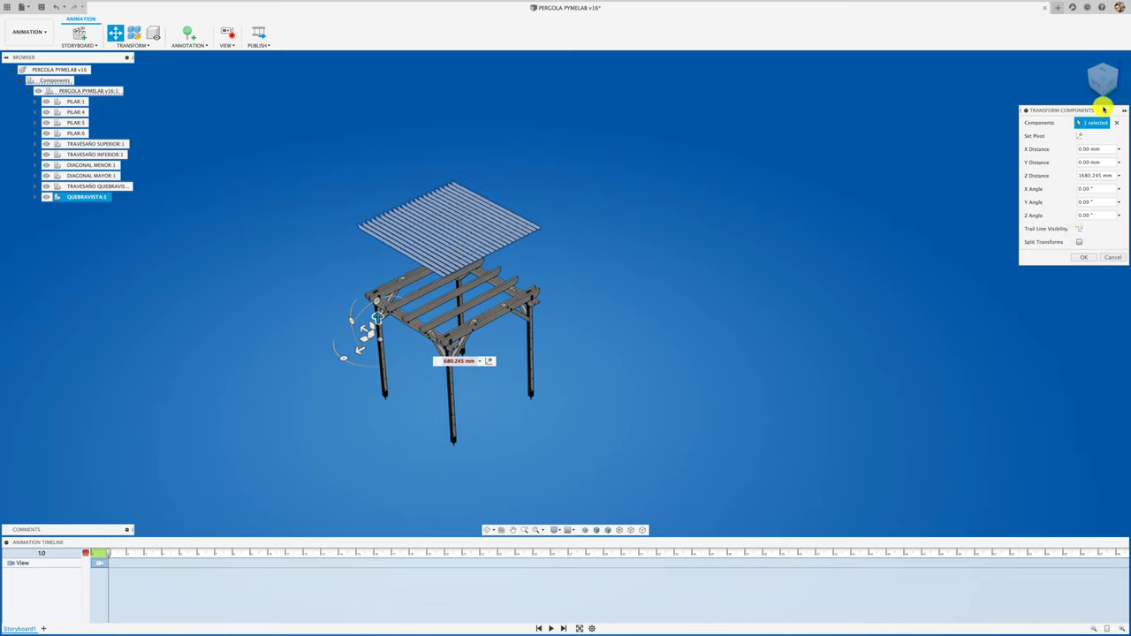
Toggle Trail Line and Split Transforms on and back off, then apply the move to the storyboard.
left_click_drag(1103, 109, 808, 135)
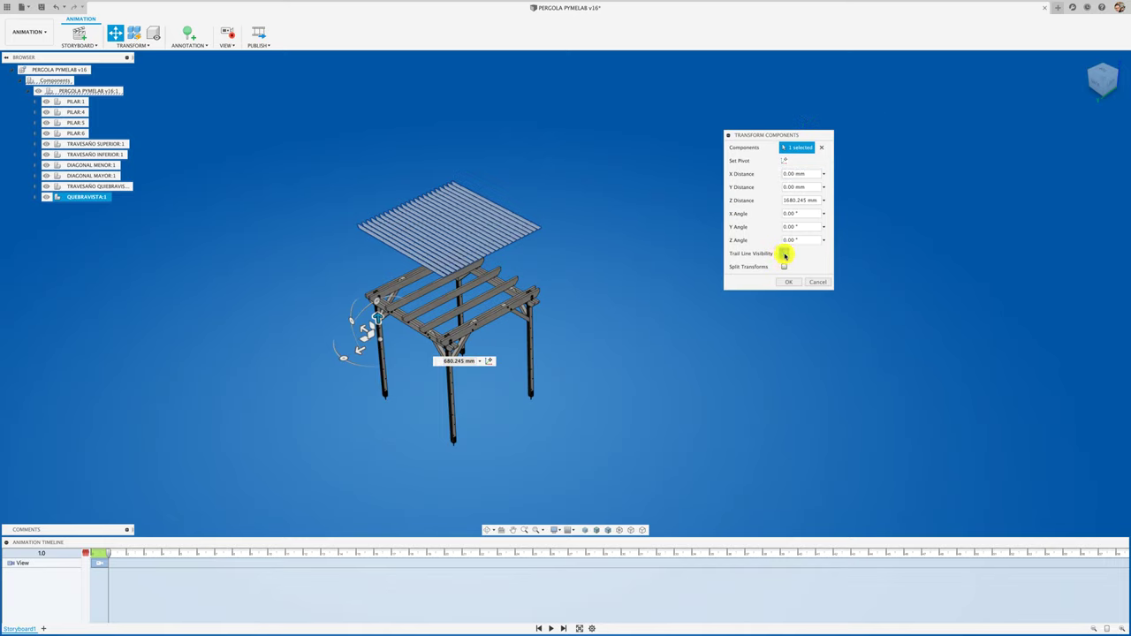
left_click(784, 254)
left_click(784, 267)
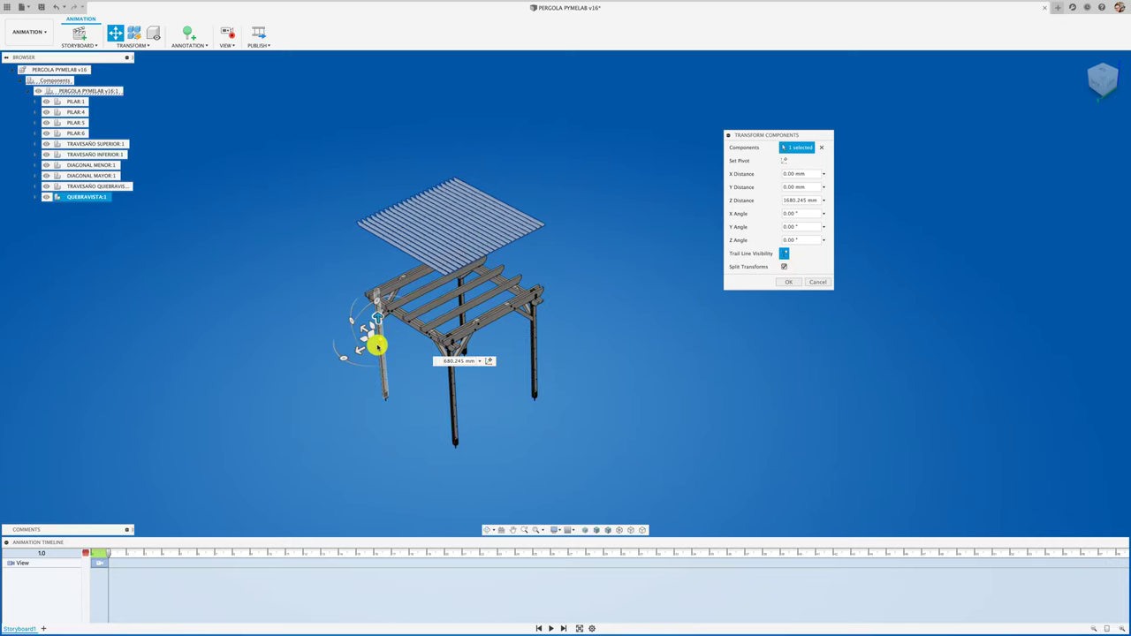
scroll(377, 346, "up", 3)
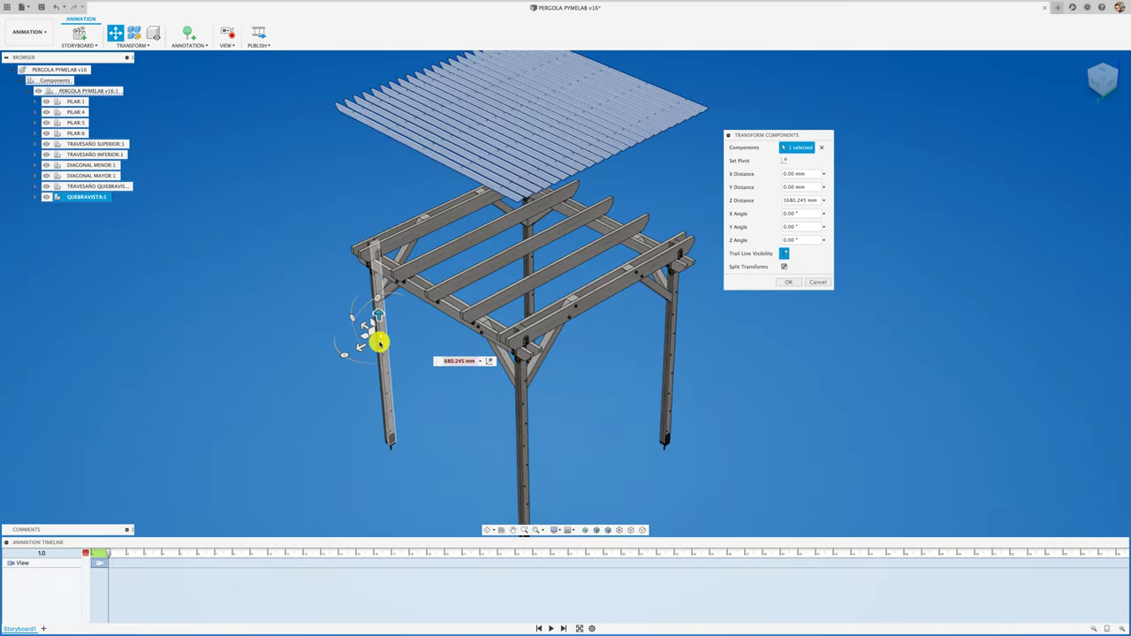
left_click(784, 253)
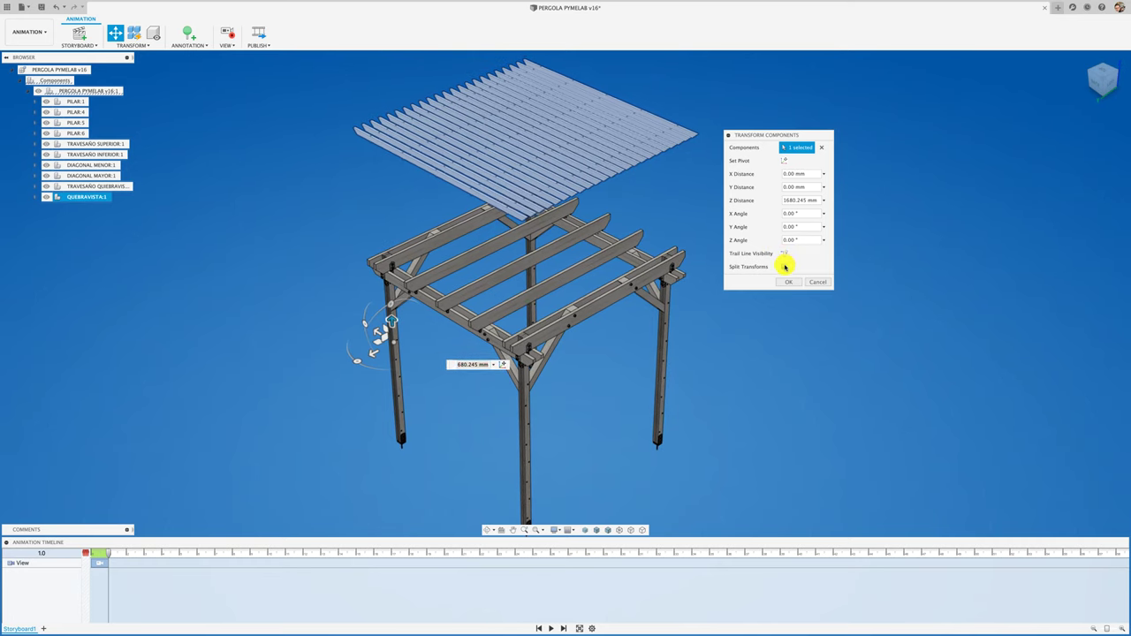
left_click(784, 267)
left_click(789, 282)
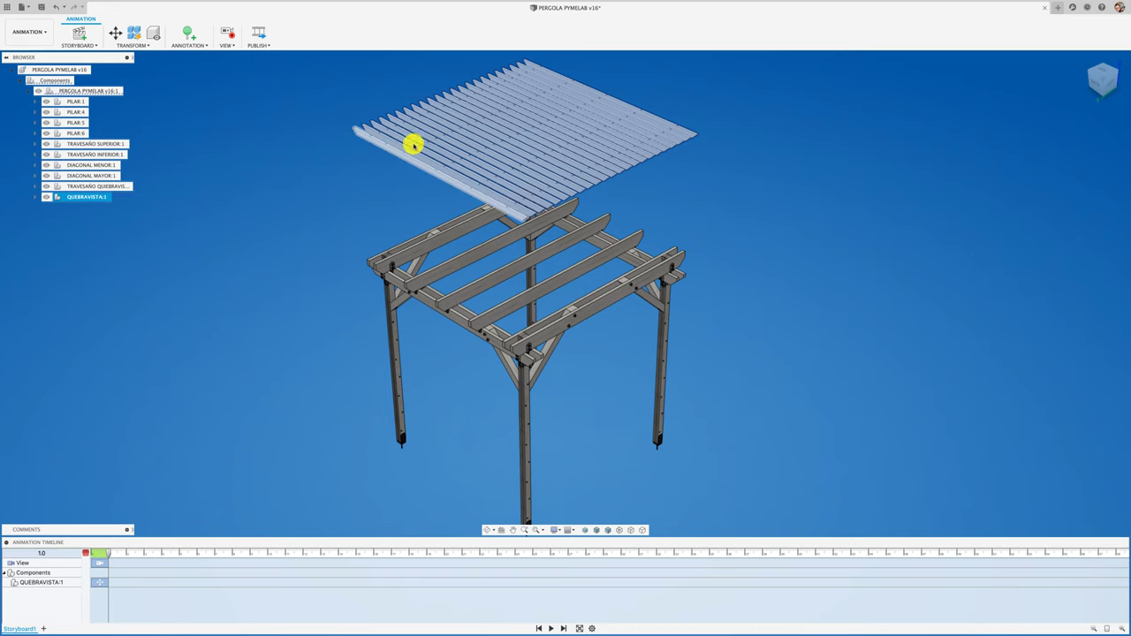
Clear the roof selection, expand QUEBRAVISTA:1 and select a range of F_SDWS screw rows.
left_click(373, 170)
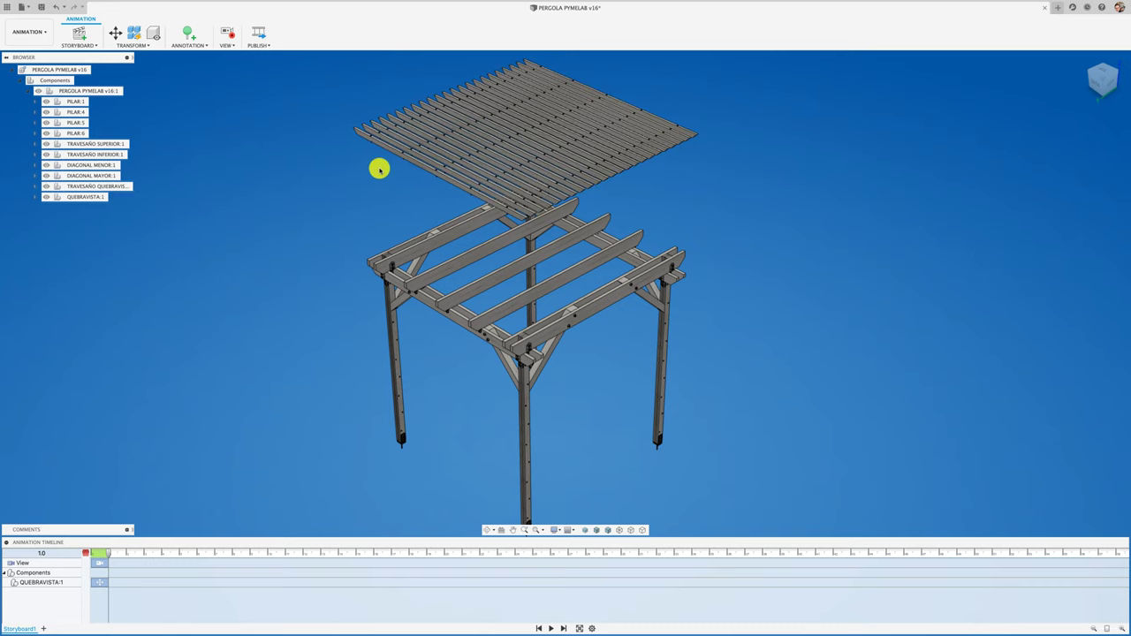
left_click(34, 197)
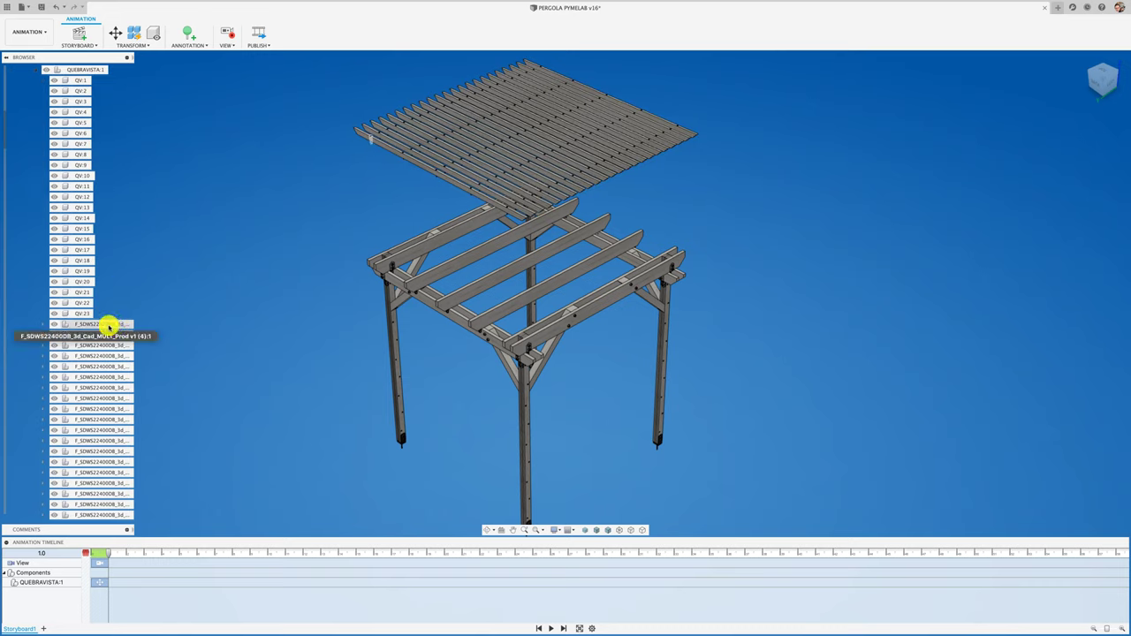
scroll(124, 367, "down", 2)
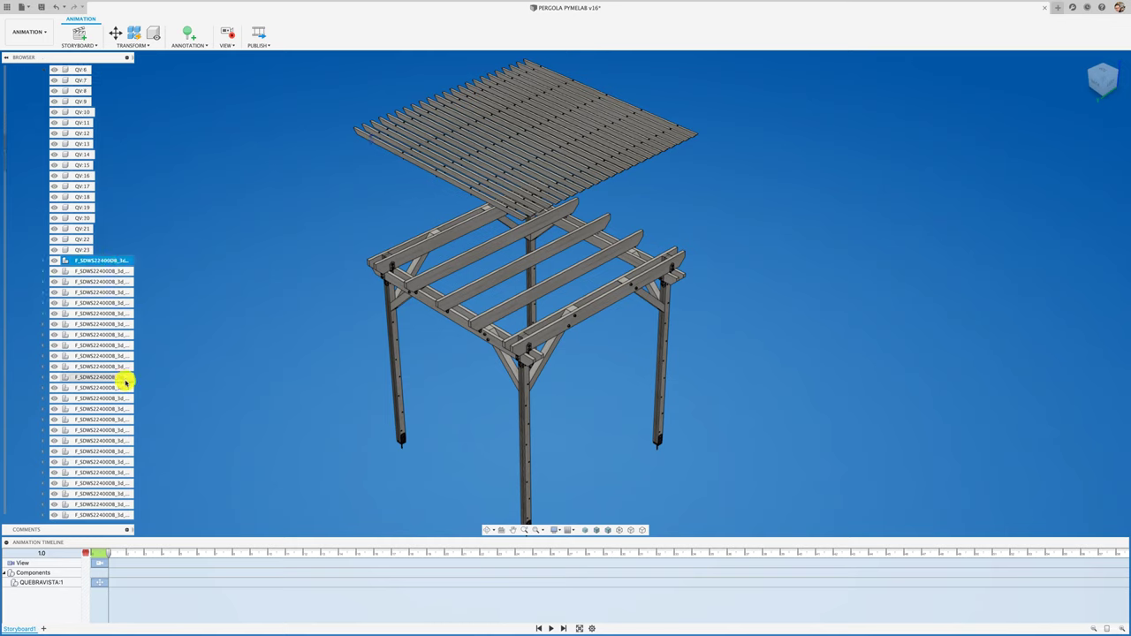
scroll(110, 416, "down", 2)
scroll(106, 437, "down", 3)
scroll(105, 444, "down", 2)
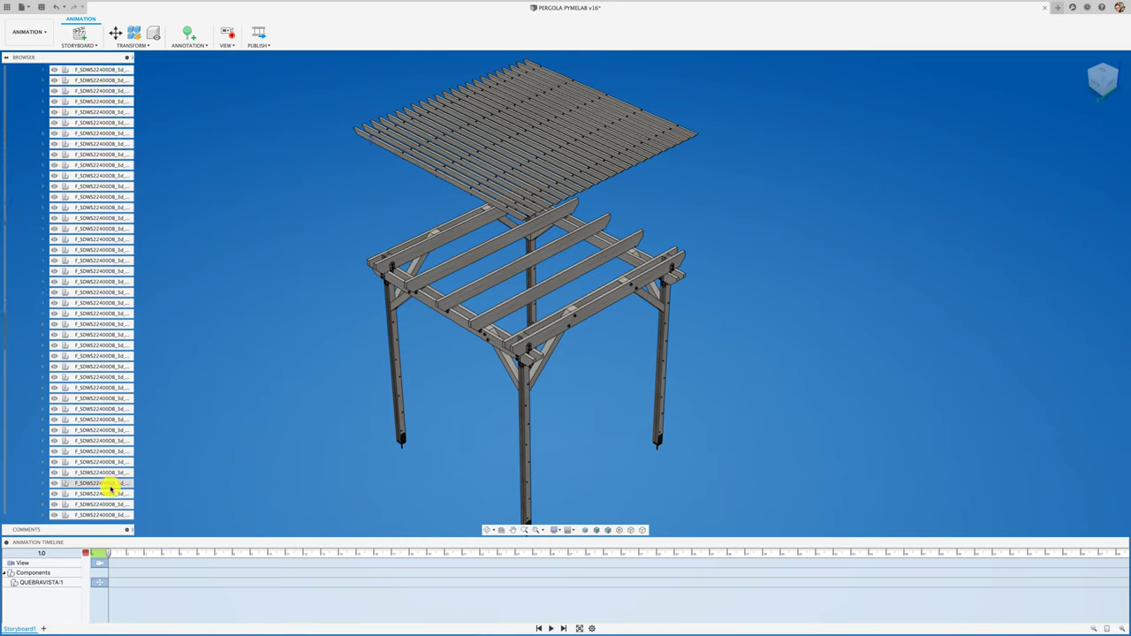
left_click(113, 515, "shift")
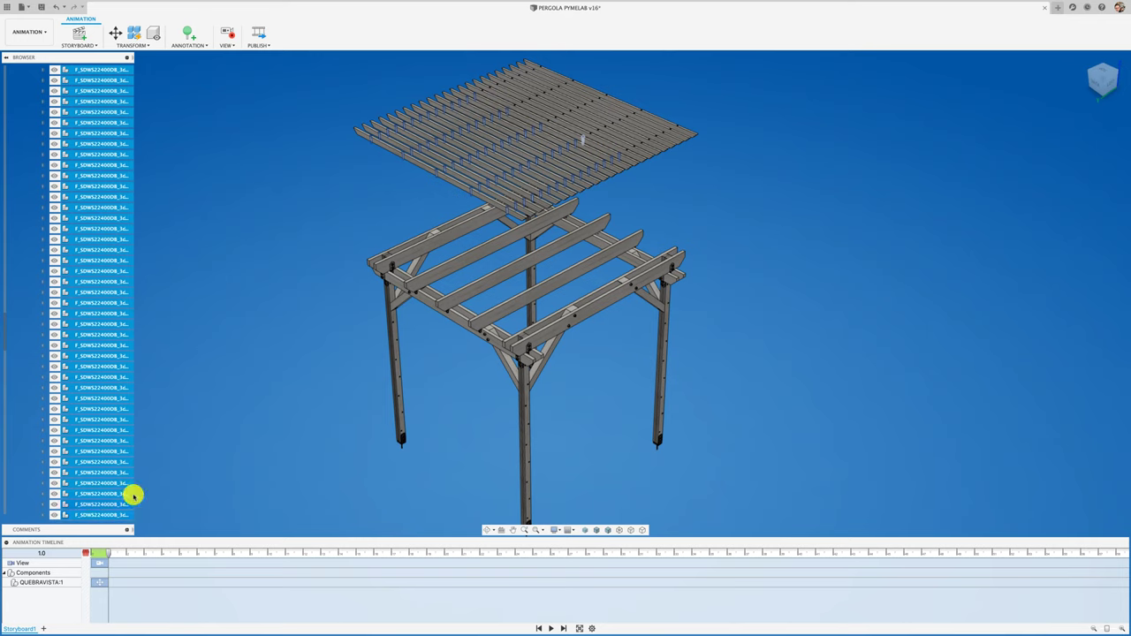
left_click(105, 461, "shift")
left_click(106, 434, "shift")
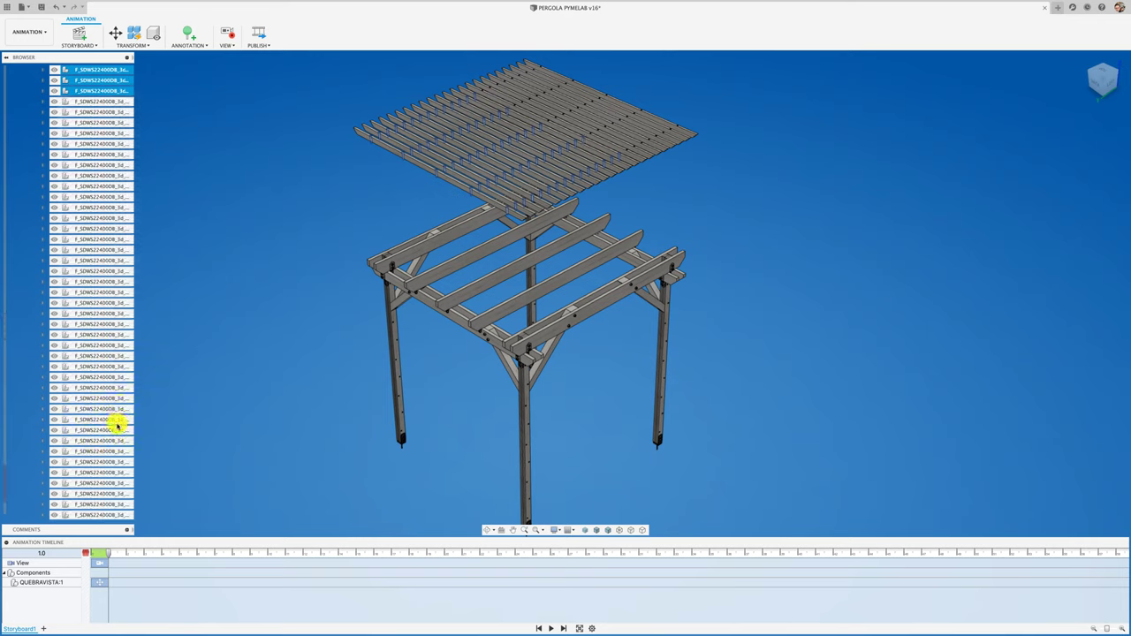
Reselect from the bottom F_SDWS screw to the first so every screw component is selected.
left_click(115, 515)
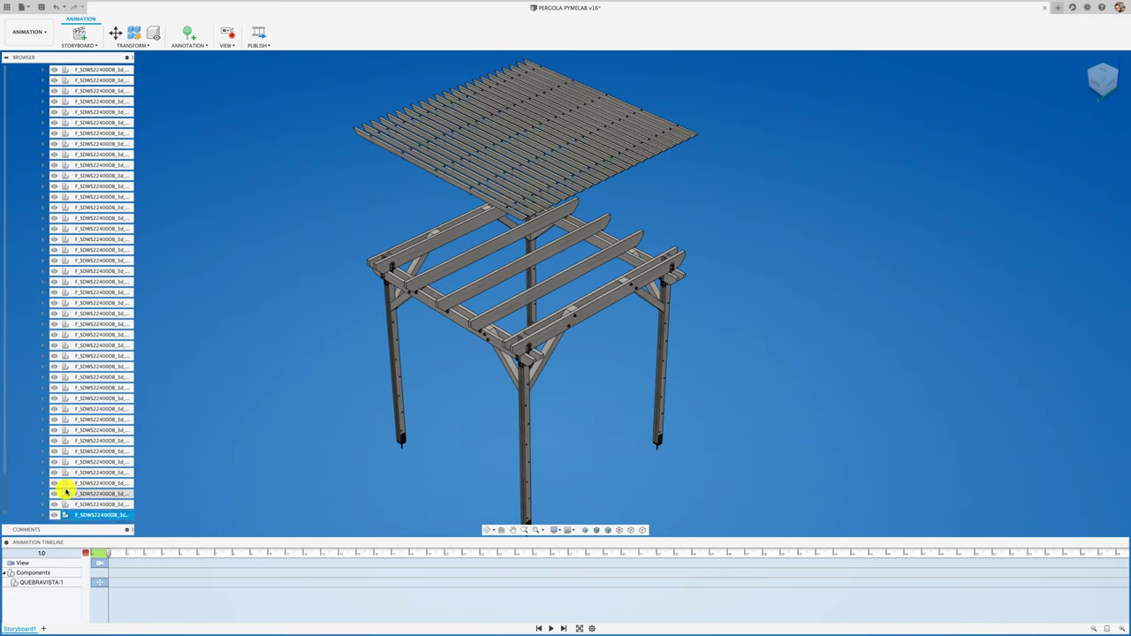
left_click(80, 504)
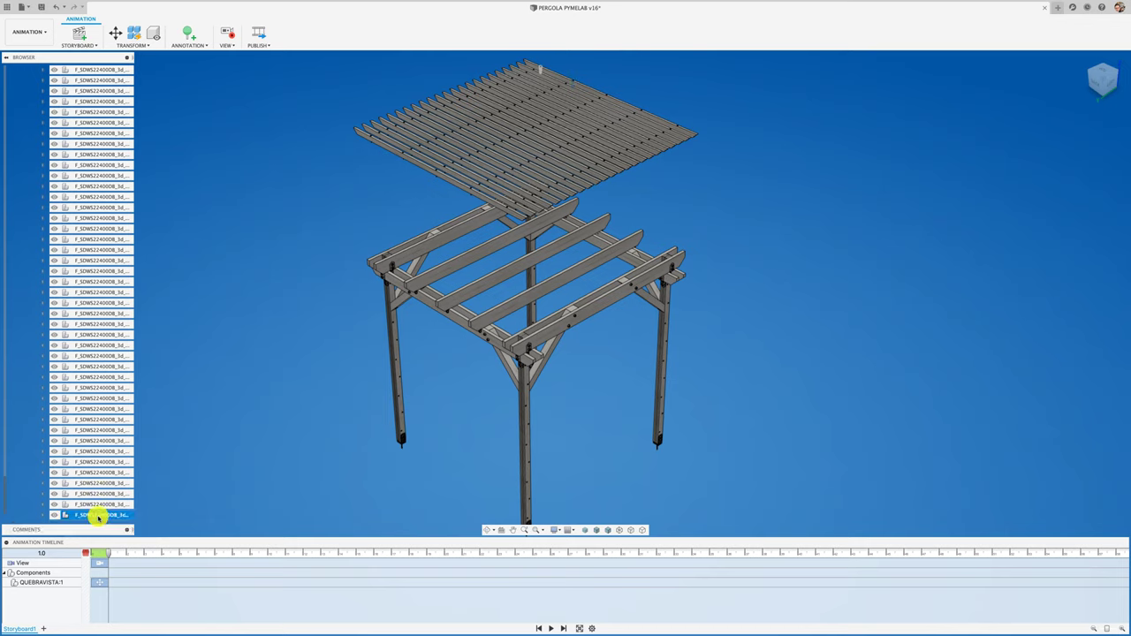
left_click(95, 515)
left_click_drag(115, 505, 108, 327)
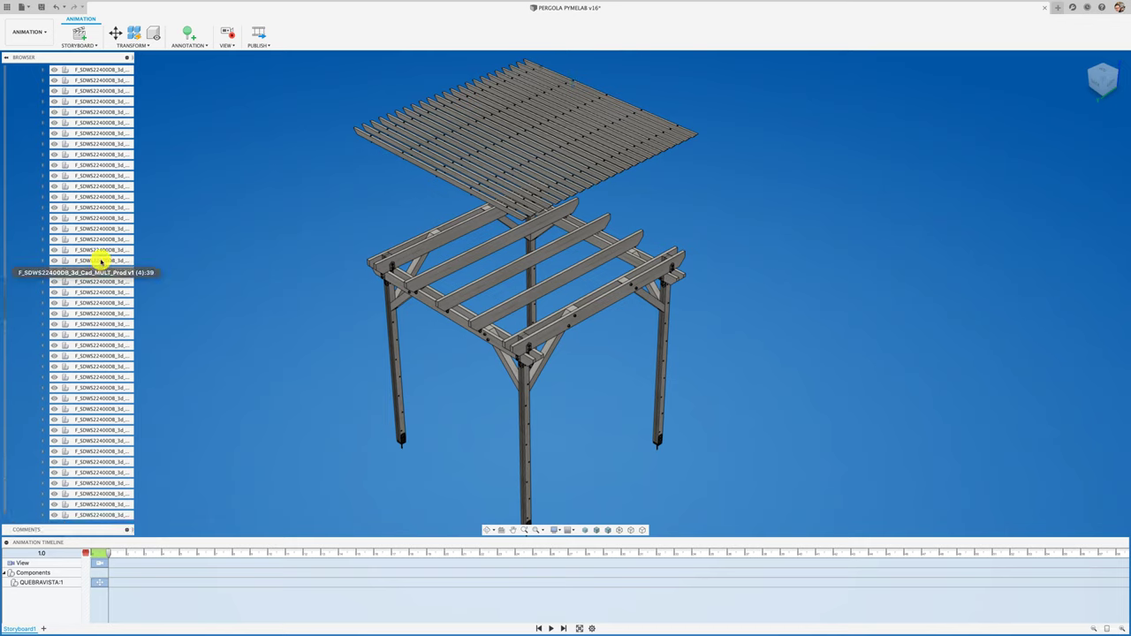
left_click_drag(108, 327, 101, 260)
scroll(101, 260, "up", 3)
scroll(96, 255, "up", 2)
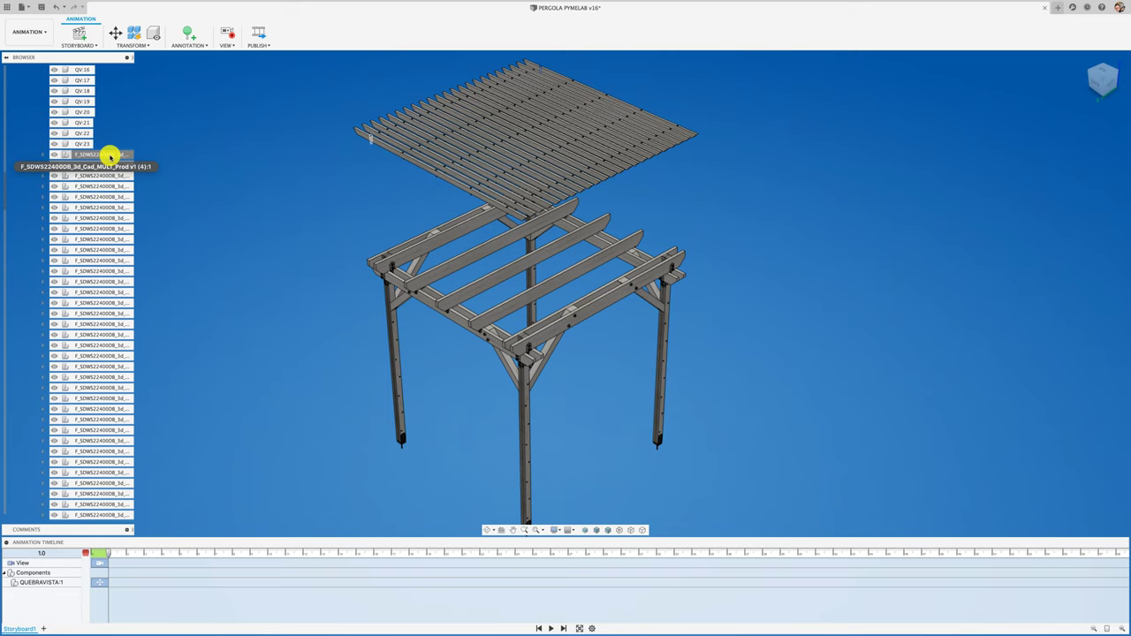
left_click(110, 155, "shift")
Lift the selected slat screws about 1477 mm along Z above the roof.
middle_click_drag(289, 231, 310, 313)
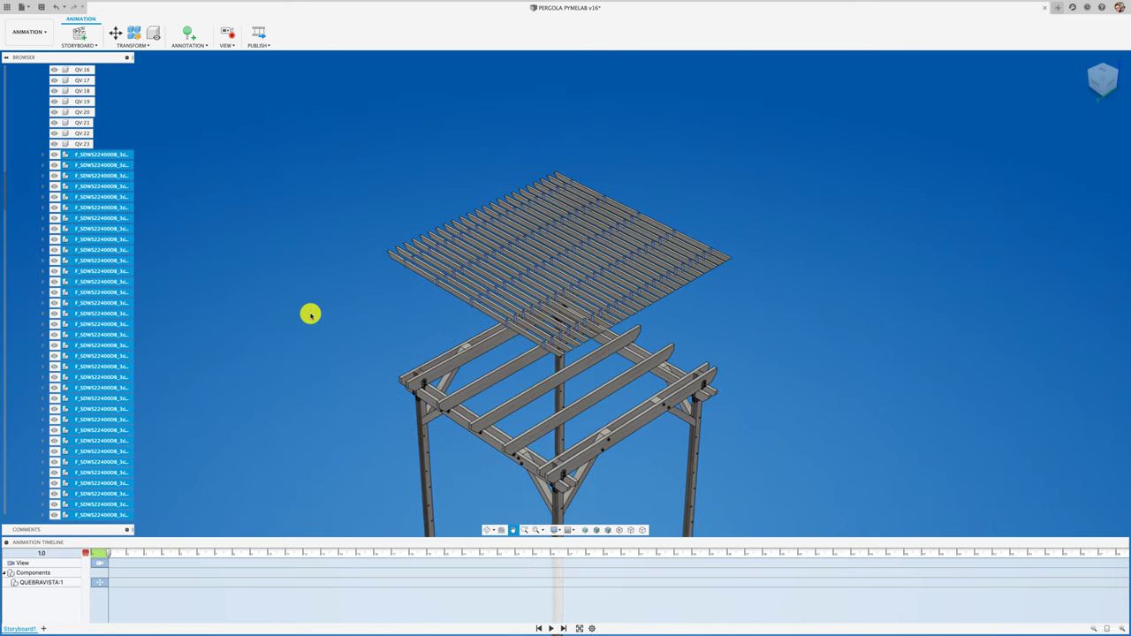
key("m")
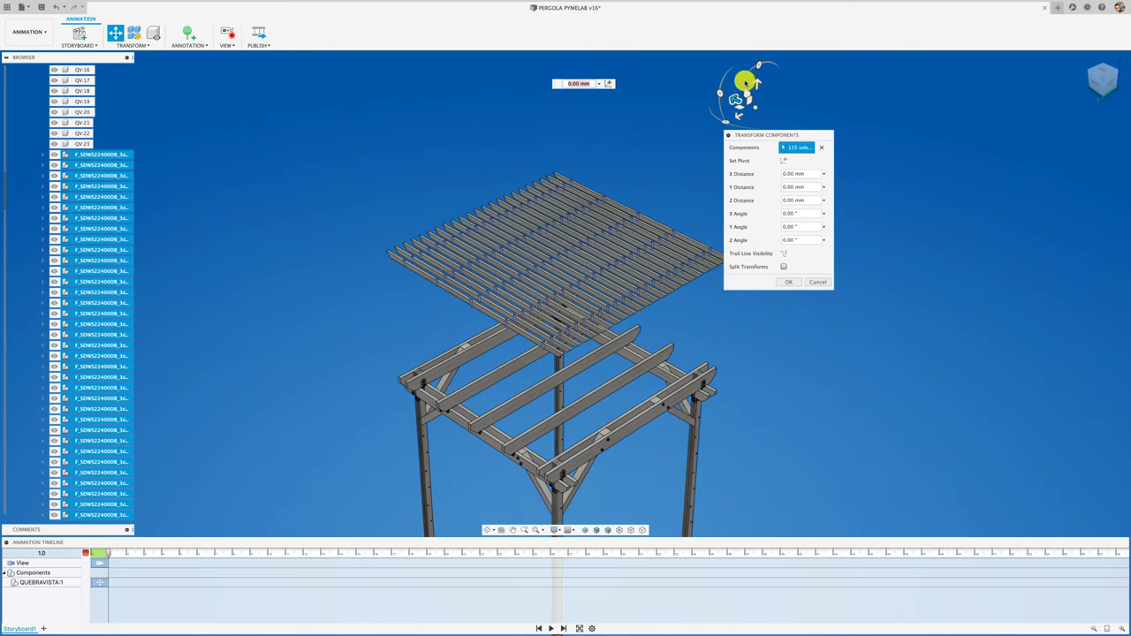
left_click_drag(757, 84, 757, 41)
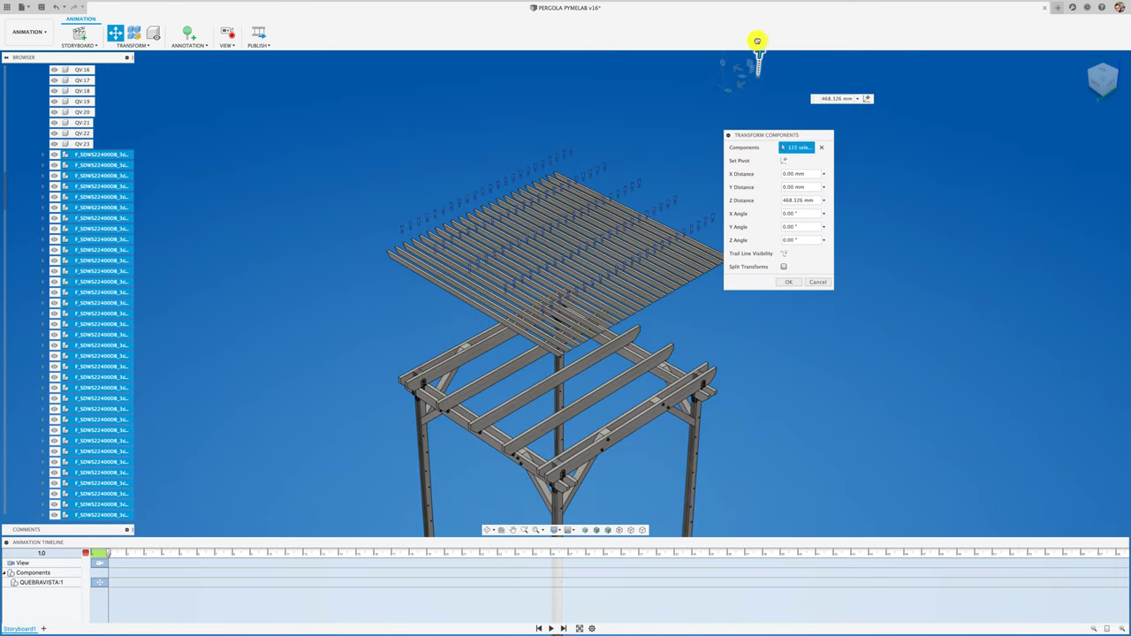
middle_click_drag(669, 129, 619, 200)
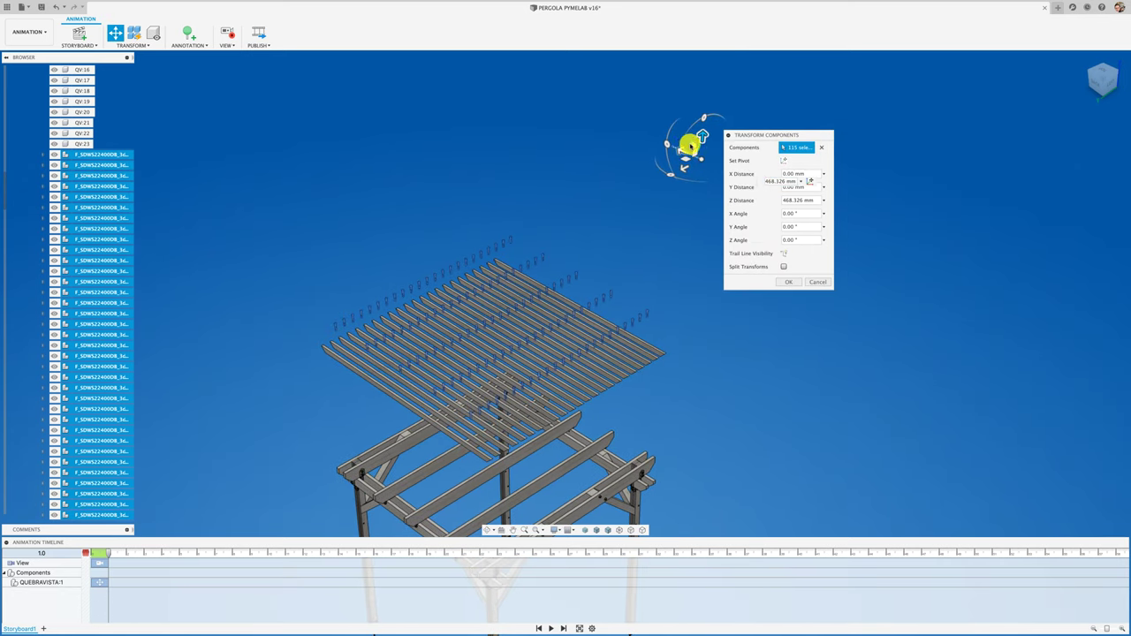
left_click_drag(700, 134, 698, 64)
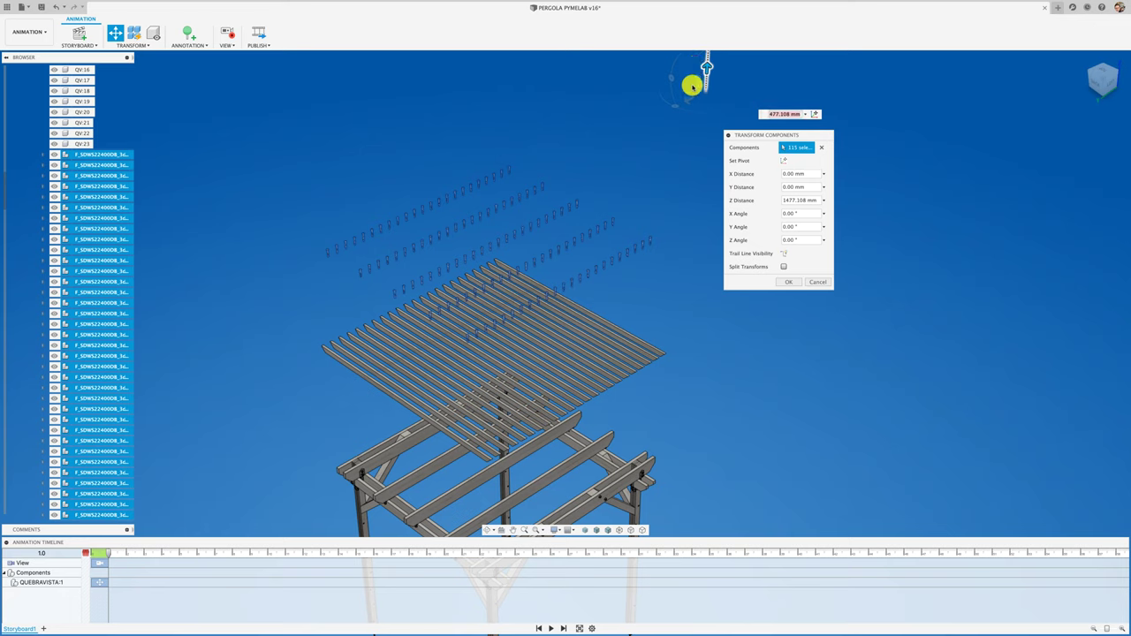
left_click(789, 283)
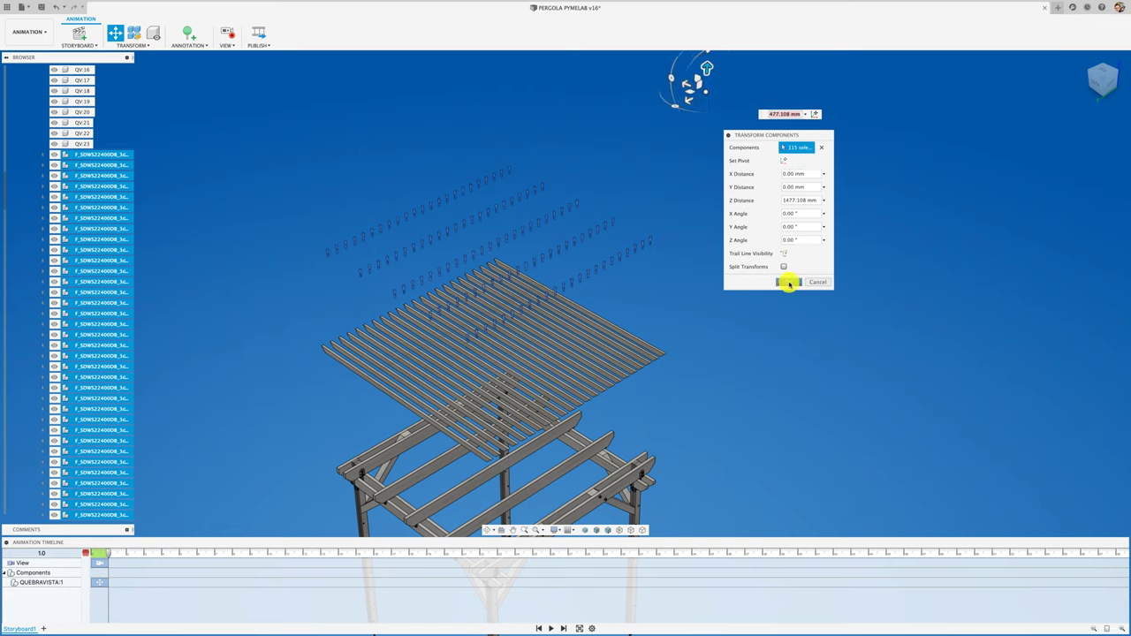
Clear the selection and collapse QUEBRAVISTA:1 in the Browser.
left_click(196, 189)
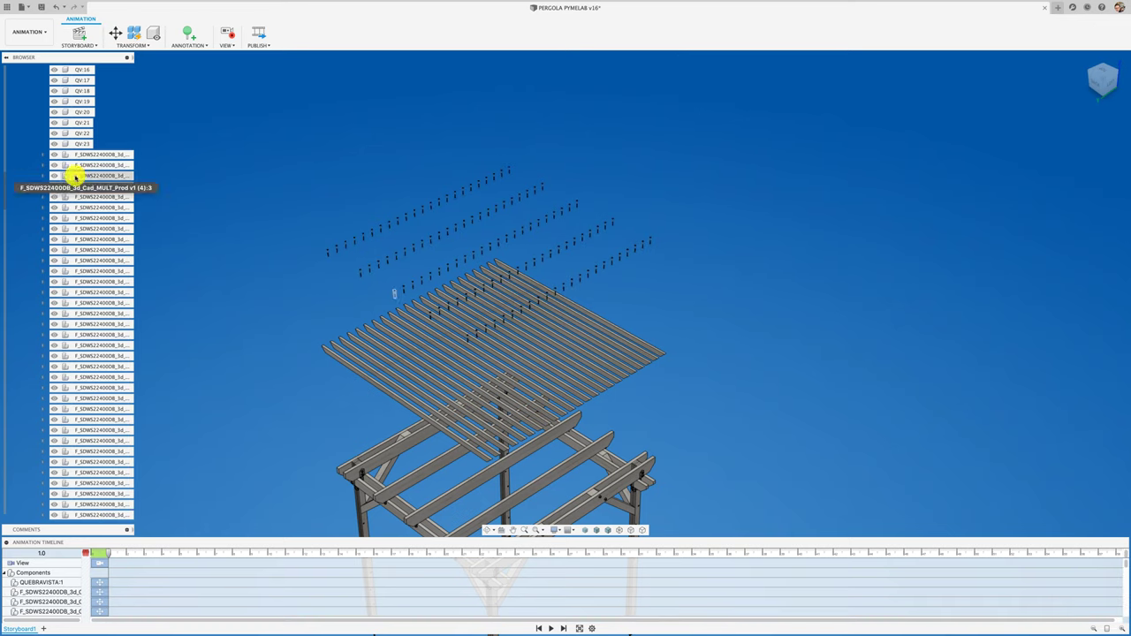
scroll(76, 176, "up", 3)
scroll(74, 176, "up", 3)
scroll(75, 176, "up", 2)
scroll(53, 150, "up", 2)
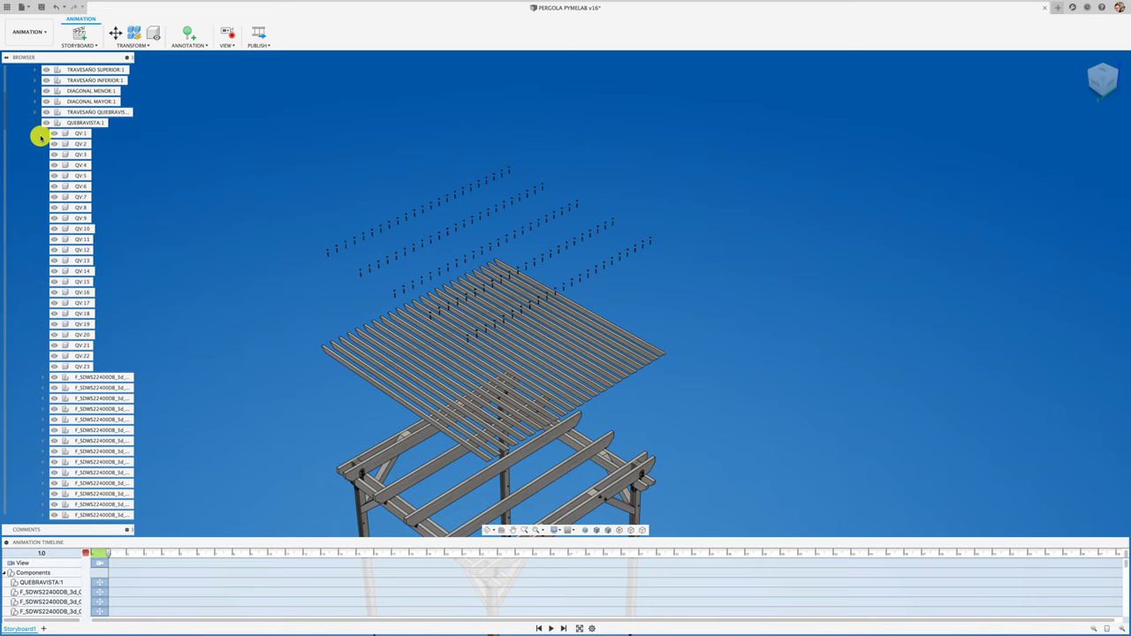
left_click(35, 123)
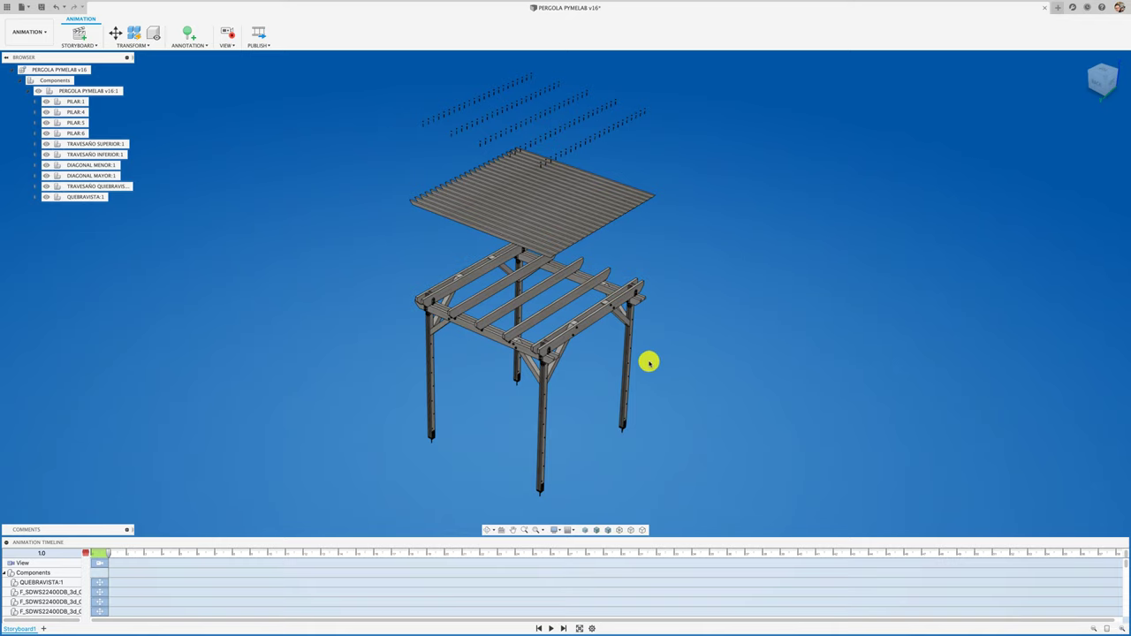
scroll(584, 365, "up", 3)
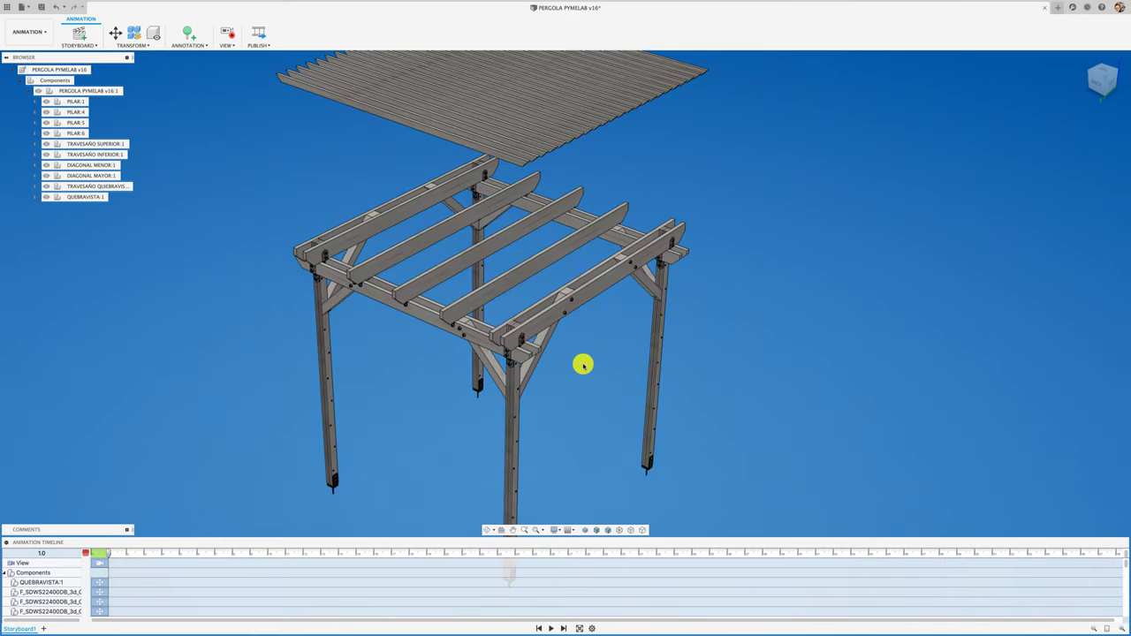
scroll(583, 365, "down", 2)
scroll(584, 365, "down", 1)
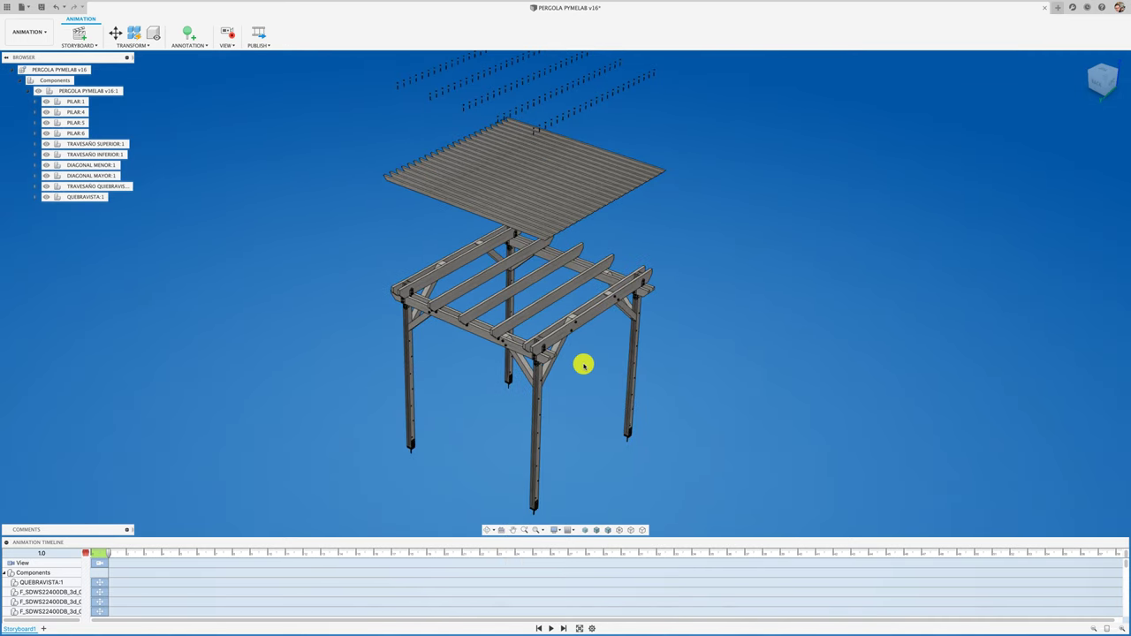
left_click(1106, 80)
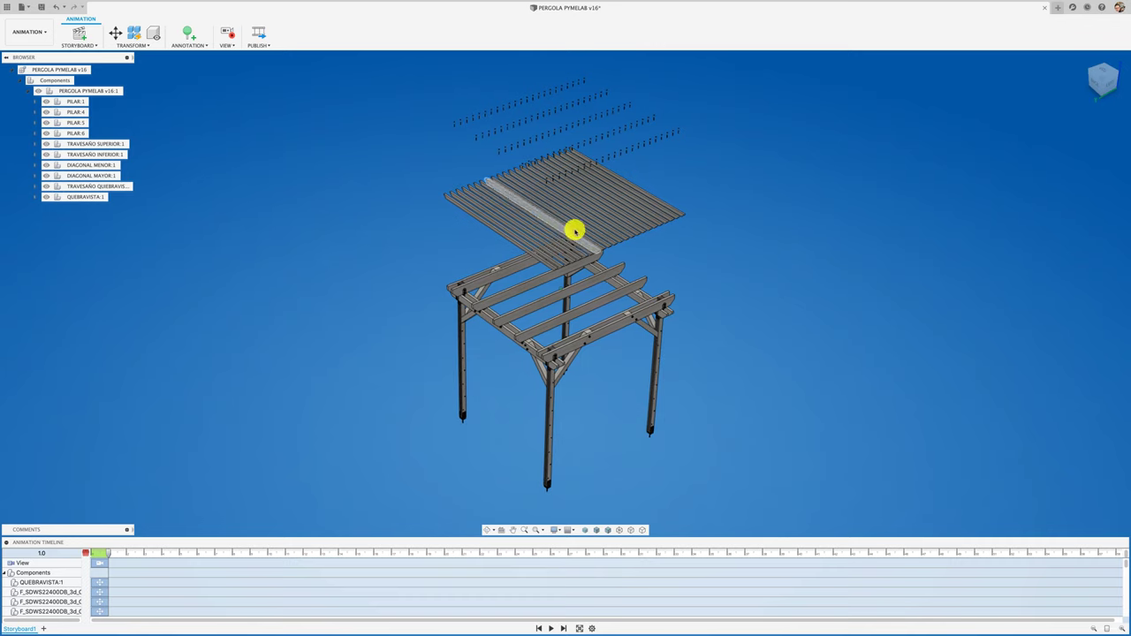
left_click(467, 121)
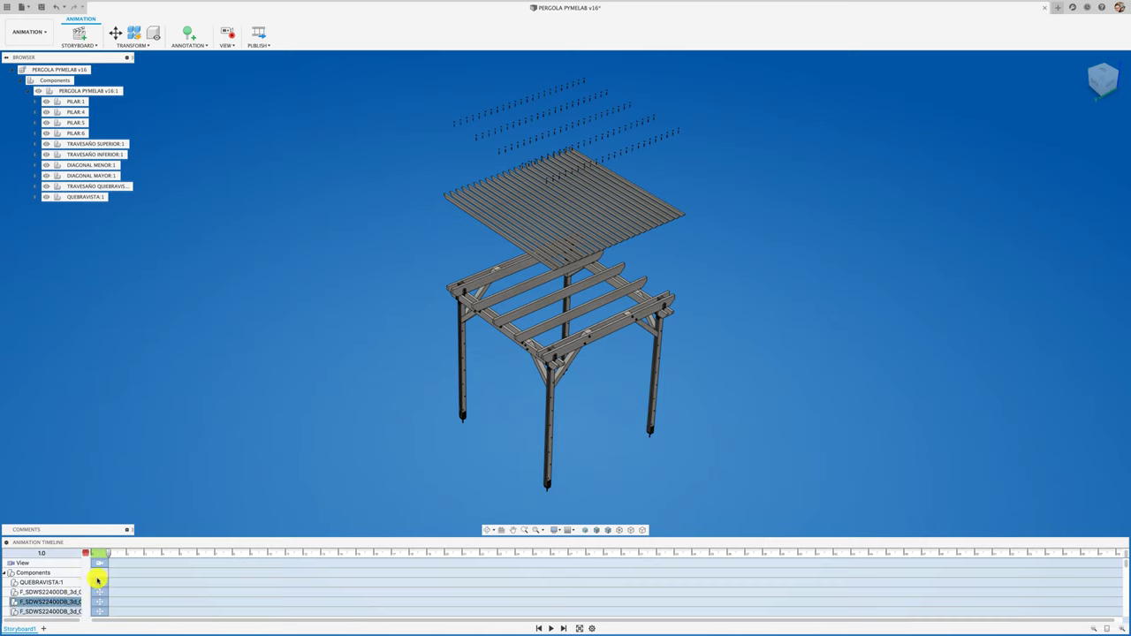
Save the design as version v17 and set a new storyboard to start from the end of the previous one.
left_click(40, 8)
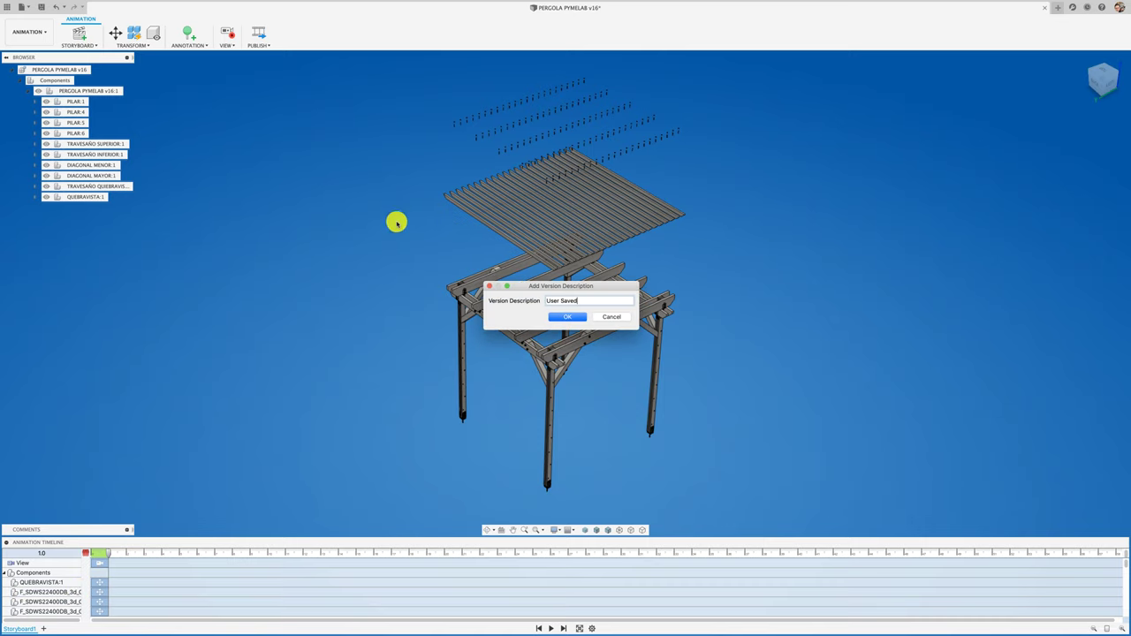
left_click(573, 316)
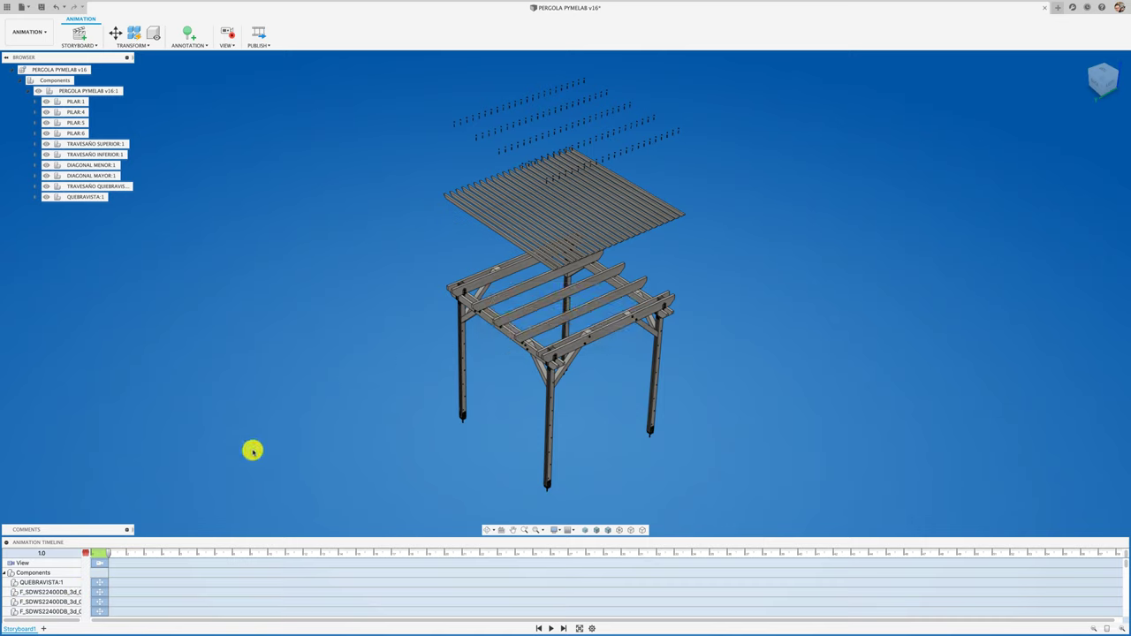
left_click(43, 629)
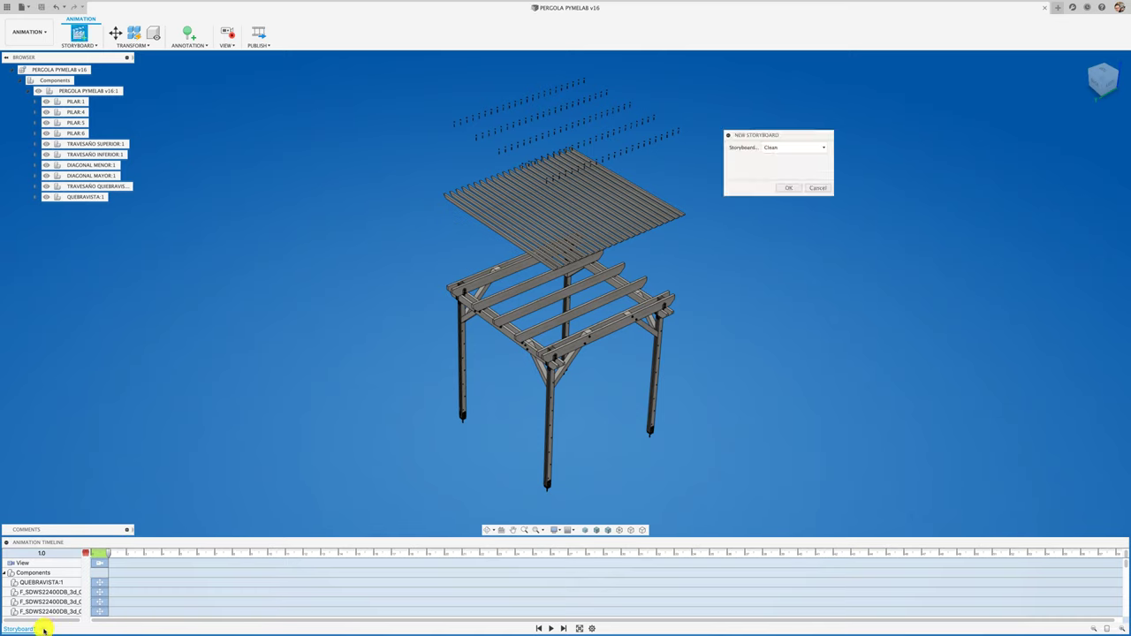
left_click(826, 151)
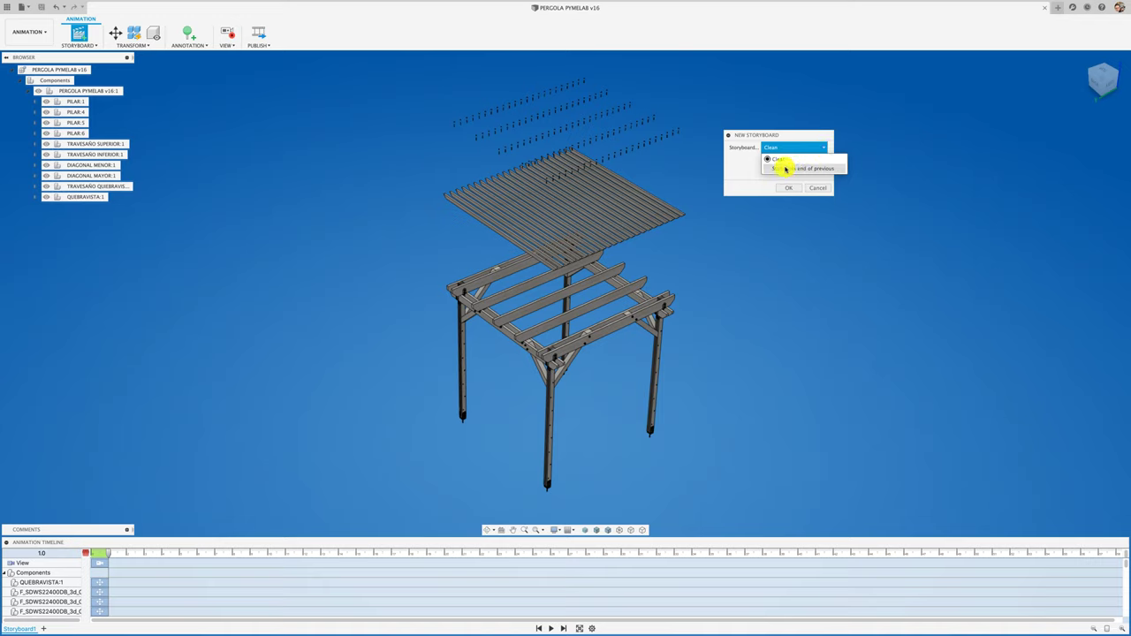
left_click(788, 168)
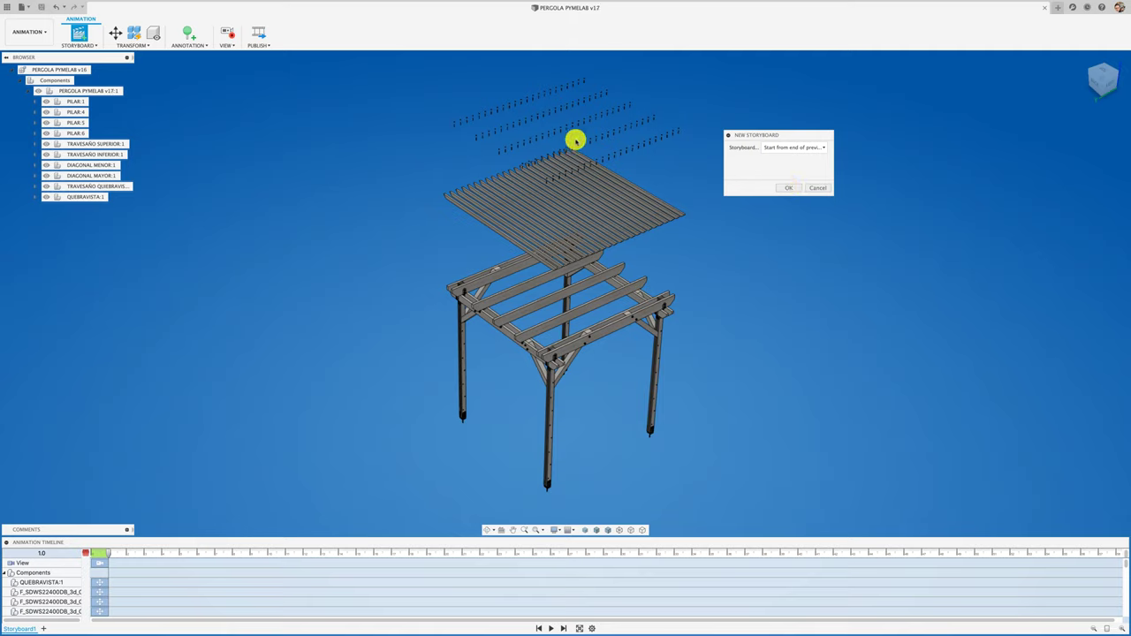
Create Storyboard2, turn to the front beam and select its two bolts.
left_click(788, 188)
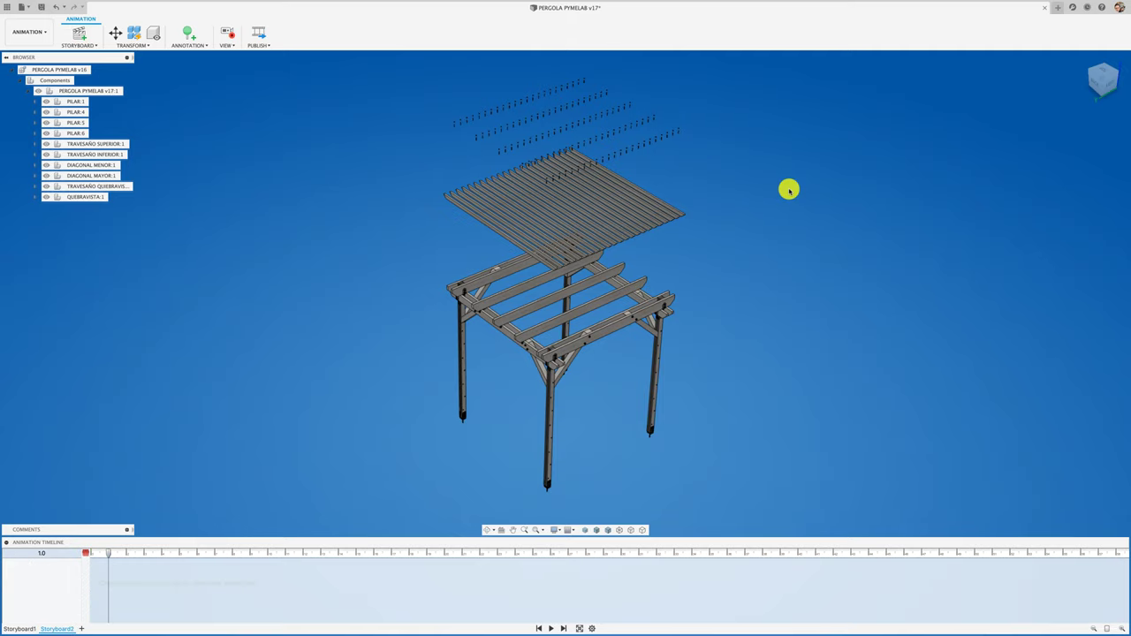
middle_click_drag(704, 406, 590, 400, "shift")
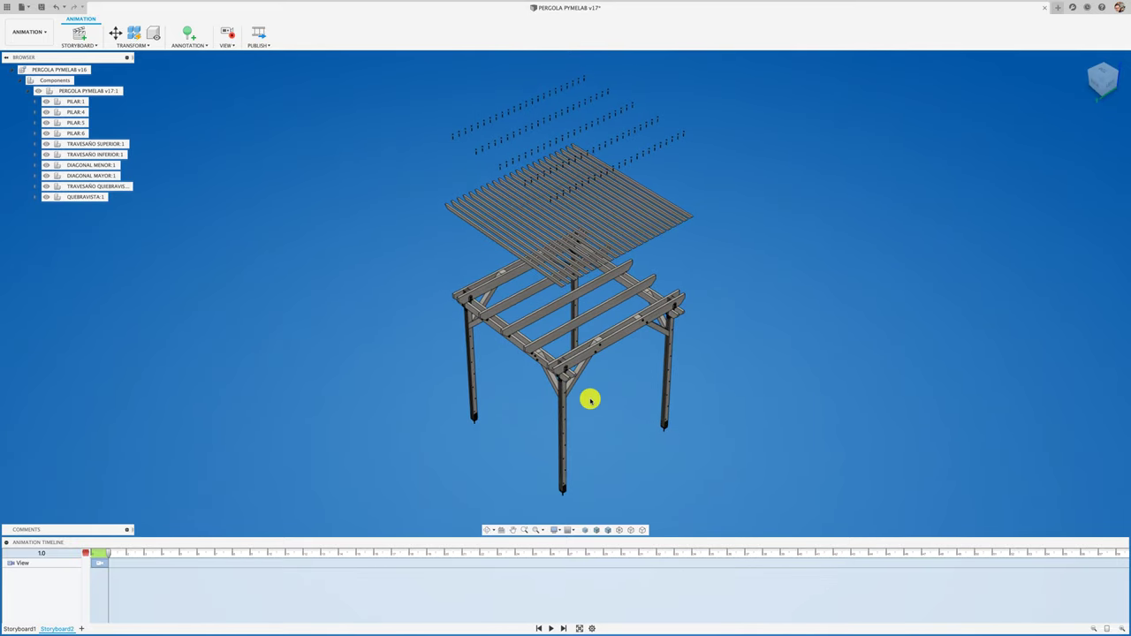
scroll(616, 352, "up", 5)
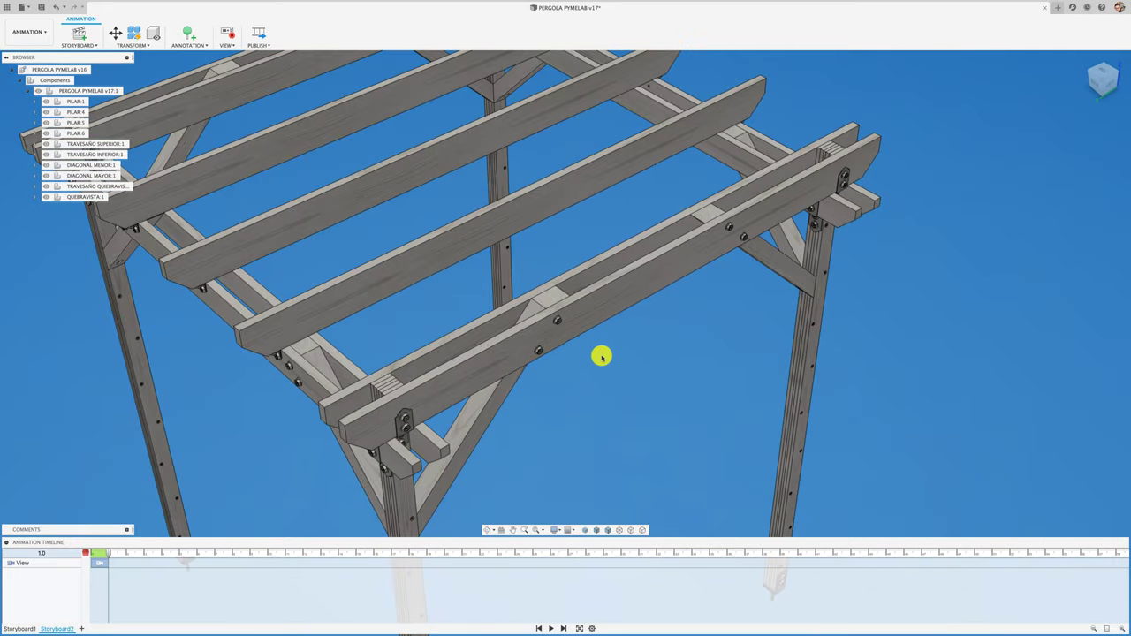
scroll(588, 357, "down", 3)
scroll(548, 340, "up", 4)
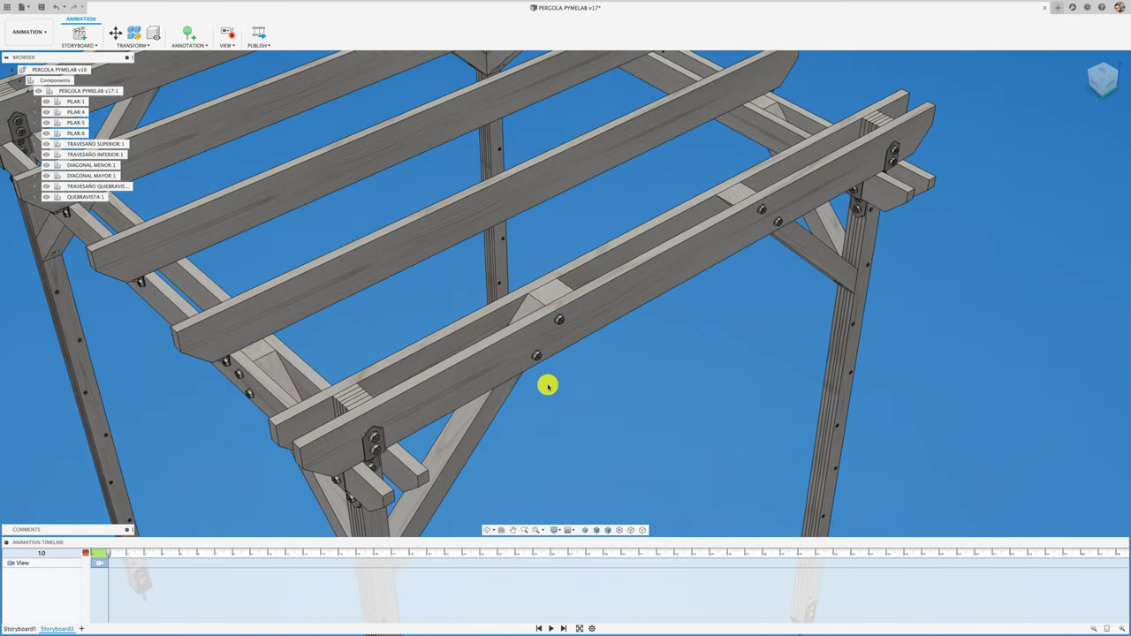
scroll(548, 385, "up", 2)
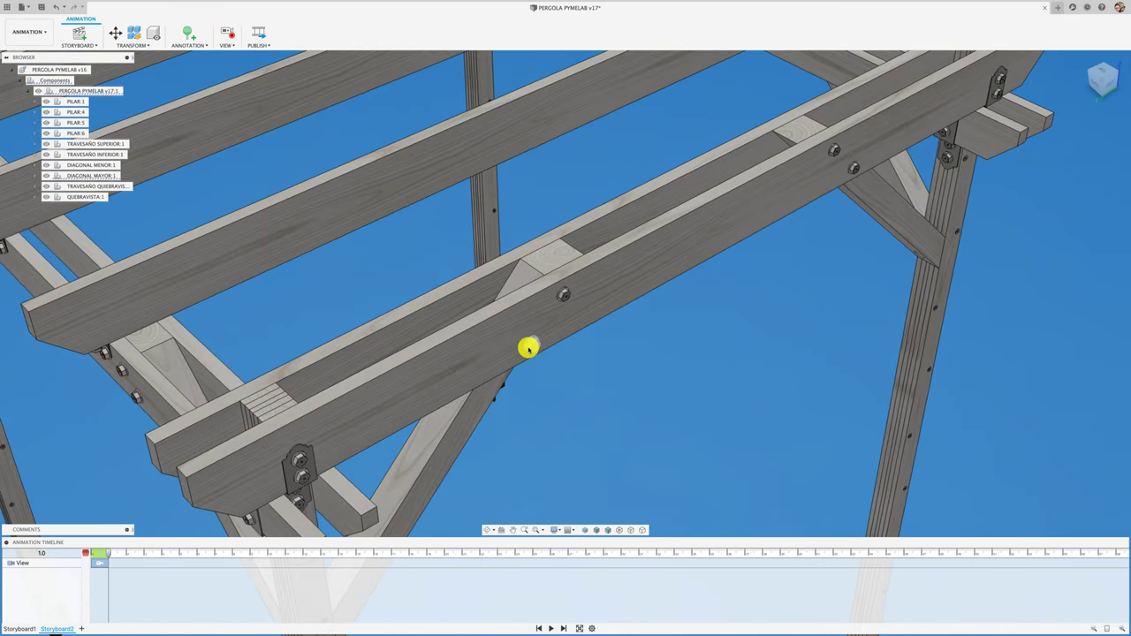
left_click(530, 346)
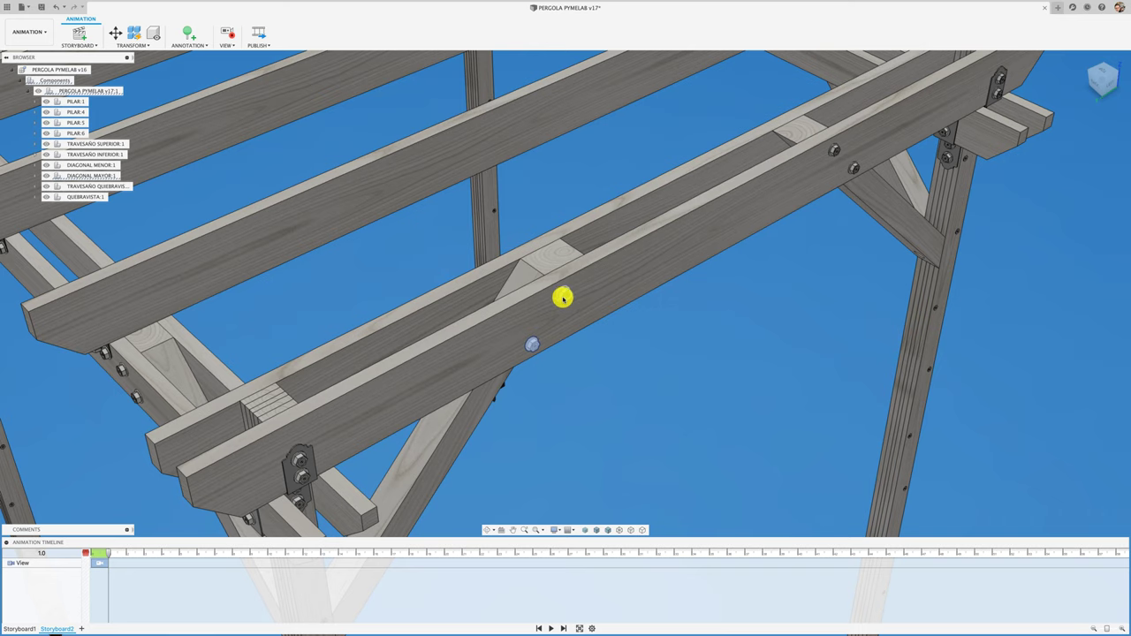
left_click(563, 297, "ctrl")
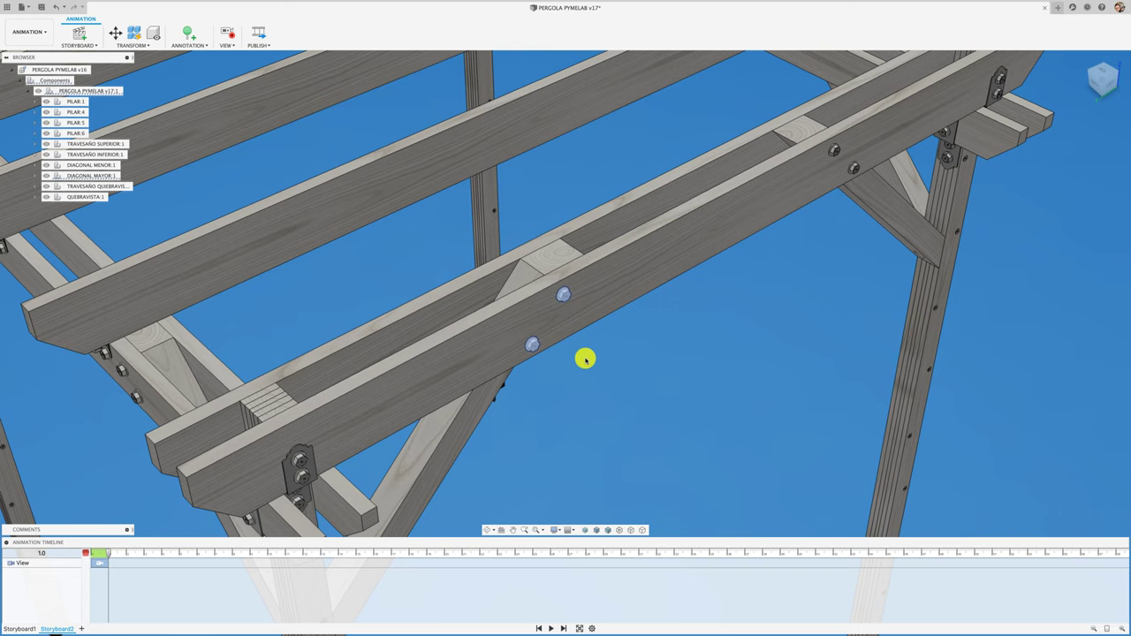
Pull the two nuts straight out about 303 mm along Z with trail lines shown.
key("m")
left_click_drag(575, 305, 677, 393)
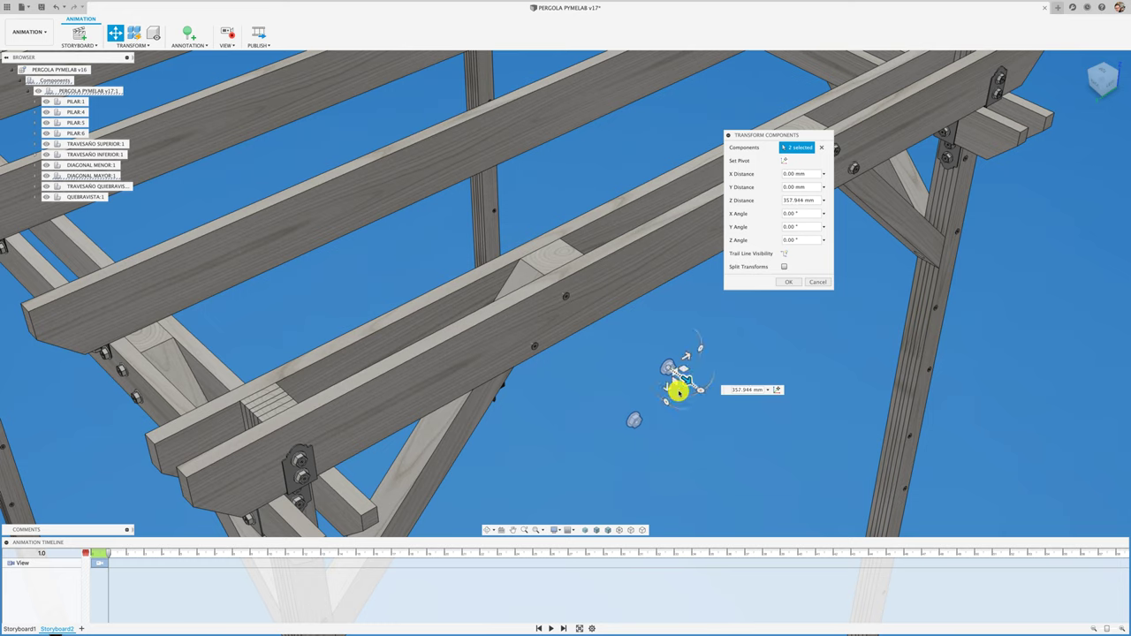
left_click(785, 253)
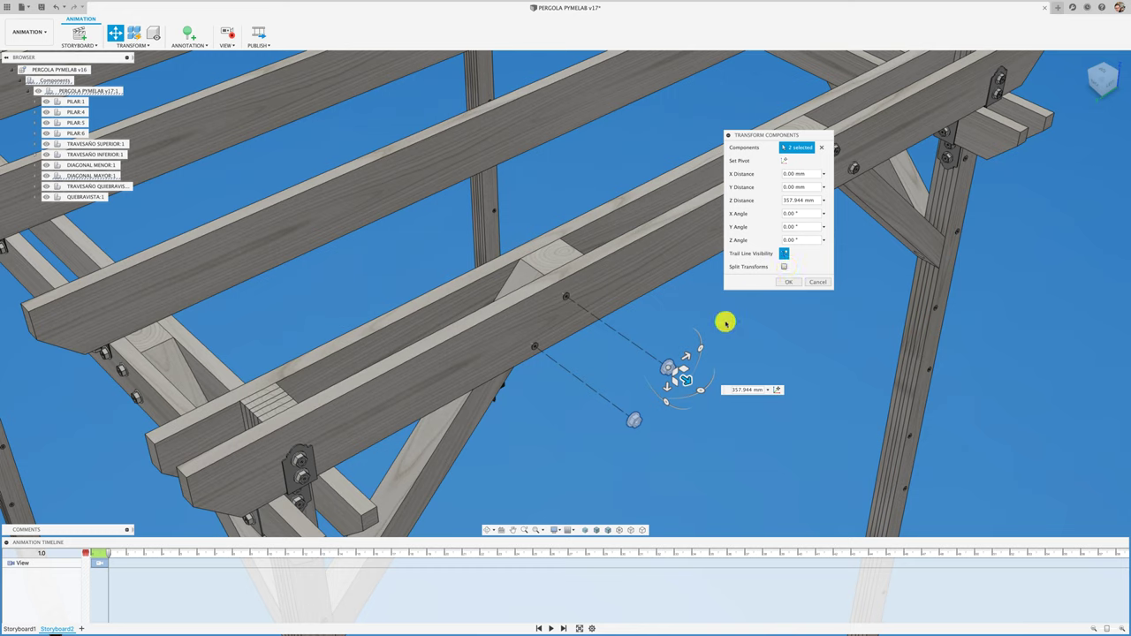
left_click_drag(688, 357, 763, 320)
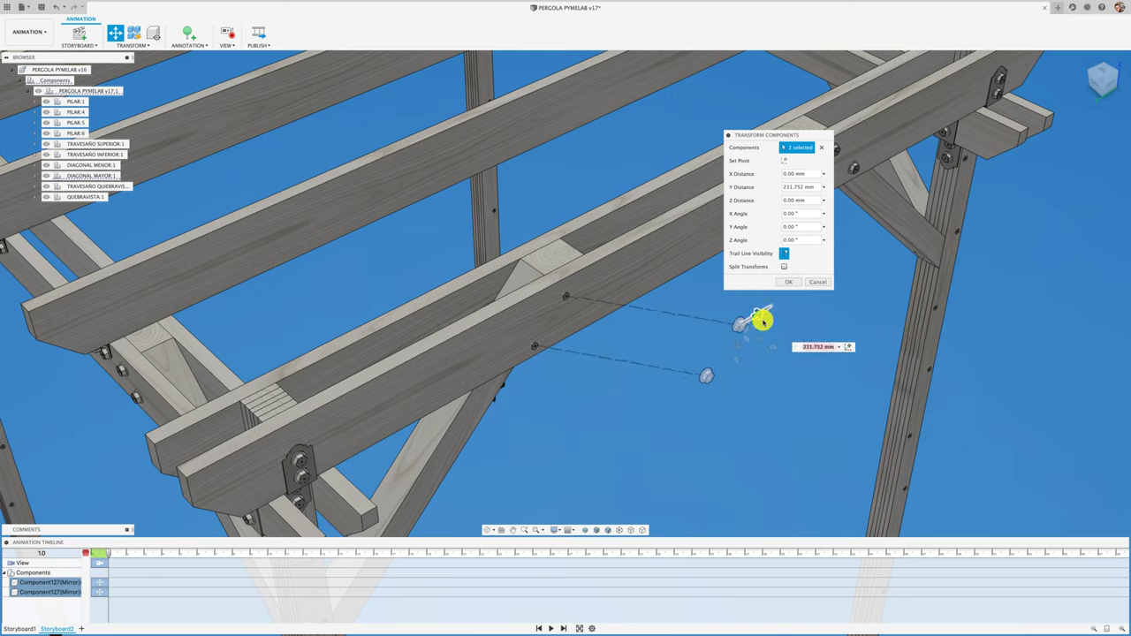
left_click(784, 267)
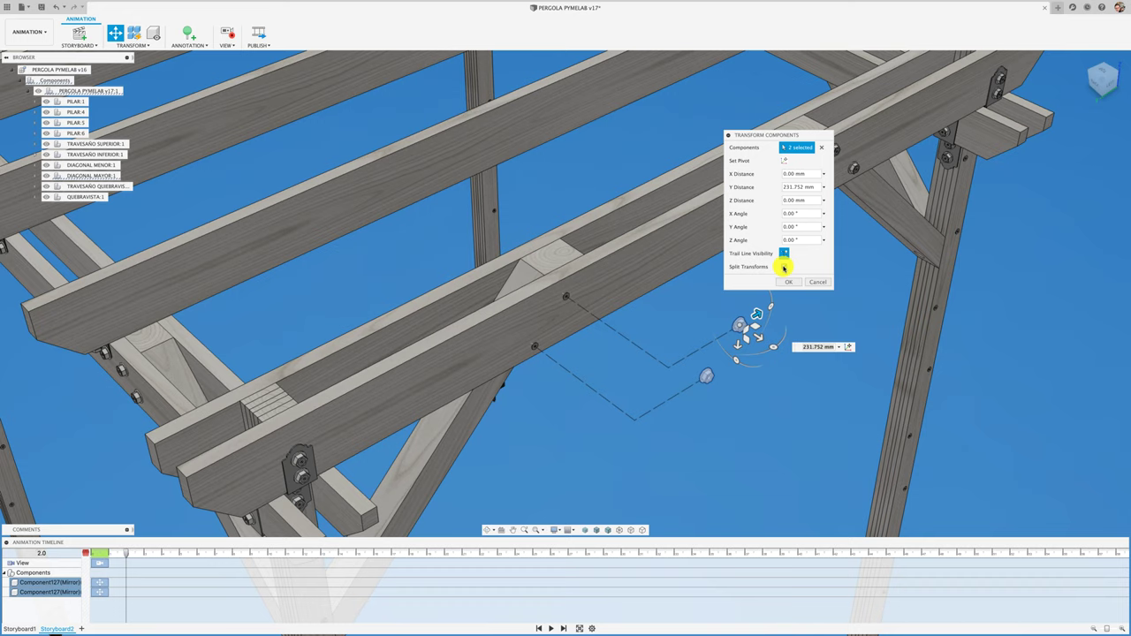
left_click(784, 267)
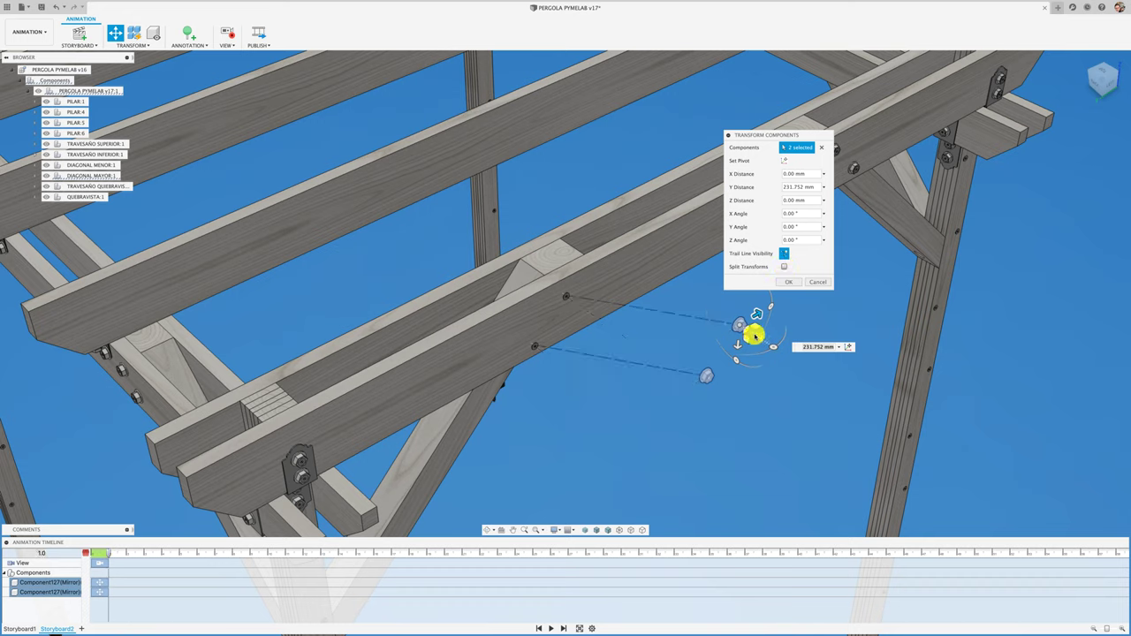
key("ctrl+z")
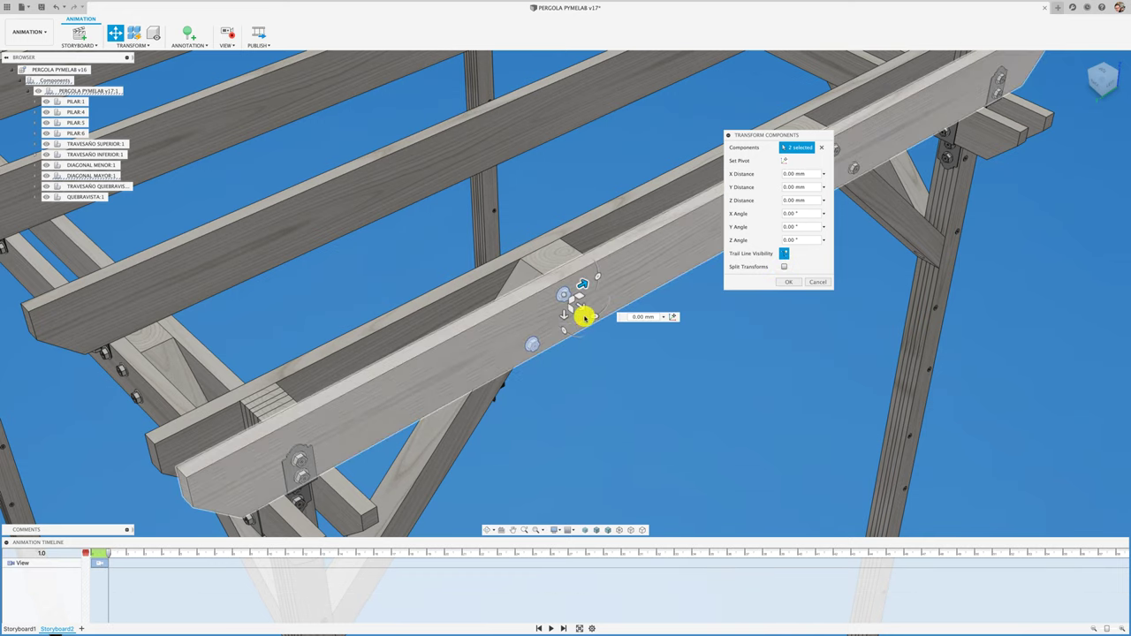
left_click_drag(578, 306, 664, 388)
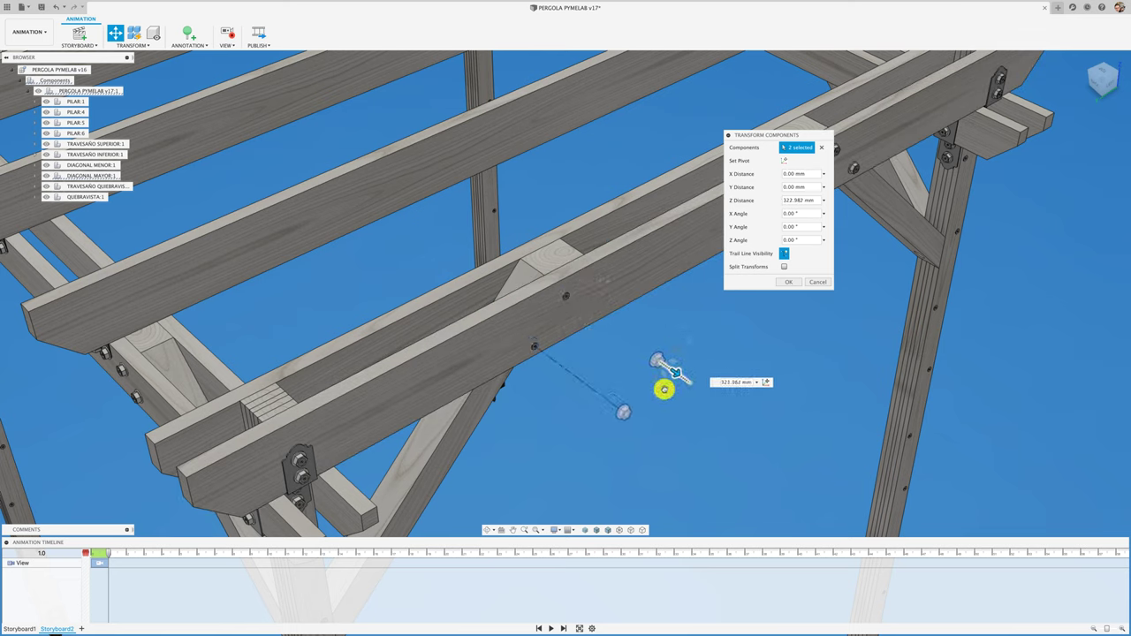
left_click(793, 282)
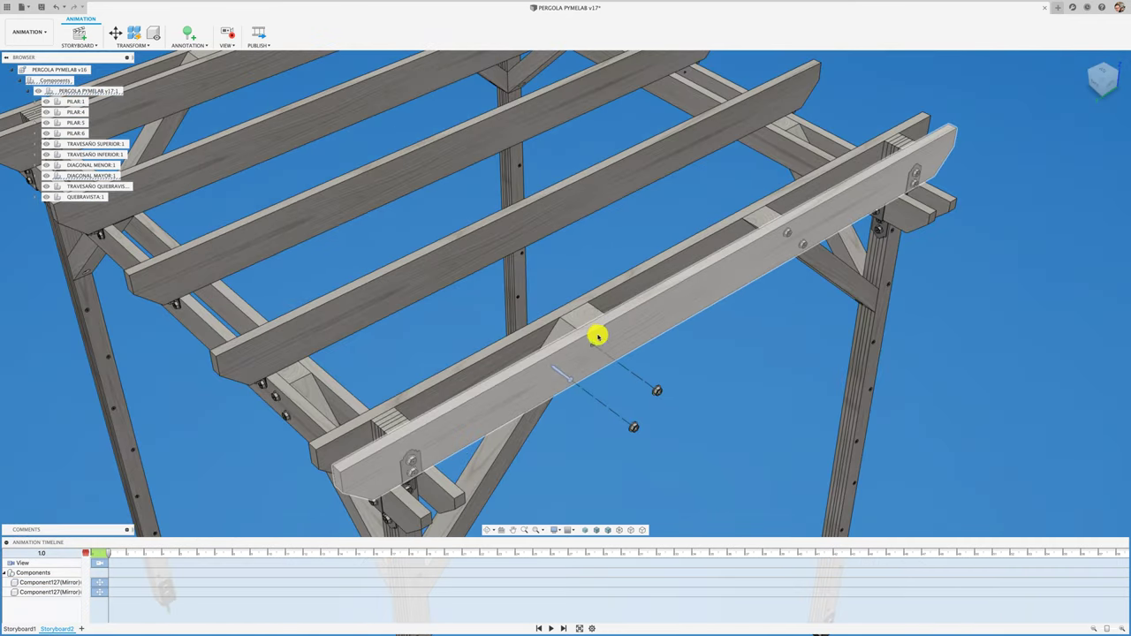
Pull the two screws out the other side to 472.409 mm along Z.
scroll(597, 336, "up", 5)
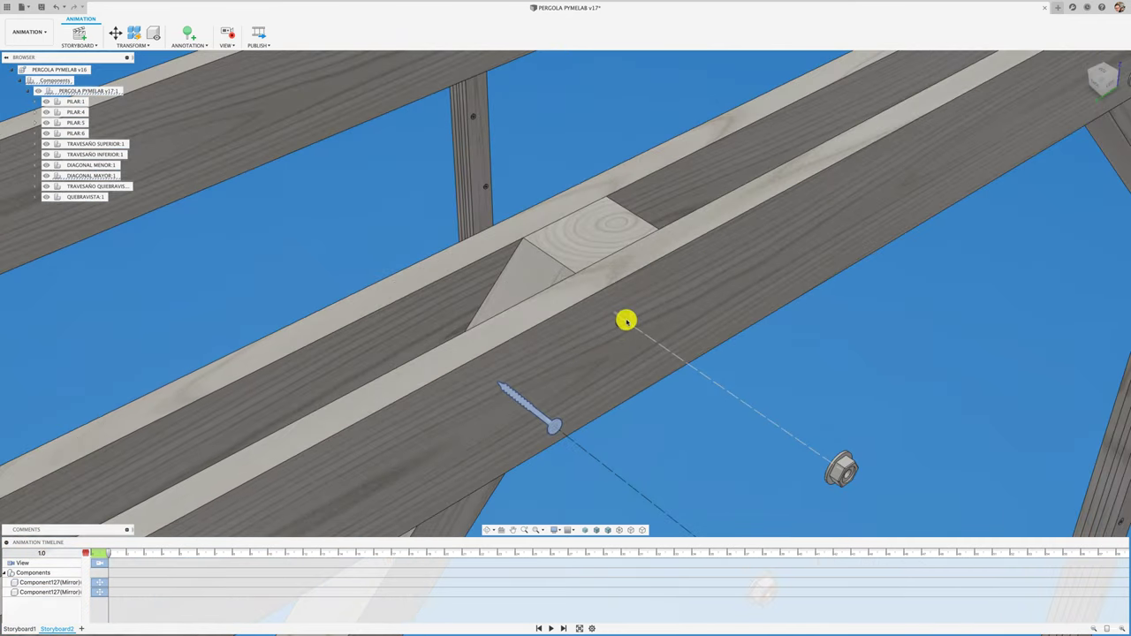
scroll(618, 329, "down", 10)
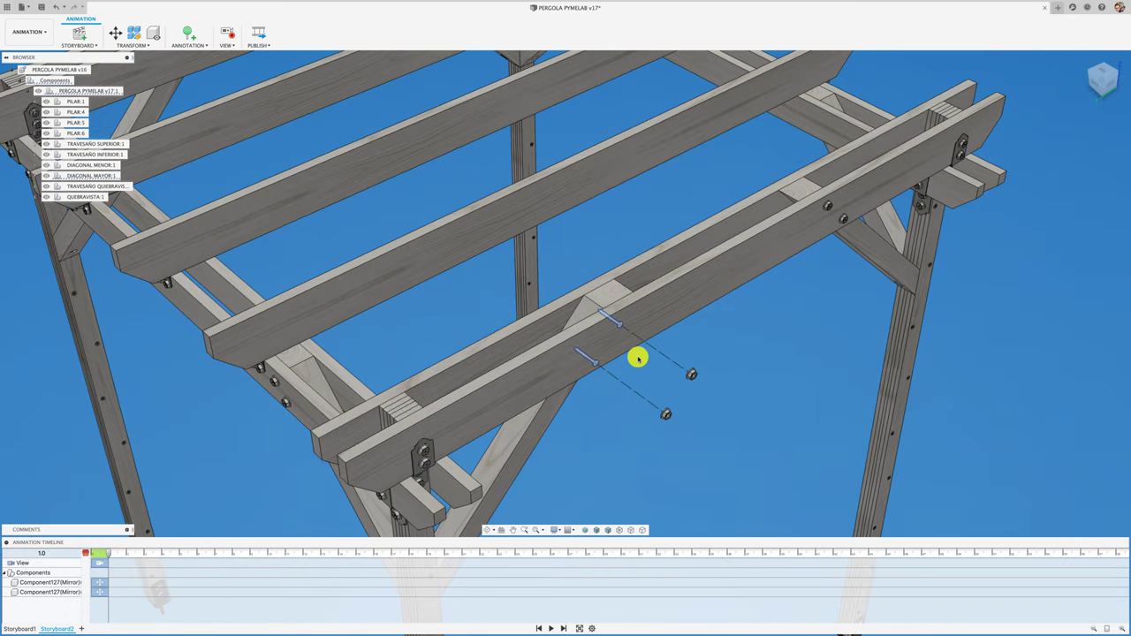
key("m")
left_click_drag(645, 334, 744, 416)
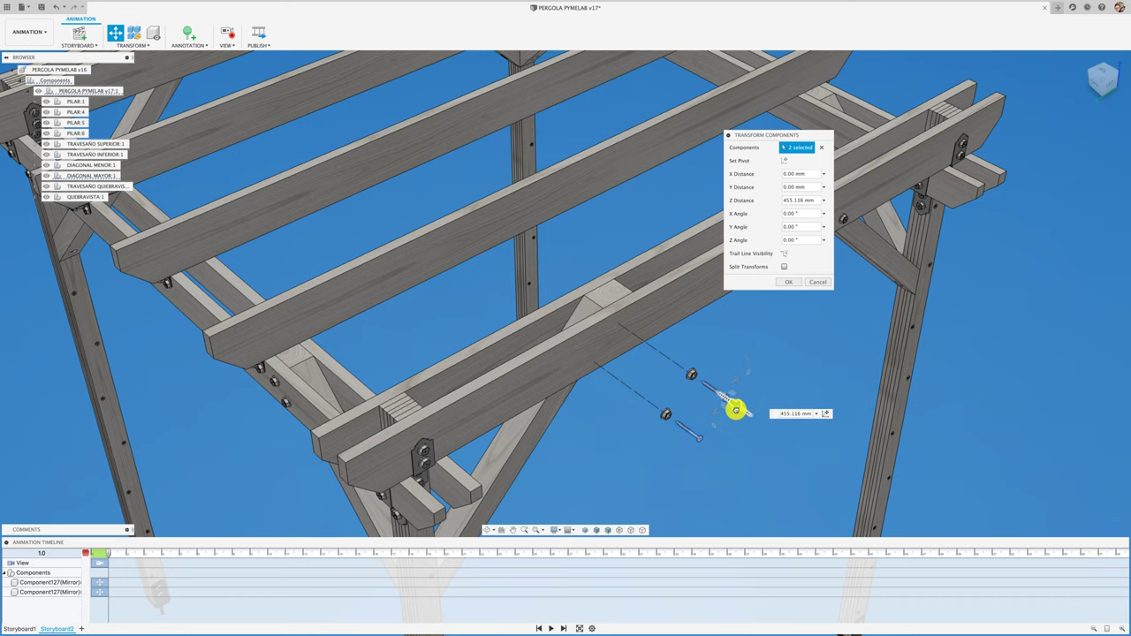
left_click_drag(744, 416, 736, 410)
left_click(789, 282)
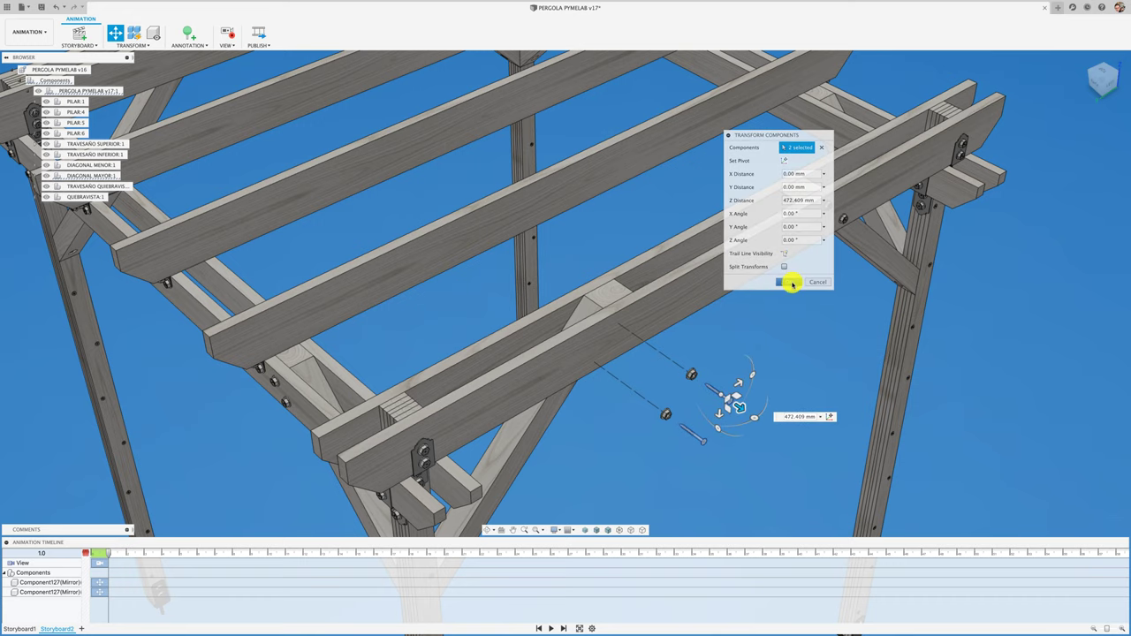
scroll(737, 308, "down", 5)
key("F6")
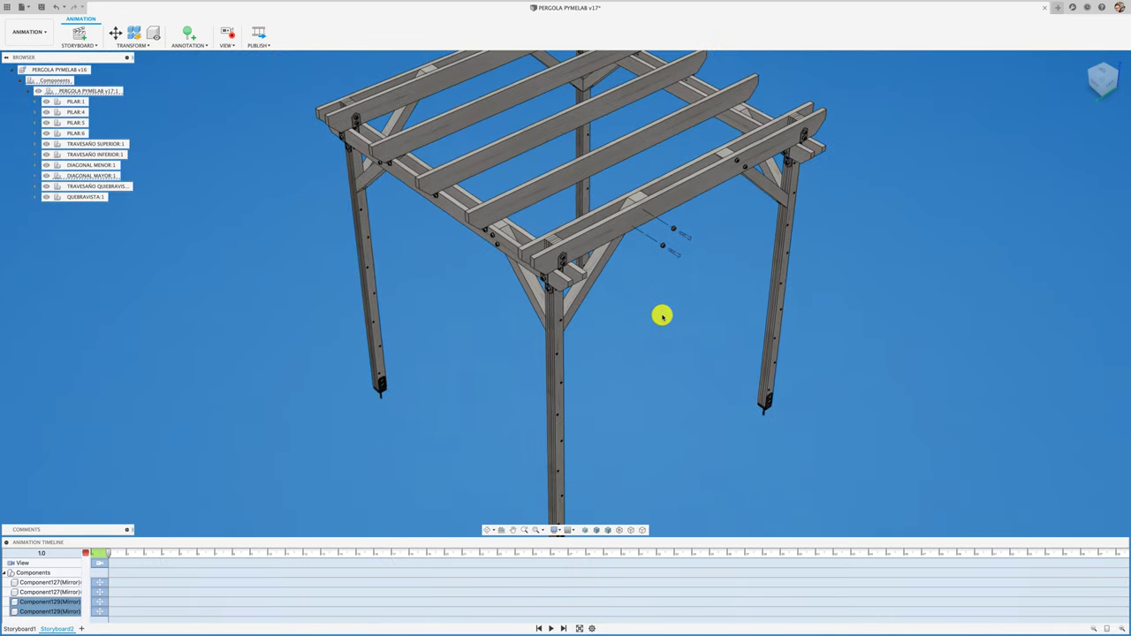
middle_click_drag(657, 327, 616, 316, "shift")
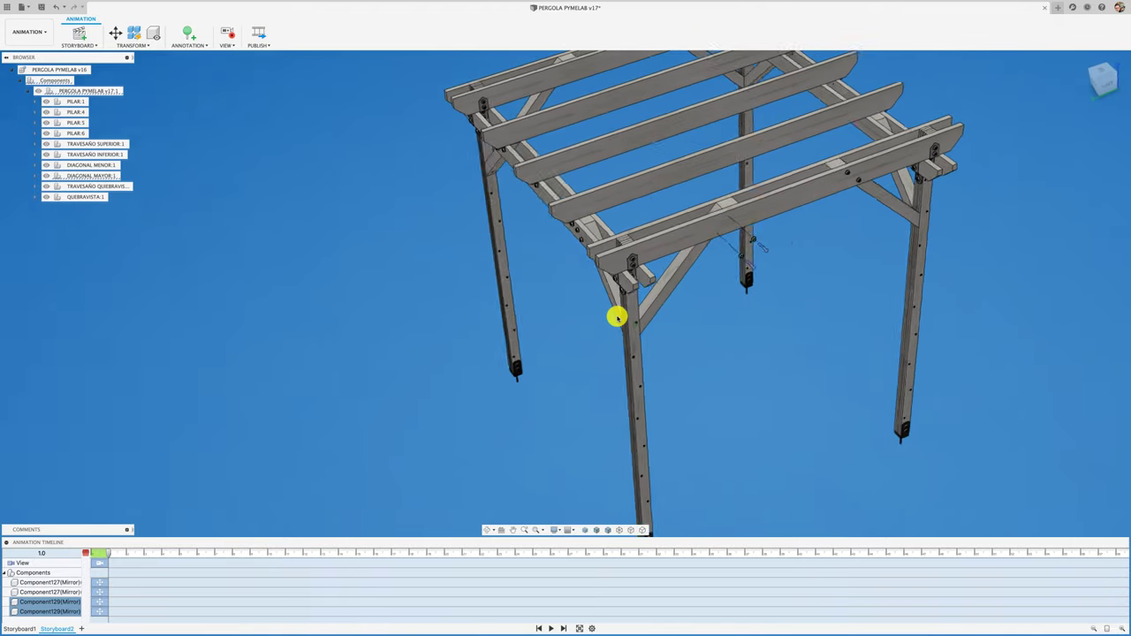
scroll(616, 317, "up", 5)
scroll(677, 326, "up", 5)
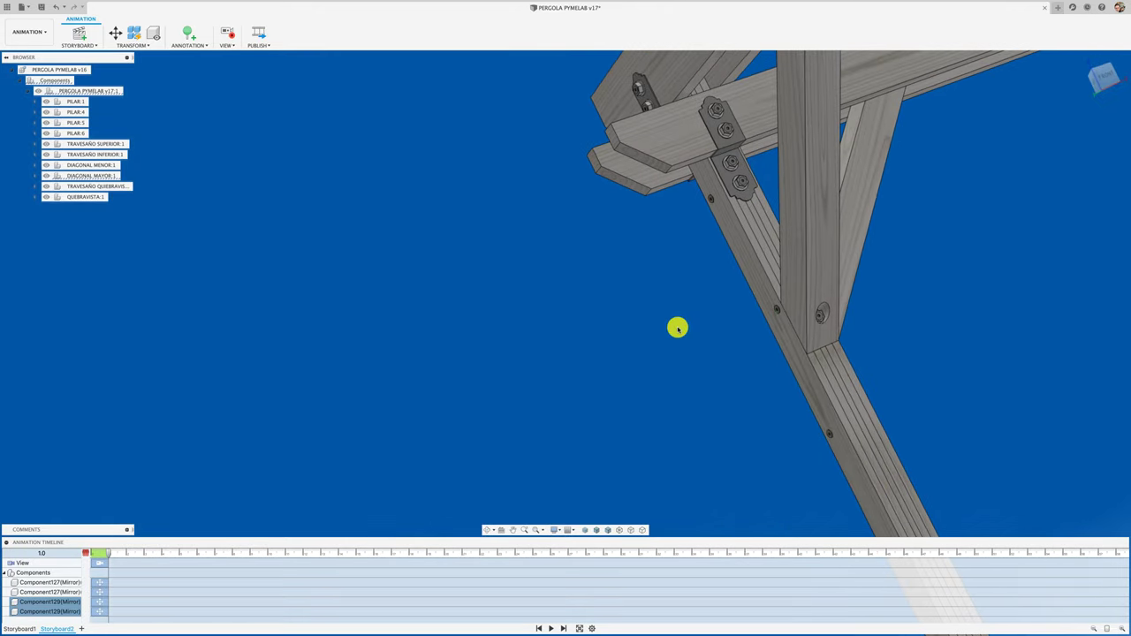
middle_click_drag(656, 313, 580, 327, "shift")
scroll(556, 321, "up", 3)
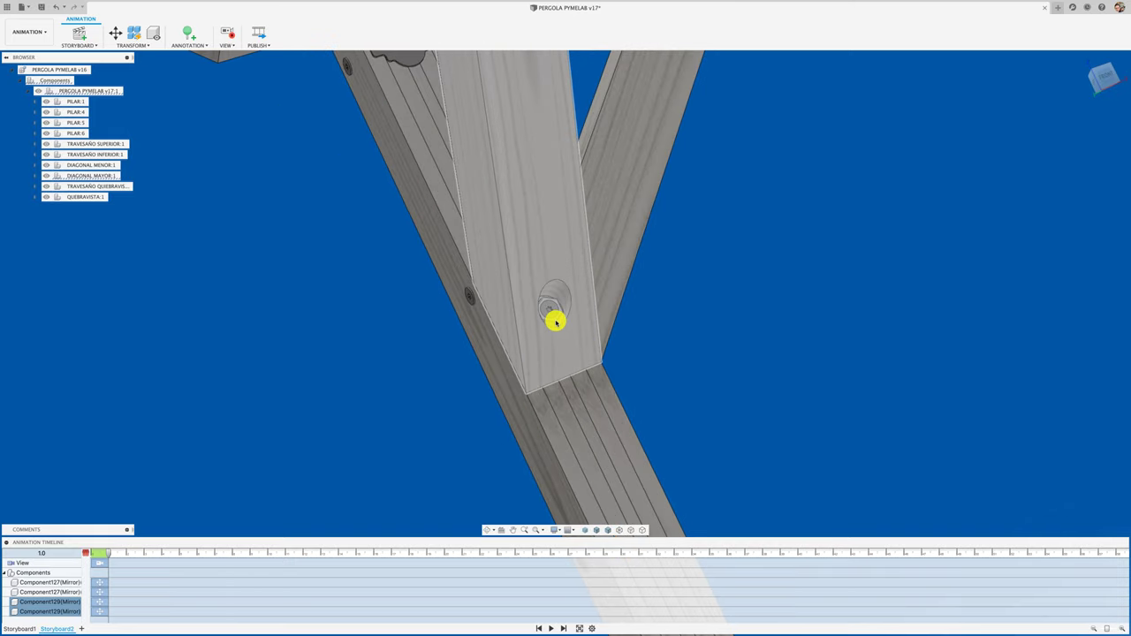
scroll(549, 321, "down", 10)
scroll(549, 321, "down", 2)
scroll(549, 321, "up", 3)
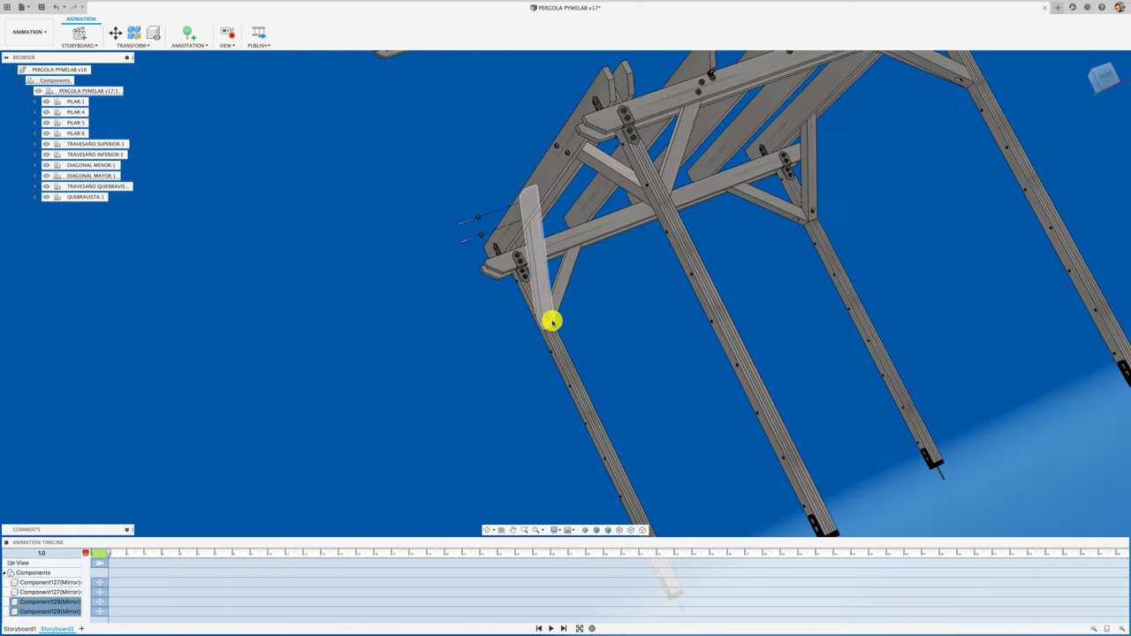
scroll(549, 321, "up", 4)
scroll(549, 319, "up", 3)
left_click(540, 318)
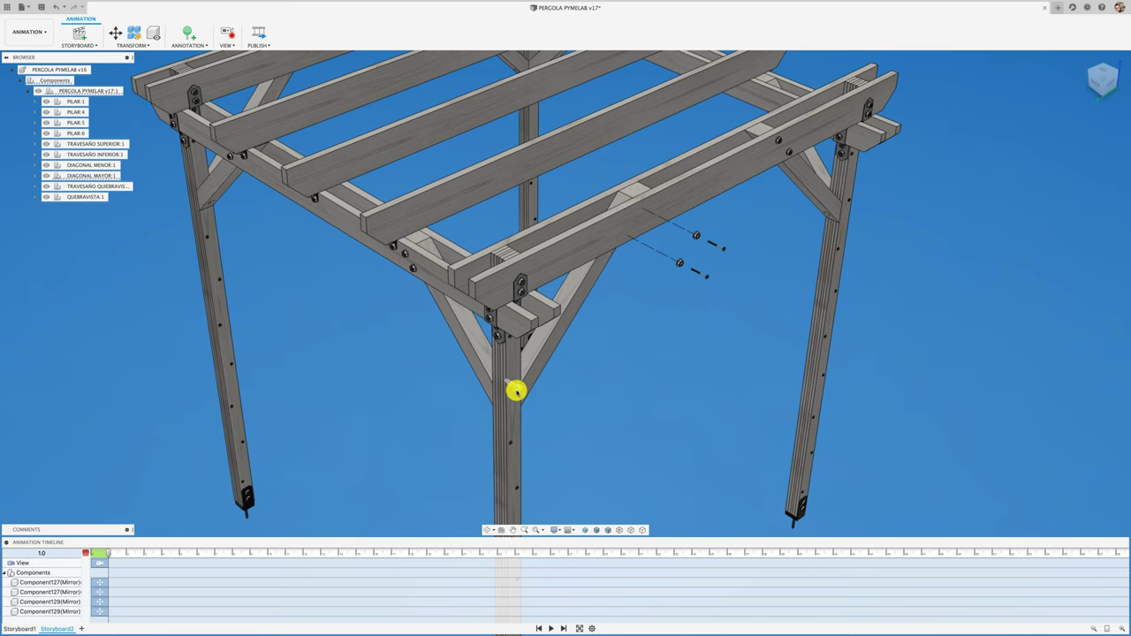
Move the brace-joint fasteners Z -492.167 mm then X -387.532 mm, with trail lines and split transforms.
key("m")
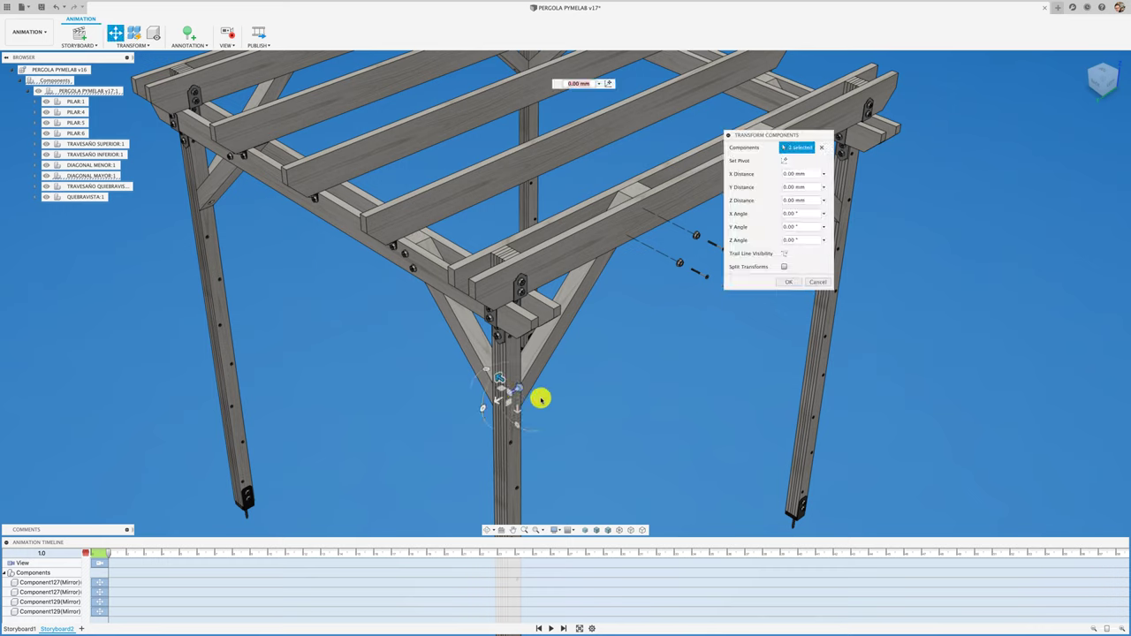
left_click_drag(523, 394, 578, 370)
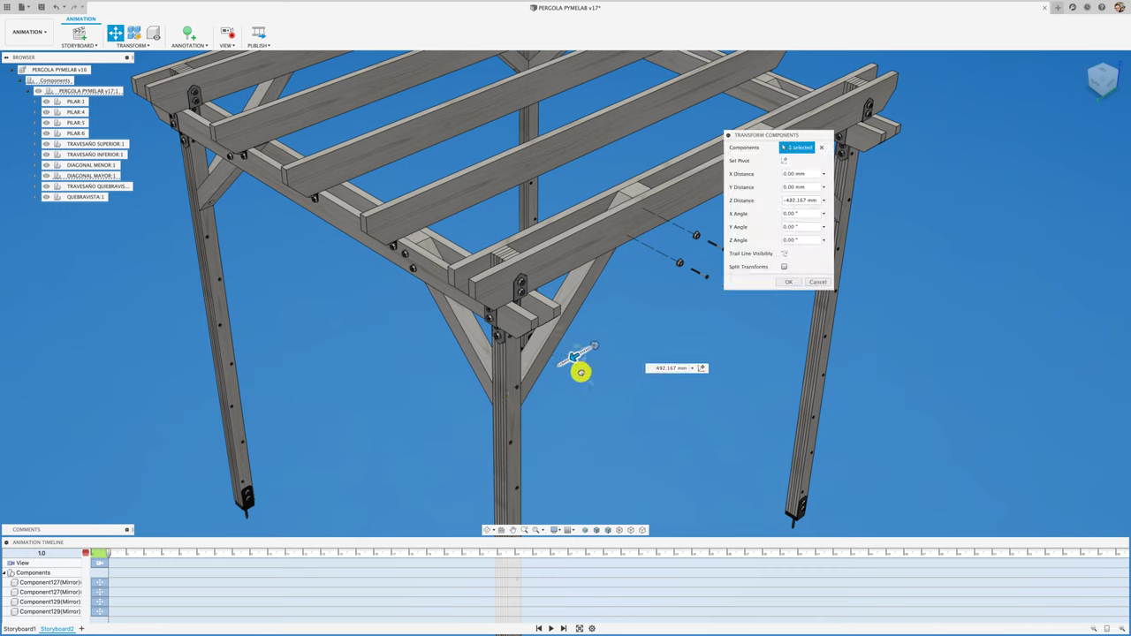
left_click(784, 255)
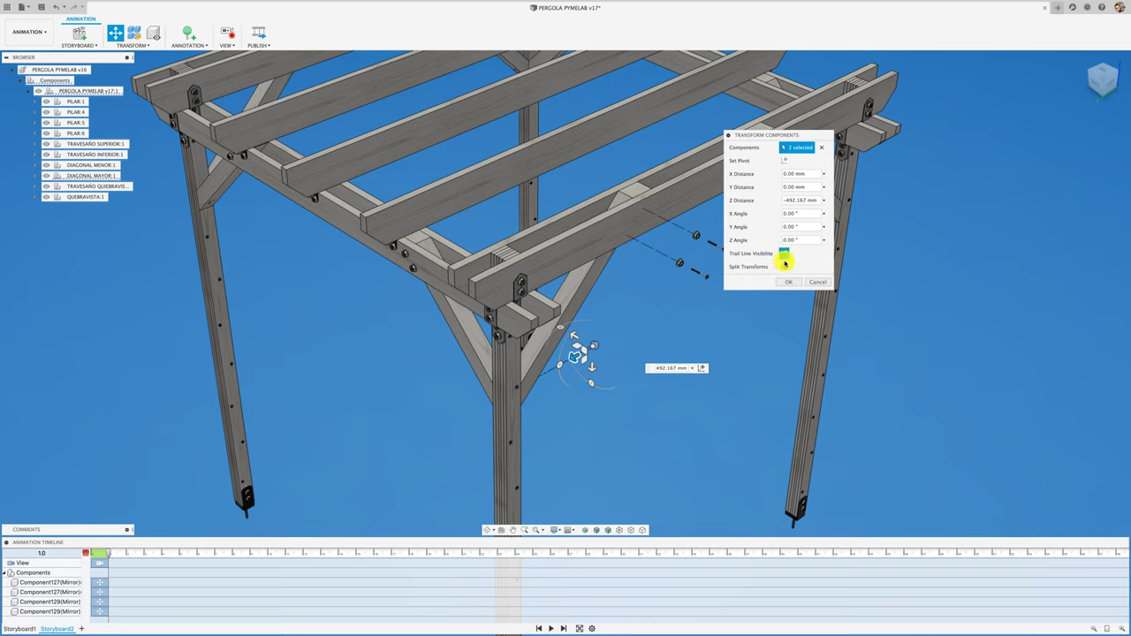
left_click_drag(574, 337, 631, 374)
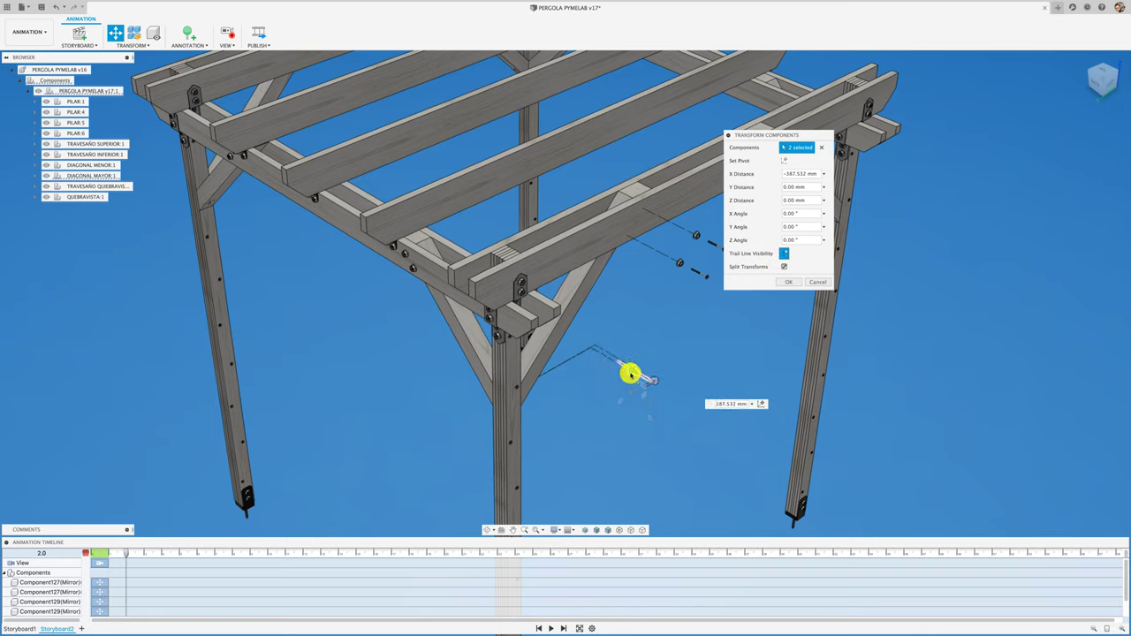
left_click(788, 283)
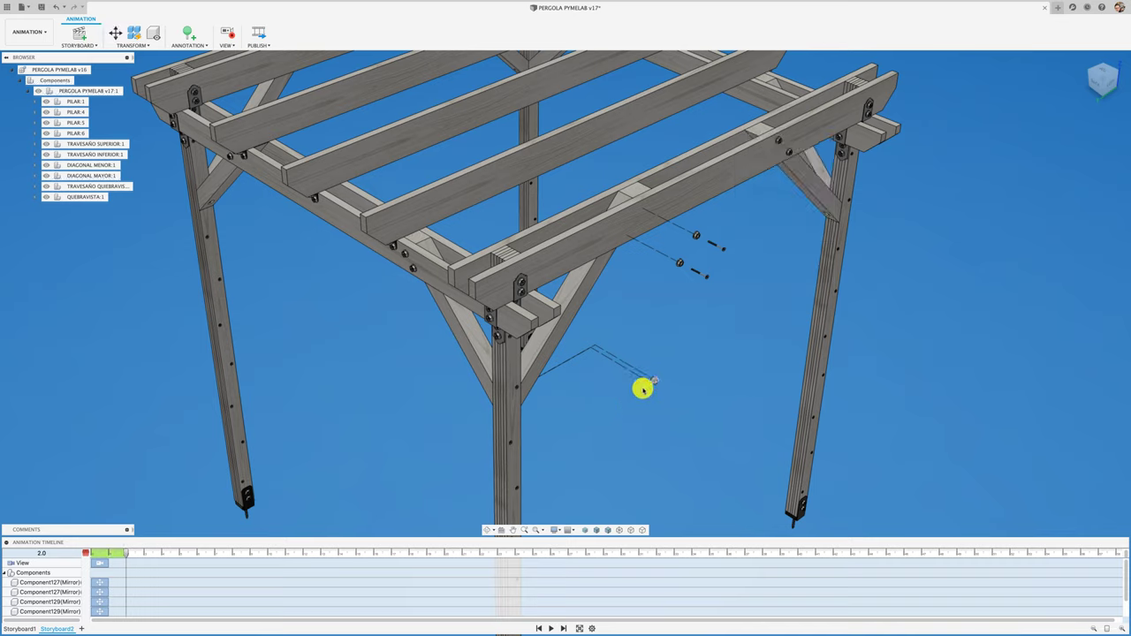
Push one fastener a further -258.247 mm along Z.
key("m")
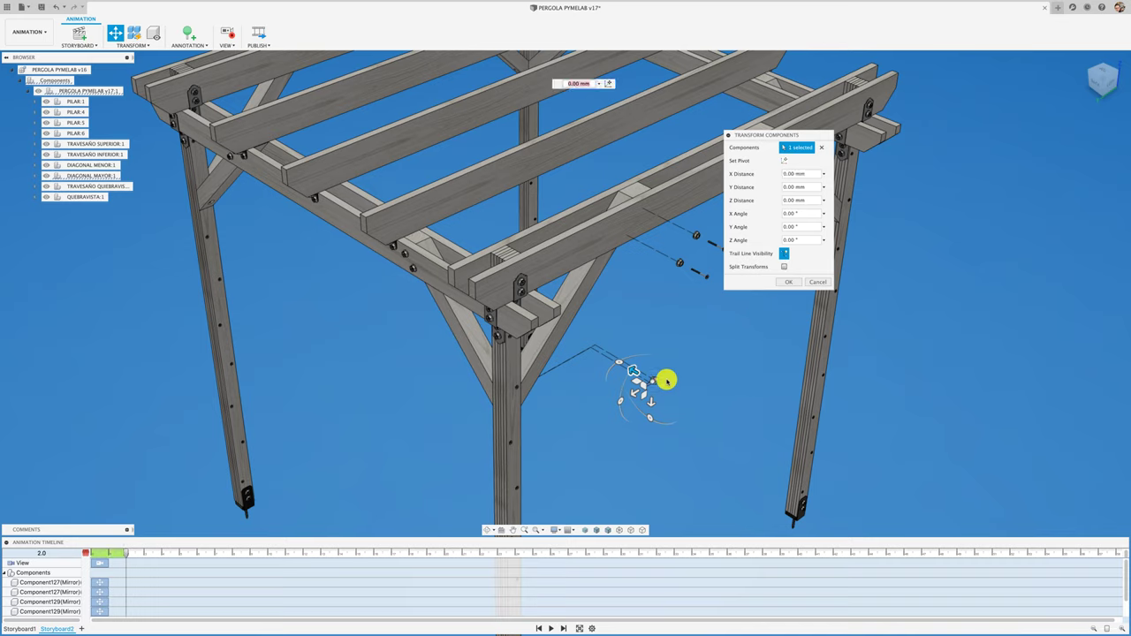
left_click_drag(632, 393, 699, 351)
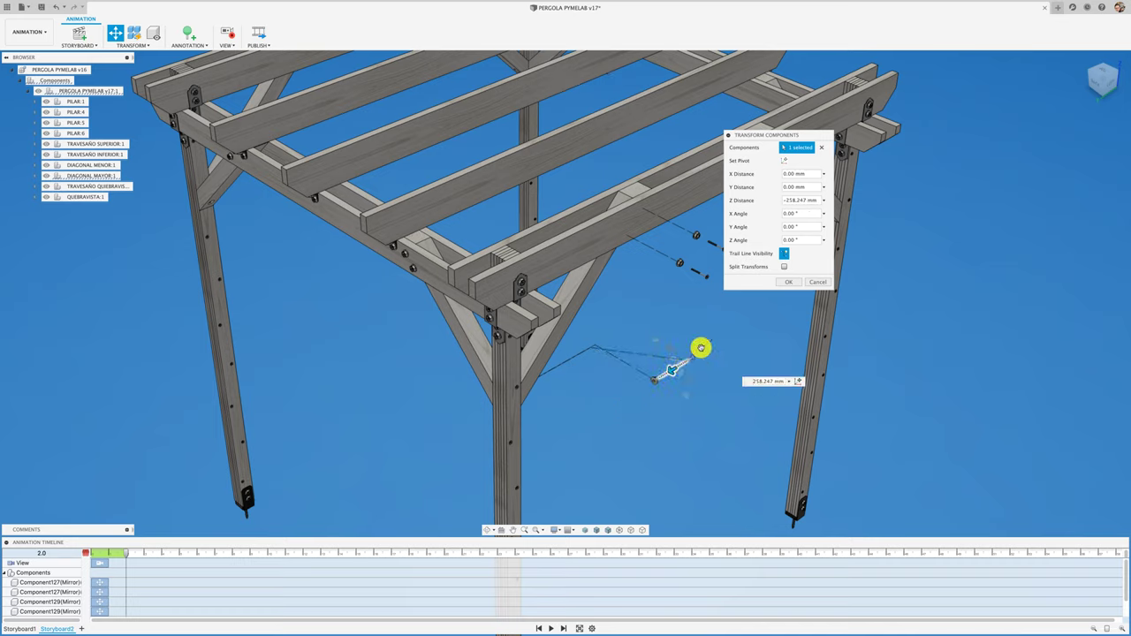
left_click(788, 283)
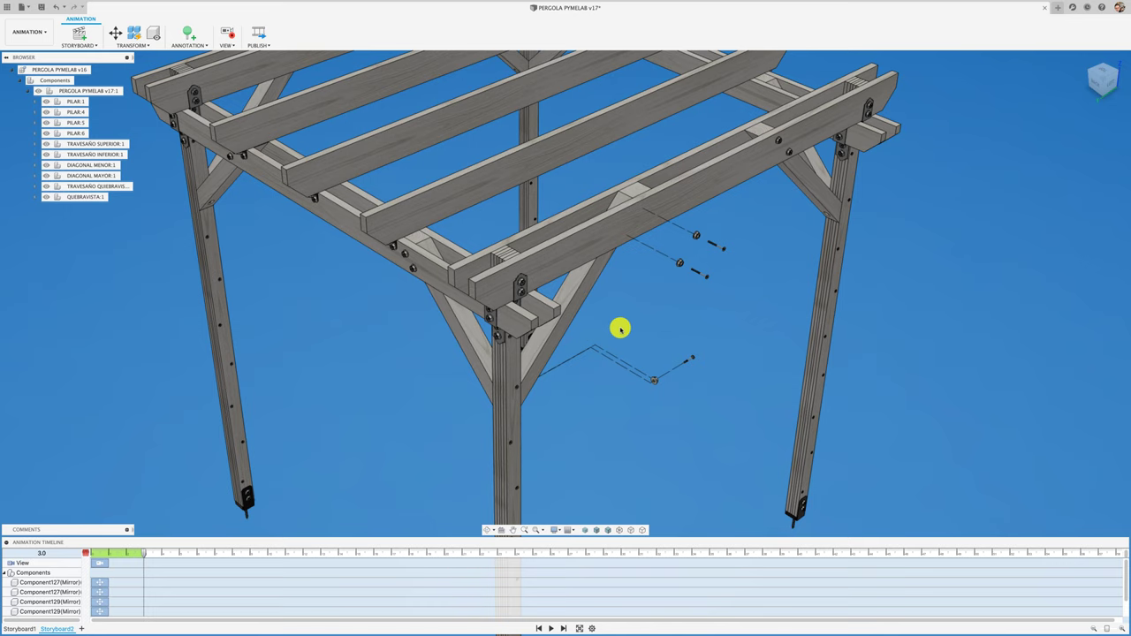
Select the pillar's top bracket and slide it out about 783.846 mm to the left.
scroll(620, 328, "down", 2)
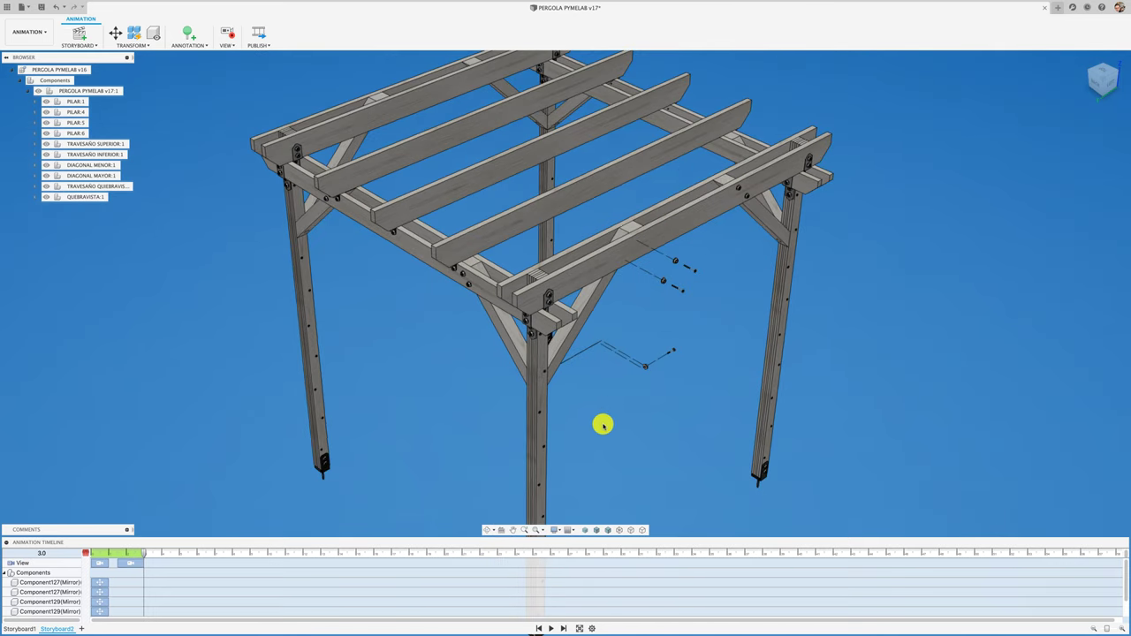
scroll(602, 416, "down", 1)
scroll(602, 415, "down", 1)
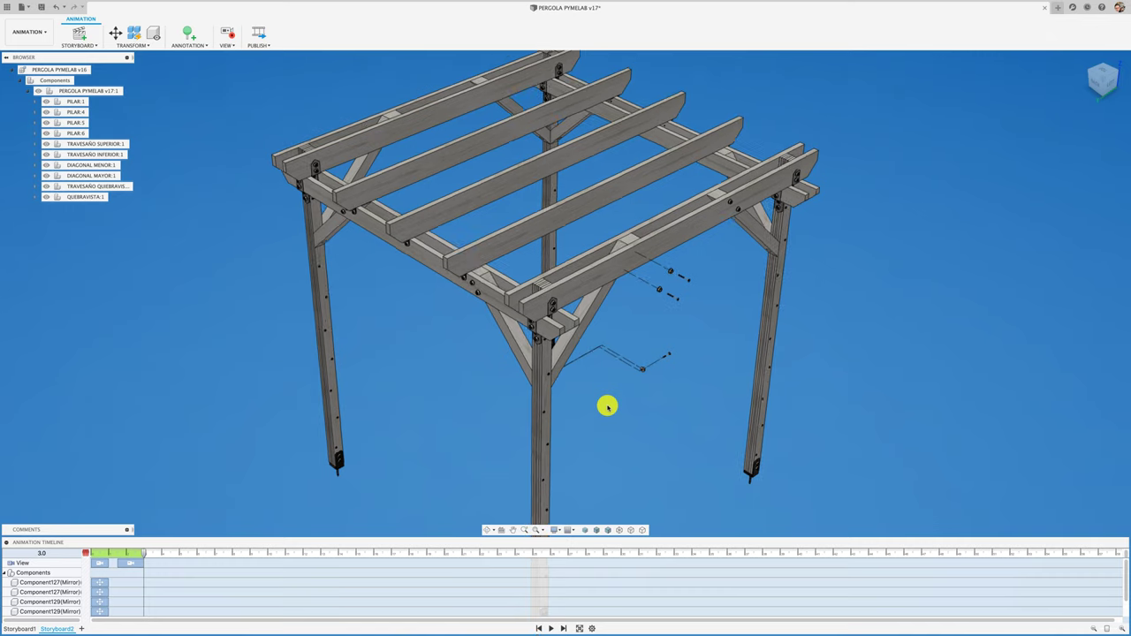
scroll(602, 415, "down", 1)
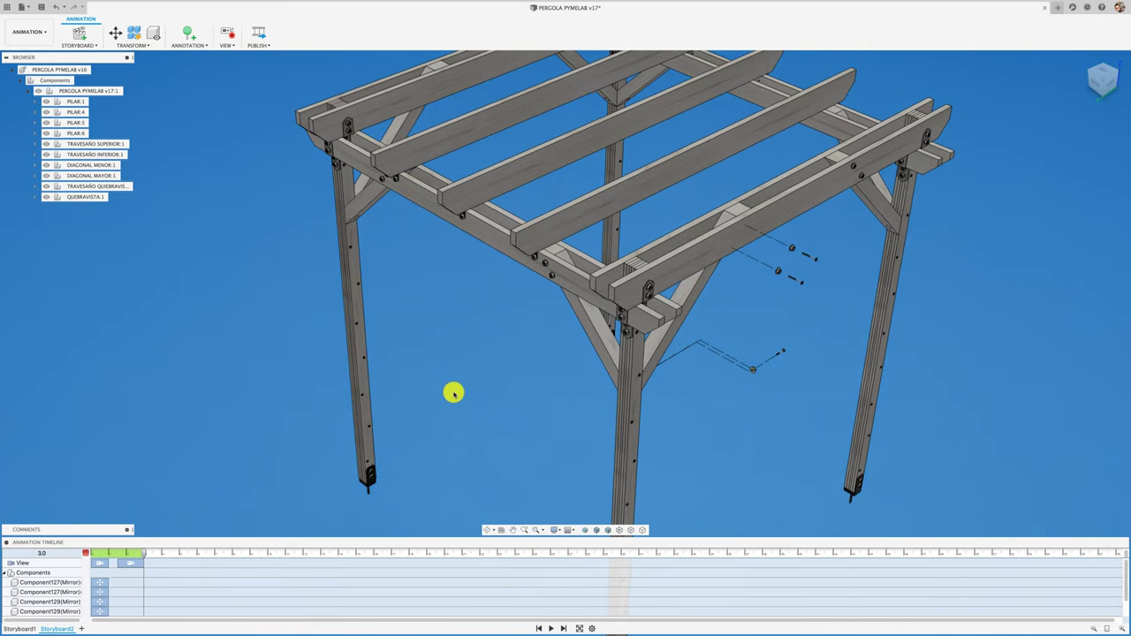
scroll(652, 309, "up", 2)
scroll(642, 326, "up", 2)
scroll(635, 334, "up", 2)
scroll(636, 334, "up", 2)
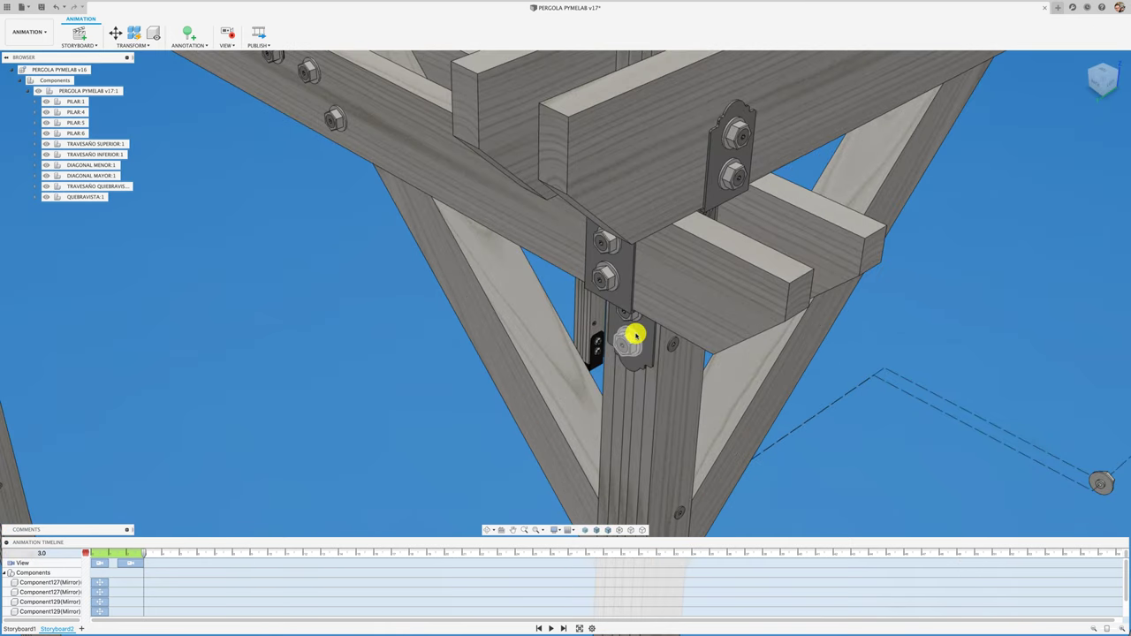
left_click(642, 357)
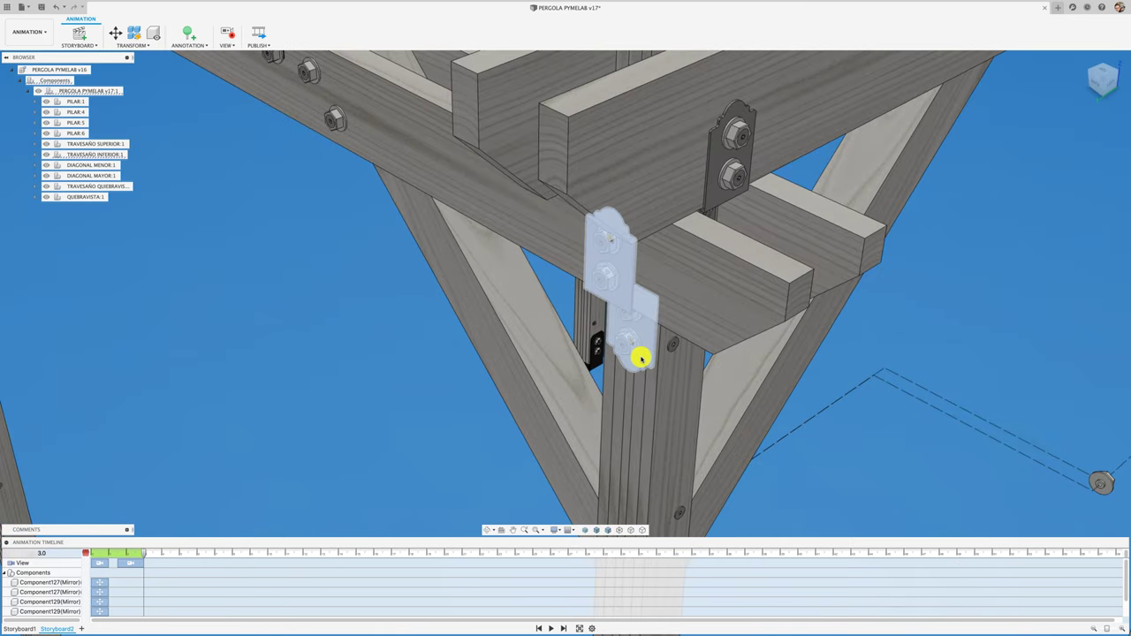
scroll(553, 361, "down", 3)
scroll(553, 361, "down", 3)
key("m")
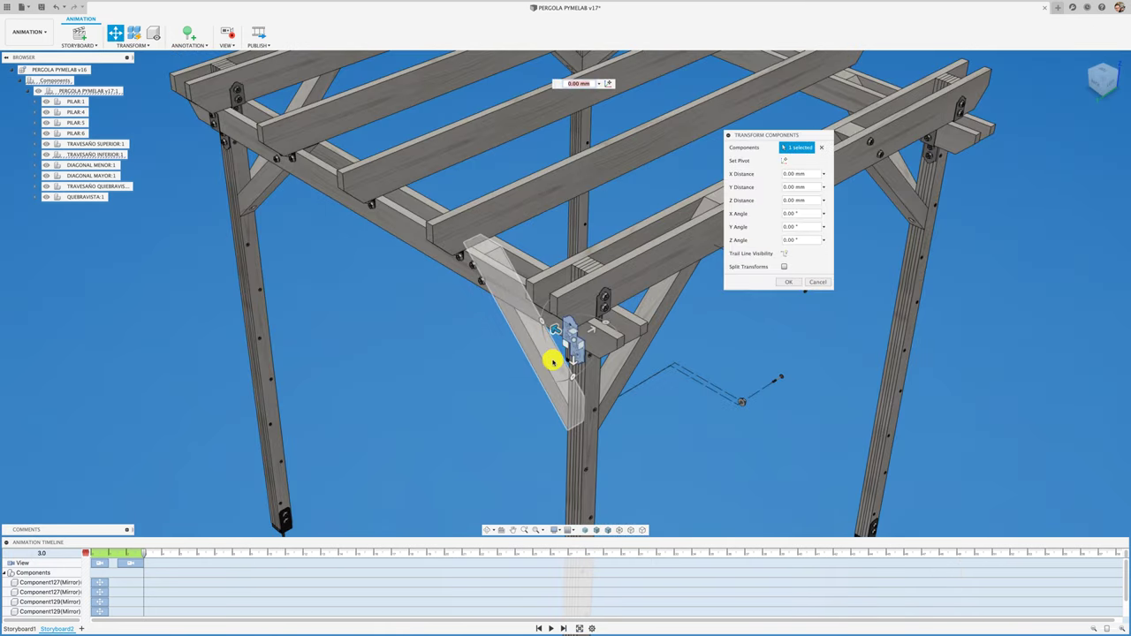
mouse_move(593, 328)
left_mouse_down()
mouse_move(462, 400)
mouse_move(480, 397)
left_mouse_up()
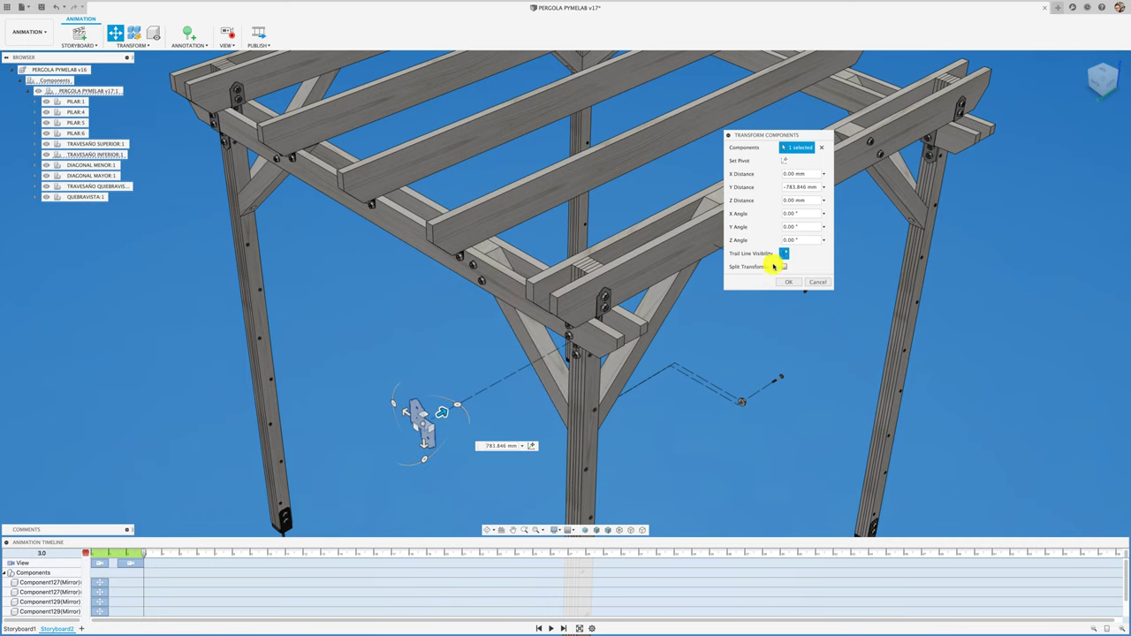
left_click(789, 283)
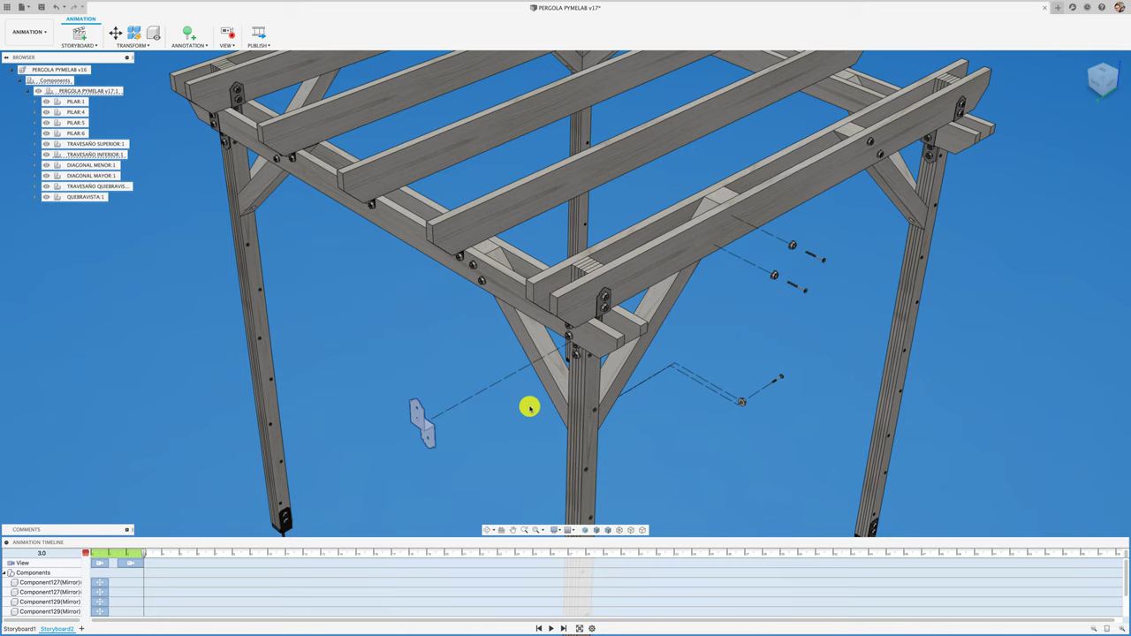
scroll(534, 404, "up", 5)
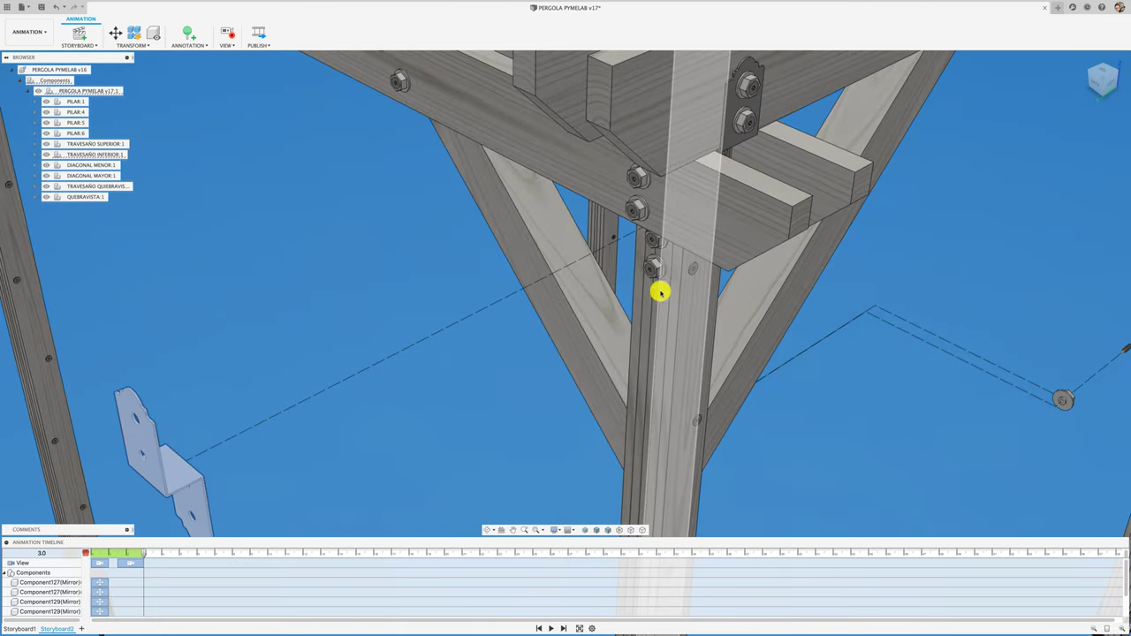
Select the four pillar-joint bolts and move them to Z -1037.377 mm.
left_click(661, 273)
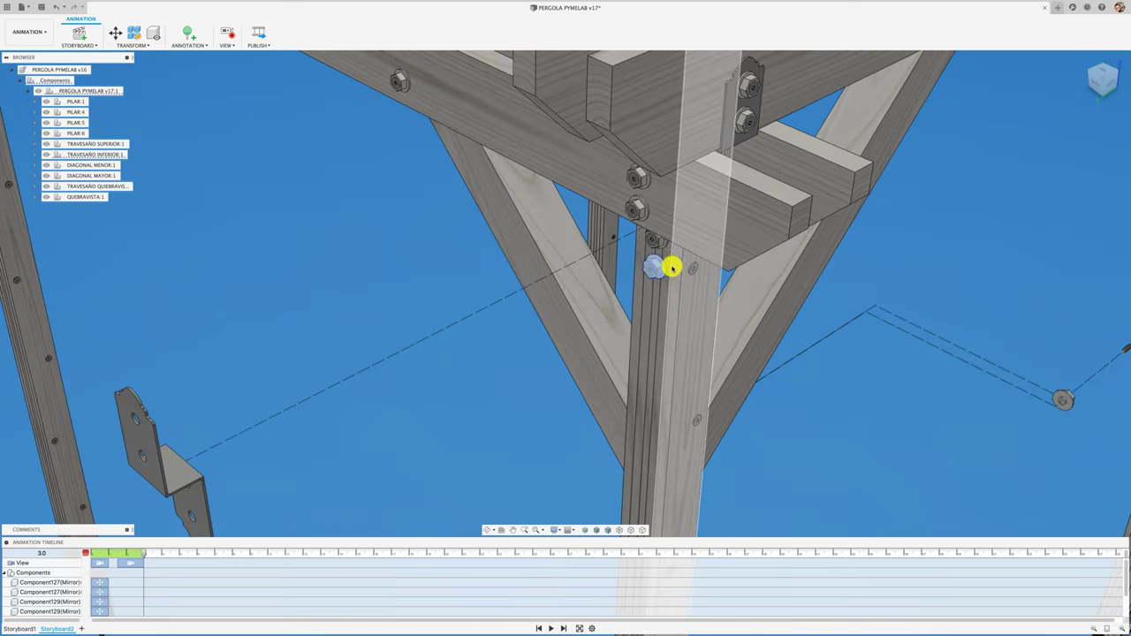
left_click(659, 242, "ctrl")
left_click(638, 207, "ctrl")
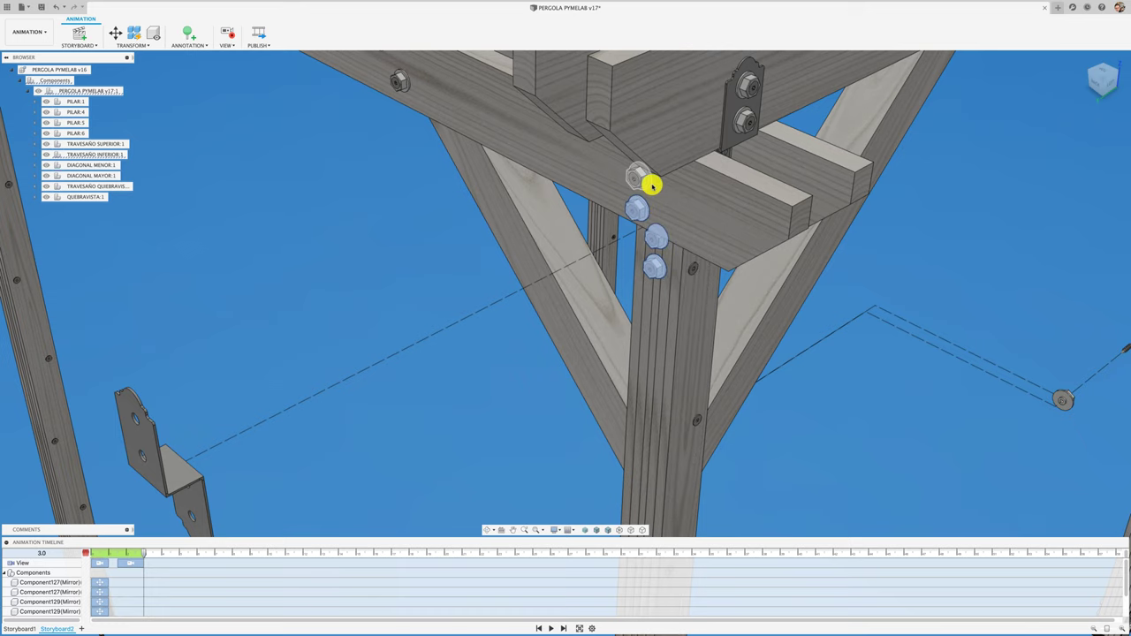
scroll(641, 181, "down", 2)
scroll(580, 328, "down", 5)
scroll(562, 354, "down", 3)
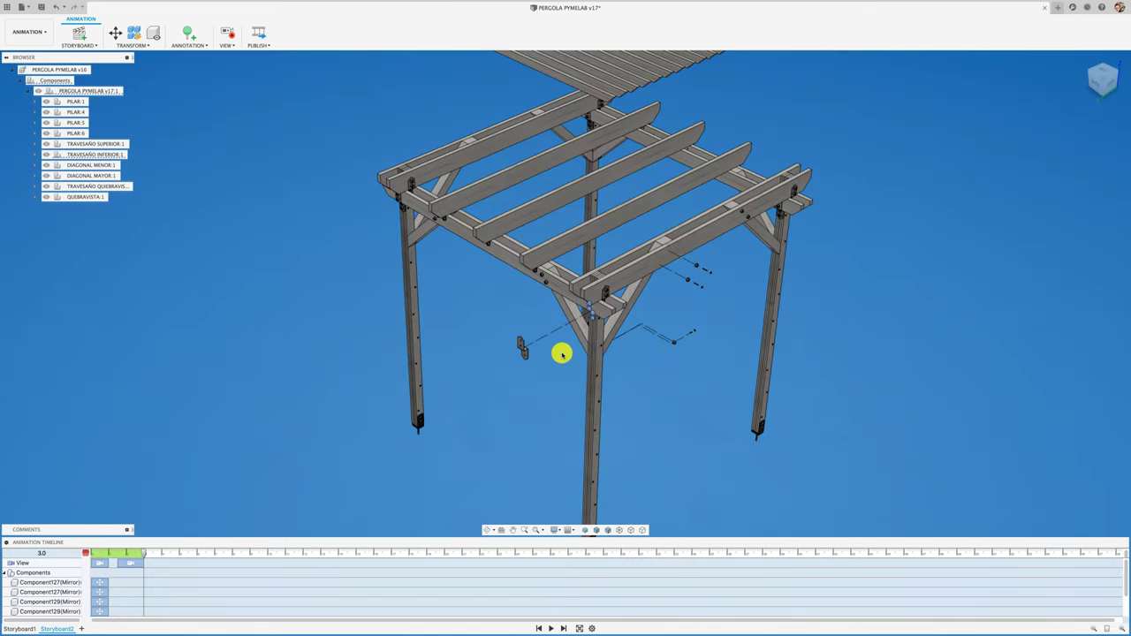
key("m")
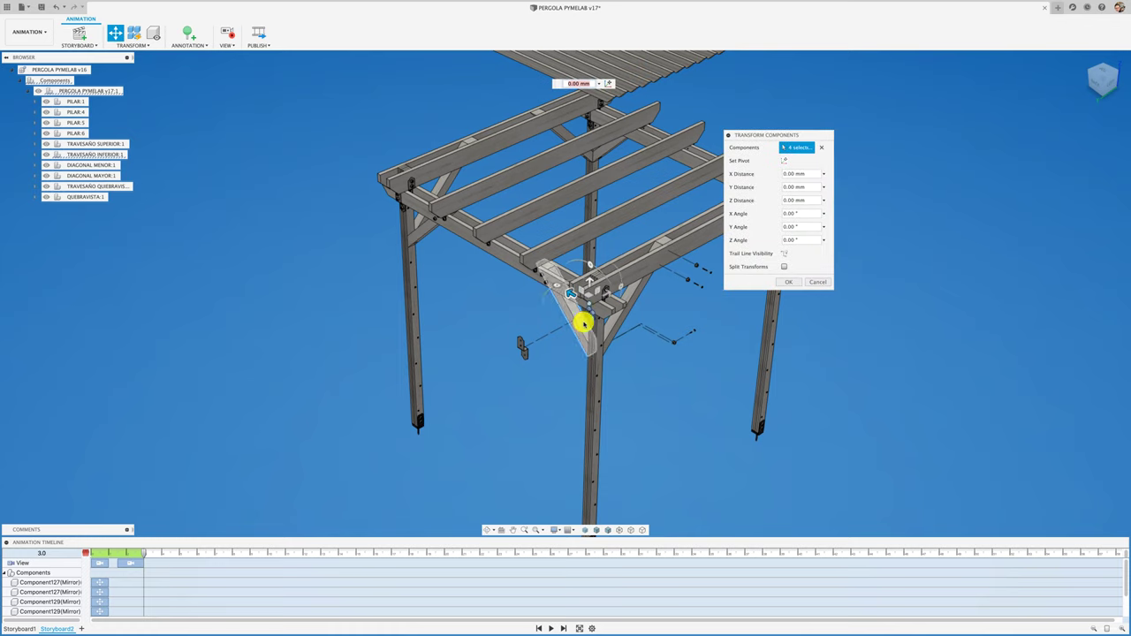
left_click_drag(610, 297, 515, 337)
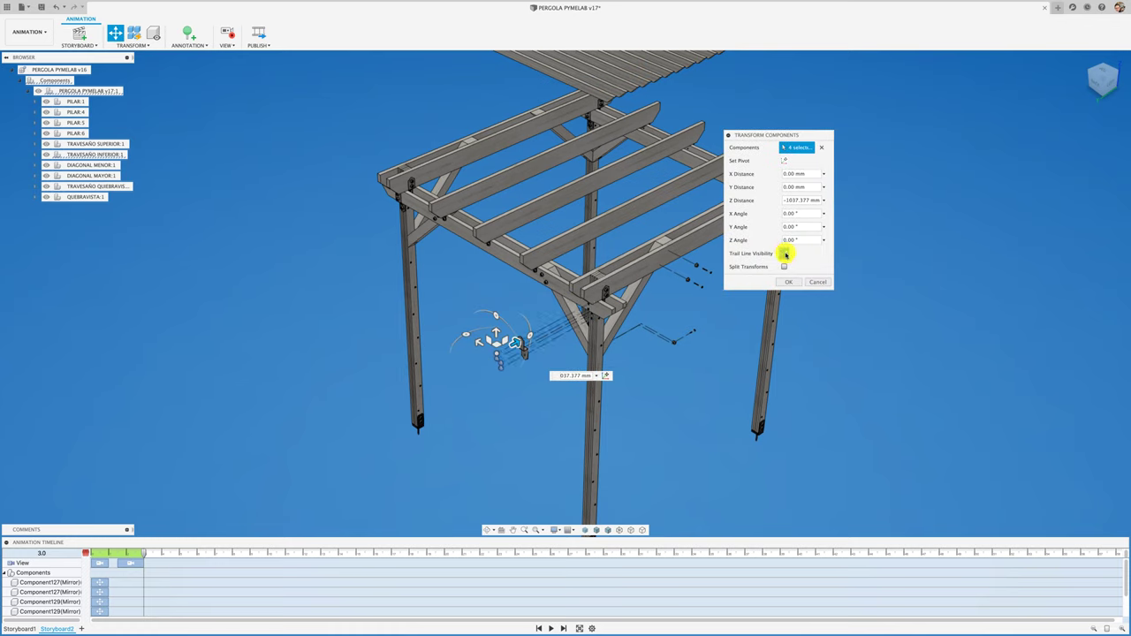
left_click(791, 283)
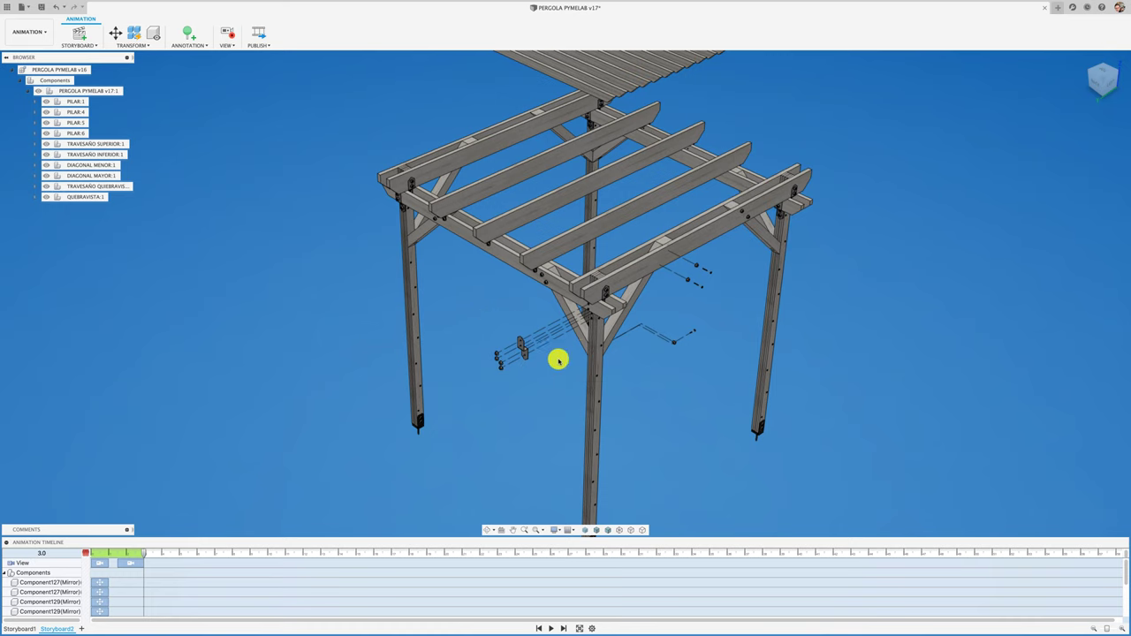
scroll(565, 354, "up", 4)
Select the three side screws in the beam.
scroll(610, 310, "up", 3)
scroll(601, 307, "down", 2)
scroll(596, 314, "down", 3)
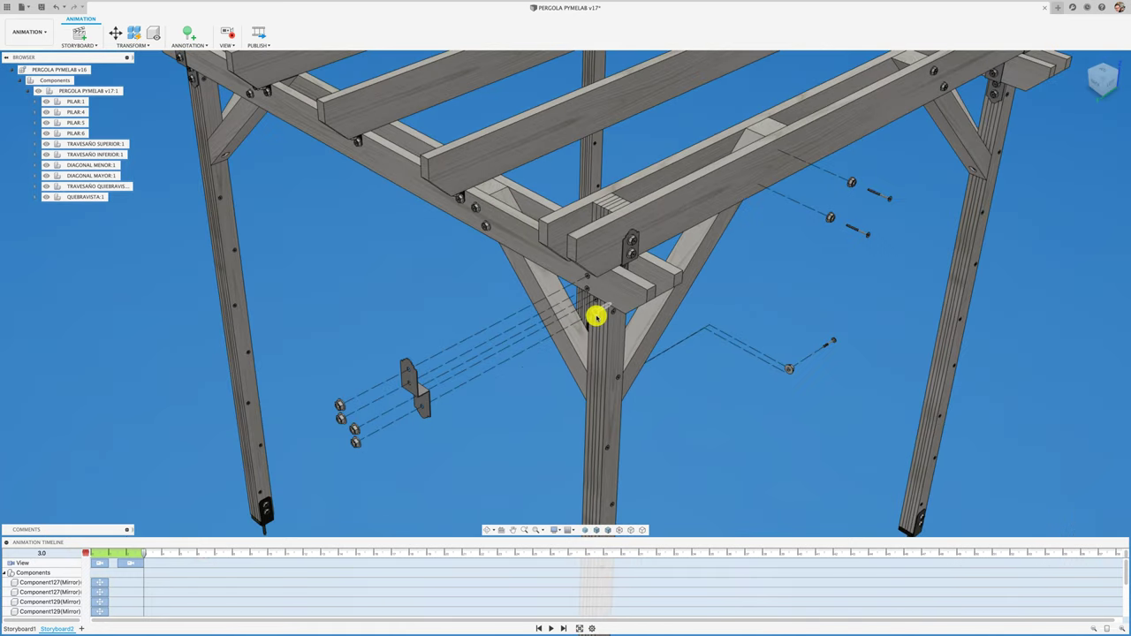
scroll(597, 315, "up", 1)
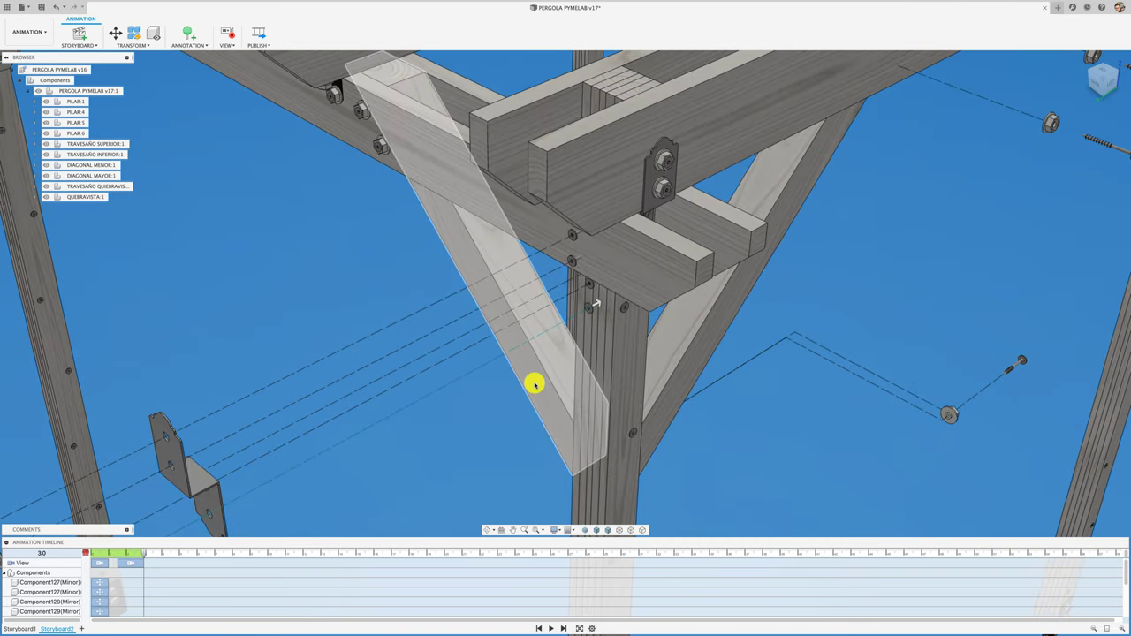
scroll(587, 308, "up", 2)
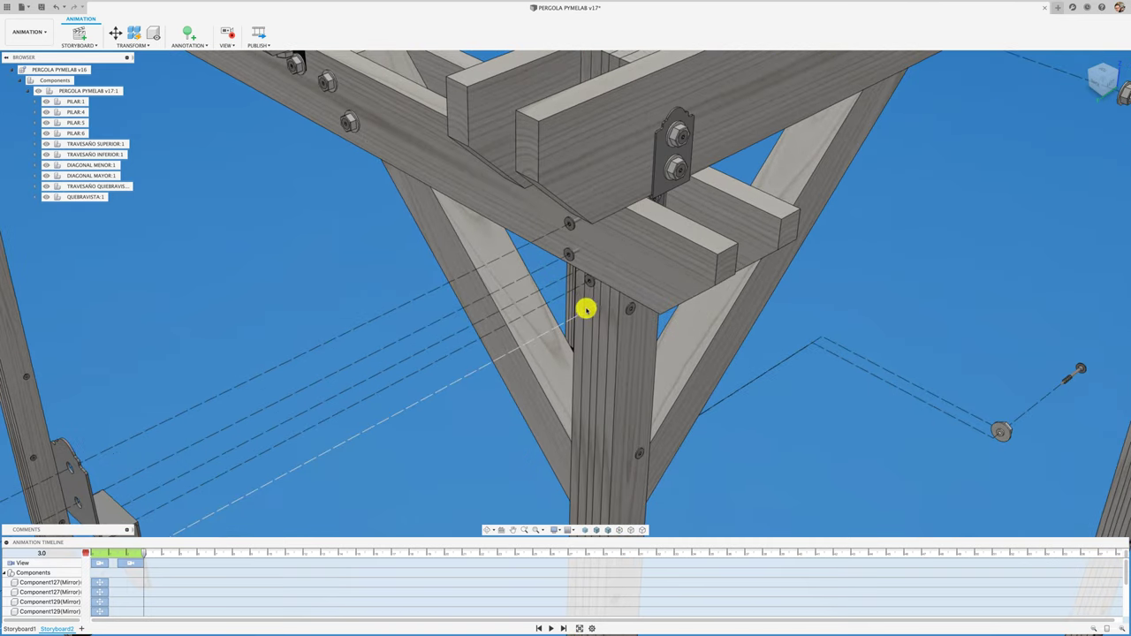
left_click(590, 313)
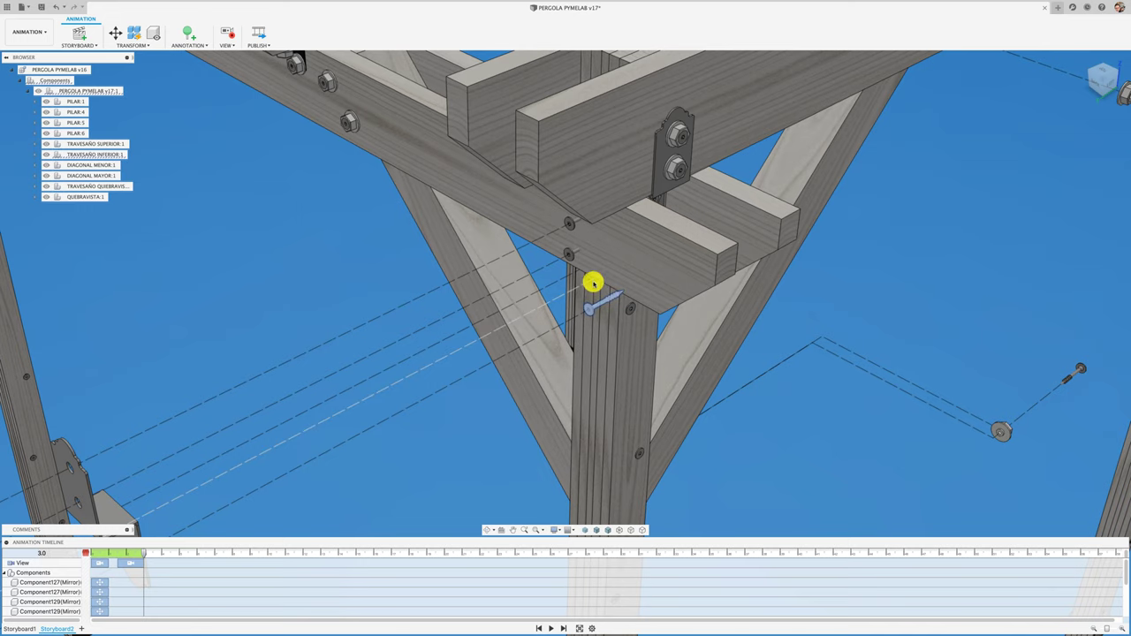
left_click(591, 287)
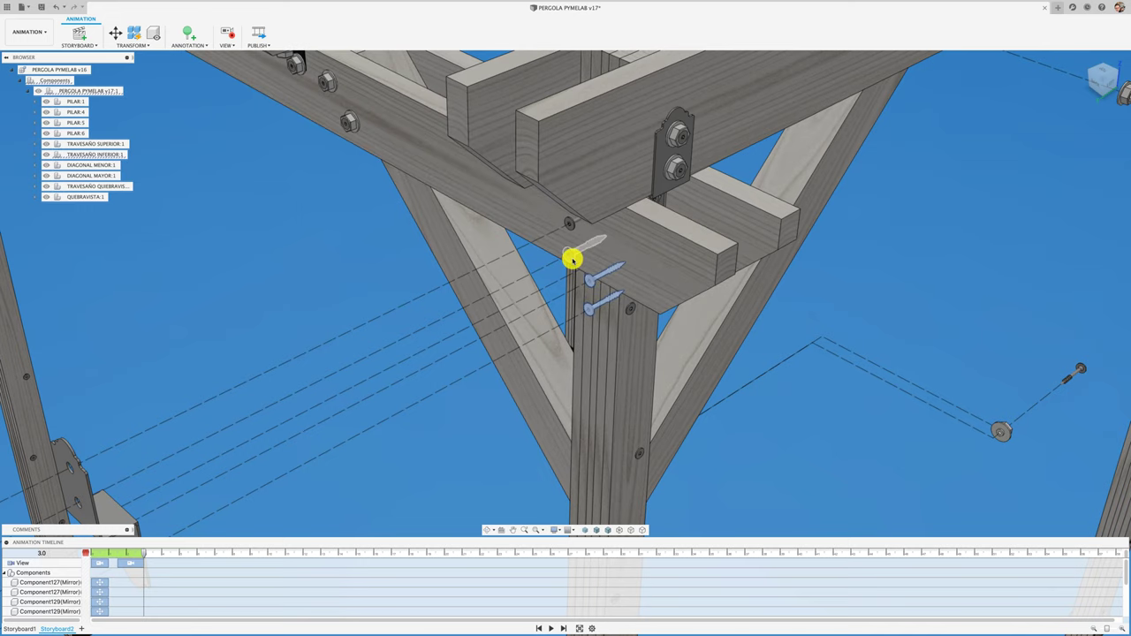
left_click(575, 255)
Pull the three side screws out to -1344.76 mm along Z.
scroll(550, 333, "down", 2)
scroll(542, 360, "down", 5)
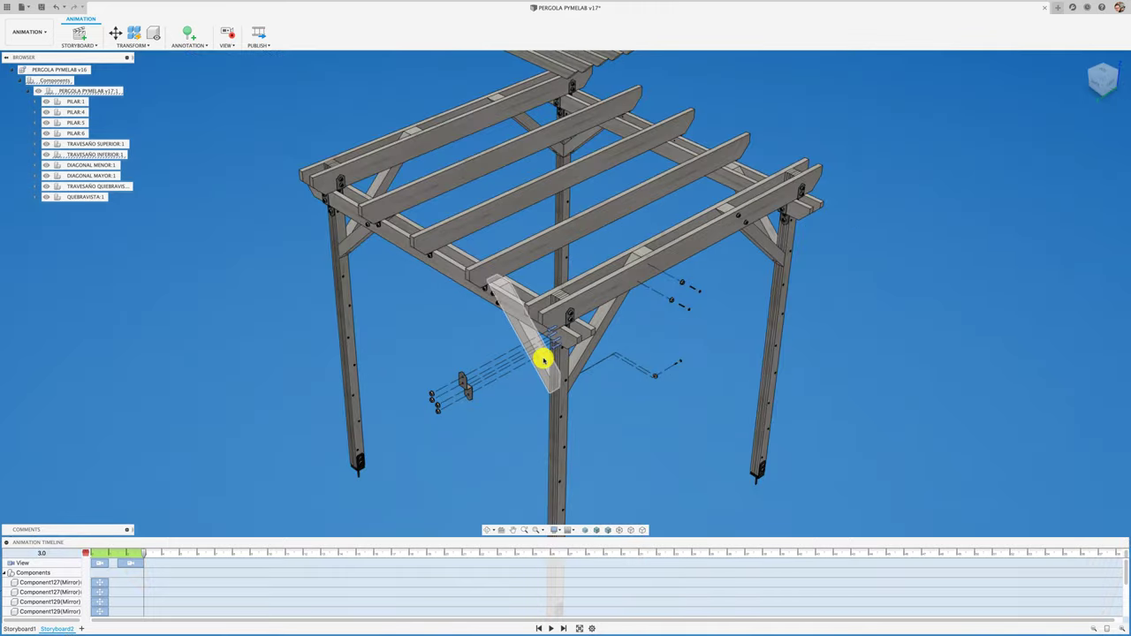
key("m")
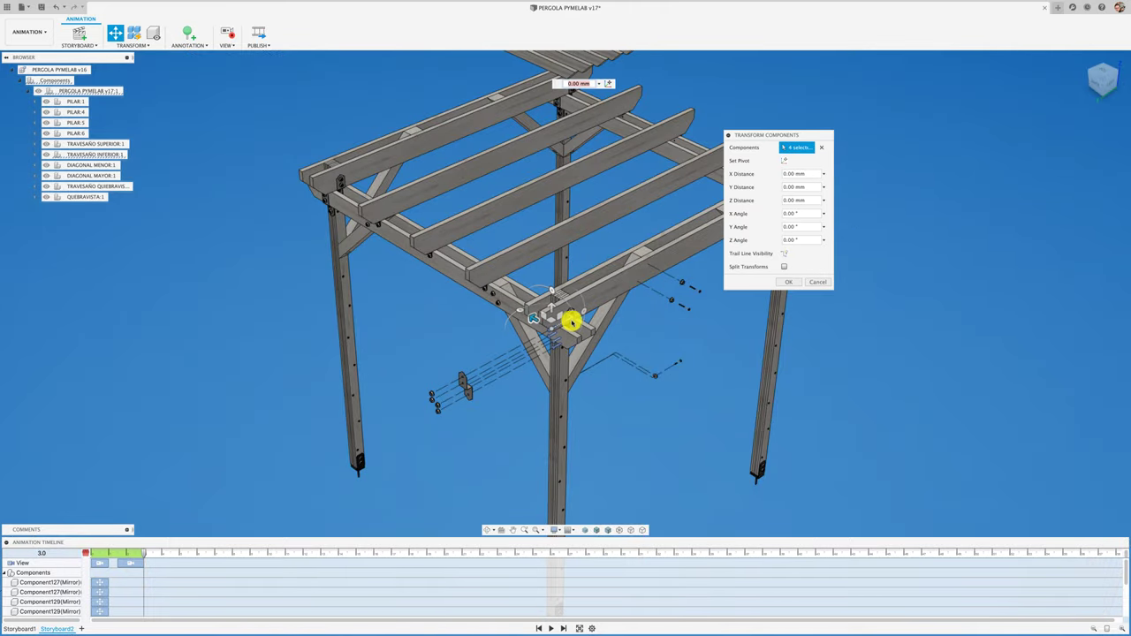
left_click_drag(545, 326, 412, 390)
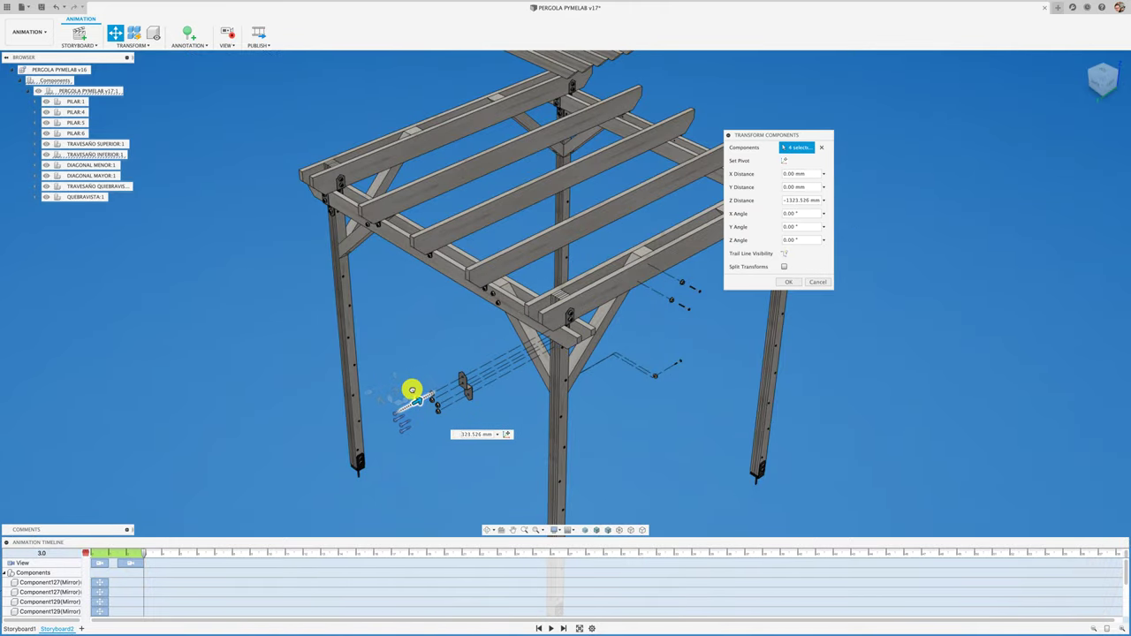
left_click(783, 256)
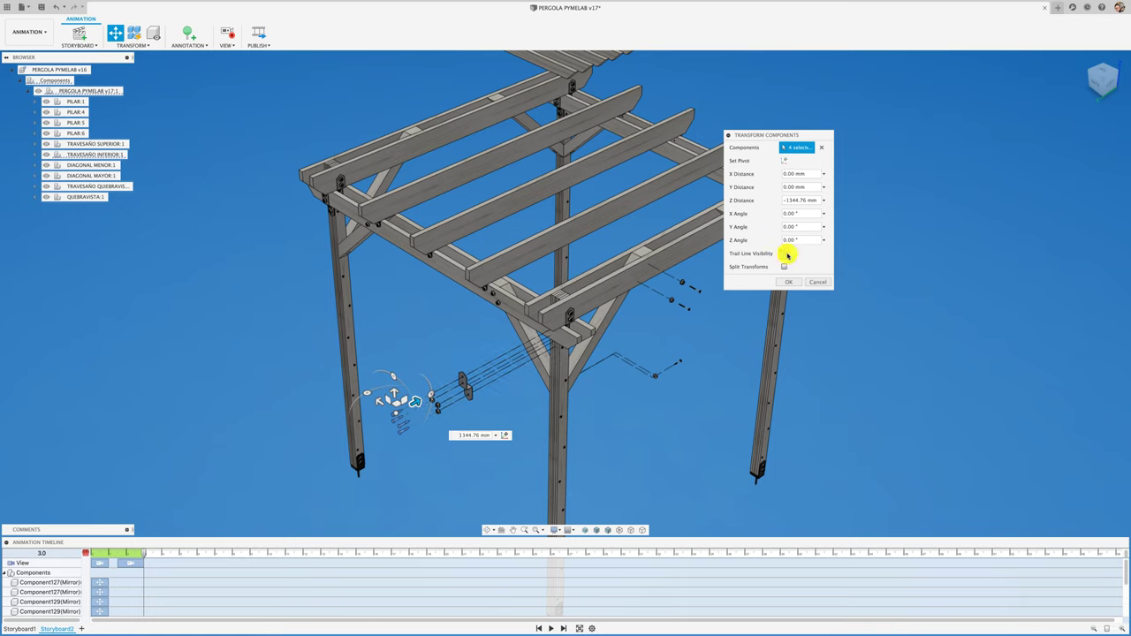
left_click(789, 283)
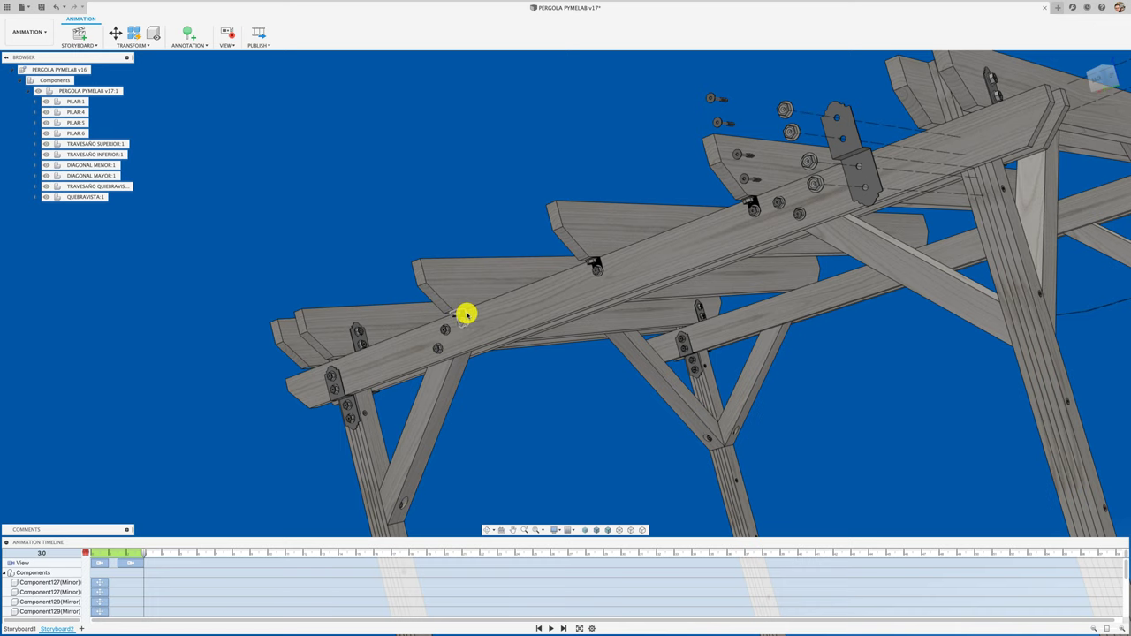
Select the small L-brackets on the rafters and return to the Home view.
scroll(466, 314, "up", 2)
left_click(460, 318)
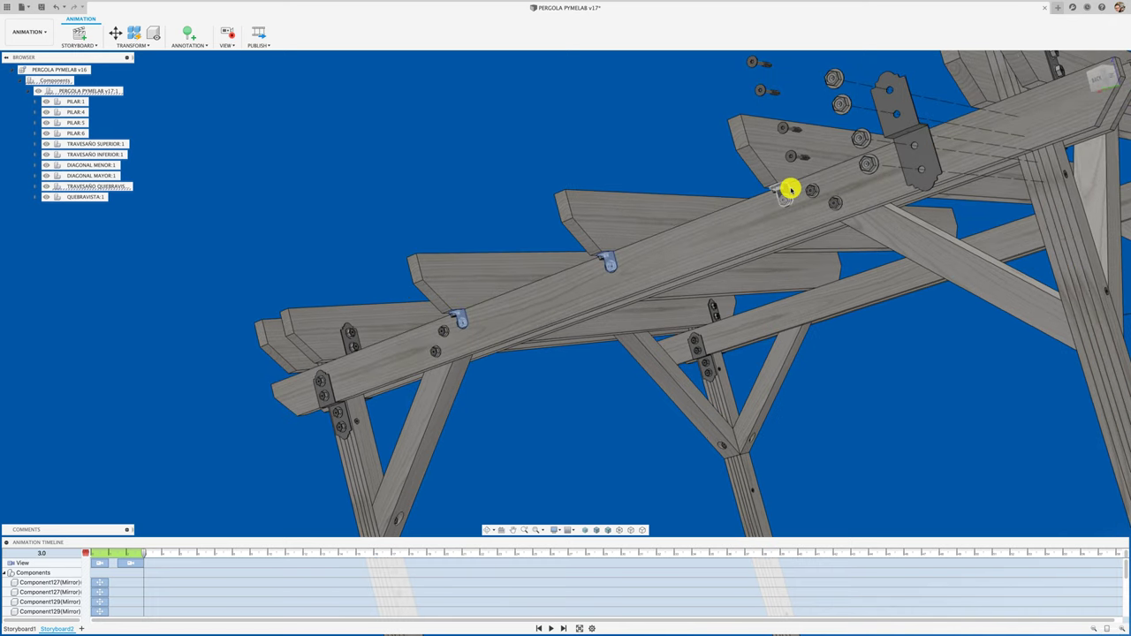
scroll(657, 318, "down", 3)
scroll(619, 344, "down", 5)
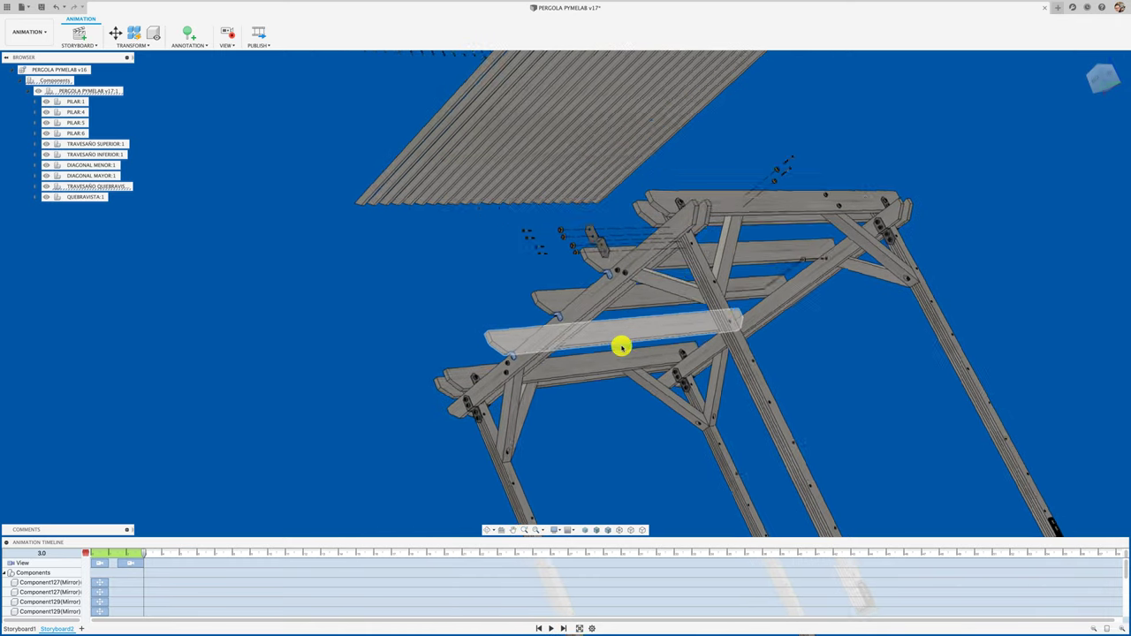
scroll(622, 347, "down", 2)
key("F6")
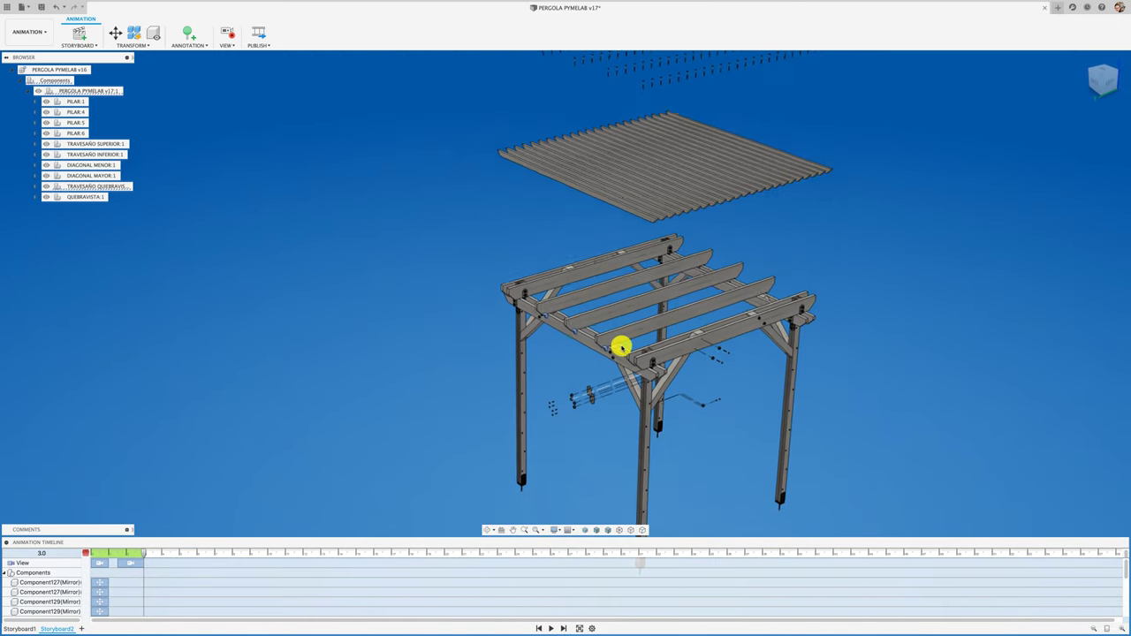
Pull the three L-brackets out to -1060.58 mm along Y.
key("m")
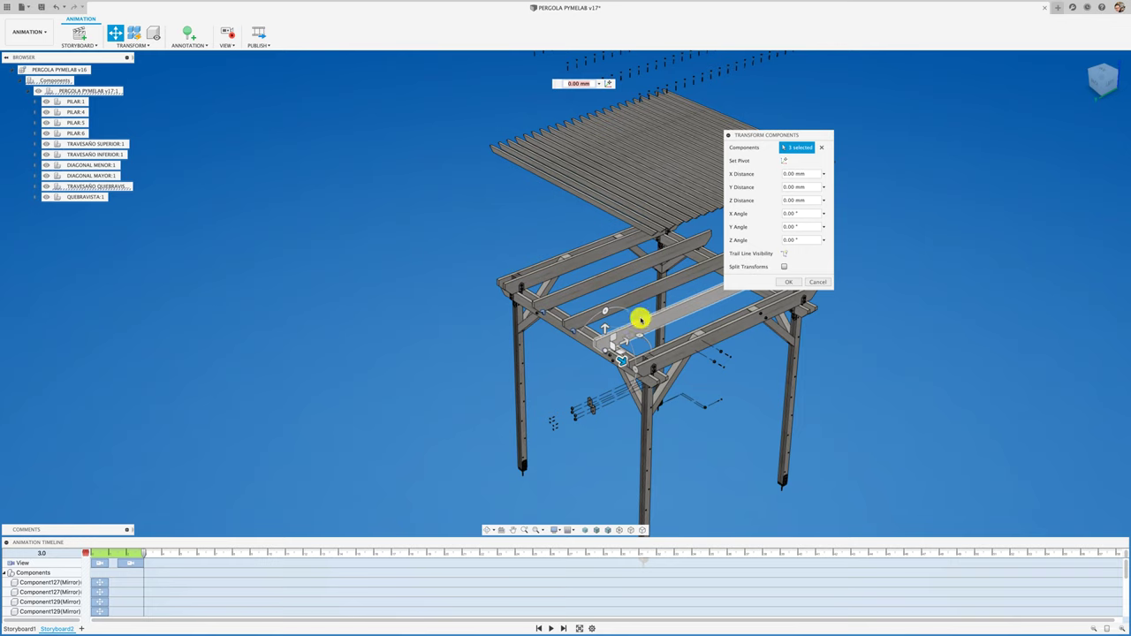
left_click_drag(623, 340, 554, 369)
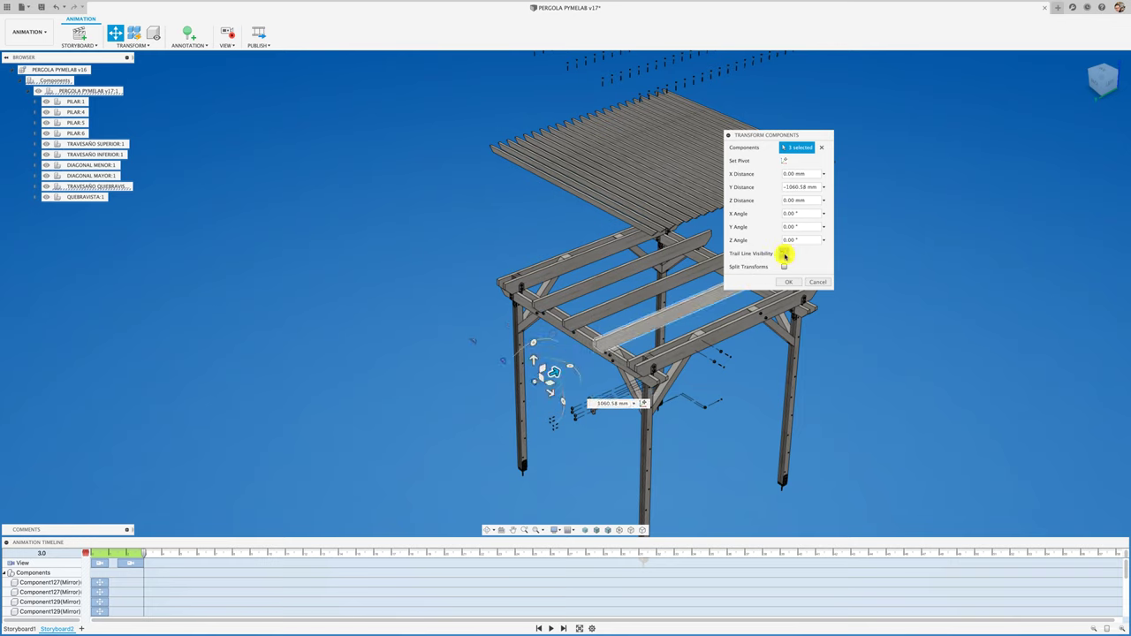
left_click(786, 282)
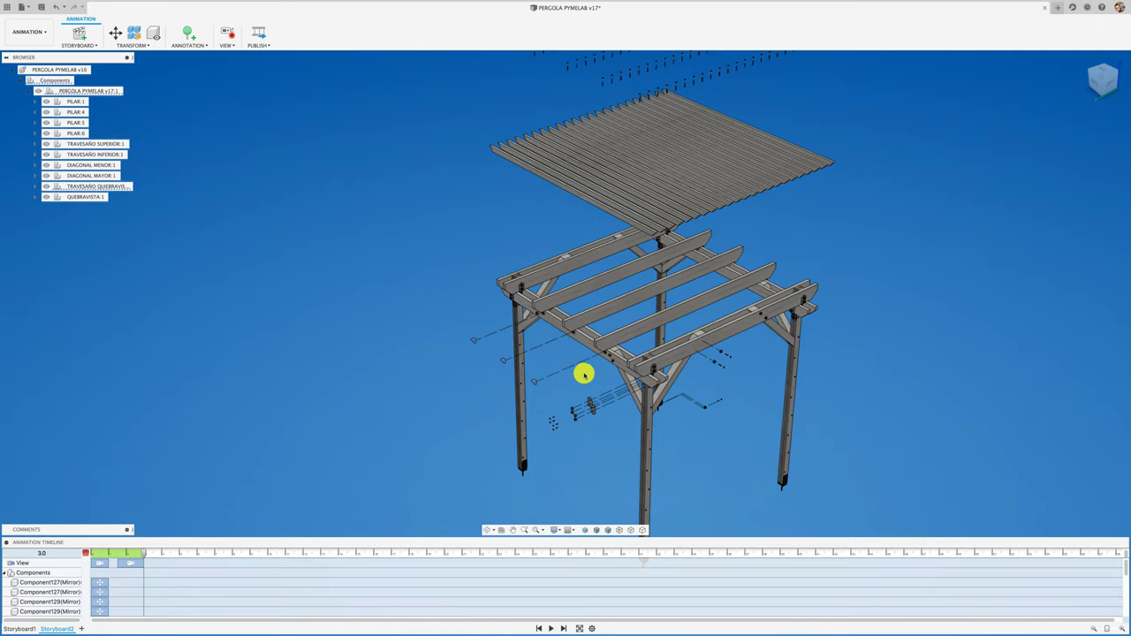
scroll(583, 374, "up", 2)
scroll(584, 374, "up", 2)
scroll(583, 373, "up", 2)
scroll(583, 374, "up", 2)
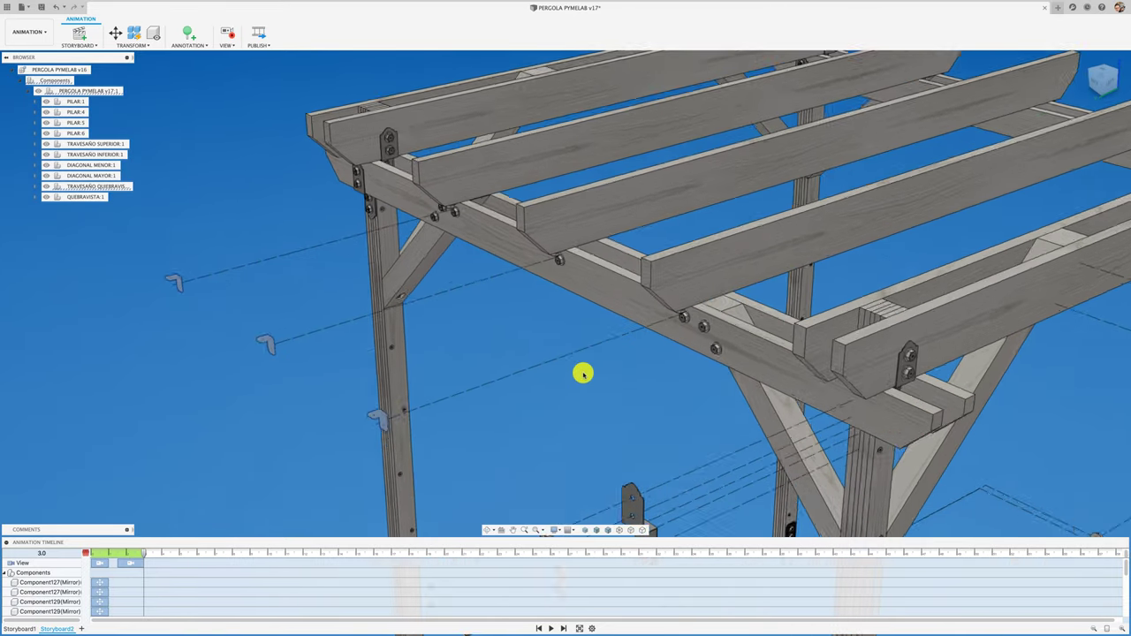
scroll(583, 374, "up", 1)
Pull the three L-bracket bolts out 1267.016 mm along Z, past the brackets.
scroll(584, 374, "up", 2)
middle_click_drag(584, 374, 723, 361, "shift")
left_click(724, 366)
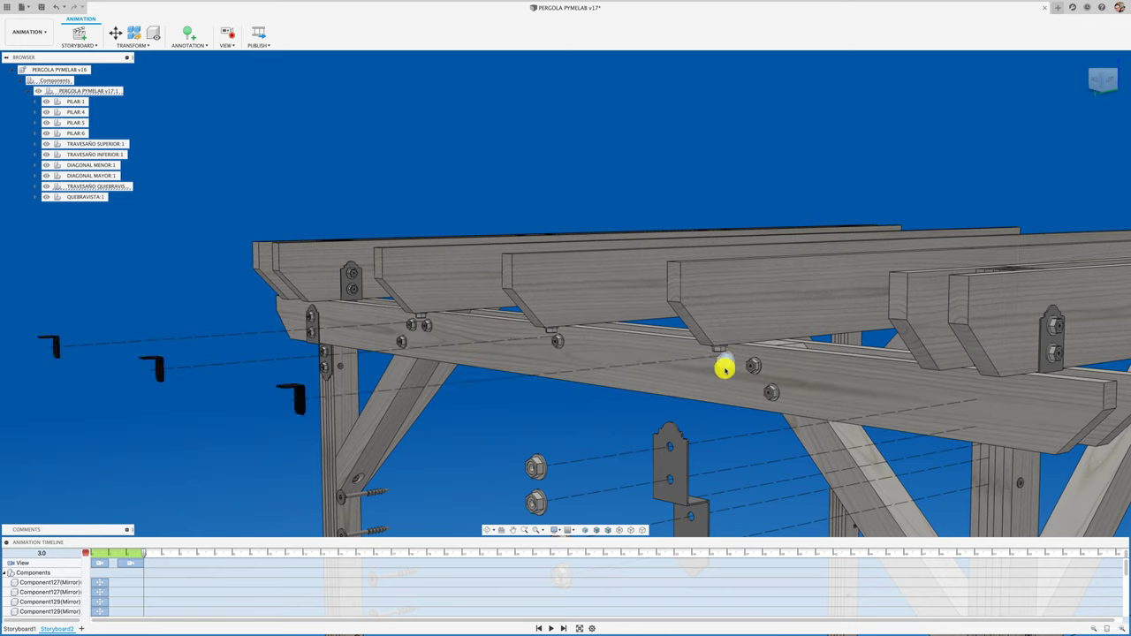
left_click(557, 343)
left_click(428, 327)
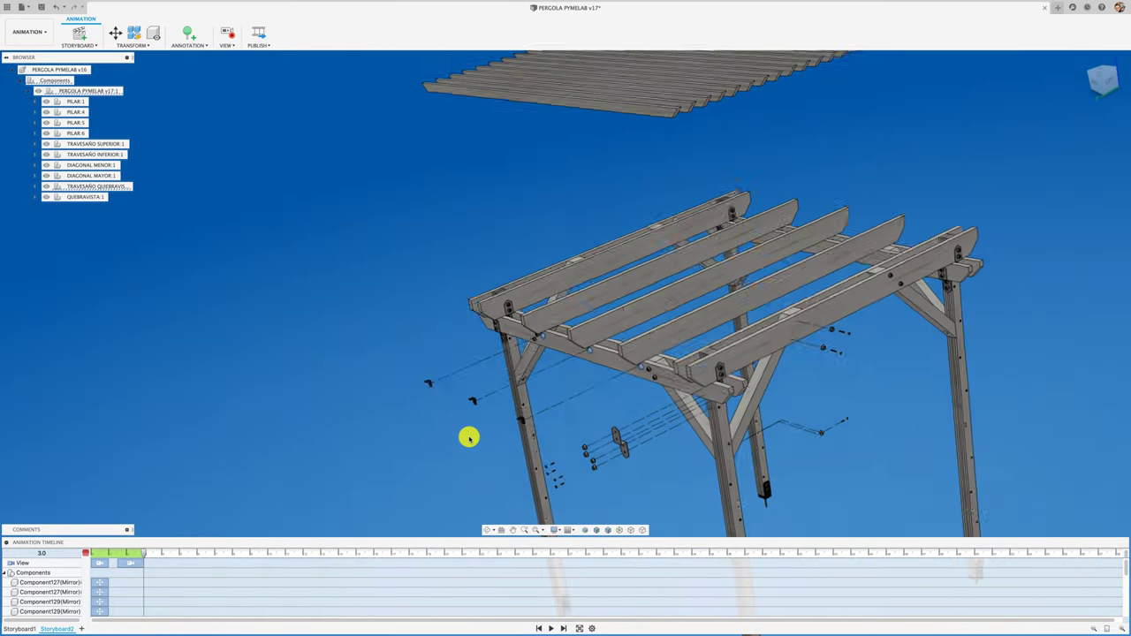
key("m")
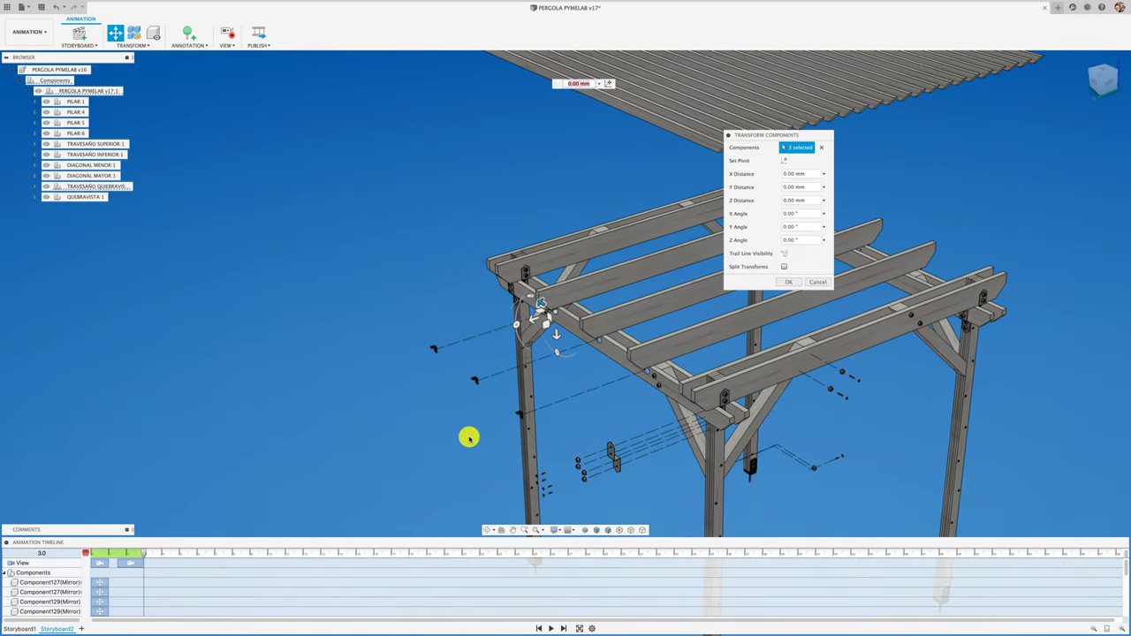
left_click_drag(525, 321, 387, 364)
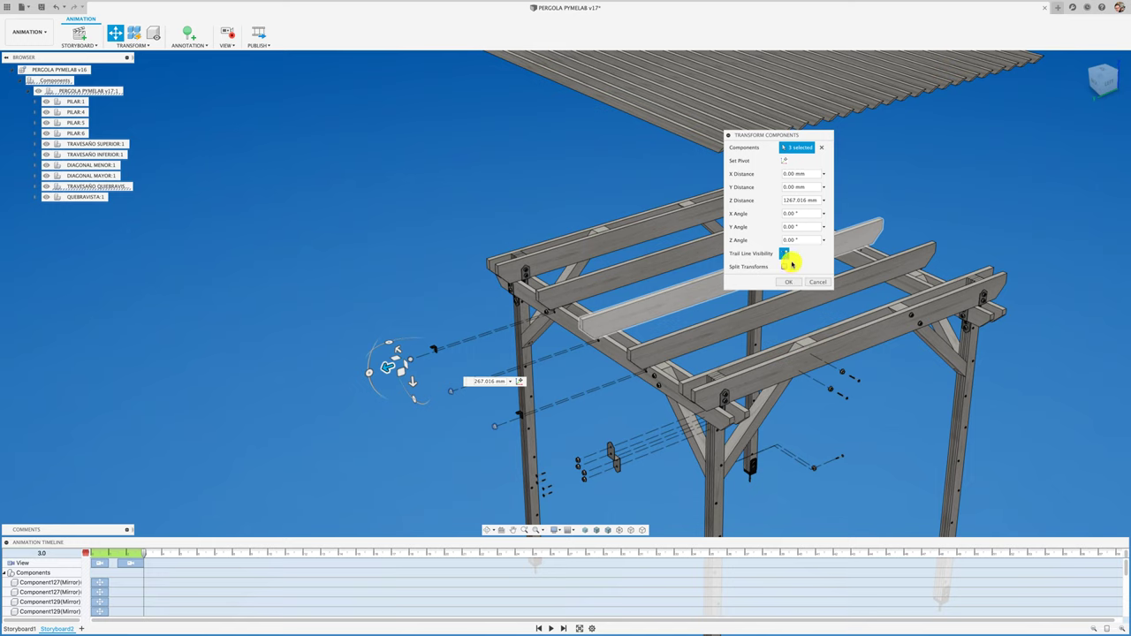
left_click(789, 283)
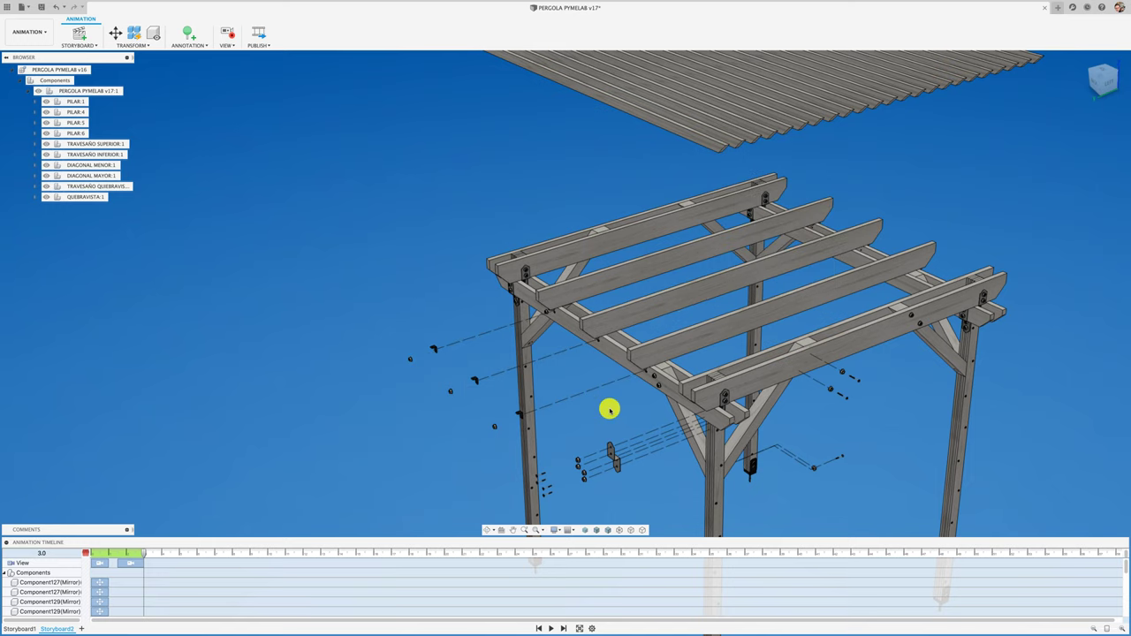
scroll(610, 410, "up", 3)
scroll(639, 384, "up", 3)
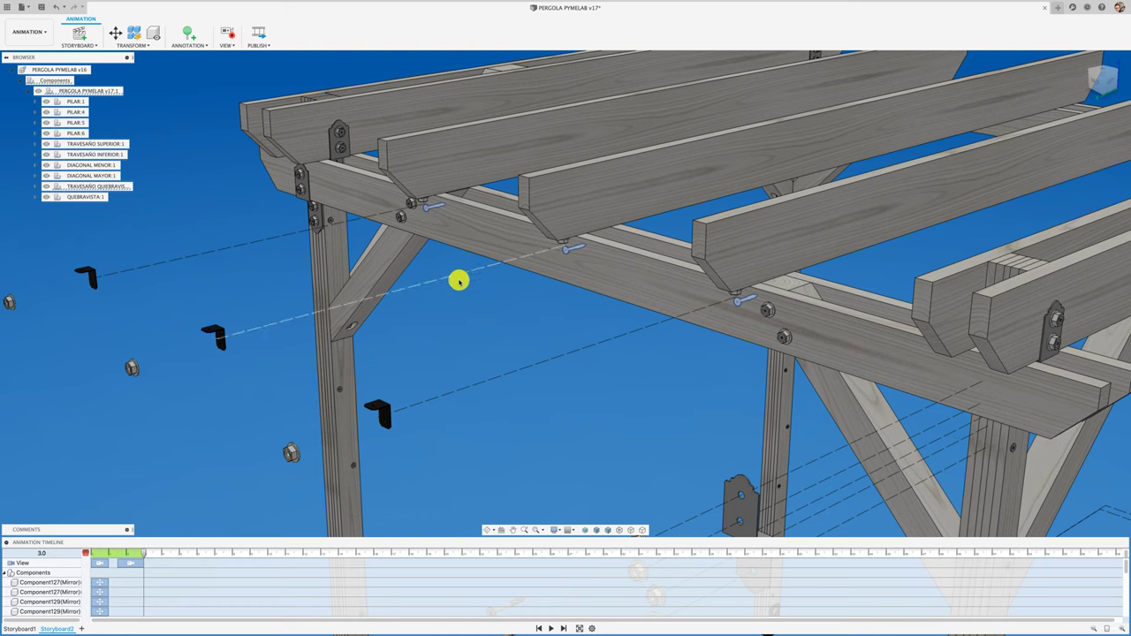
Push the three parts atop the left pillar out 1454.103 mm along Z.
scroll(462, 326, "down", 2)
scroll(462, 324, "down", 3)
scroll(461, 327, "down", 3)
scroll(461, 327, "up", 1)
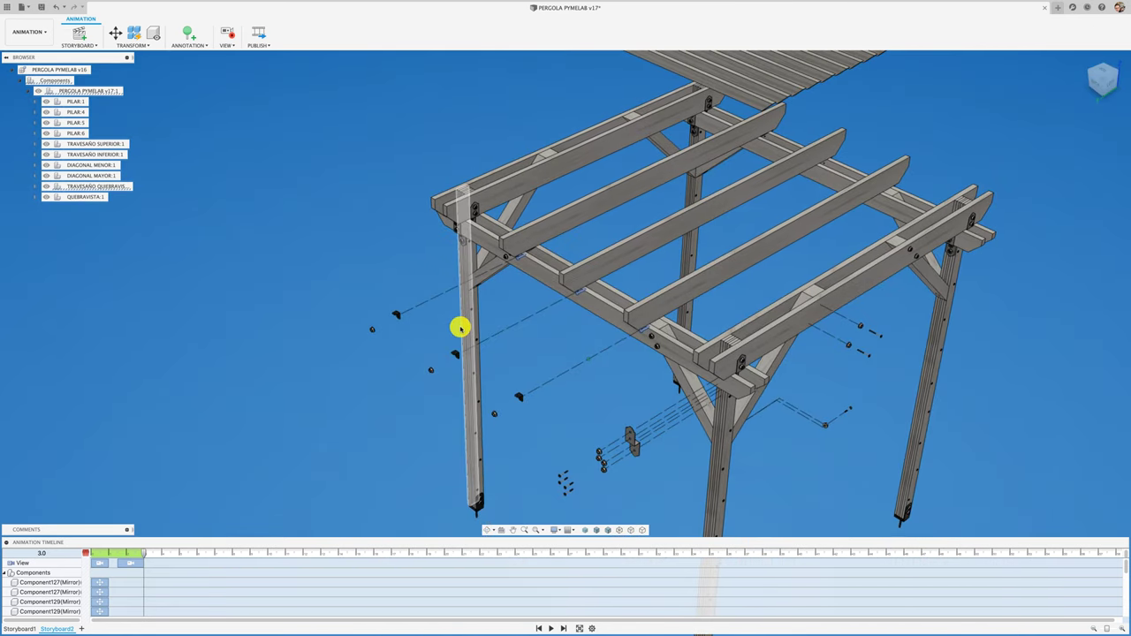
key("m")
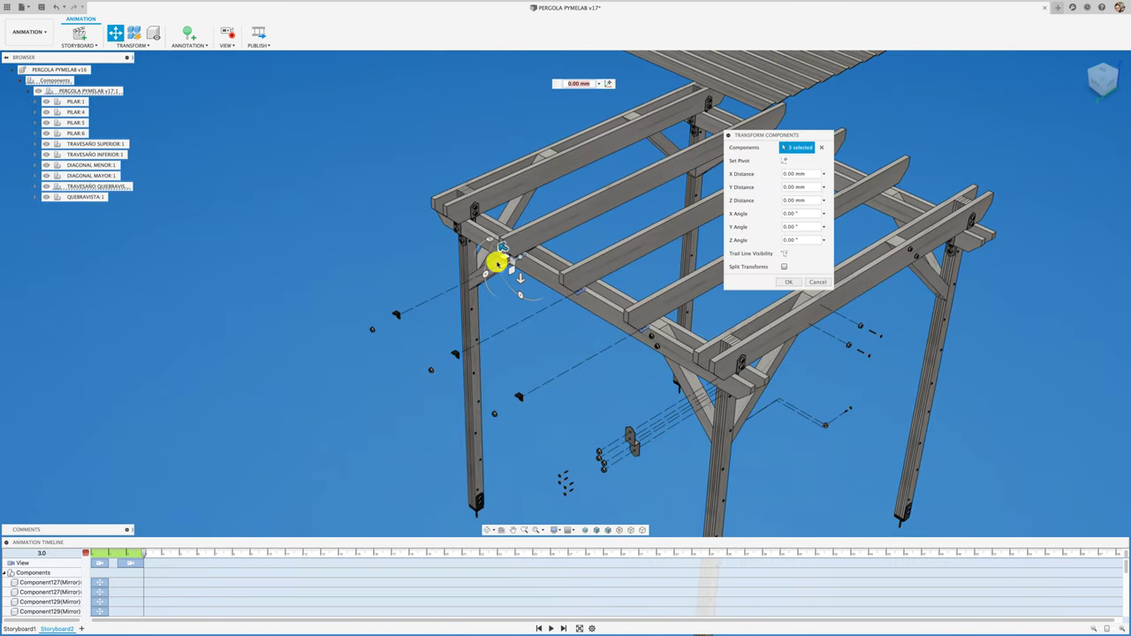
left_click_drag(500, 268, 320, 346)
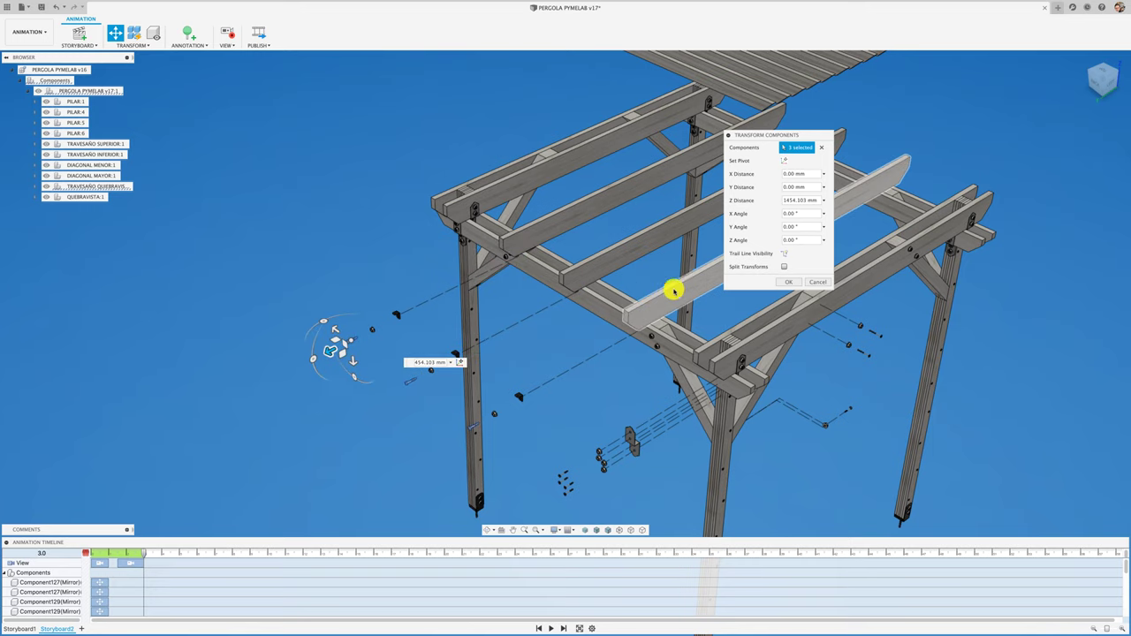
left_click(794, 282)
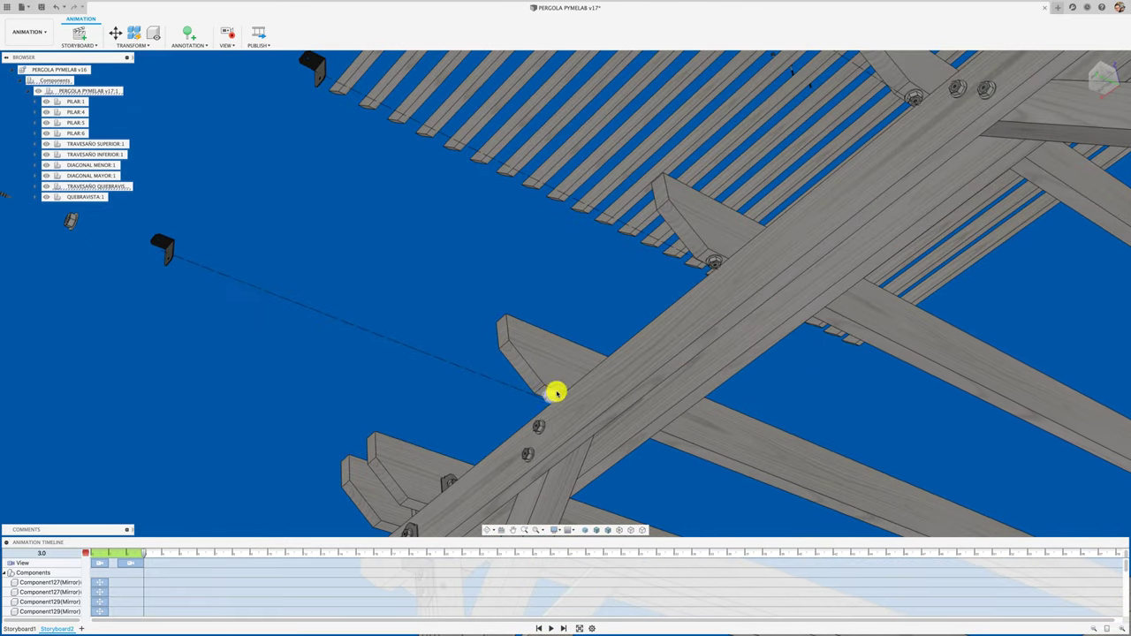
Move the three top-beam bolts down along Z, then sideways along Y, as split transforms.
left_click(552, 394)
left_click(714, 263)
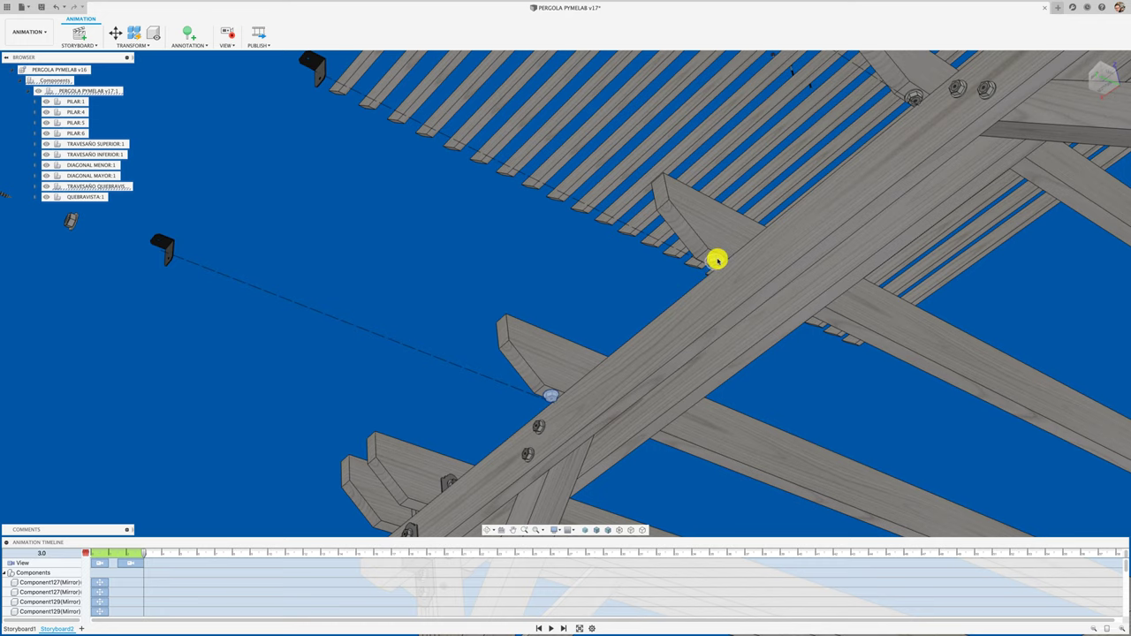
left_click(915, 94)
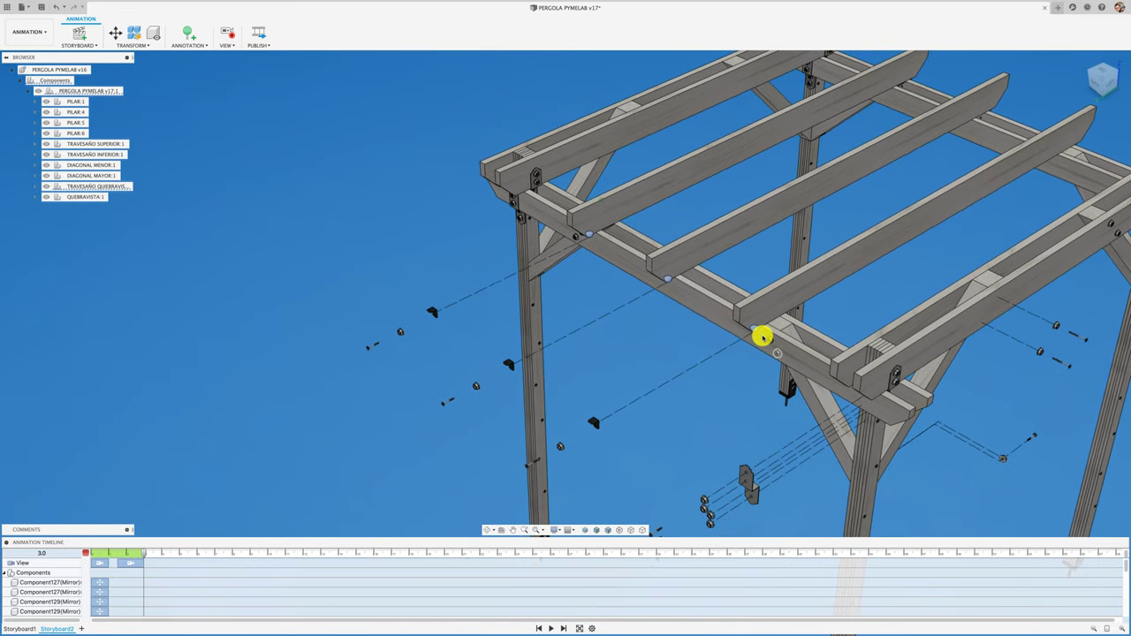
key("m")
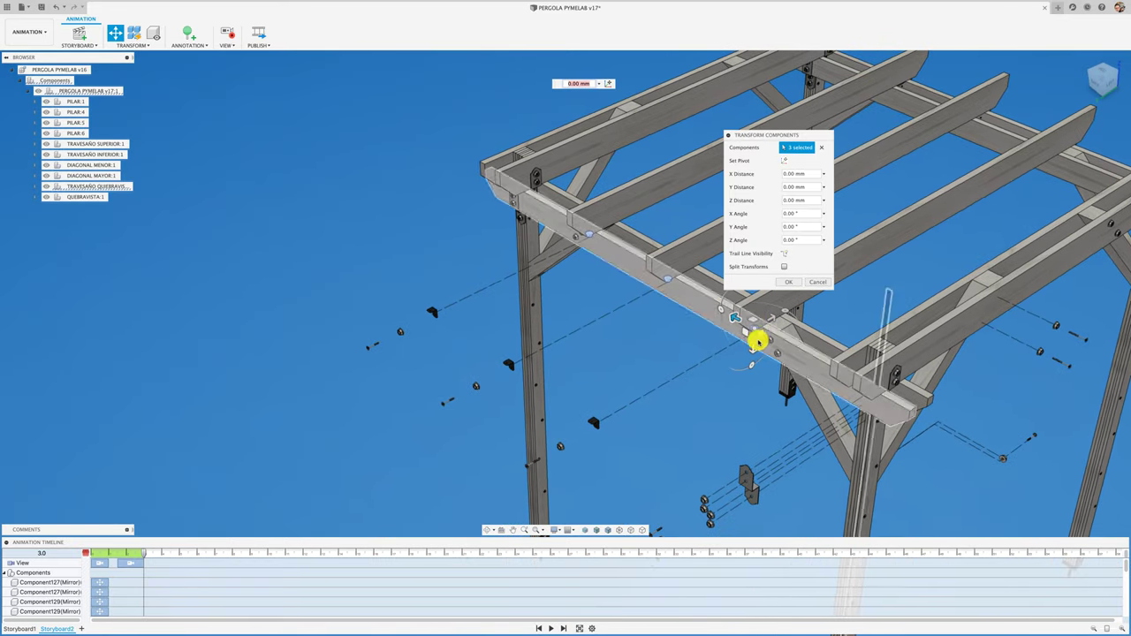
left_click_drag(750, 353, 749, 398)
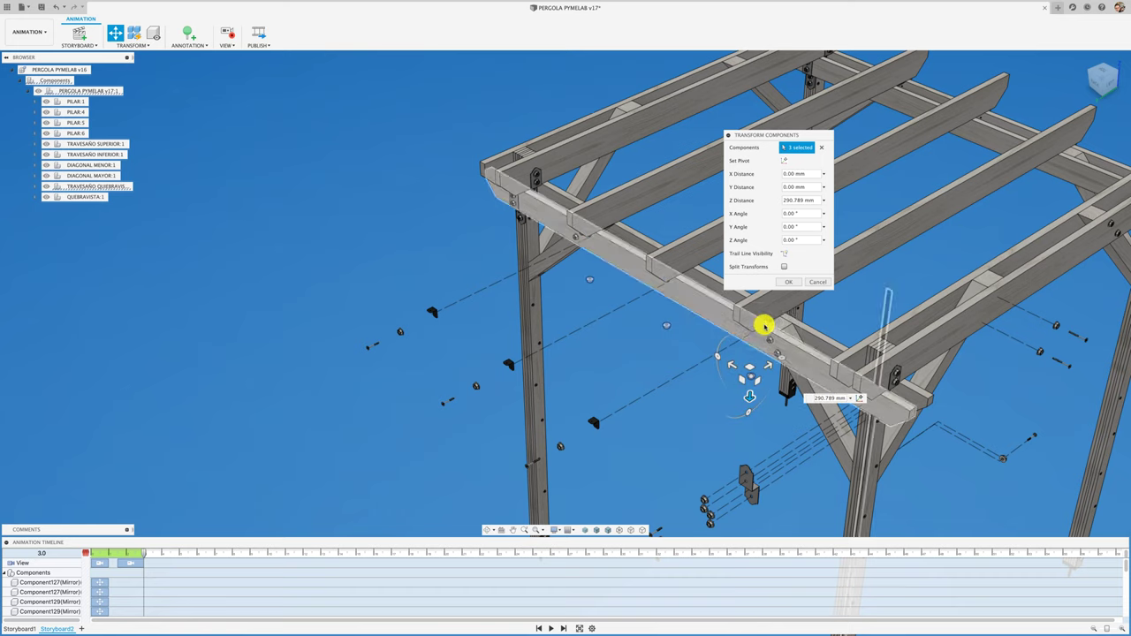
left_click(784, 267)
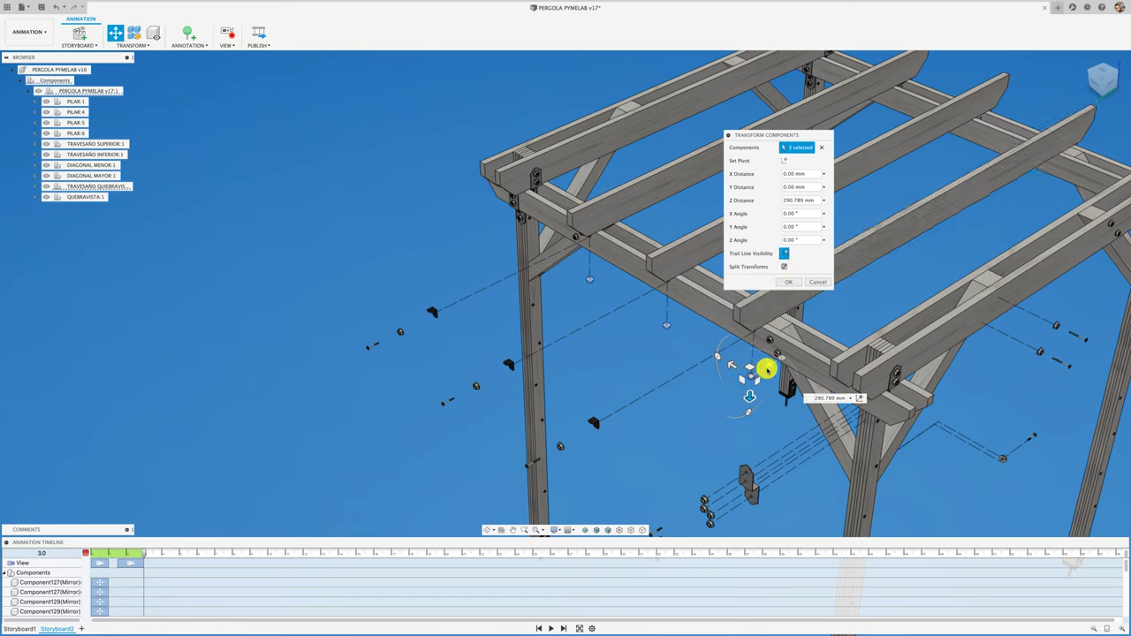
left_click_drag(766, 365, 707, 398)
left_click(791, 282)
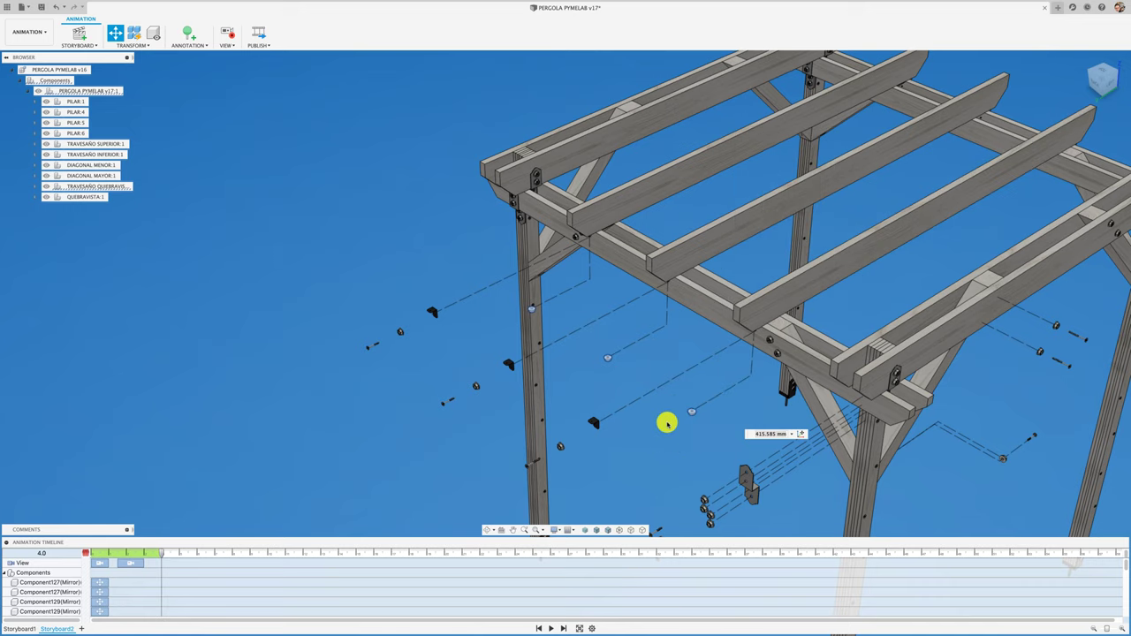
Orbit and zoom to a low view under the beams to inspect the moved screws.
middle_click_drag(656, 439, 636, 405, "shift")
scroll(636, 405, "up", 3)
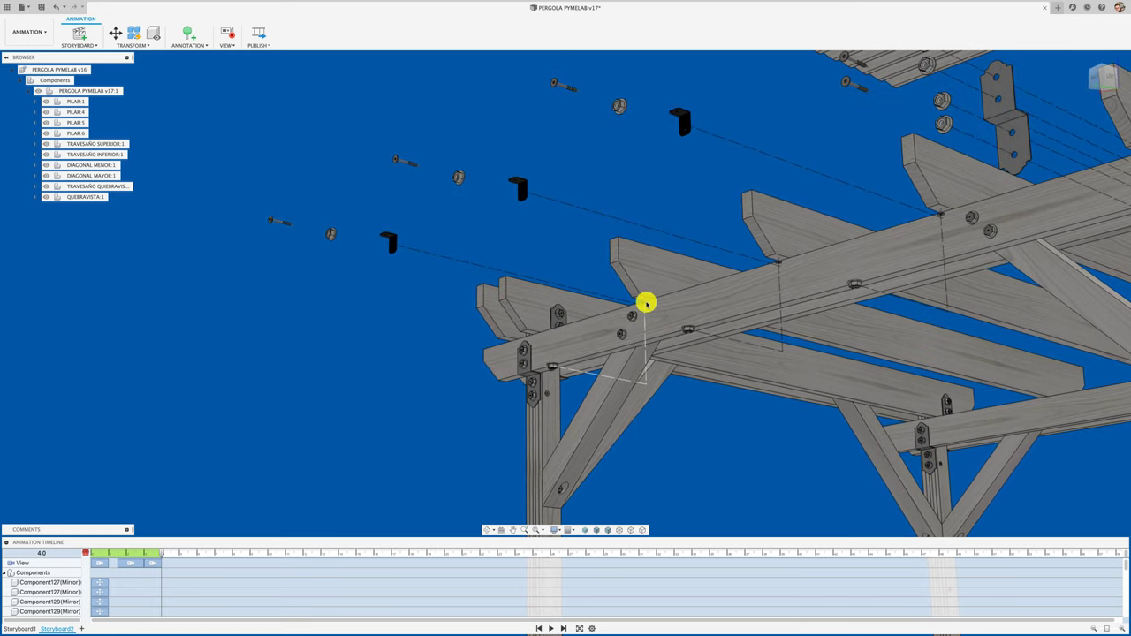
scroll(645, 303, "up", 5)
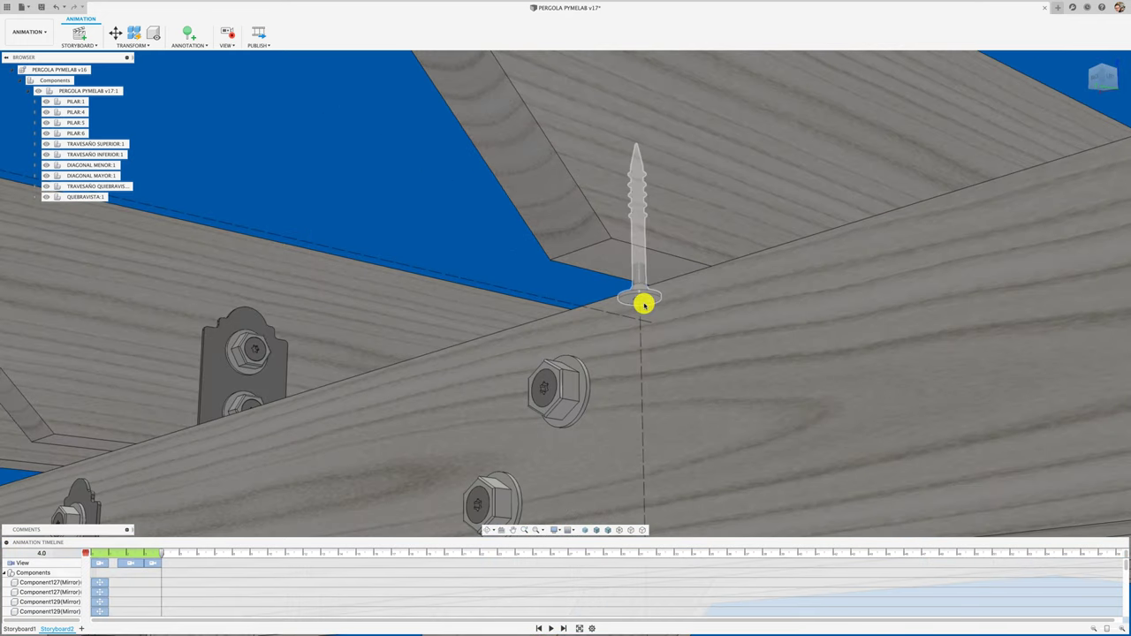
scroll(631, 303, "down", 1)
scroll(628, 298, "down", 1)
mouse_move(628, 298)
middle_mouse_down("shift")
mouse_move(780, 276)
mouse_move(578, 295)
mouse_move(714, 253)
middle_mouse_up("shift")
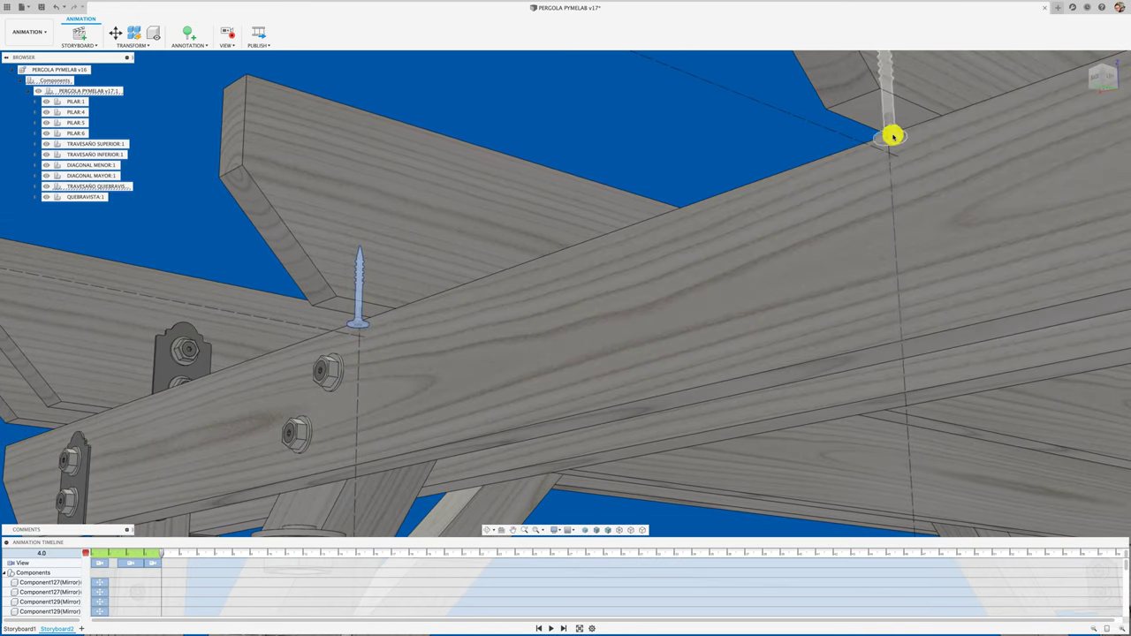
scroll(748, 215, "down", 5)
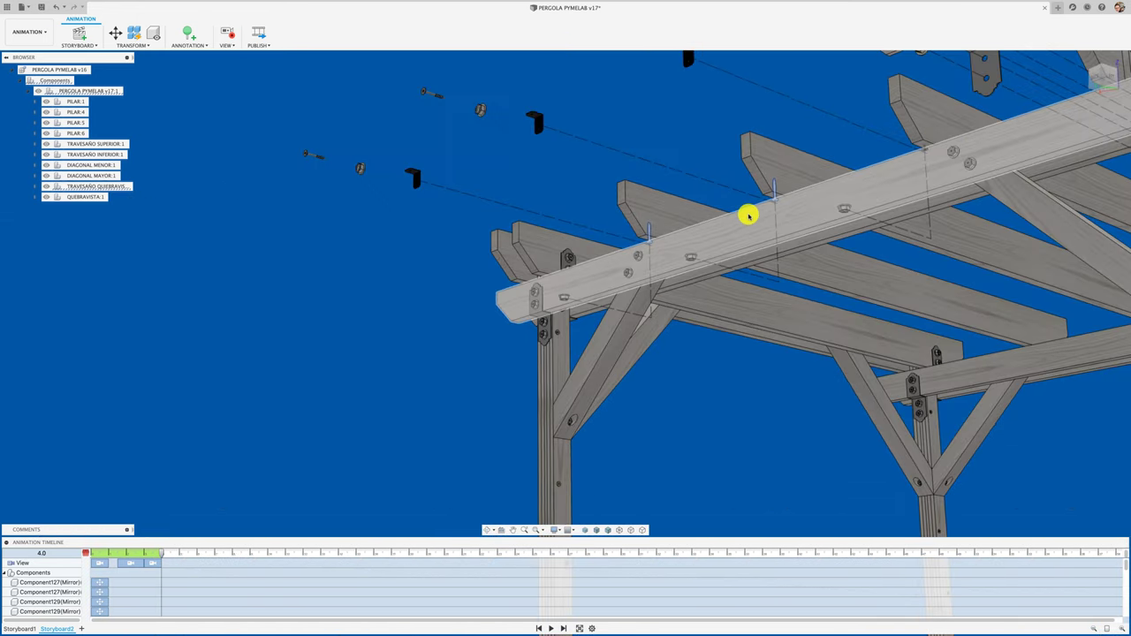
scroll(940, 141, "up", 2)
scroll(940, 141, "up", 2)
scroll(874, 182, "up", 2)
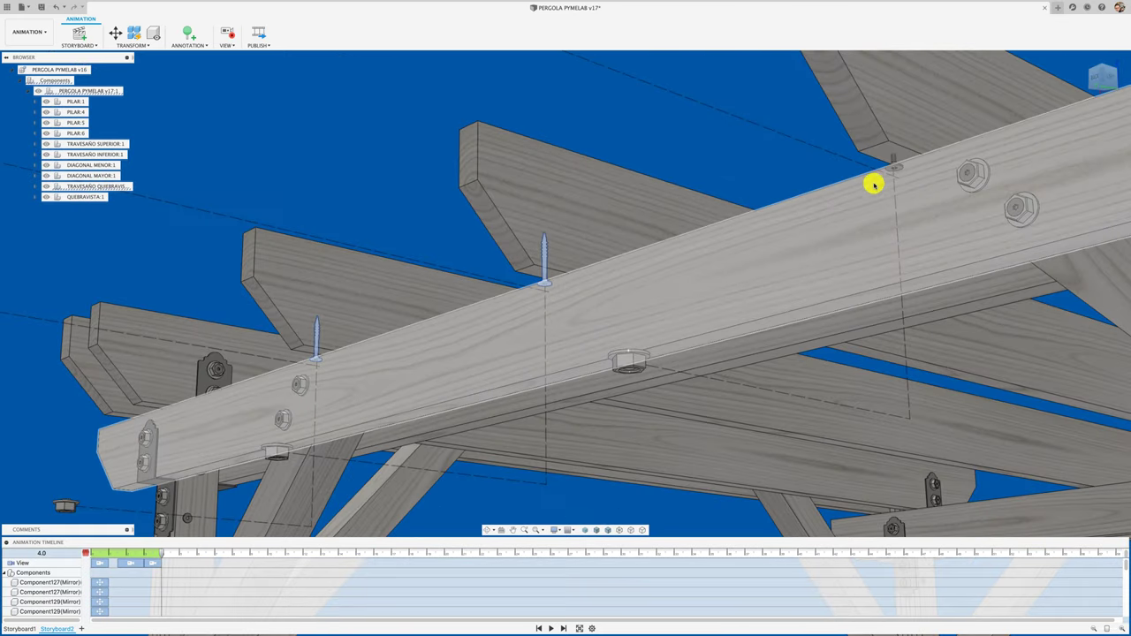
scroll(897, 168, "up", 1)
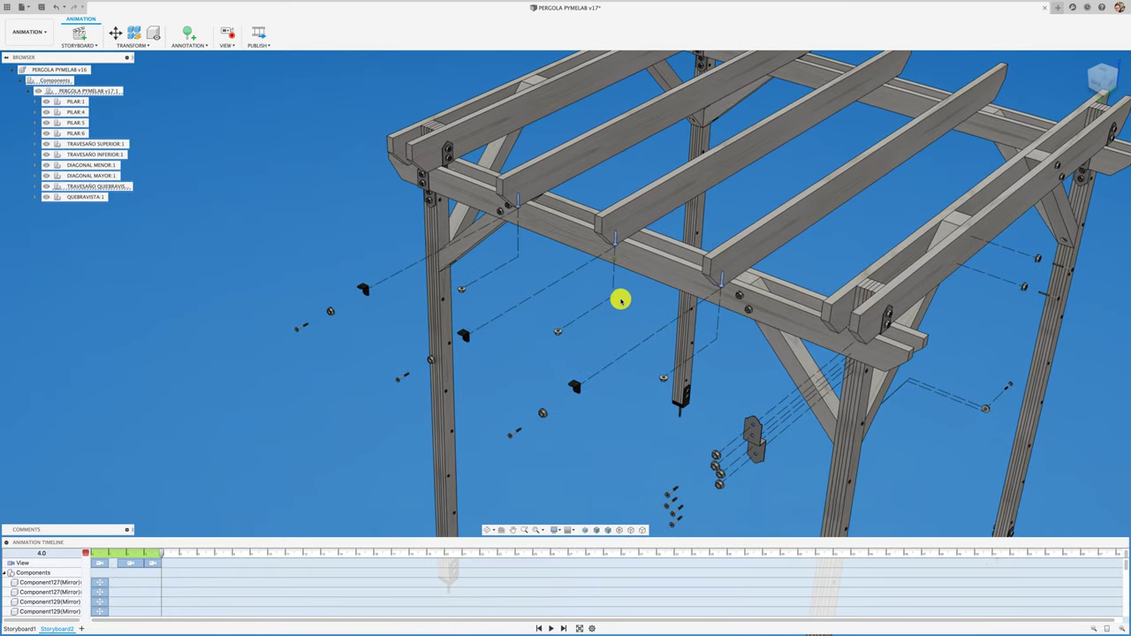
With trail lines on, move the three screws, rotate them 90° about X, and end 493.825 mm along Z.
key("m")
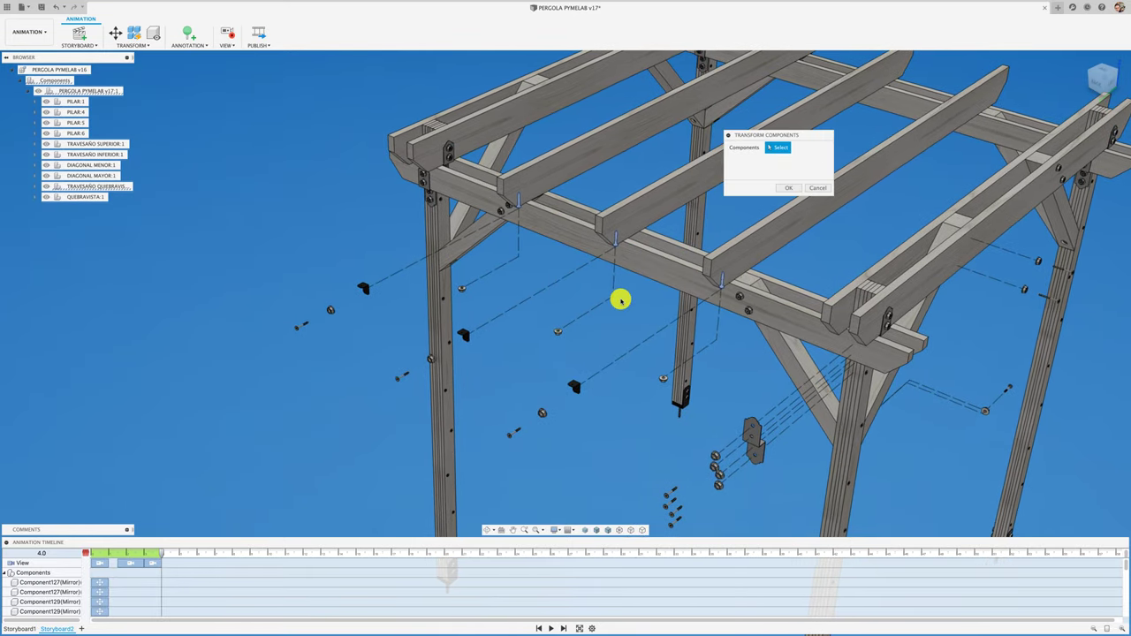
middle_click_drag(669, 306, 593, 305, "shift")
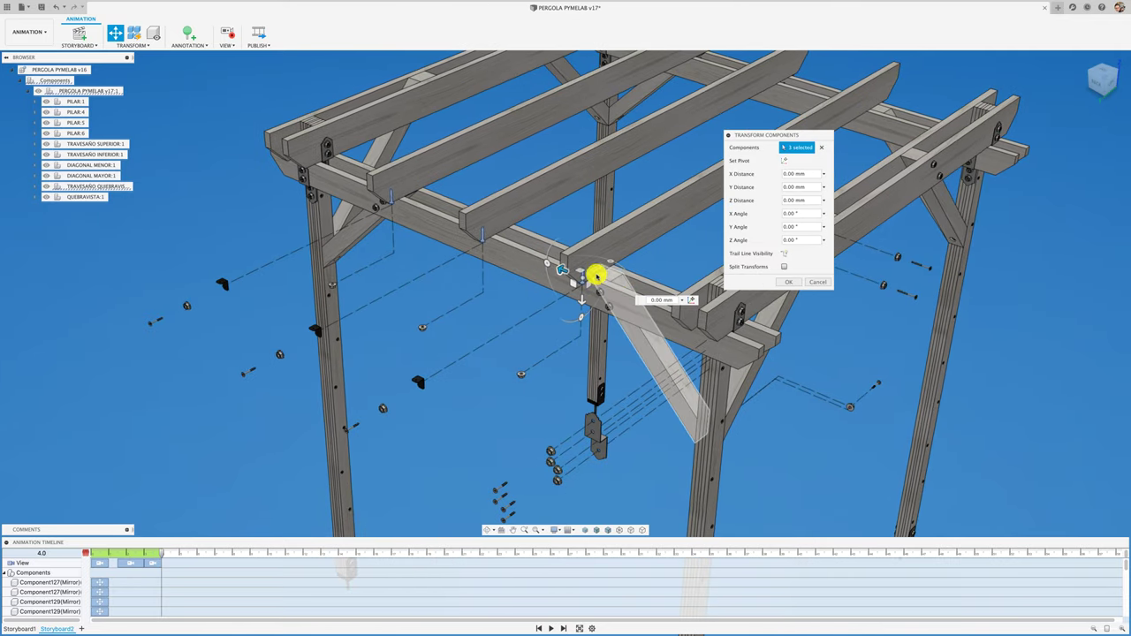
left_click_drag(582, 302, 577, 387)
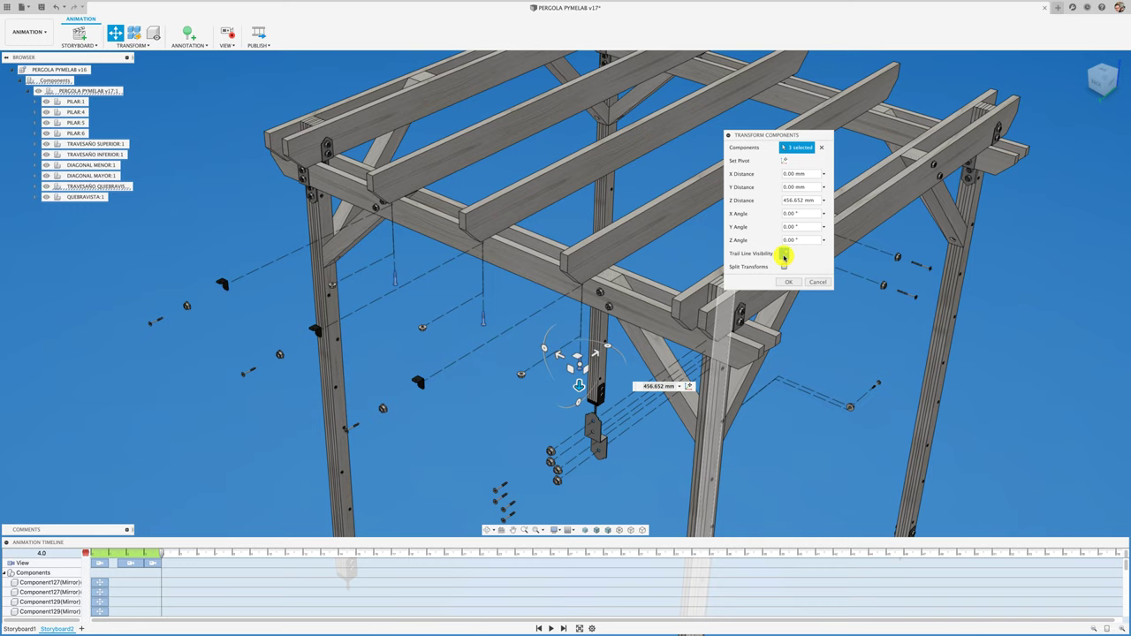
left_click(784, 254)
left_click_drag(591, 355, 559, 375)
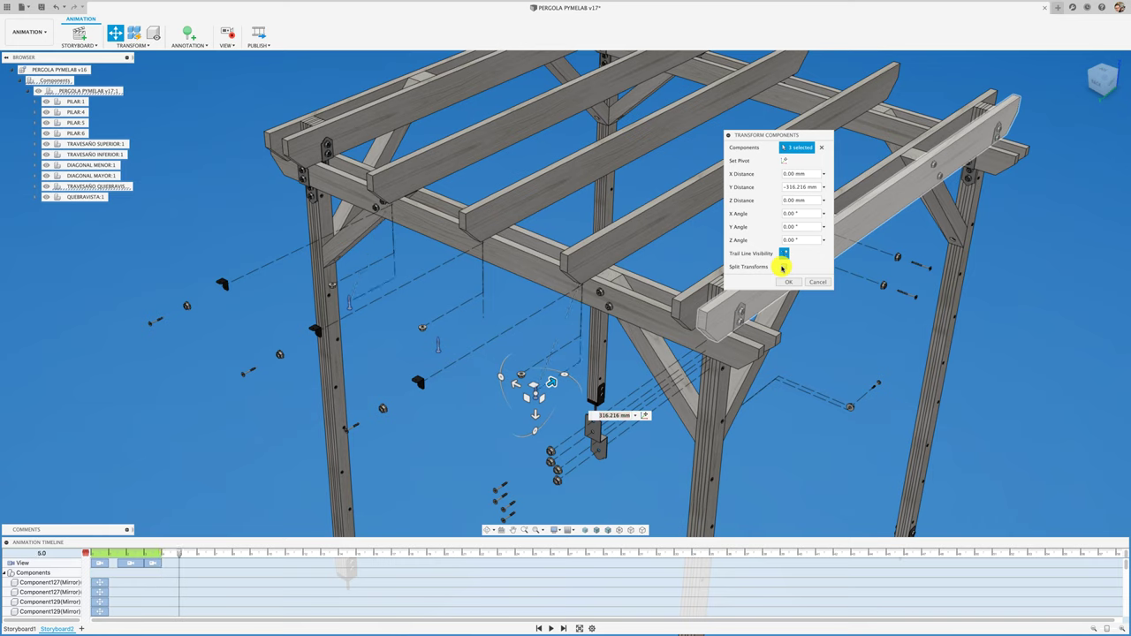
left_click(784, 266)
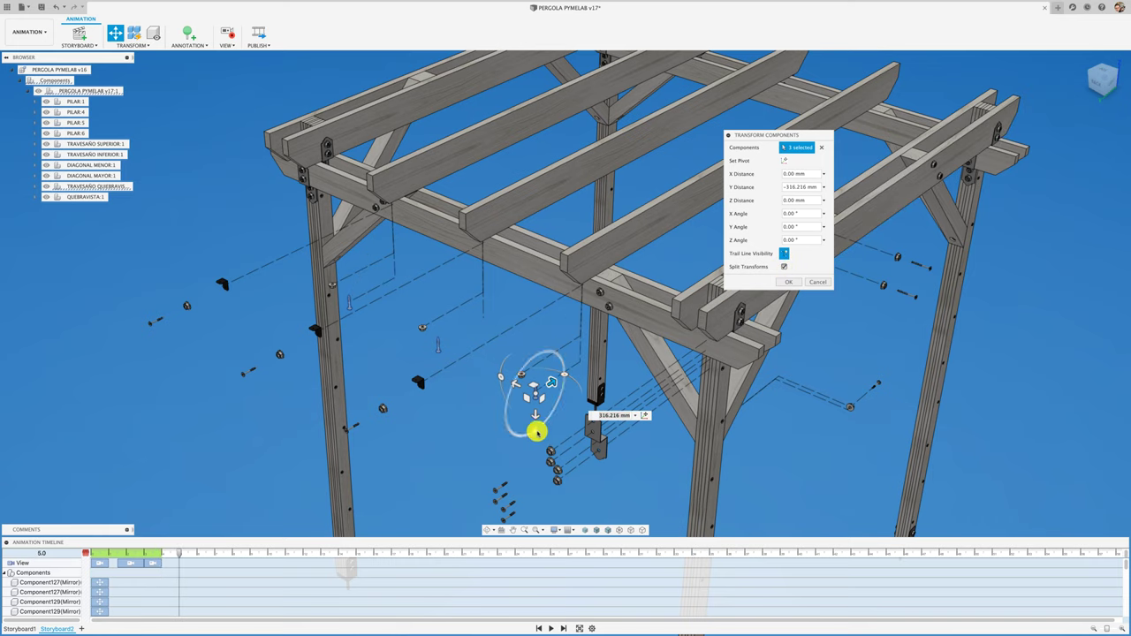
left_click_drag(537, 431, 529, 432)
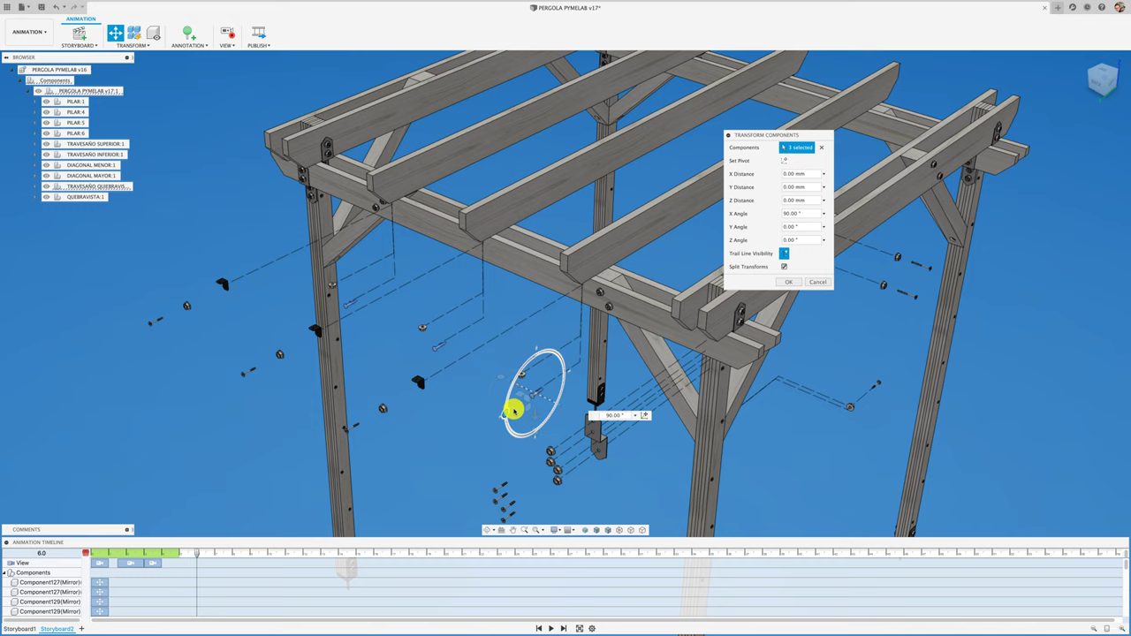
left_click_drag(513, 411, 527, 398)
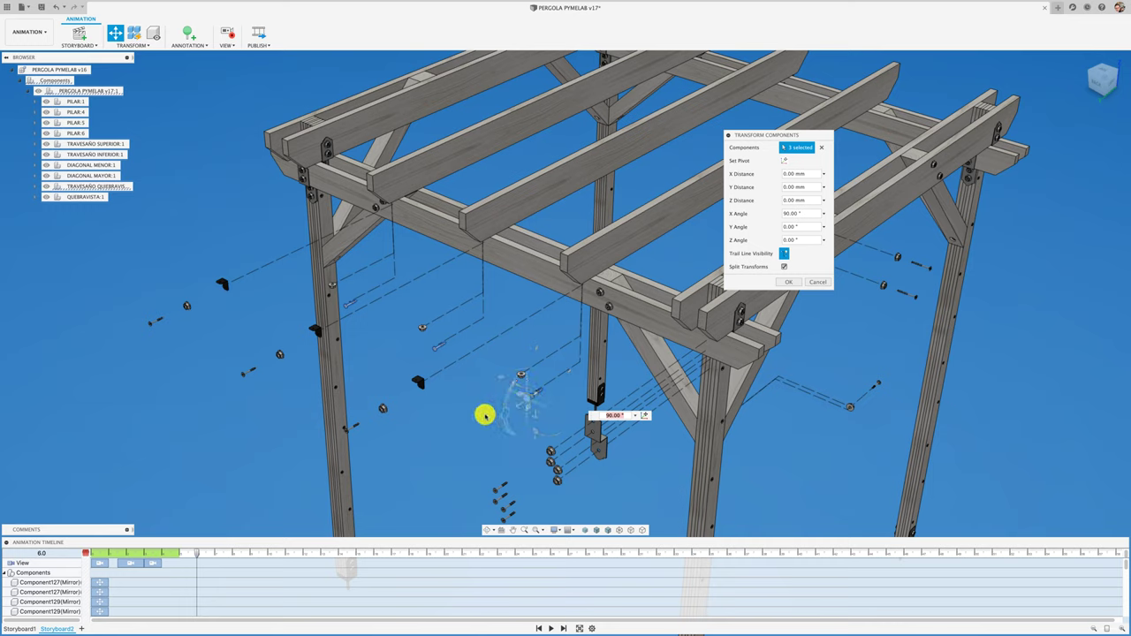
left_click_drag(605, 306, 570, 392)
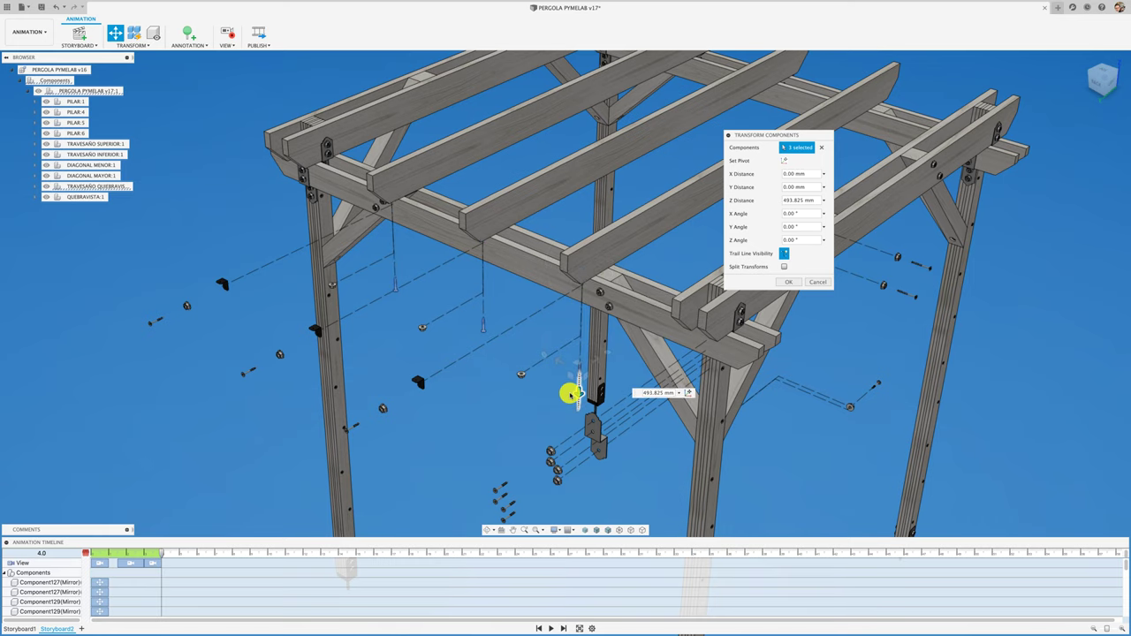
left_click(789, 282)
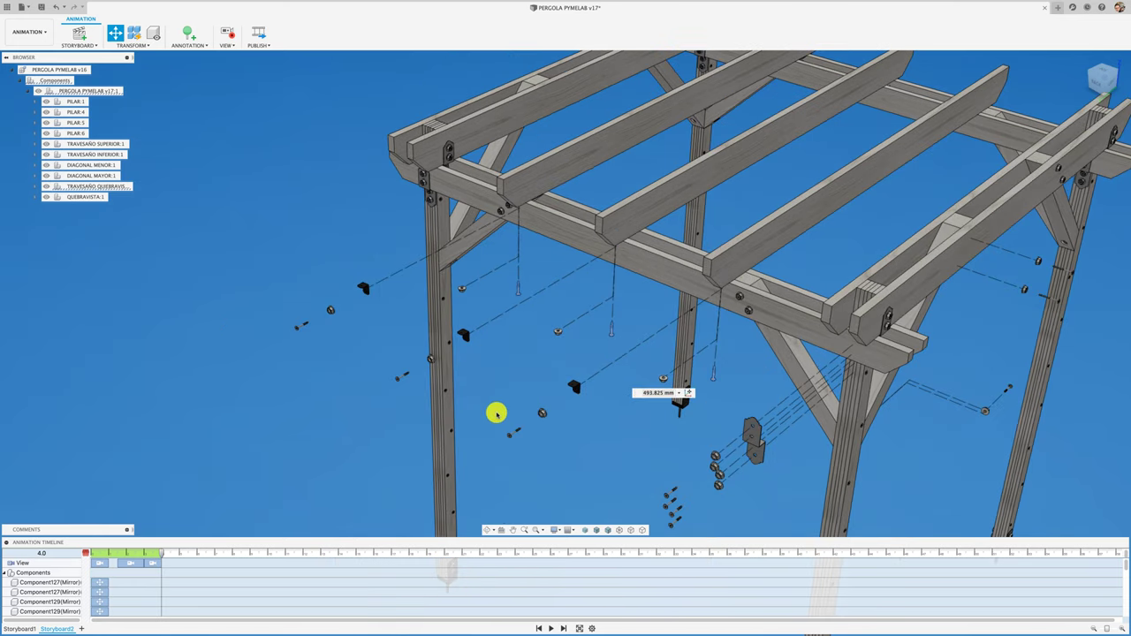
Select the three roof crossbeams and lift them 762.023 mm along Z.
scroll(495, 414, "down", 3)
scroll(495, 413, "down", 3)
scroll(495, 413, "down", 2)
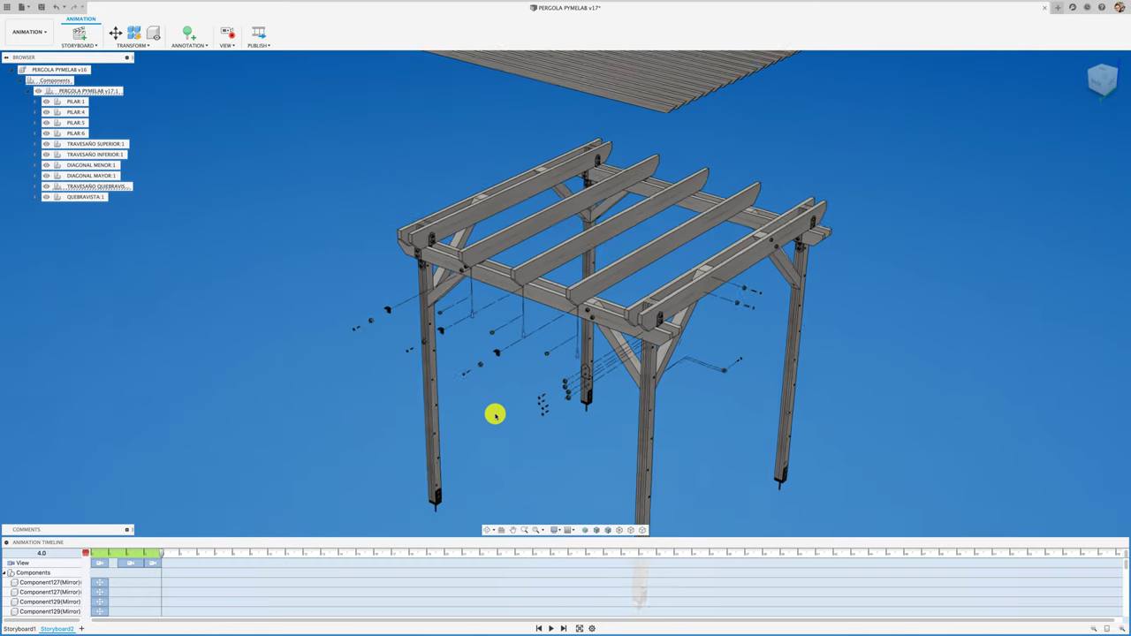
scroll(495, 414, "down", 2)
scroll(495, 414, "down", 2)
scroll(495, 414, "down", 2)
scroll(495, 414, "down", 1)
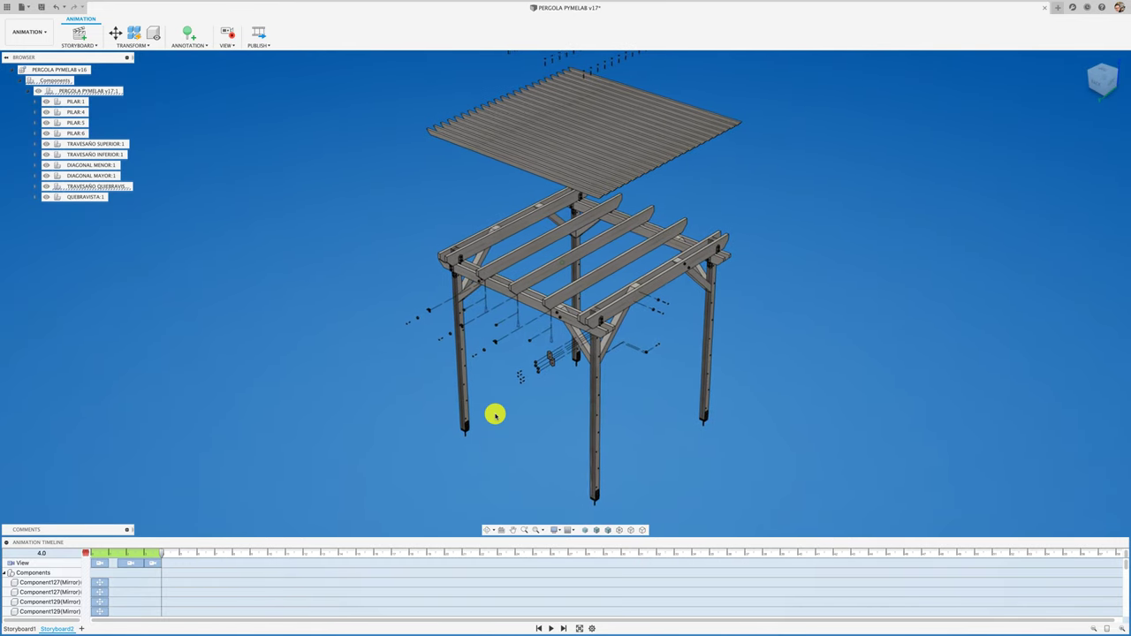
scroll(495, 413, "up", 1)
scroll(495, 414, "up", 1)
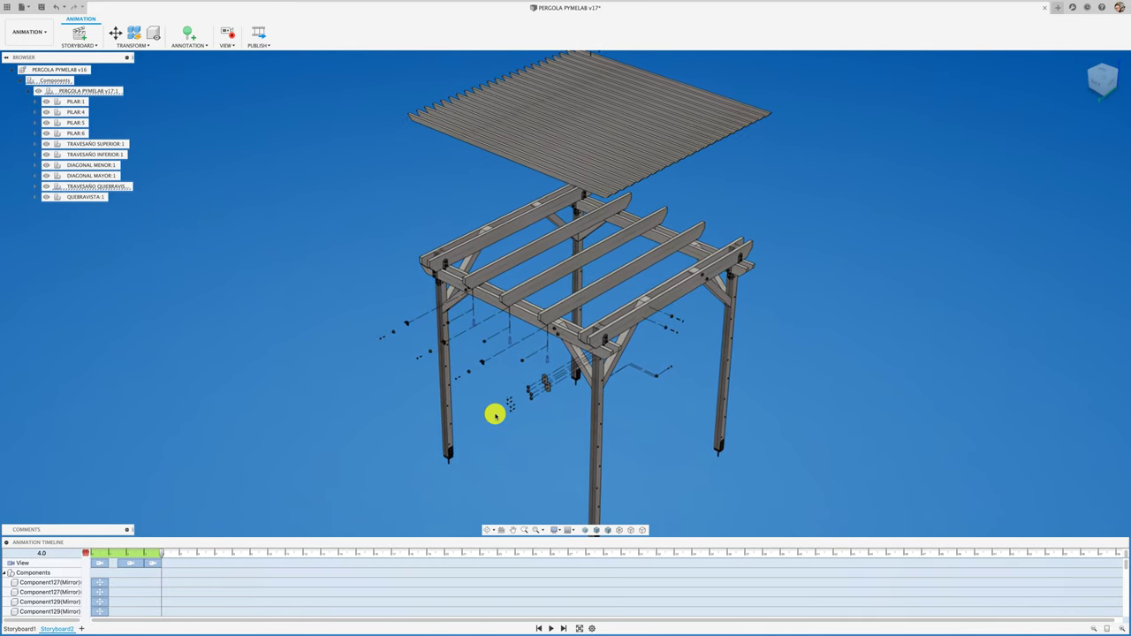
scroll(495, 414, "up", 2)
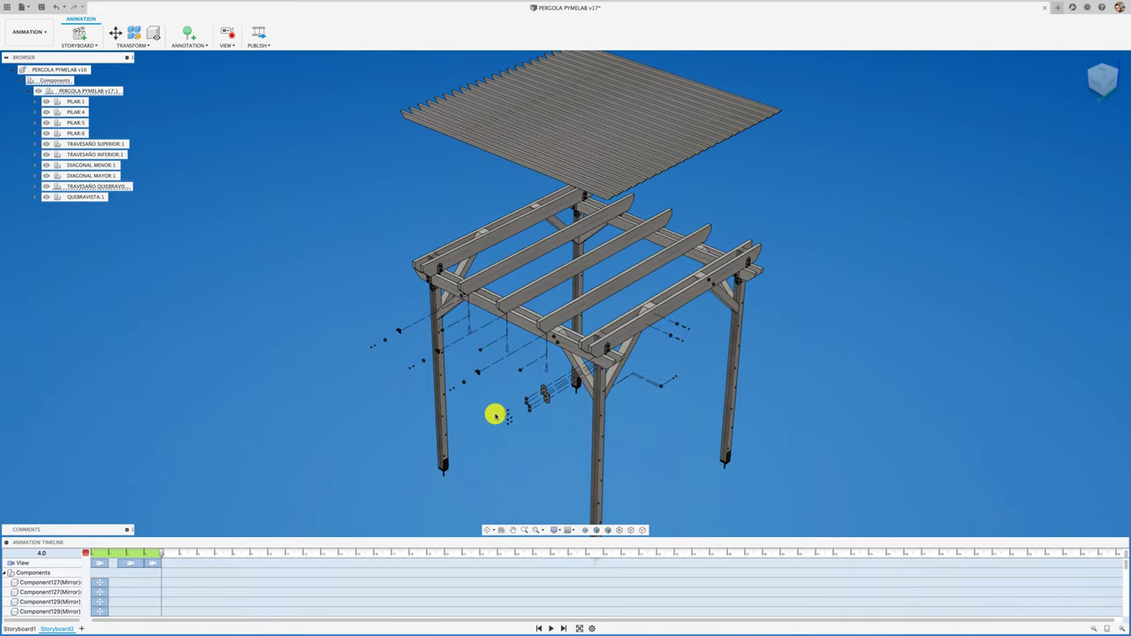
left_click(576, 302)
left_click(548, 280, "ctrl")
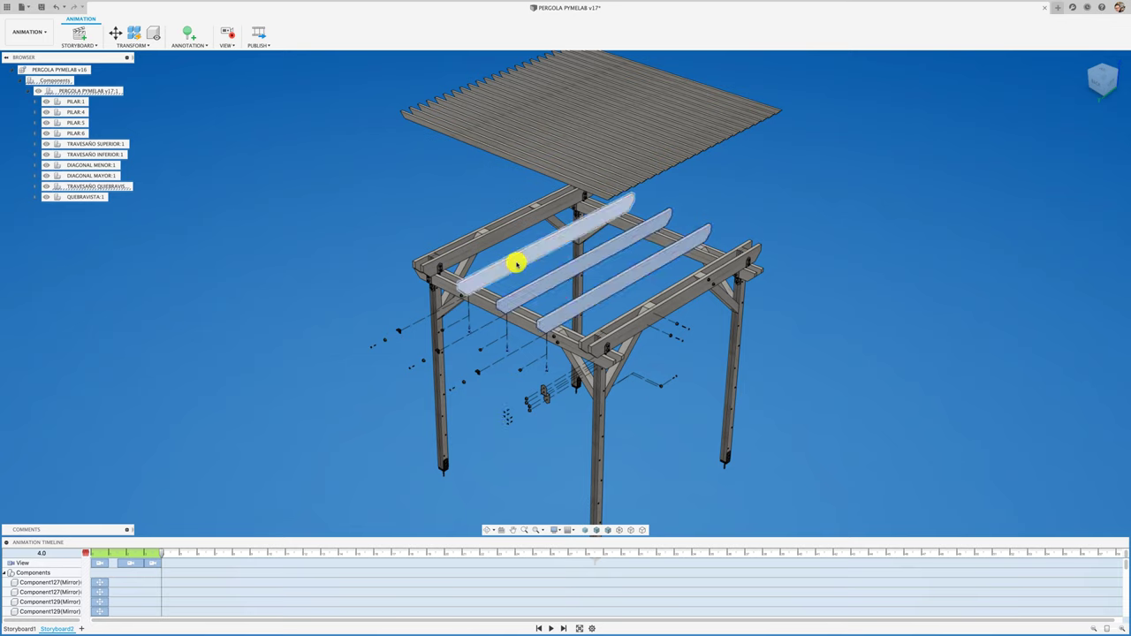
left_click(517, 263, "ctrl")
key("m")
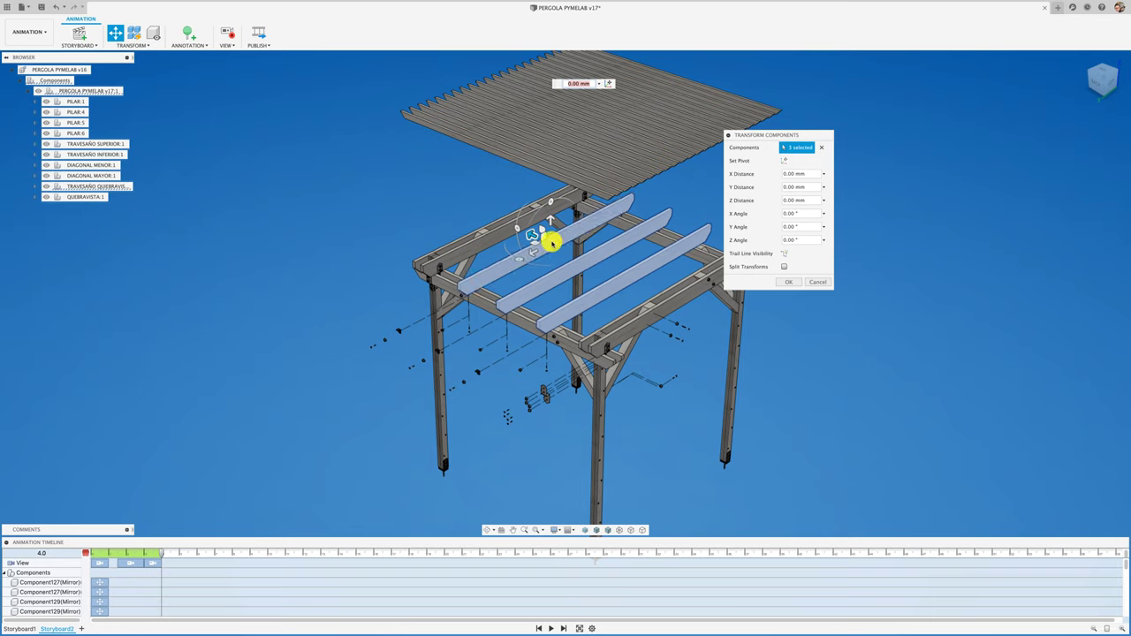
left_click_drag(551, 220, 551, 160)
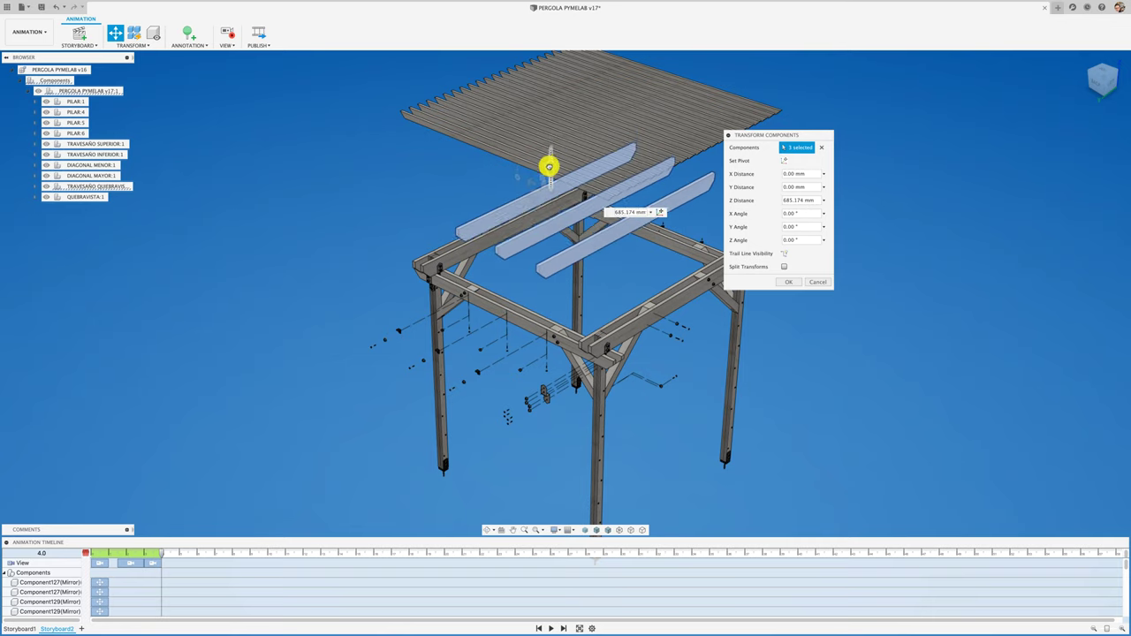
left_click(787, 283)
left_click(299, 358)
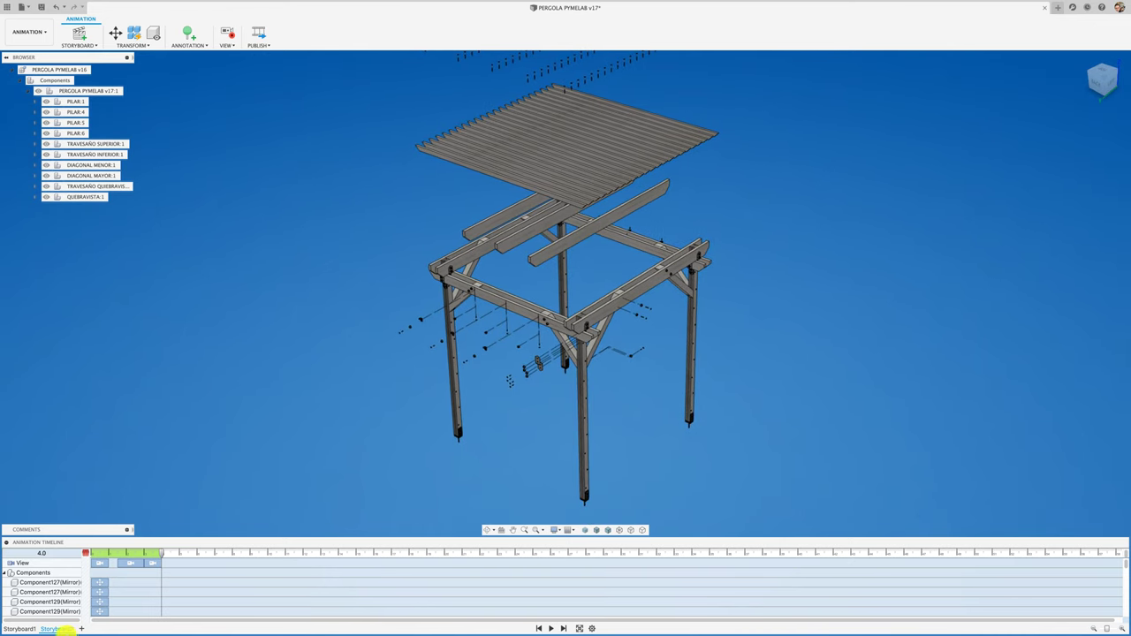
Create Storyboard3 with the Clean start option, beginning from the fully assembled pergola.
left_click(80, 629)
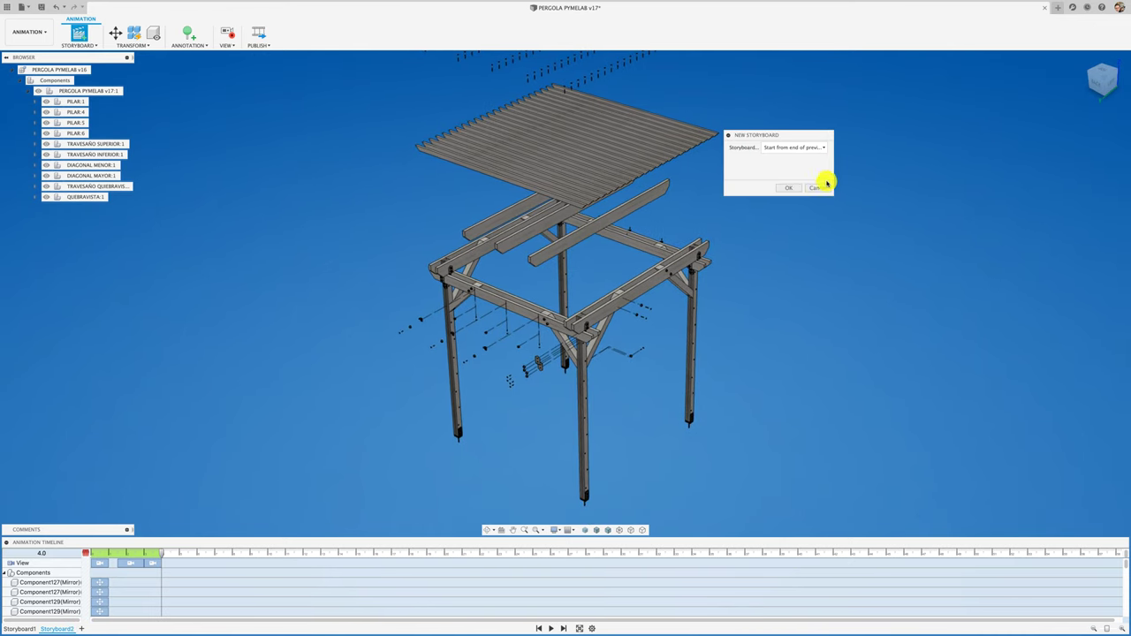
left_click(825, 149)
left_click(797, 158)
left_click(789, 188)
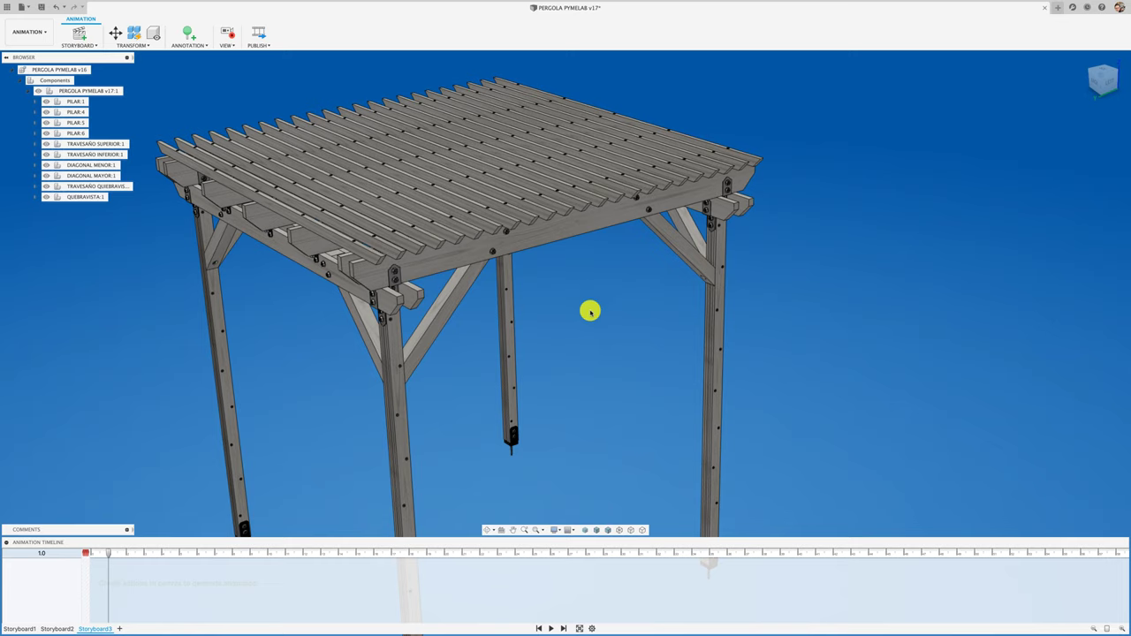
scroll(590, 311, "down", 5)
scroll(590, 311, "down", 5)
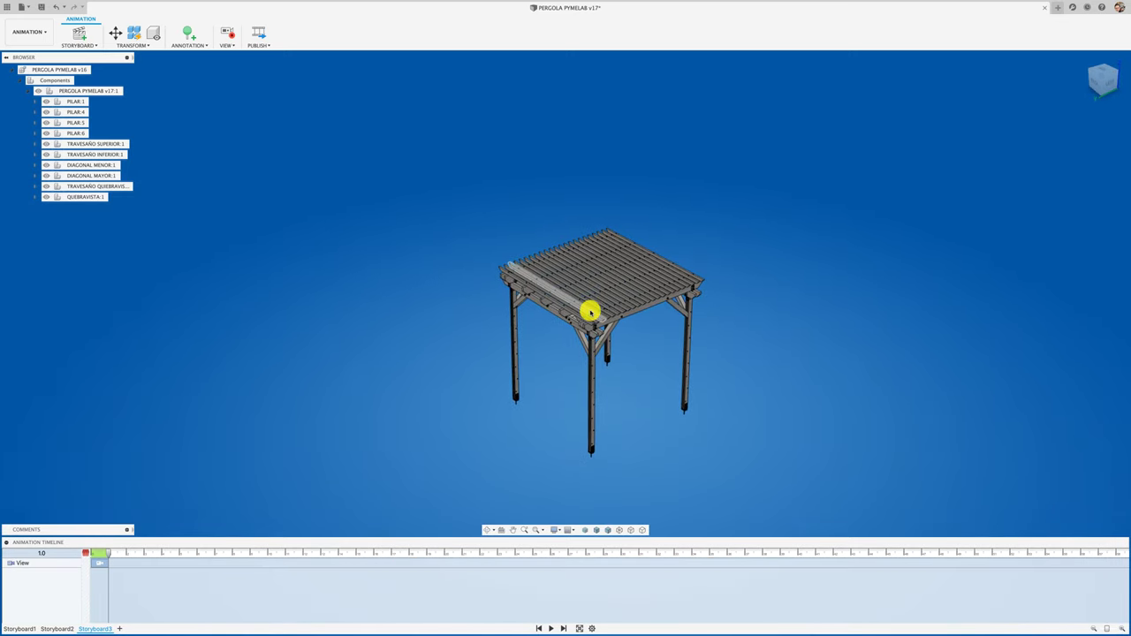
mouse_move(591, 311)
middle_mouse_down("shift")
mouse_move(601, 384)
mouse_move(575, 406)
mouse_move(459, 364)
middle_mouse_up("shift")
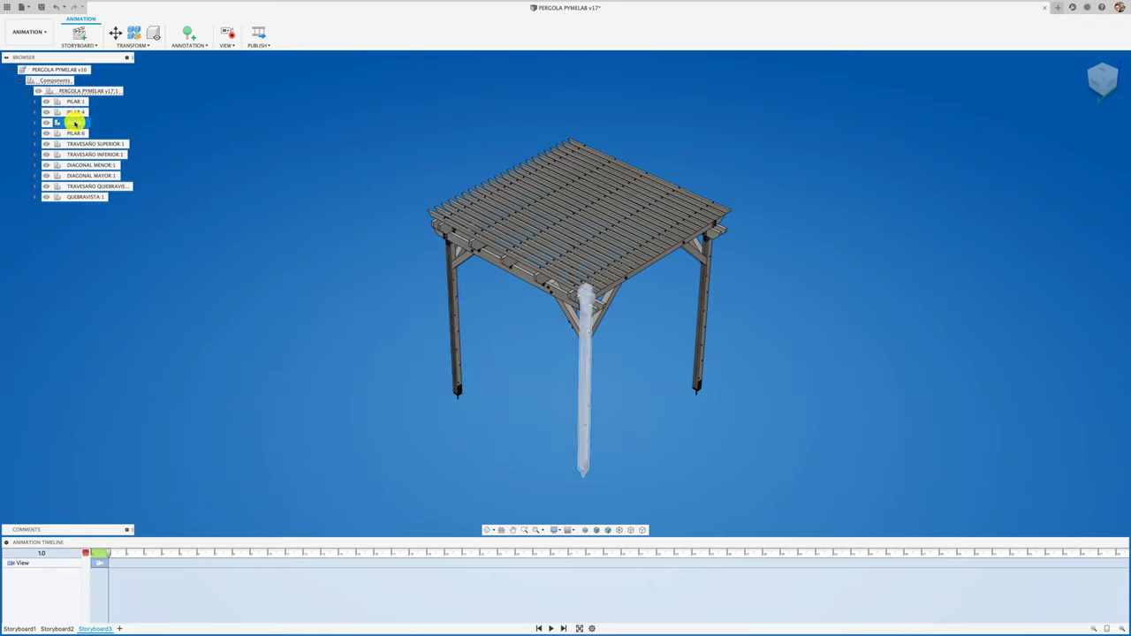
Hide PILAR:1, PILAR:4, PILAR:6, the crossbeams, the diagonal braces, the roof crossbeams and the roof slats.
right_click(75, 124)
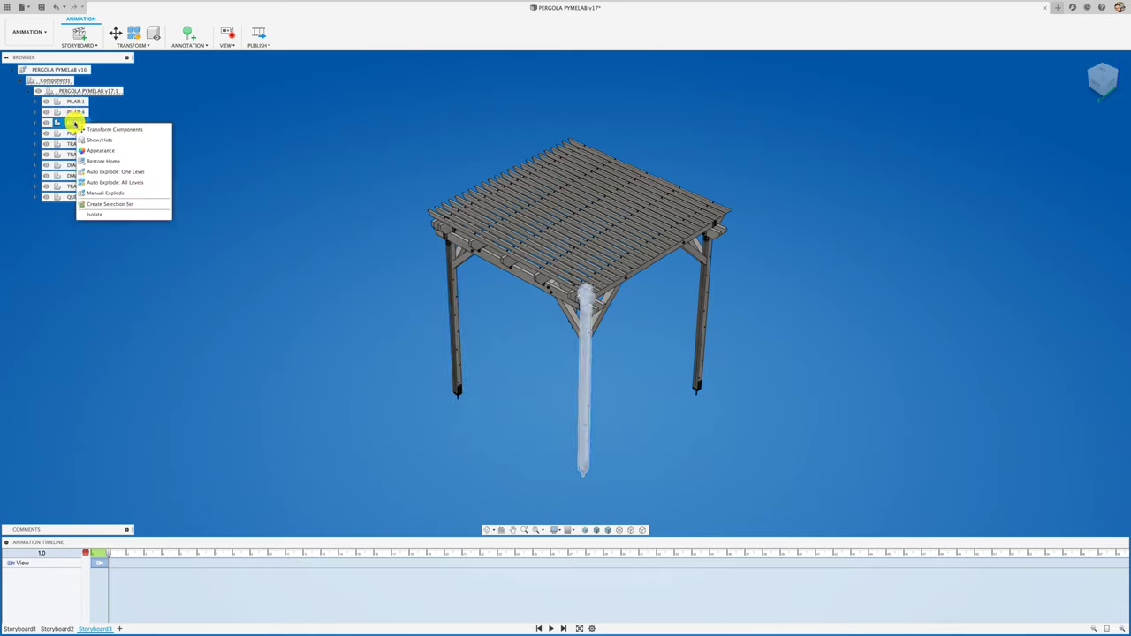
key("Escape")
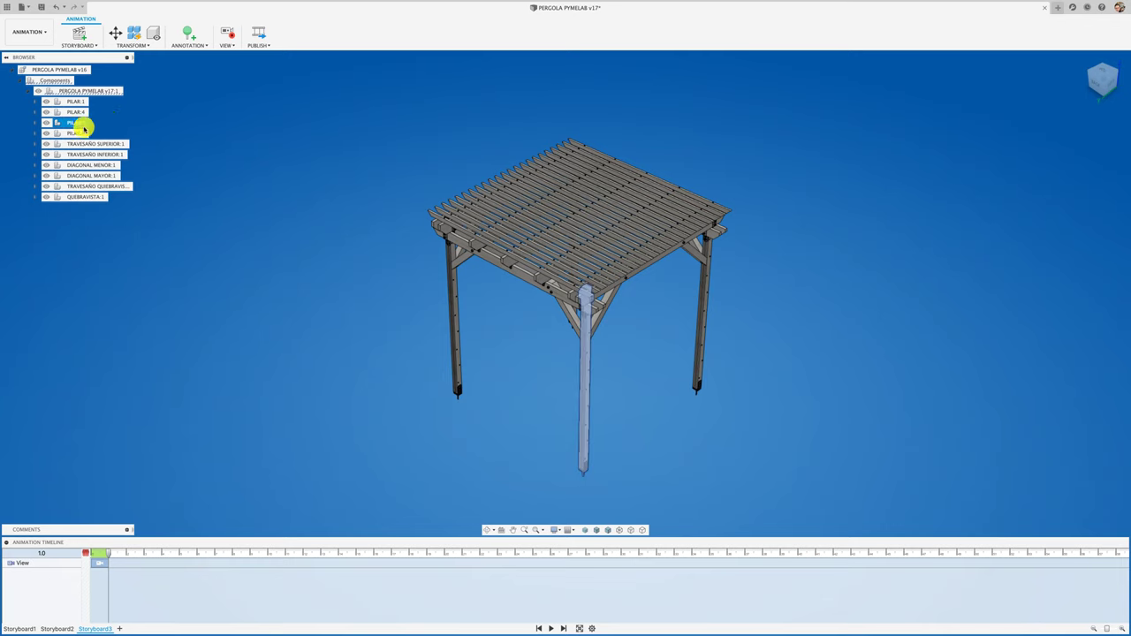
left_click(46, 134, "ctrl")
left_click(46, 155)
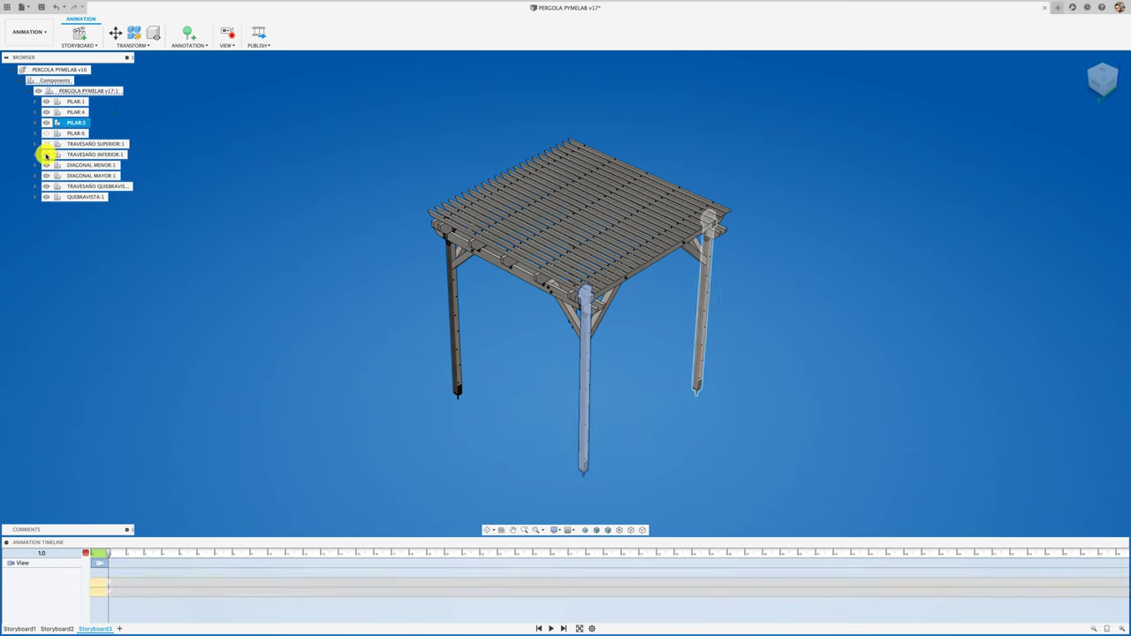
left_click(46, 166)
left_click(46, 176)
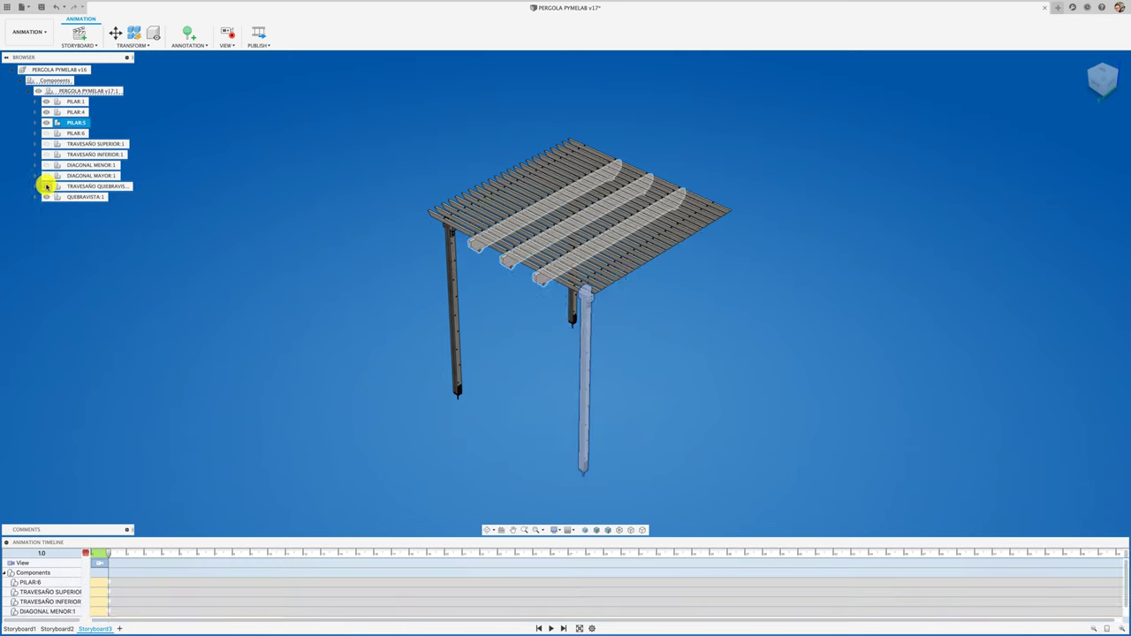
left_click(46, 187)
left_click(46, 197)
left_click(48, 112, "ctrl")
left_click(46, 112)
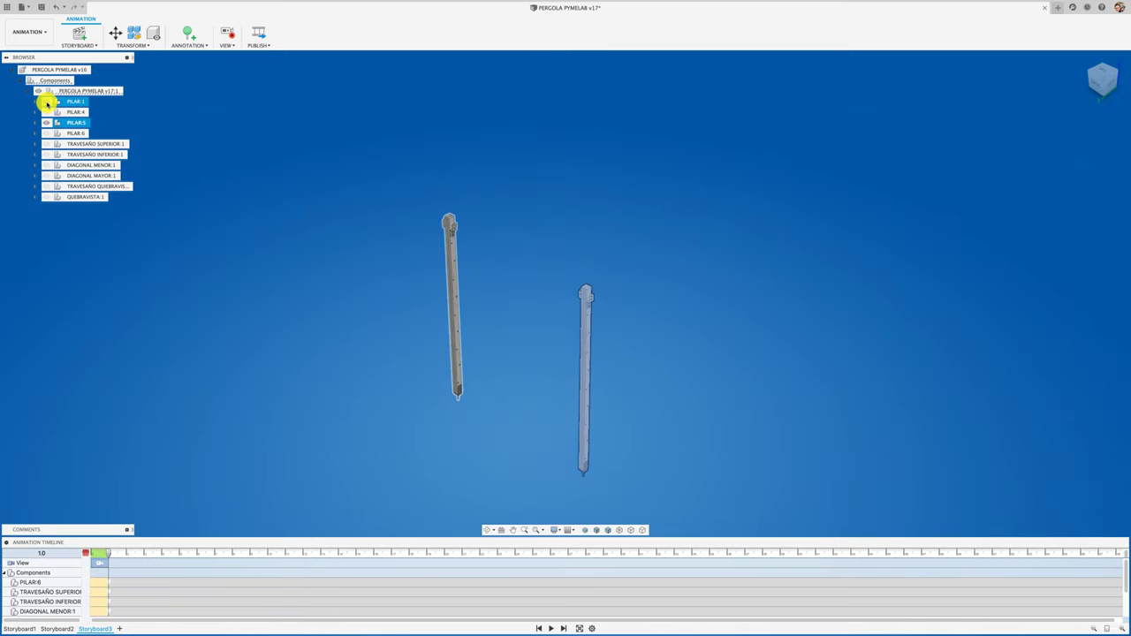
left_click(46, 102)
left_click(337, 214)
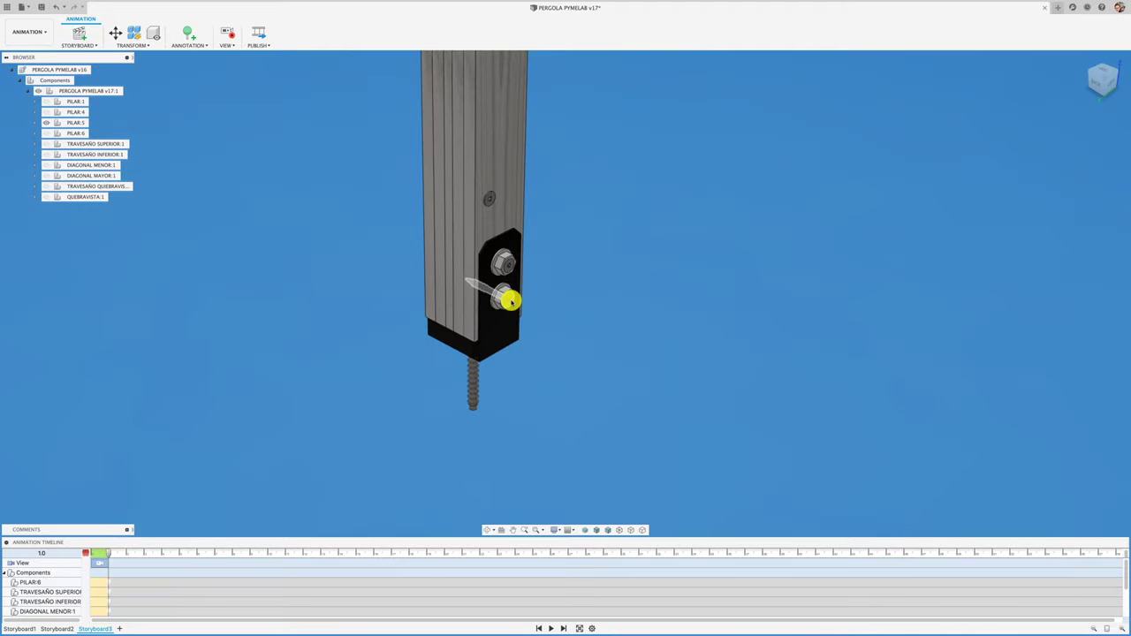
Pull the near-side screws and nuts out of the base bracket, with the screws farther out than the nuts.
left_click(510, 300)
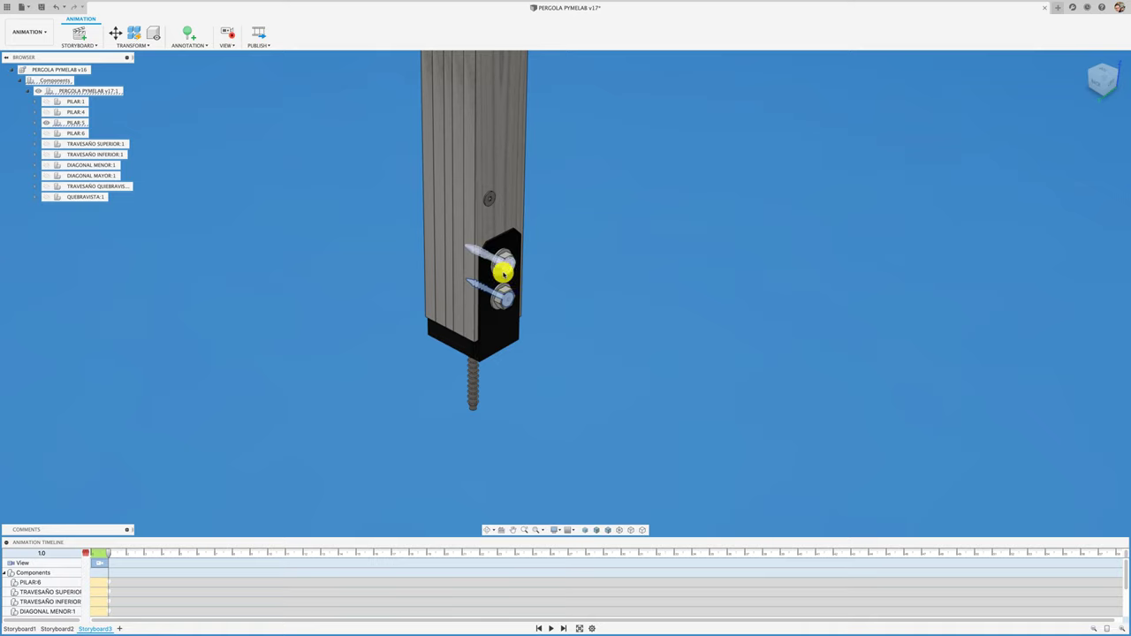
left_click(502, 272)
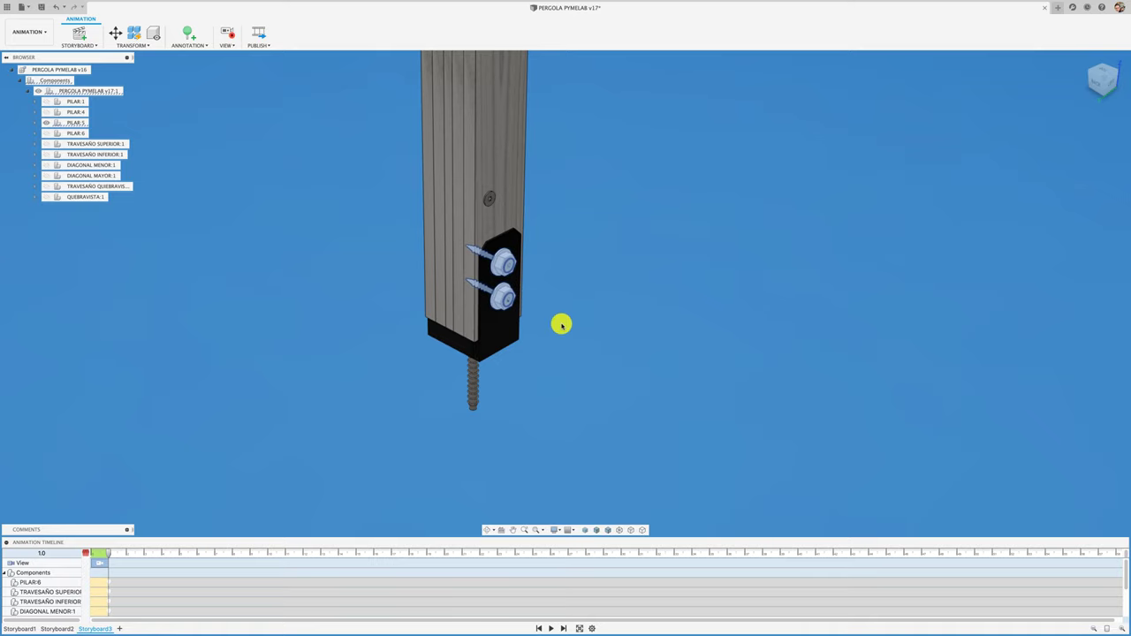
key("m")
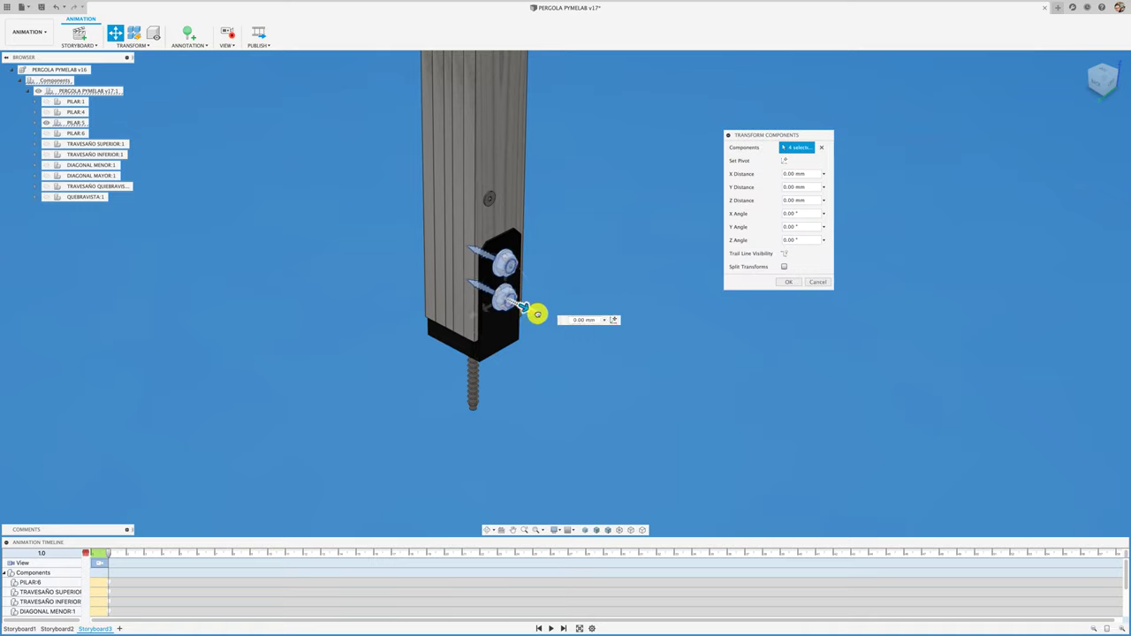
left_click_drag(537, 313, 708, 378)
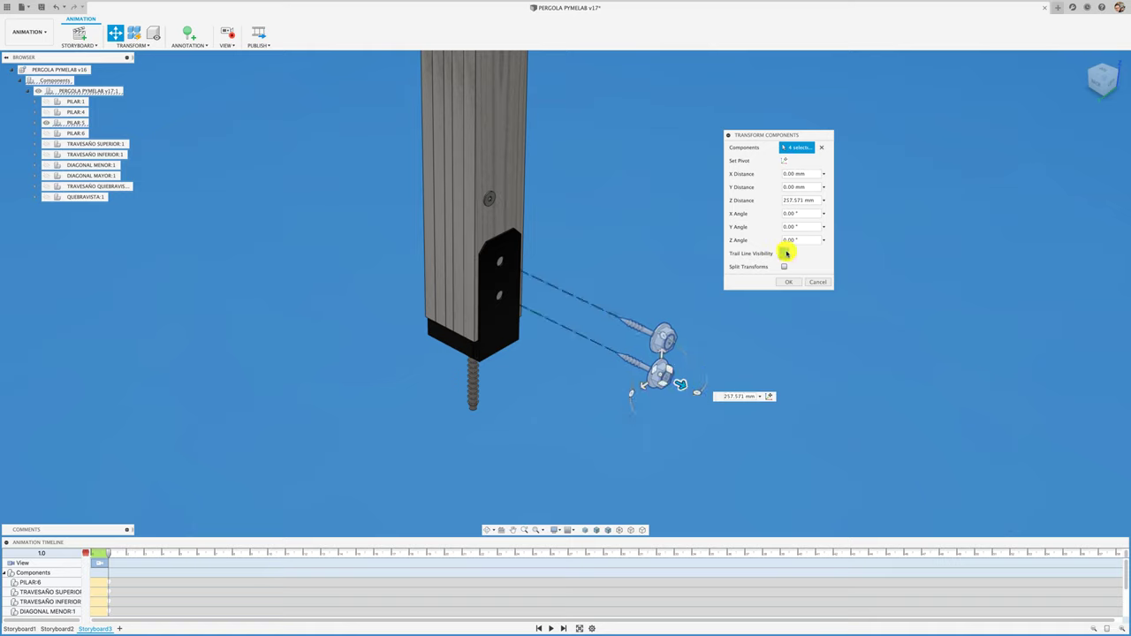
left_click(637, 328)
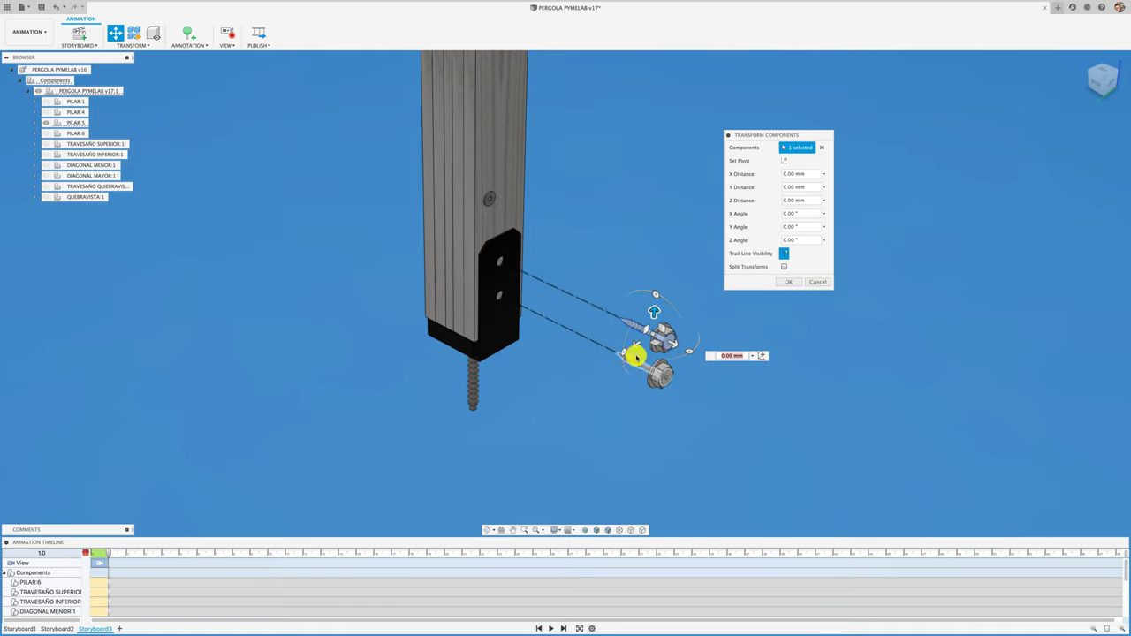
left_click(633, 365, "shift")
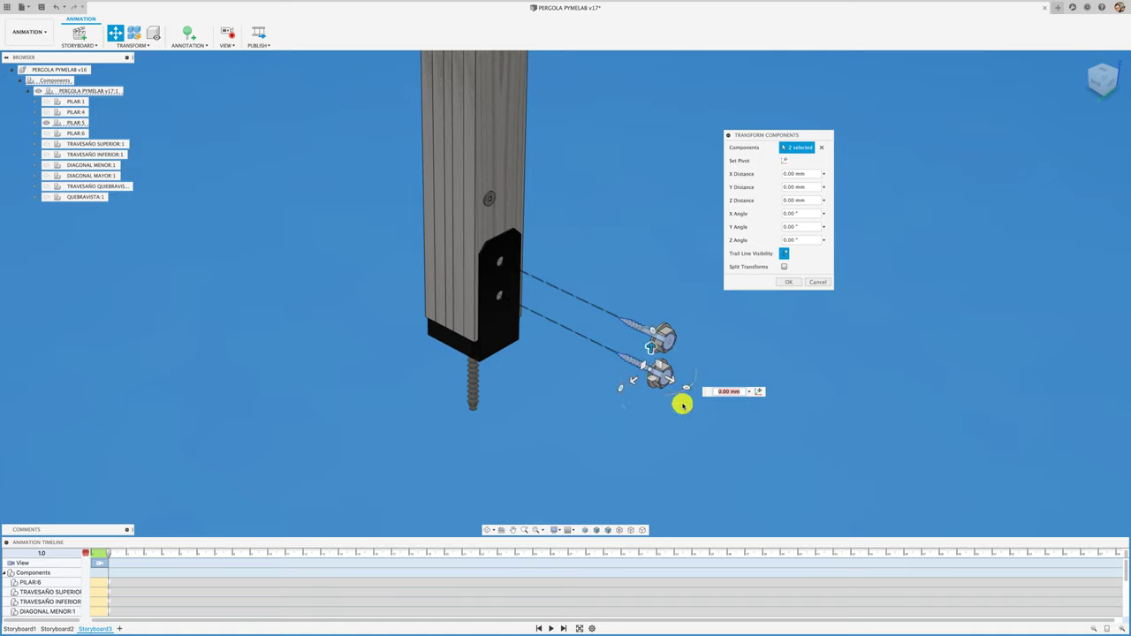
left_click_drag(676, 382, 793, 425)
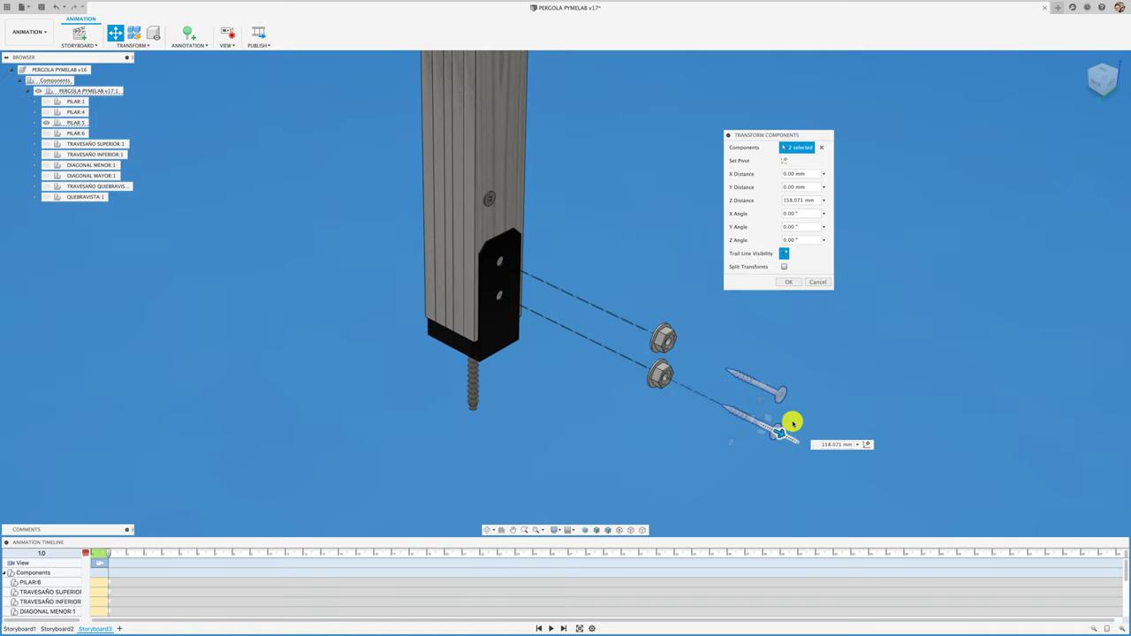
left_click(789, 282)
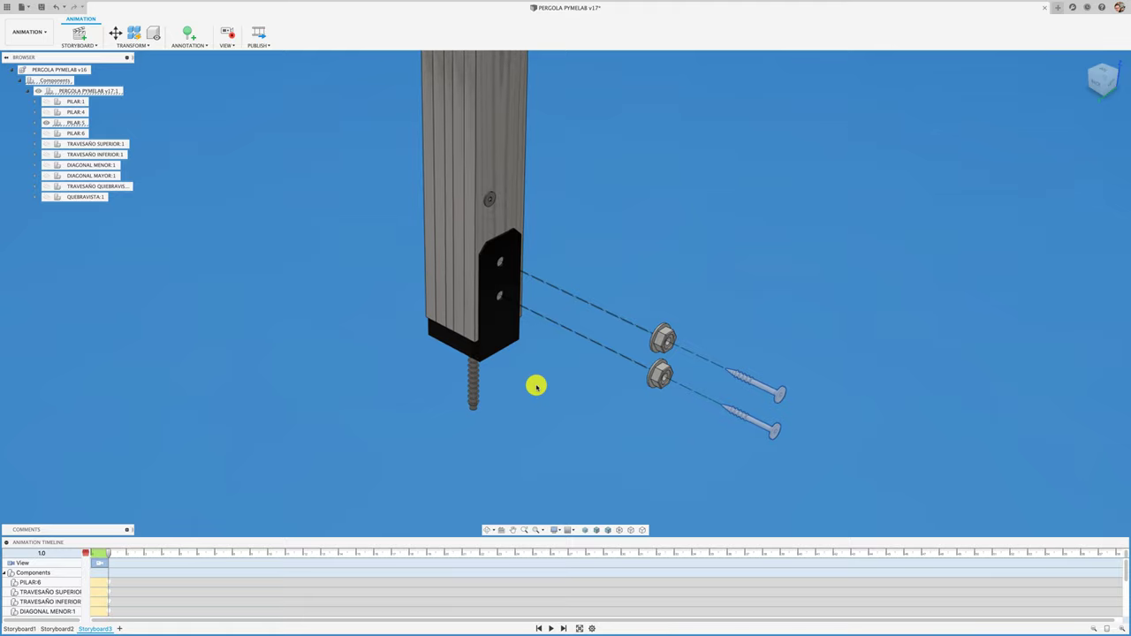
Explode the far-side screws and nuts the same way, with the screws pulled past their nuts.
middle_click_drag(536, 386, 506, 404, "shift")
scroll(505, 403, "up", 2)
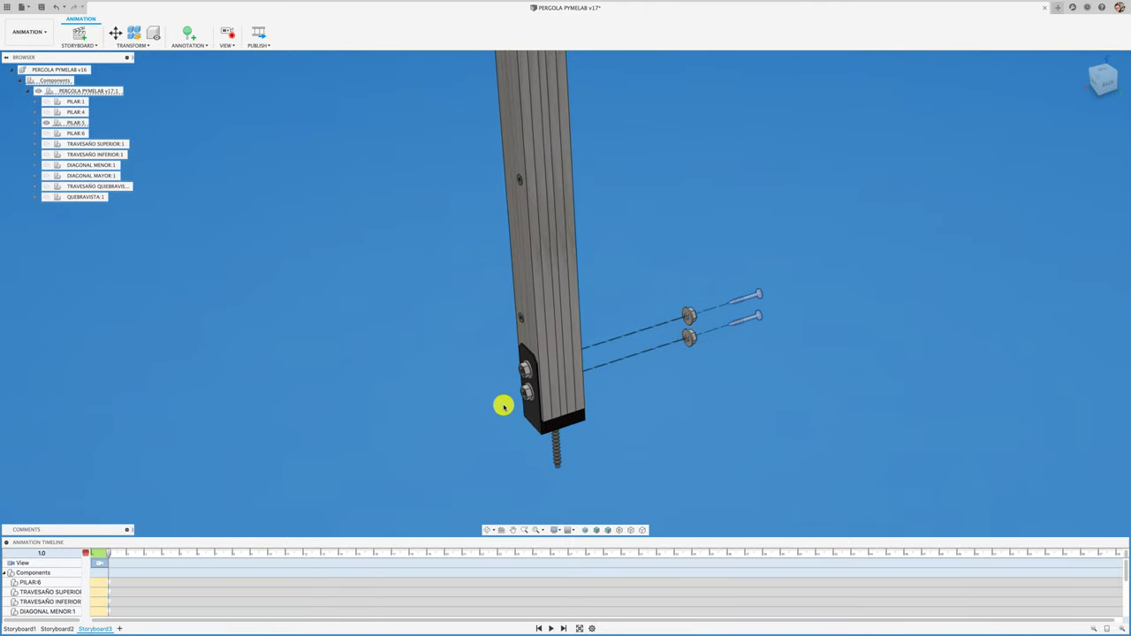
scroll(505, 404, "up", 3)
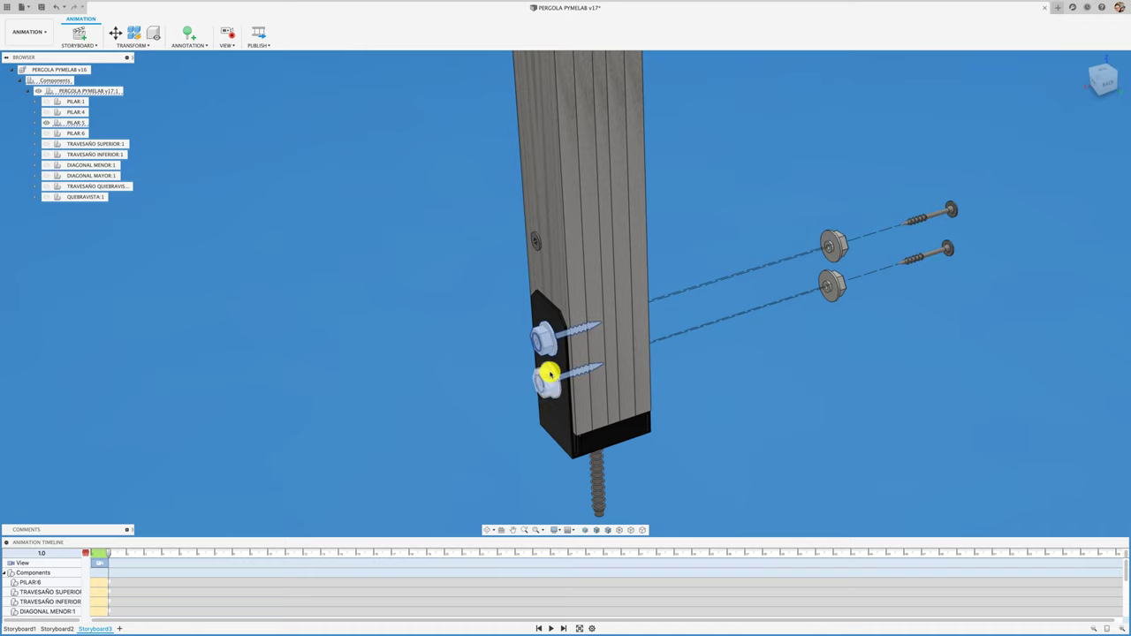
key("m")
left_click_drag(524, 391, 362, 448)
key("Return")
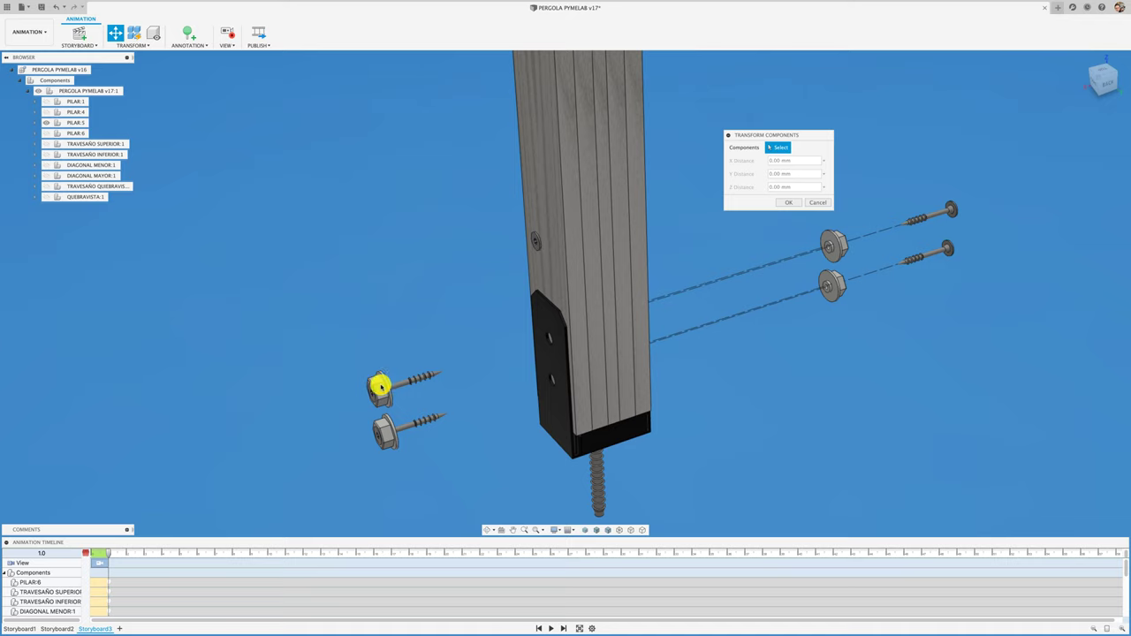
left_click(408, 426)
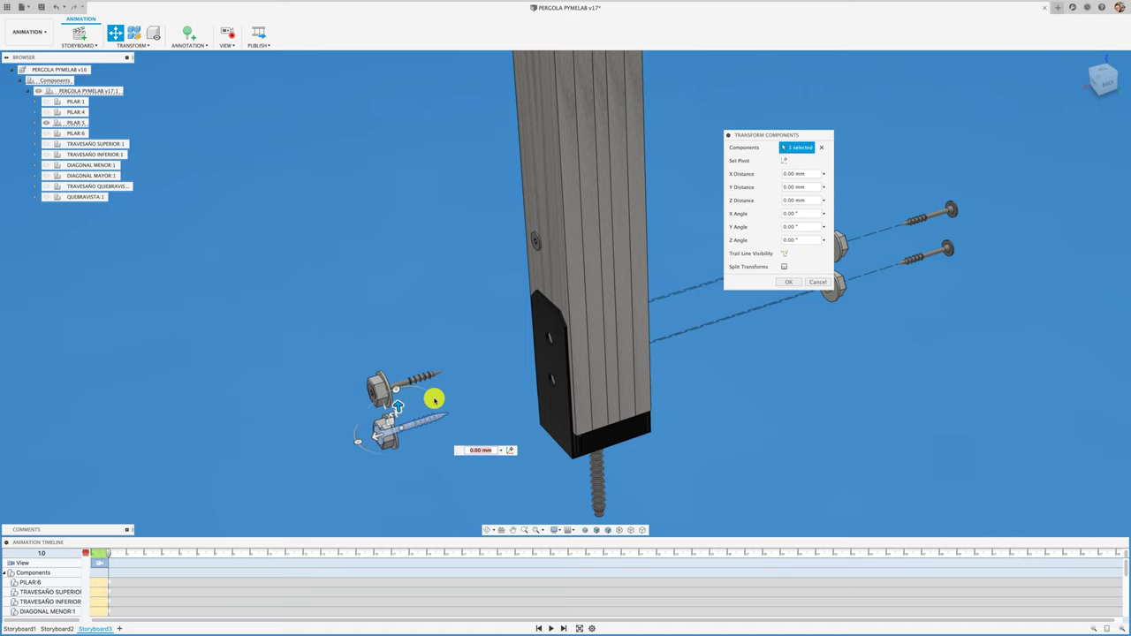
left_click(405, 382)
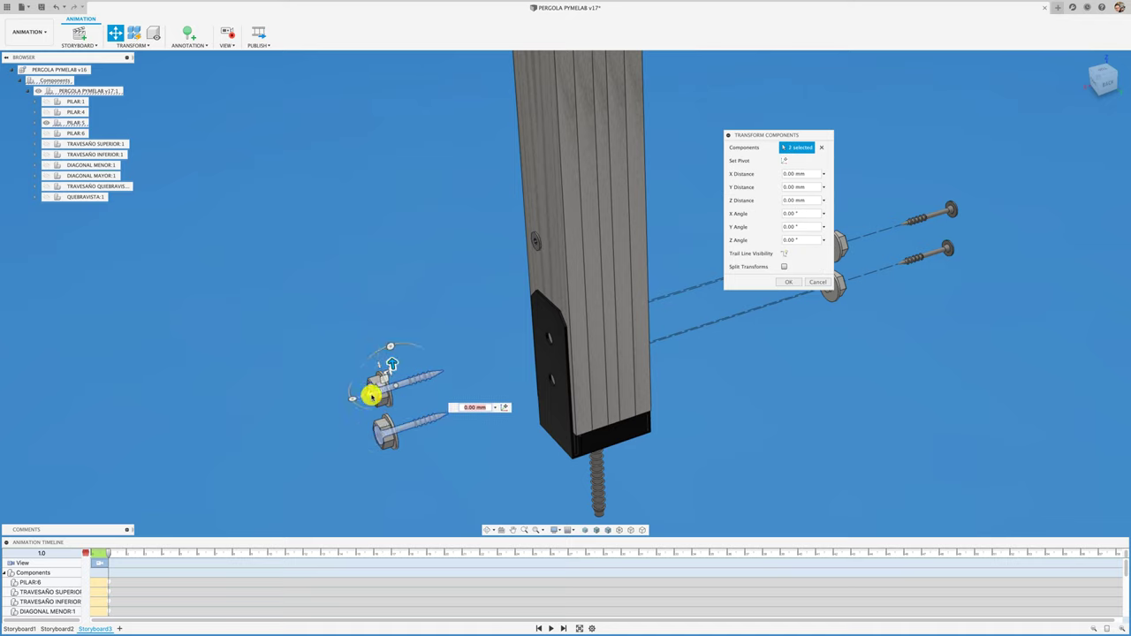
left_click_drag(371, 394, 213, 438)
left_click(792, 284)
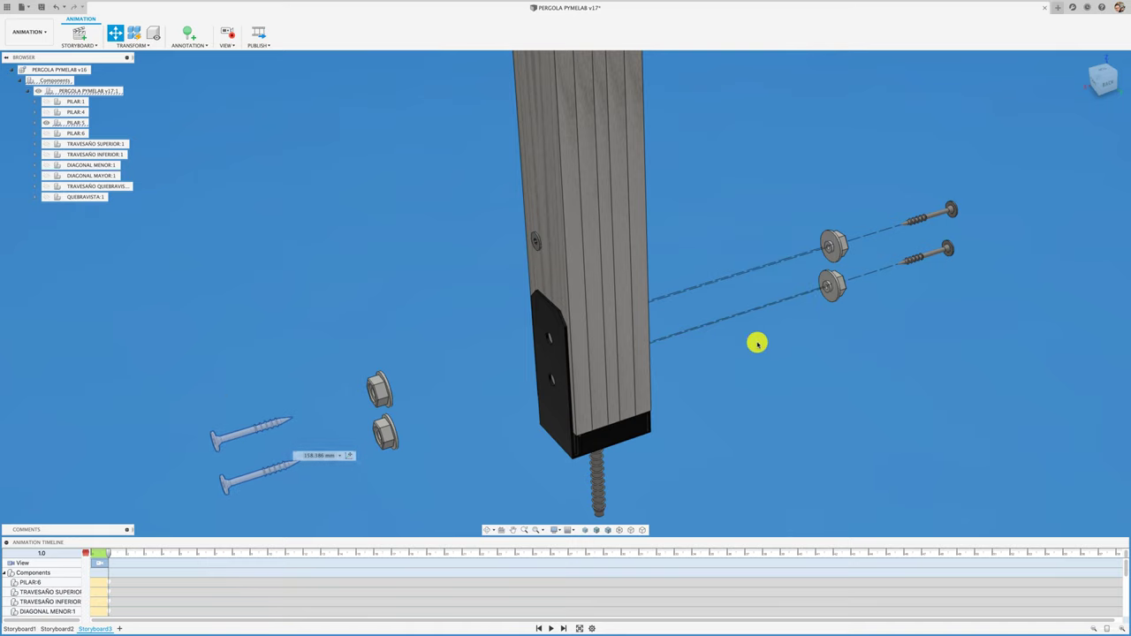
Tilt the pillar and select the lag screw and the black base bracket.
scroll(747, 366, "down", 3)
mouse_move(748, 366)
middle_mouse_down("shift")
mouse_move(713, 377)
mouse_move(534, 366)
middle_mouse_up("shift")
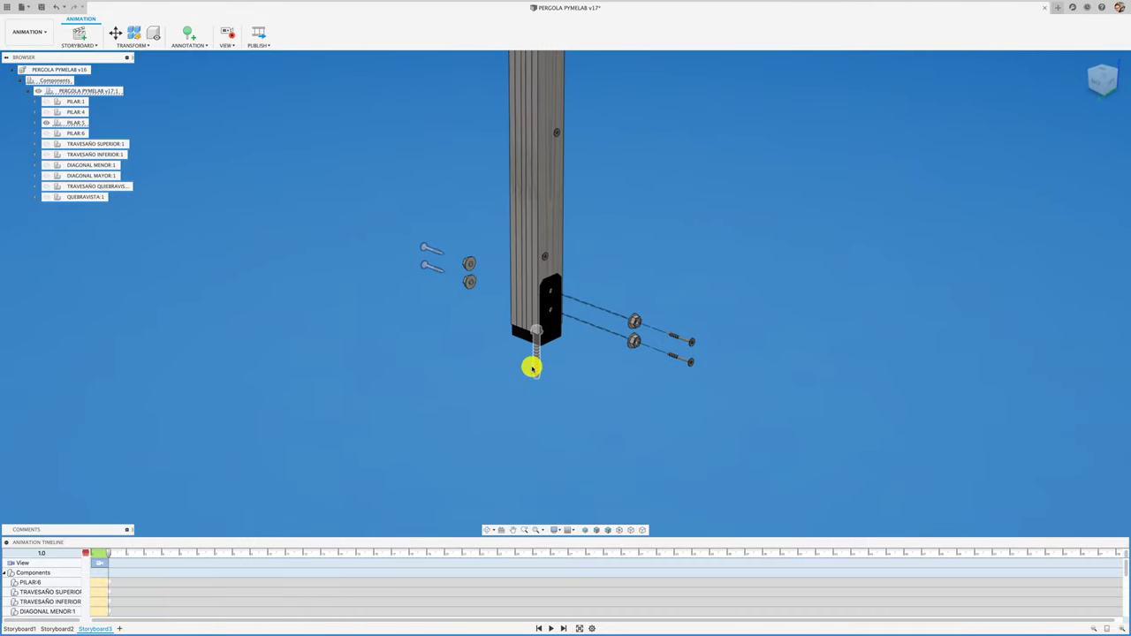
left_click(533, 367)
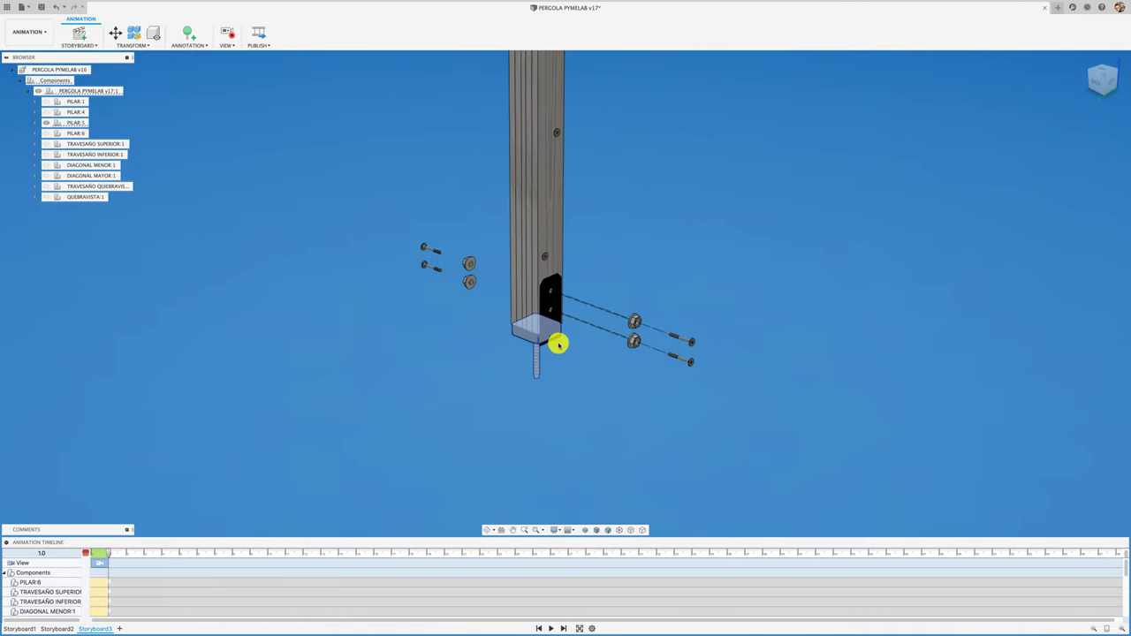
left_click(552, 334)
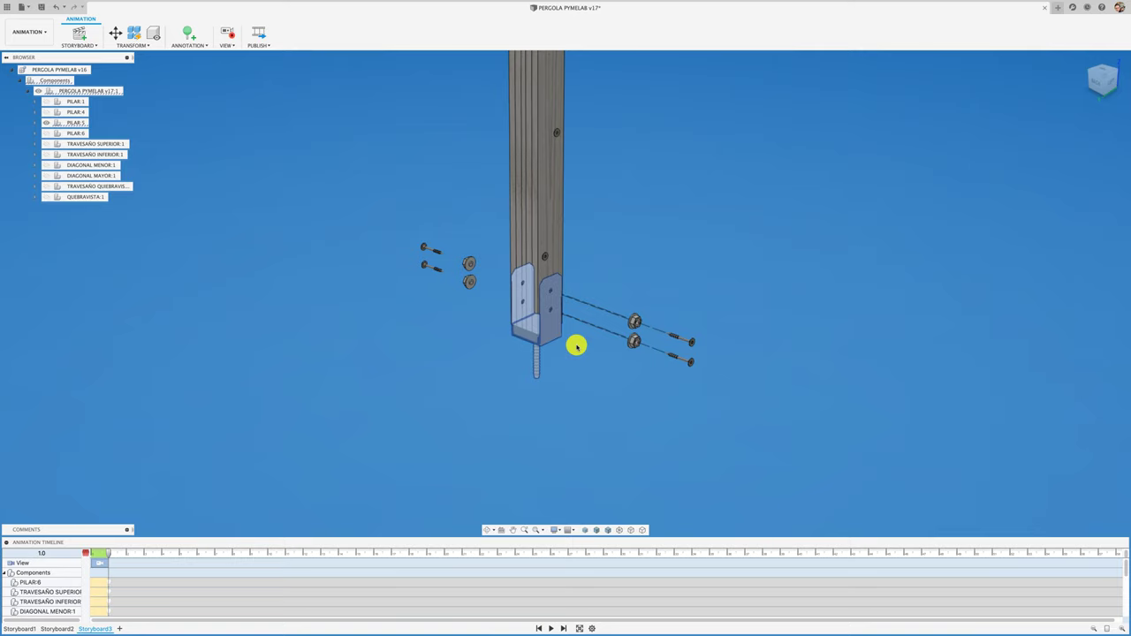
Lower the base bracket away below the pillar.
key("m")
mouse_move(539, 287)
left_mouse_down()
mouse_move(533, 423)
mouse_move(533, 411)
left_mouse_up()
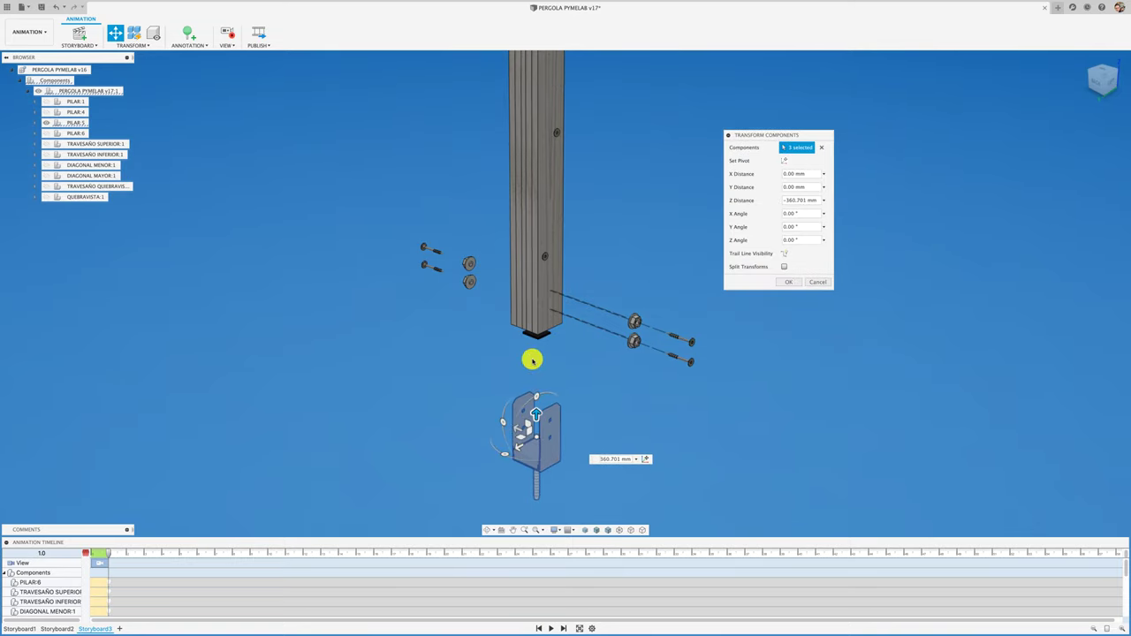
middle_click_drag(602, 399, 586, 347)
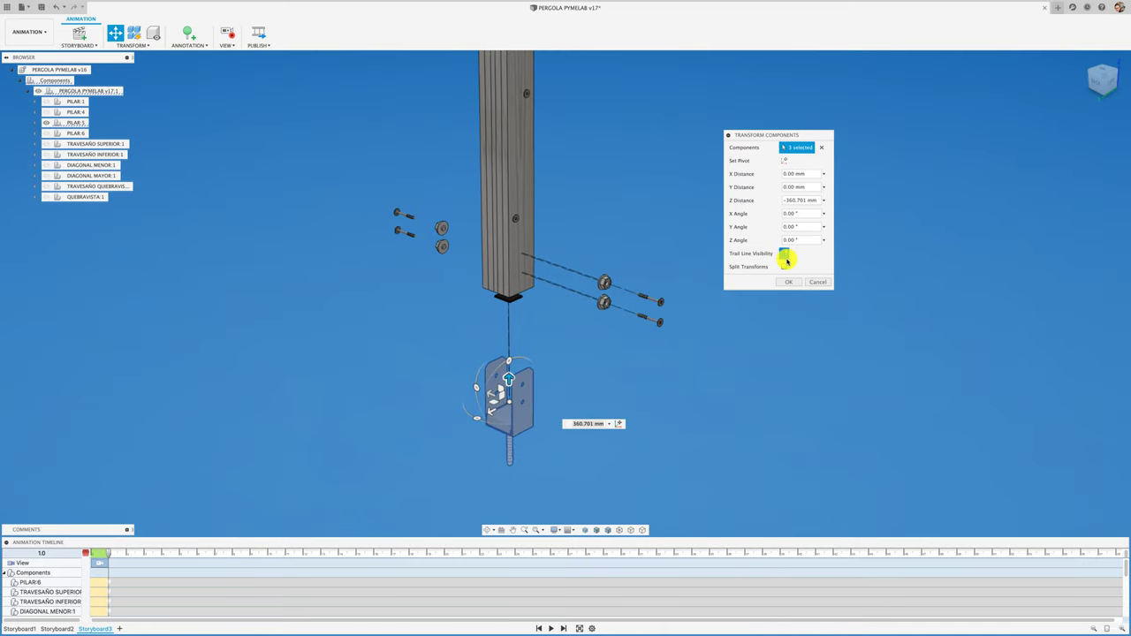
left_click(789, 282)
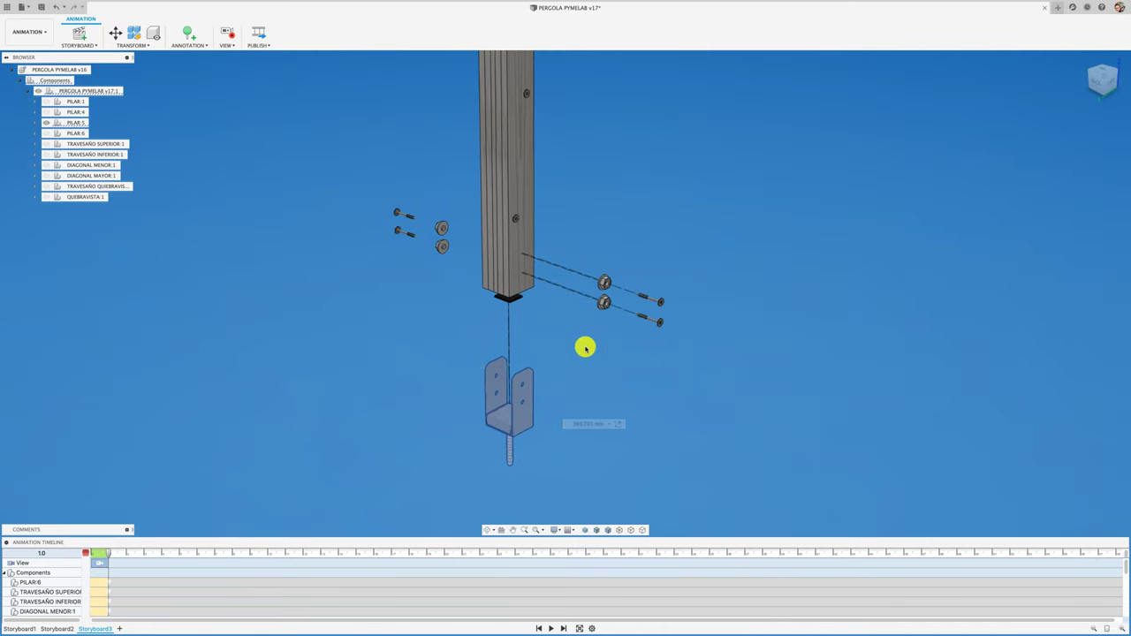
Lift the base plate up between the bracket and the pillar.
left_click(498, 425)
key("m")
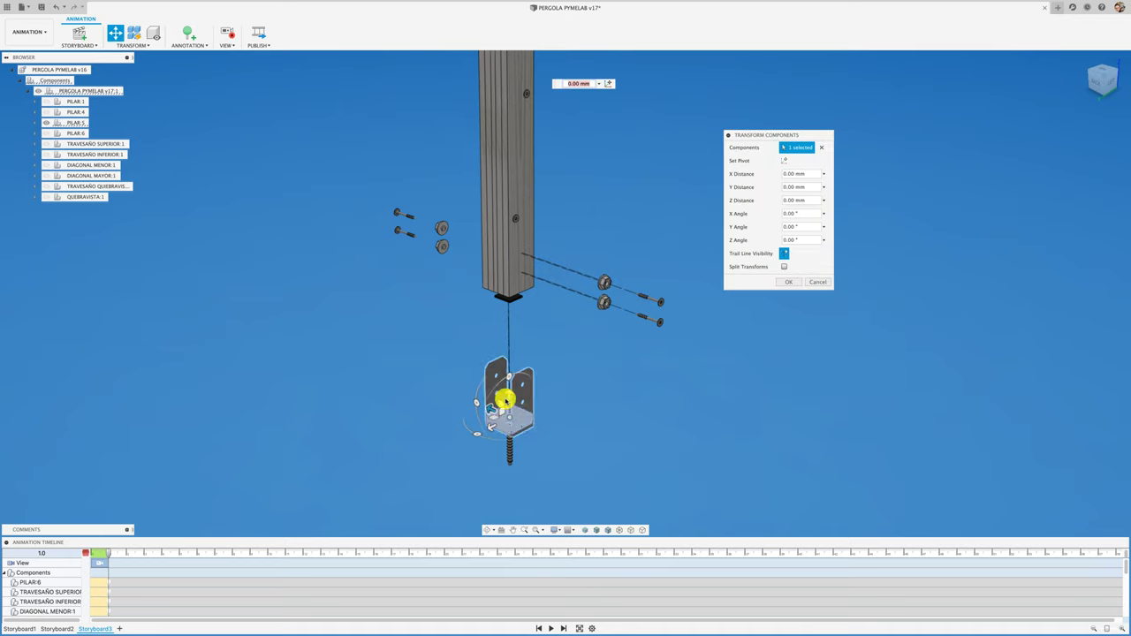
left_click_drag(497, 423, 511, 310)
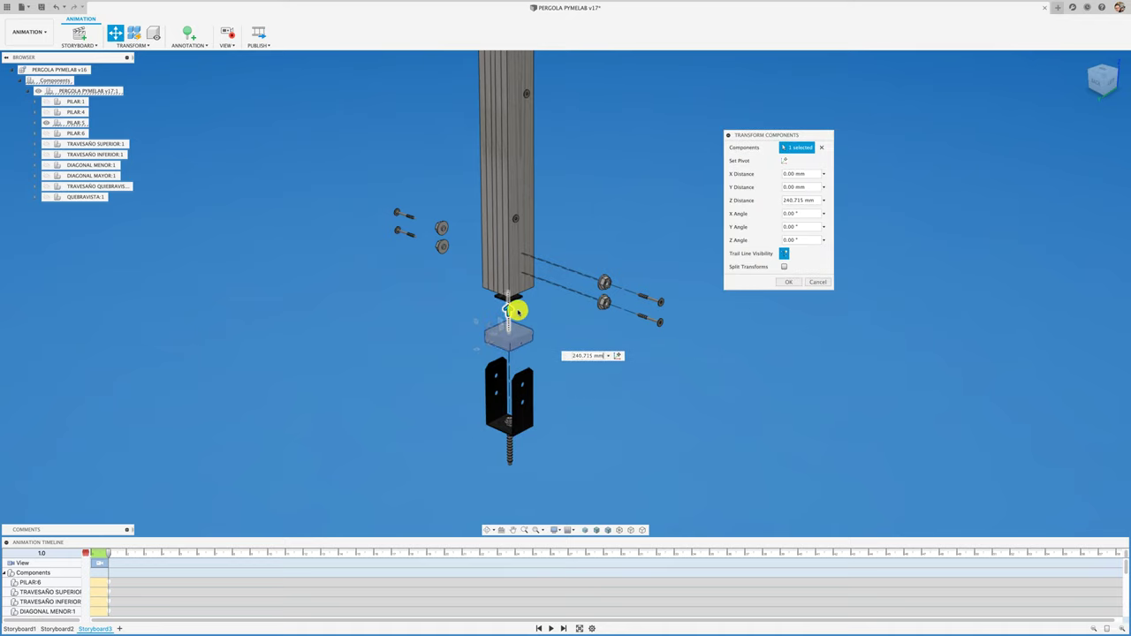
left_click(790, 282)
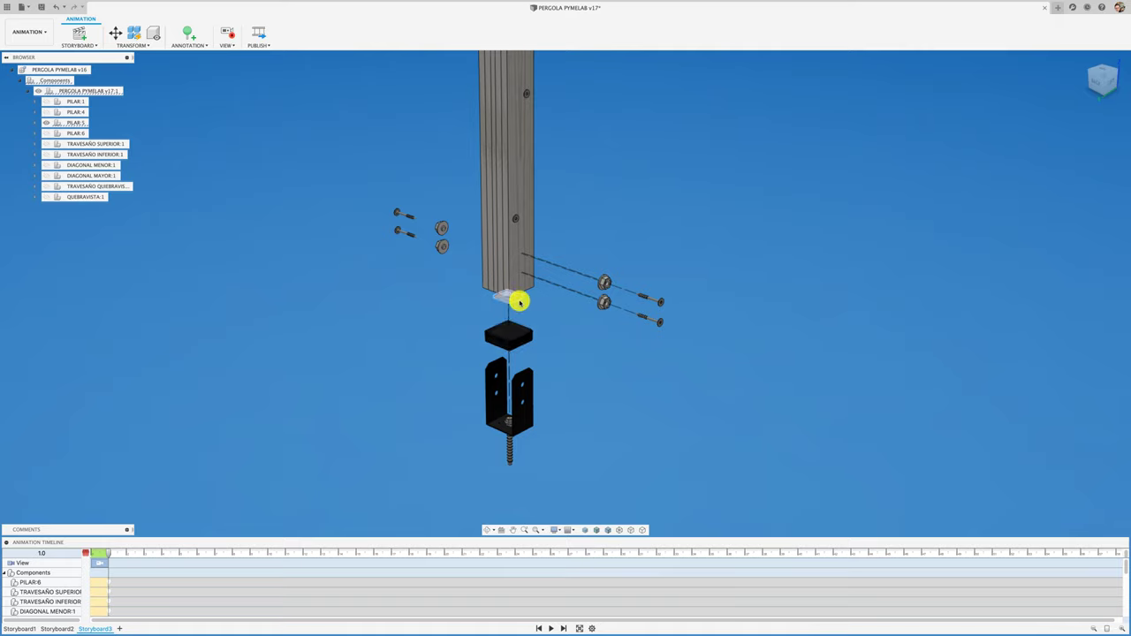
Lower the small fixing piece at the pillar's foot 275.455 mm toward the bracket.
double_click(519, 302)
left_click_drag(504, 273, 510, 370)
left_click(787, 283)
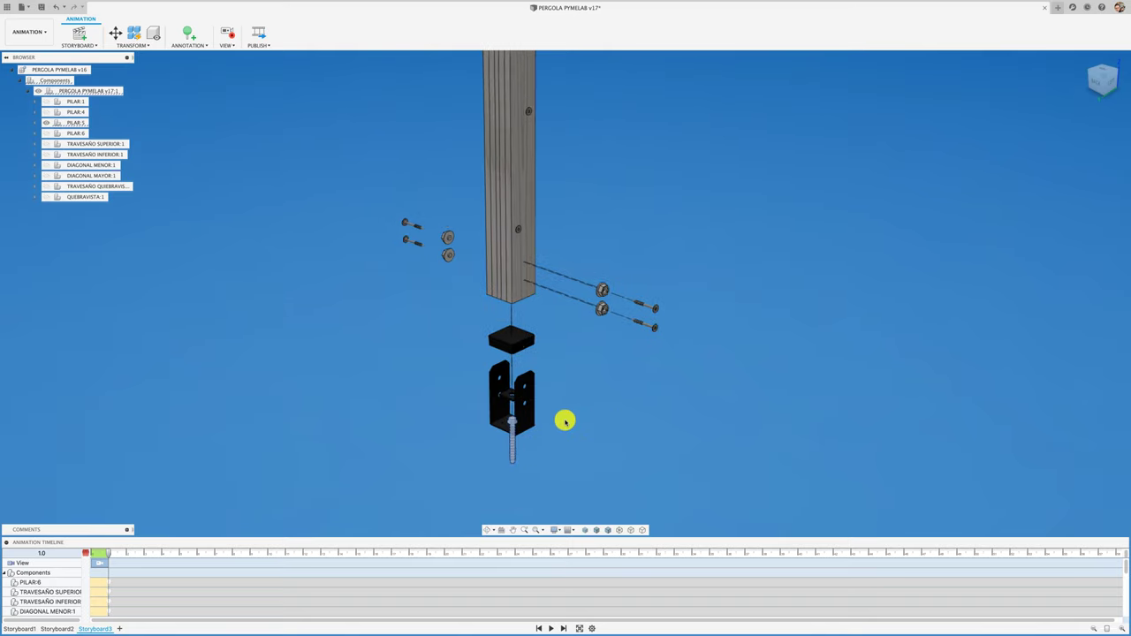
scroll(566, 419, "down", 1)
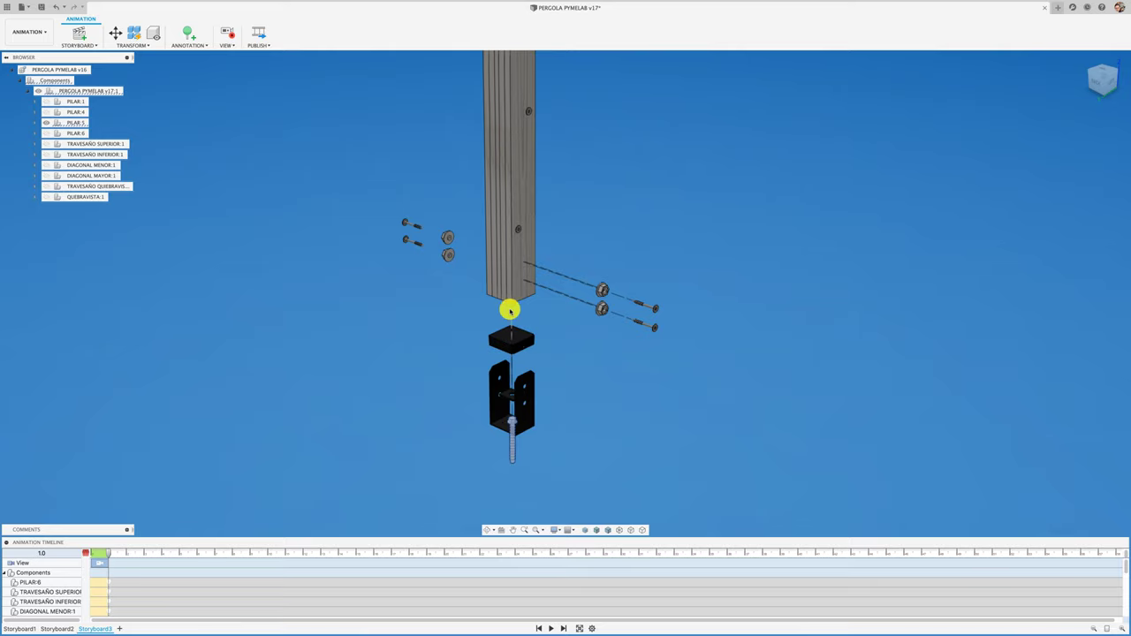
Select all nine side screws along PILAR:5, panning up to reach the higher ones.
scroll(589, 403, "down", 3)
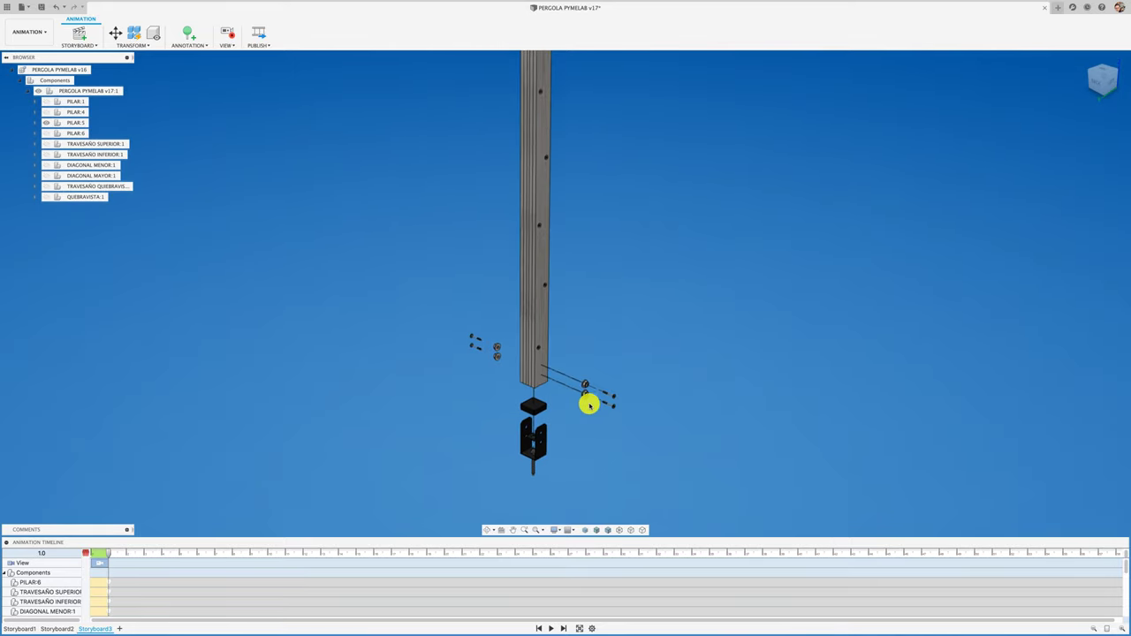
scroll(589, 403, "down", 1)
scroll(579, 403, "down", 2)
scroll(553, 421, "up", 2)
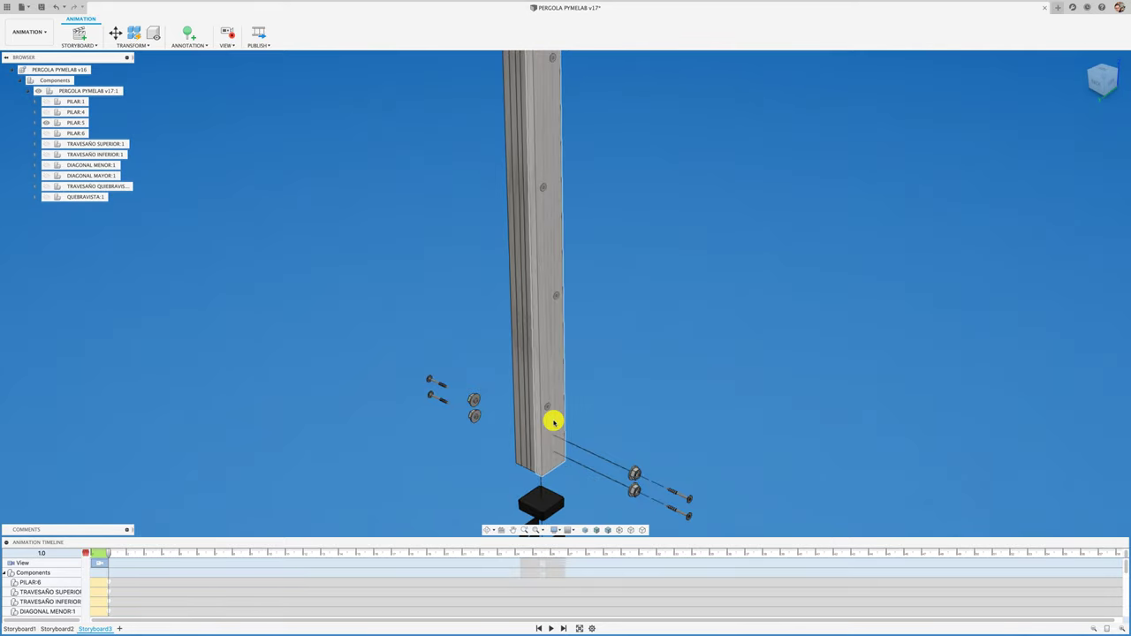
left_click(548, 407)
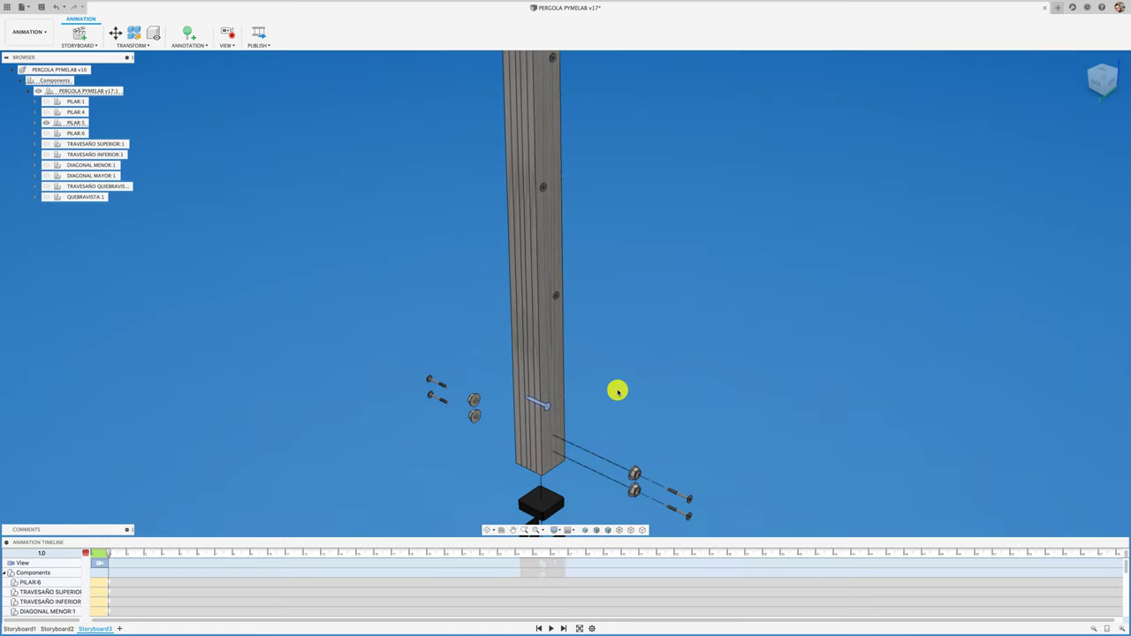
left_click(553, 295)
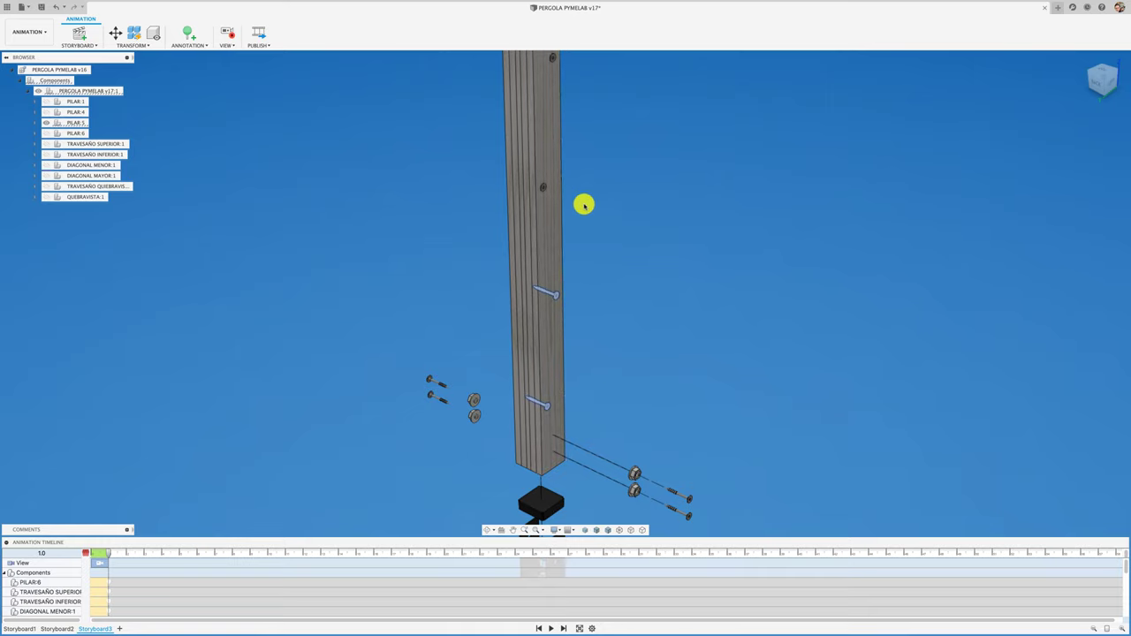
left_click(541, 186)
mouse_move(608, 260)
middle_mouse_down()
mouse_move(606, 353)
mouse_move(605, 297)
middle_mouse_up()
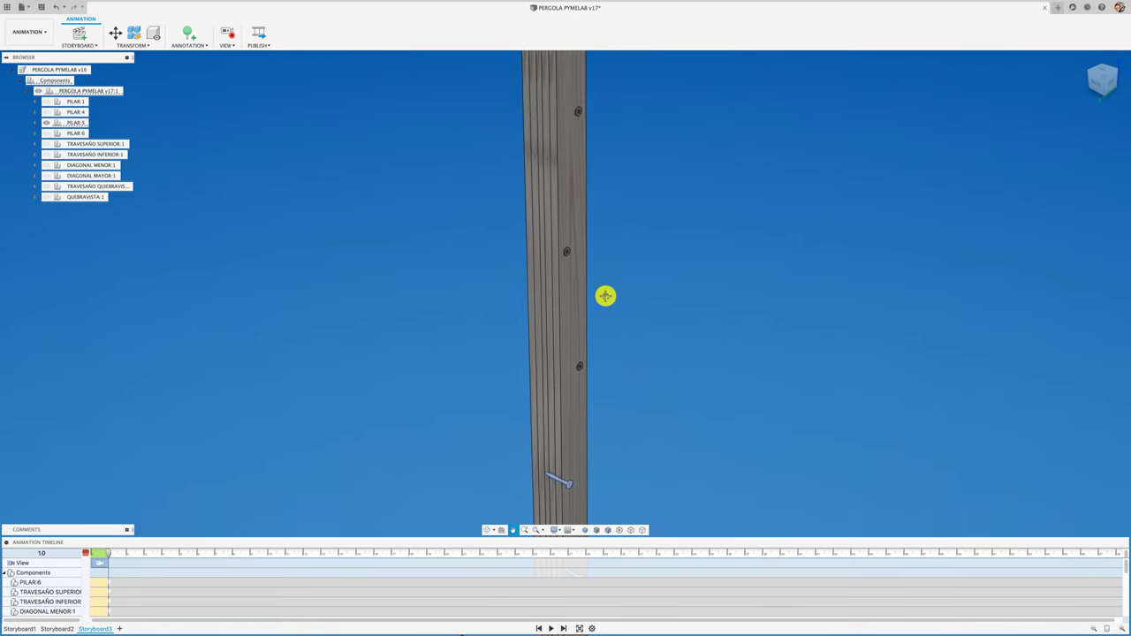
left_click(579, 367)
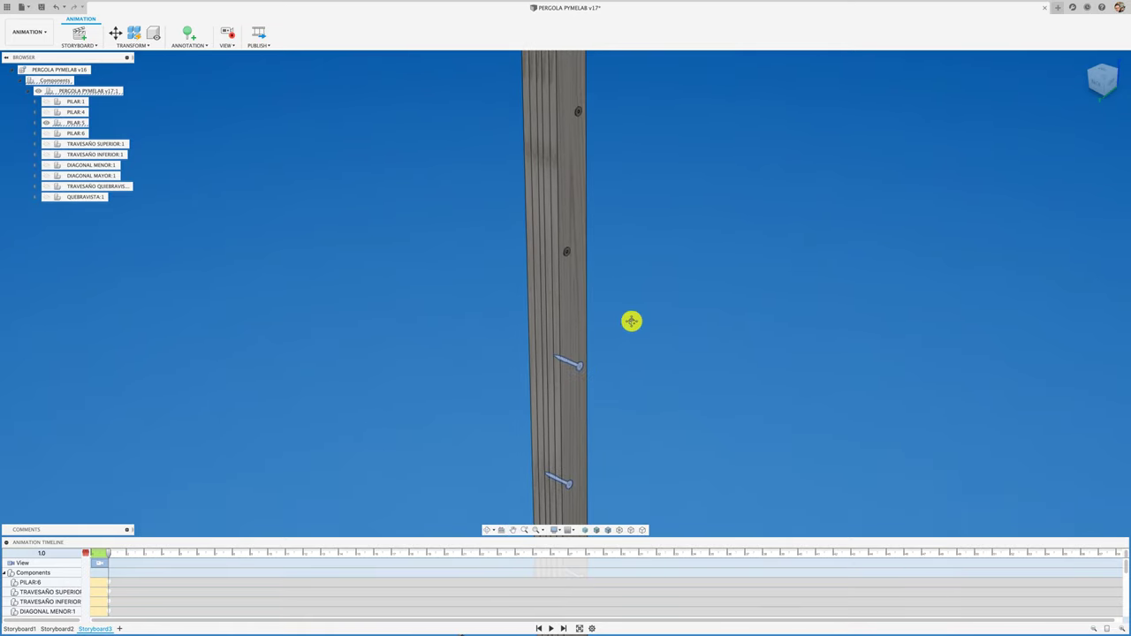
left_click(565, 253)
mouse_move(589, 124)
middle_mouse_down()
mouse_move(646, 194)
mouse_move(651, 239)
mouse_move(639, 270)
middle_mouse_up()
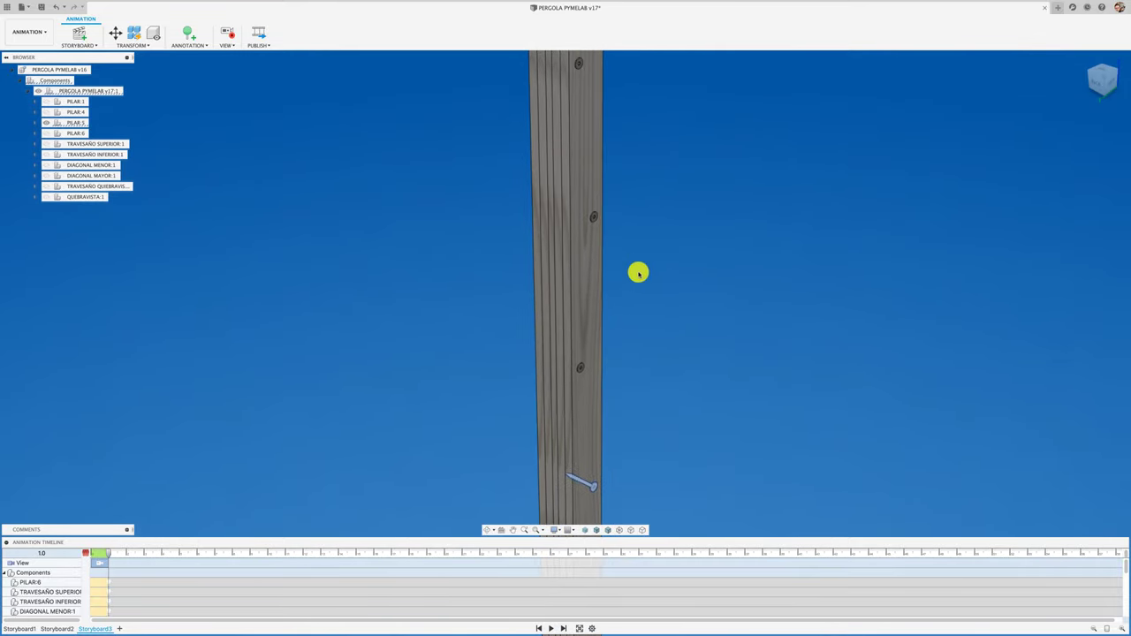
left_click(593, 213)
middle_click_drag(641, 215, 648, 284)
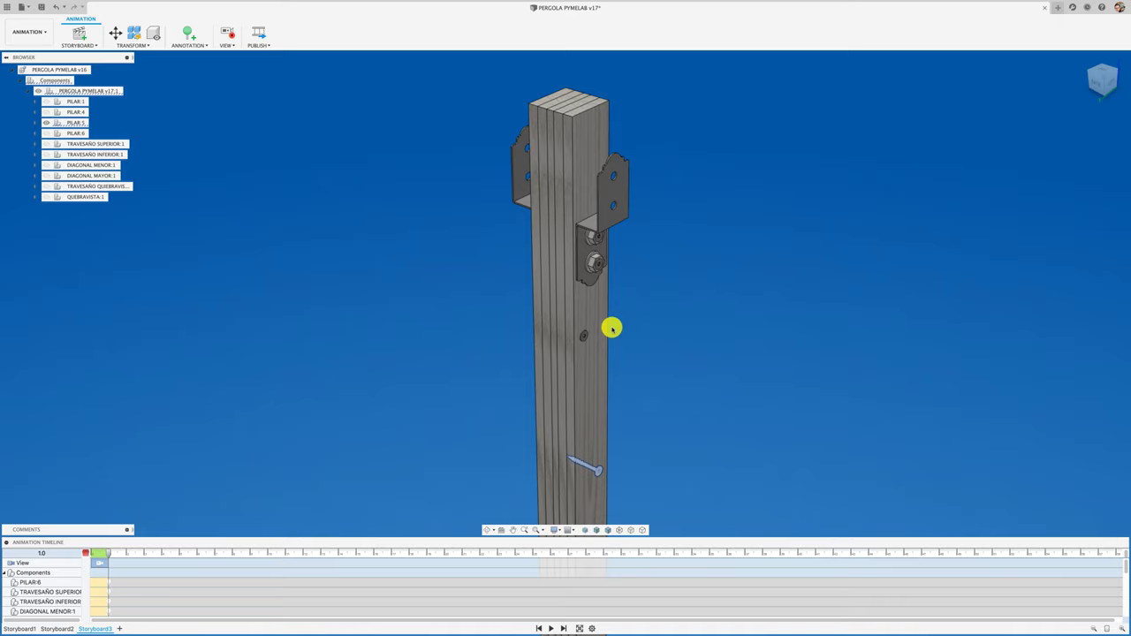
left_click(583, 332)
scroll(651, 306, "down", 2)
middle_click_drag(673, 344, 633, 227)
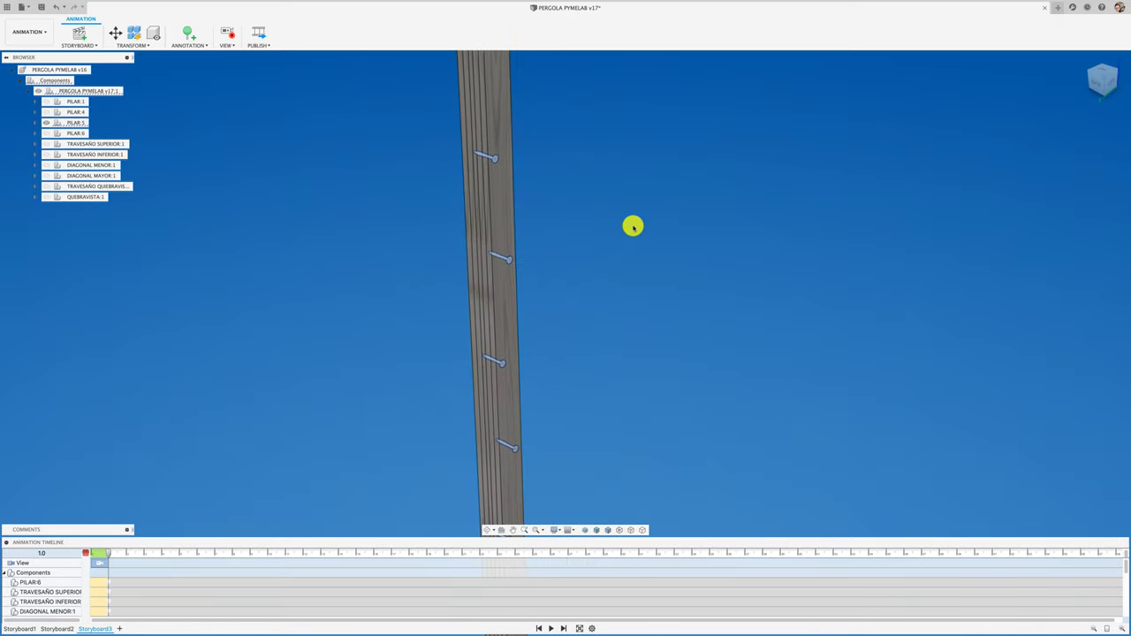
scroll(619, 271, "down", 3)
scroll(621, 273, "down", 3)
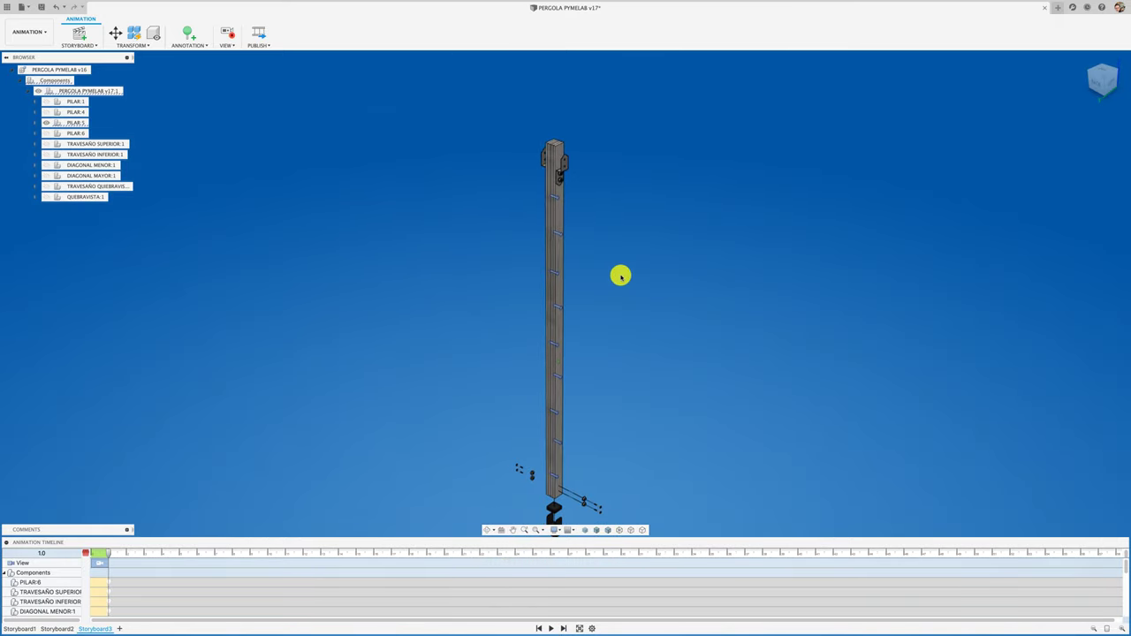
Pull the nine selected screws out 695.933 mm along Z.
key("m")
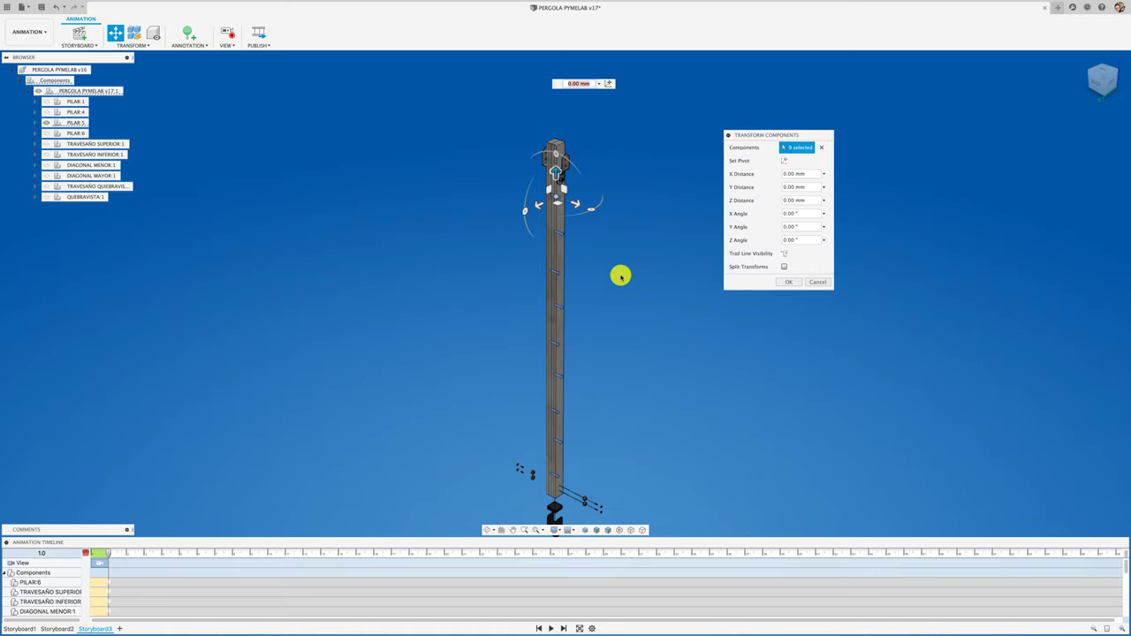
left_click_drag(579, 205, 613, 210)
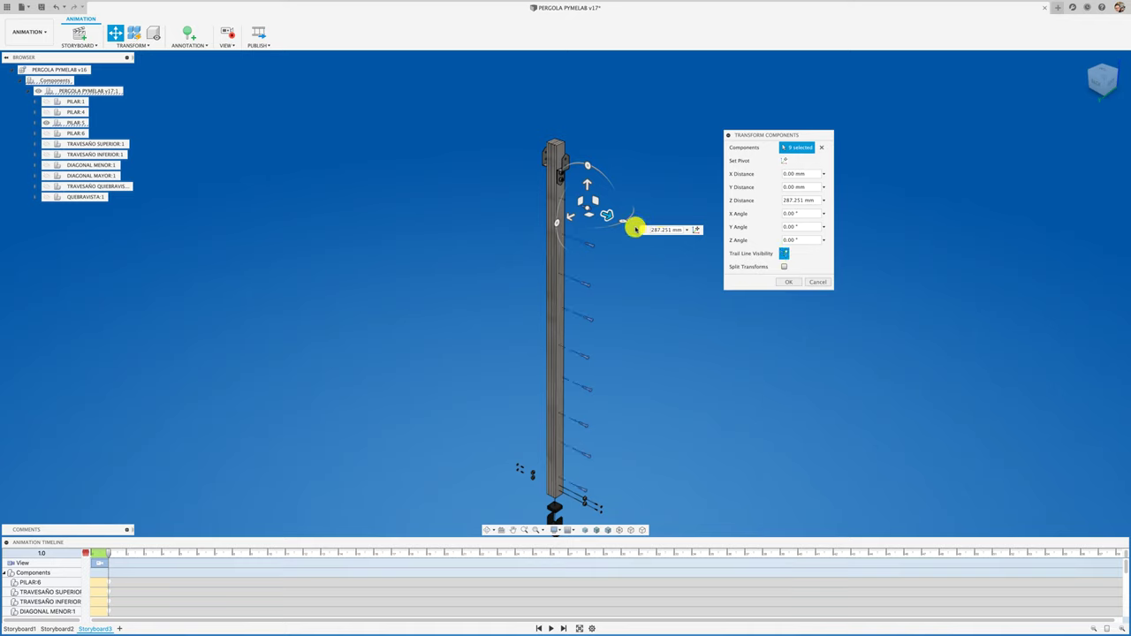
mouse_move(606, 215)
left_mouse_down()
mouse_move(658, 232)
mouse_move(646, 222)
left_mouse_up()
left_click(795, 282)
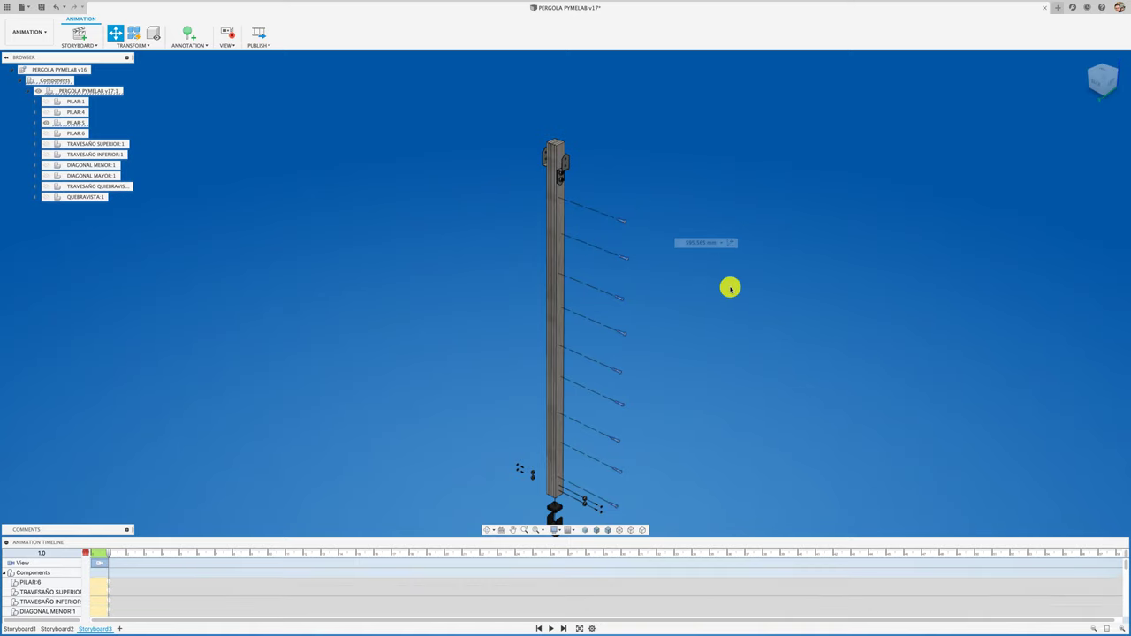
Move the top bracket -340.554 mm along Y, away from the pillar.
scroll(592, 170, "up", 3)
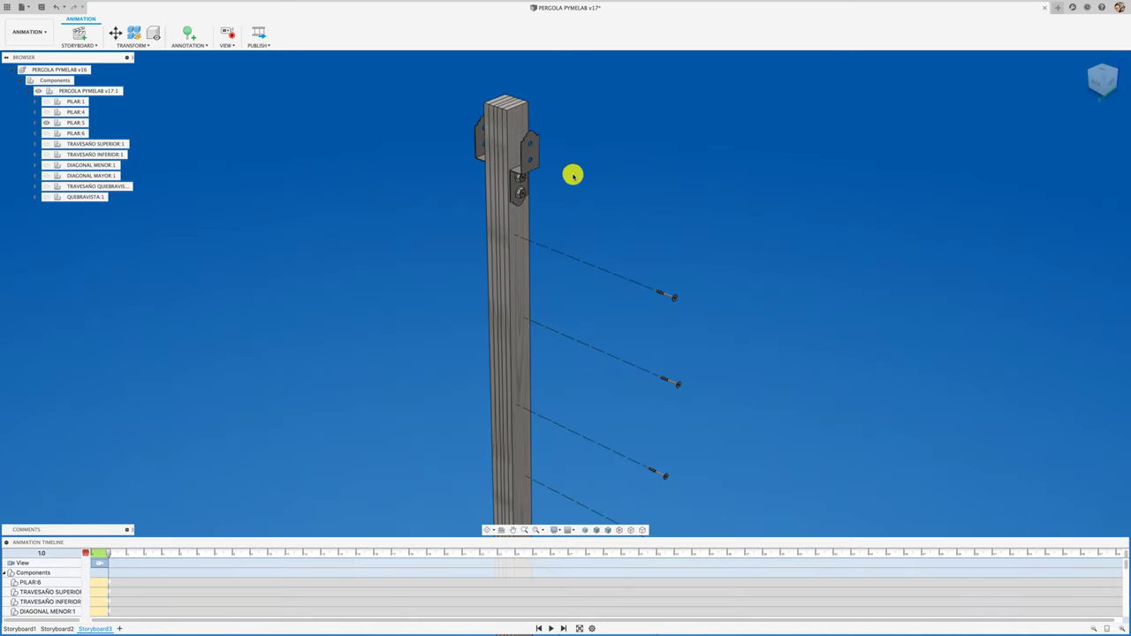
scroll(573, 174, "up", 3)
scroll(544, 174, "down", 3)
scroll(537, 204, "down", 2)
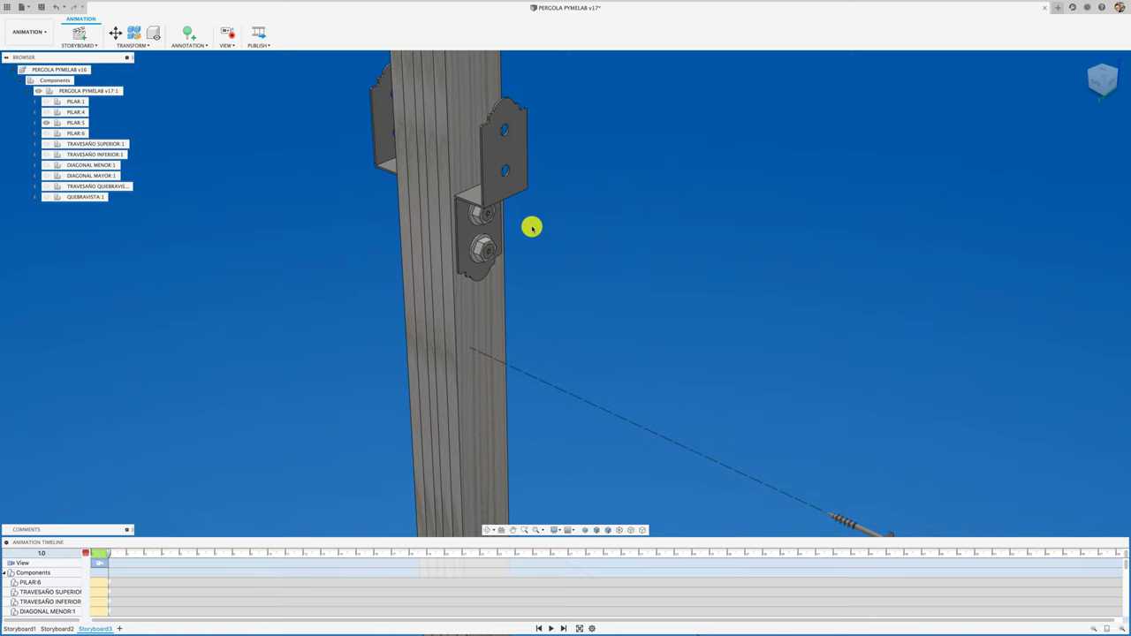
scroll(533, 227, "down", 2)
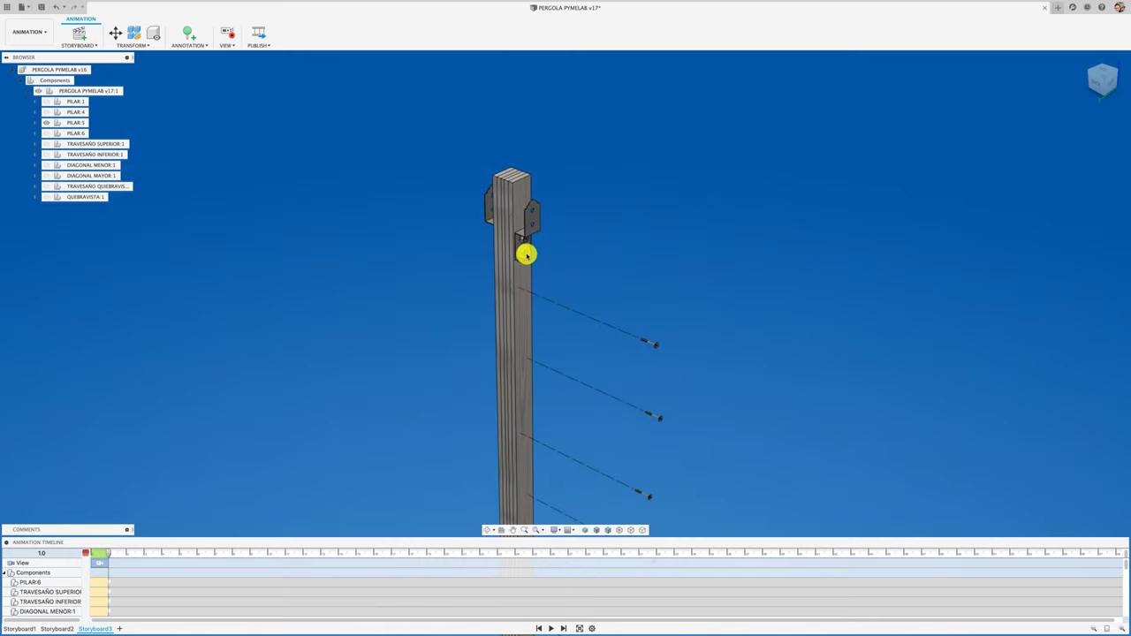
left_click(518, 256)
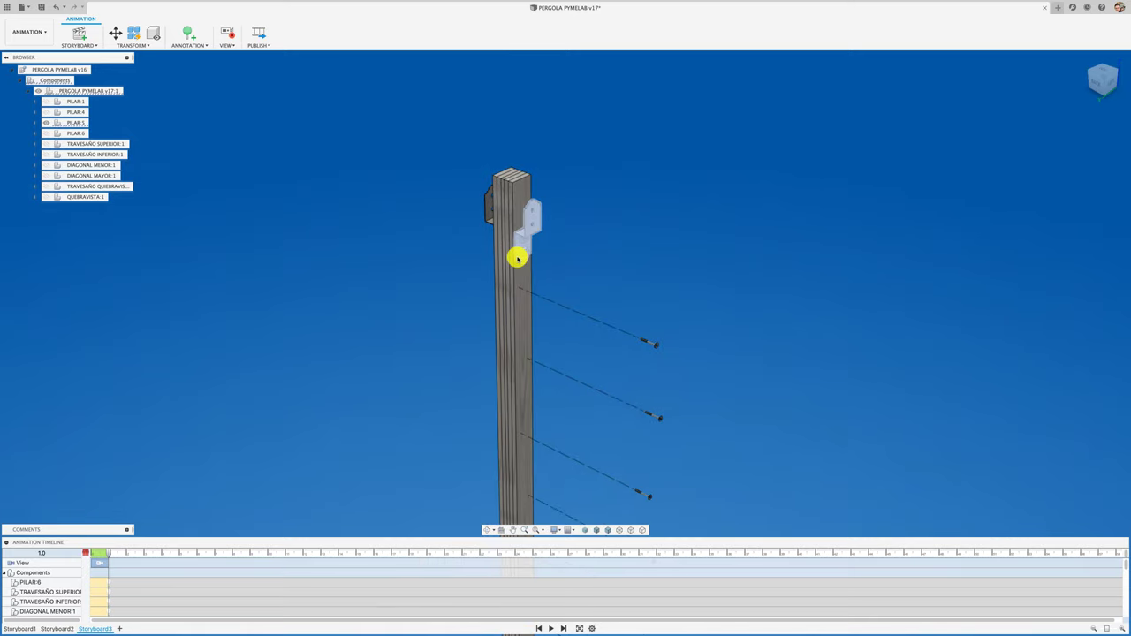
left_click(519, 256)
key("m")
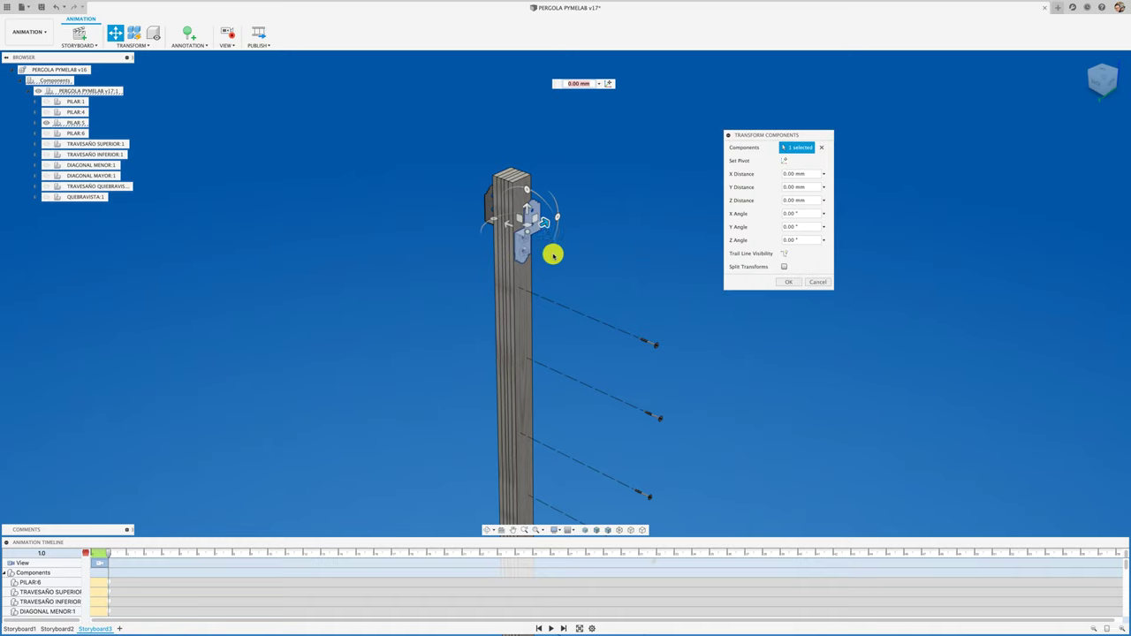
left_click_drag(506, 225, 582, 256)
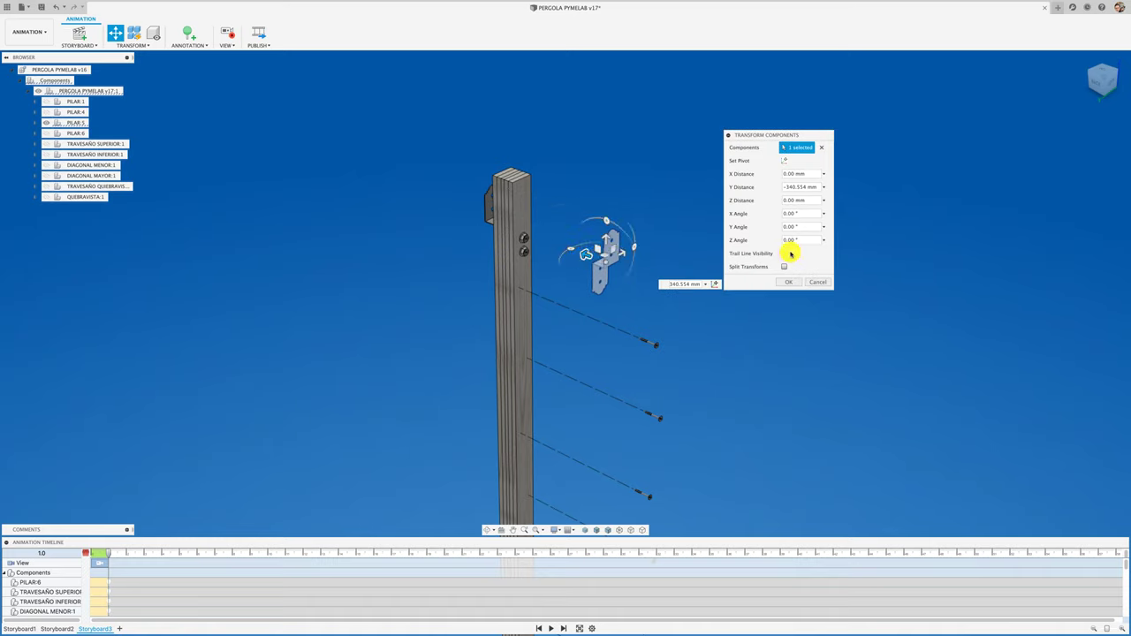
left_click(782, 282)
Pull the bracket's two bolts 559.894 mm out along Z with trail lines shown.
scroll(548, 260, "up", 1)
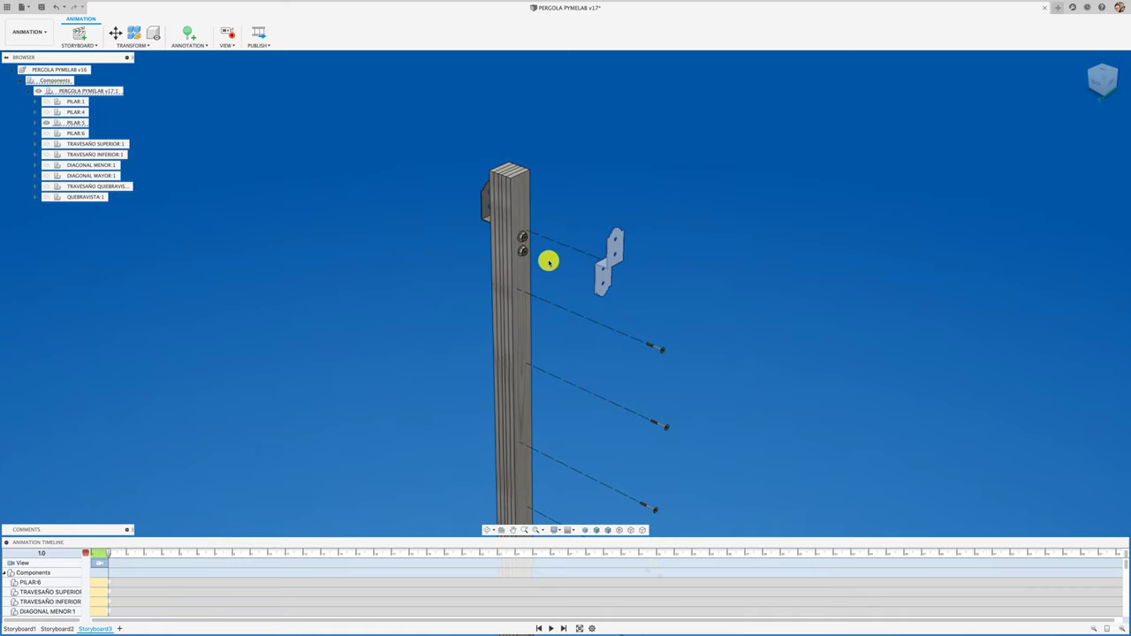
scroll(548, 260, "up", 1)
scroll(548, 262, "up", 2)
scroll(548, 259, "up", 2)
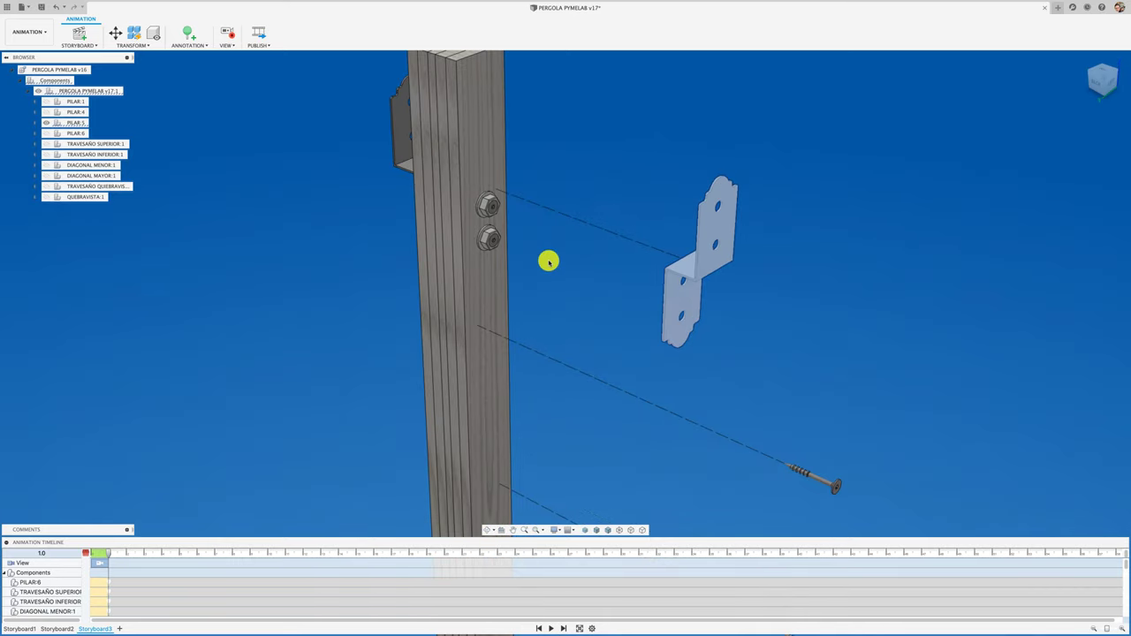
left_click(485, 248)
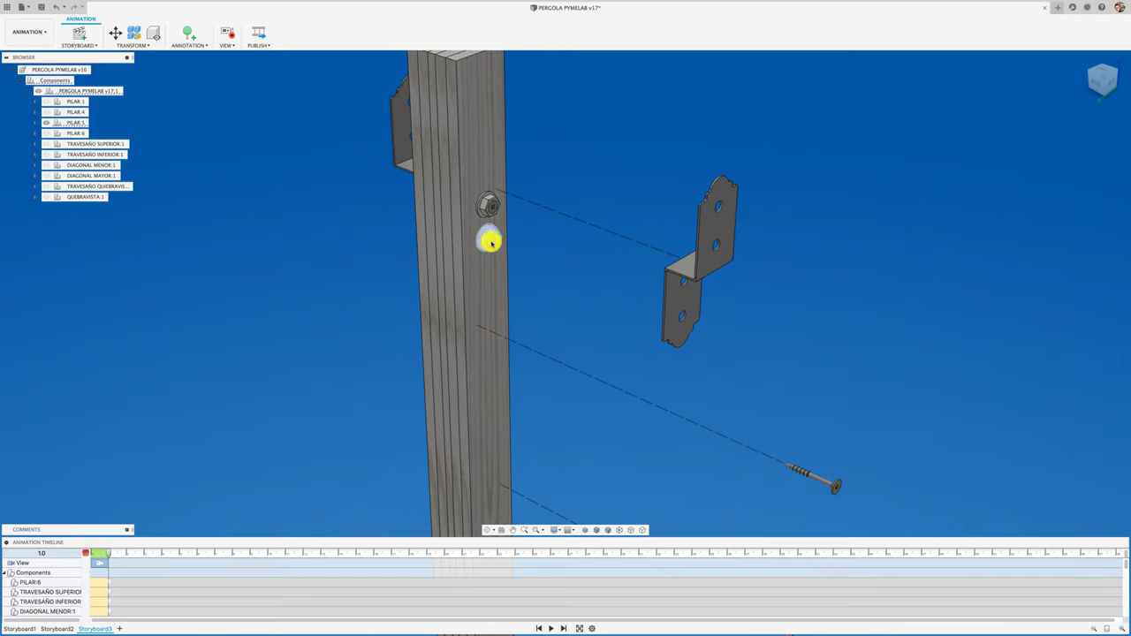
left_click_drag(491, 243, 495, 240)
left_click(486, 207, "ctrl")
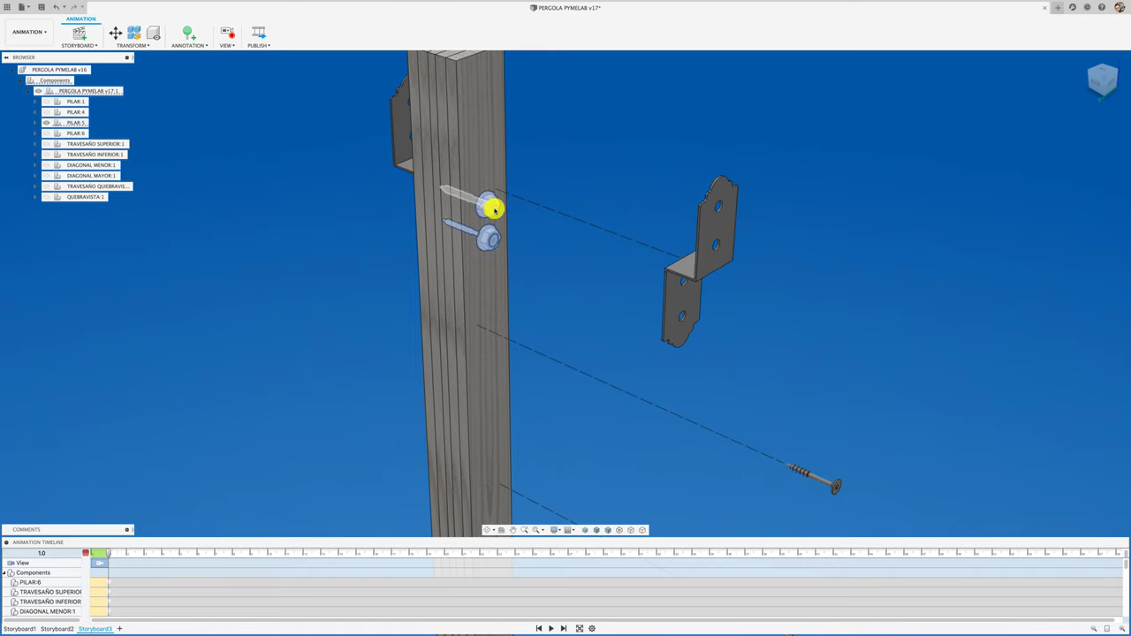
key("m")
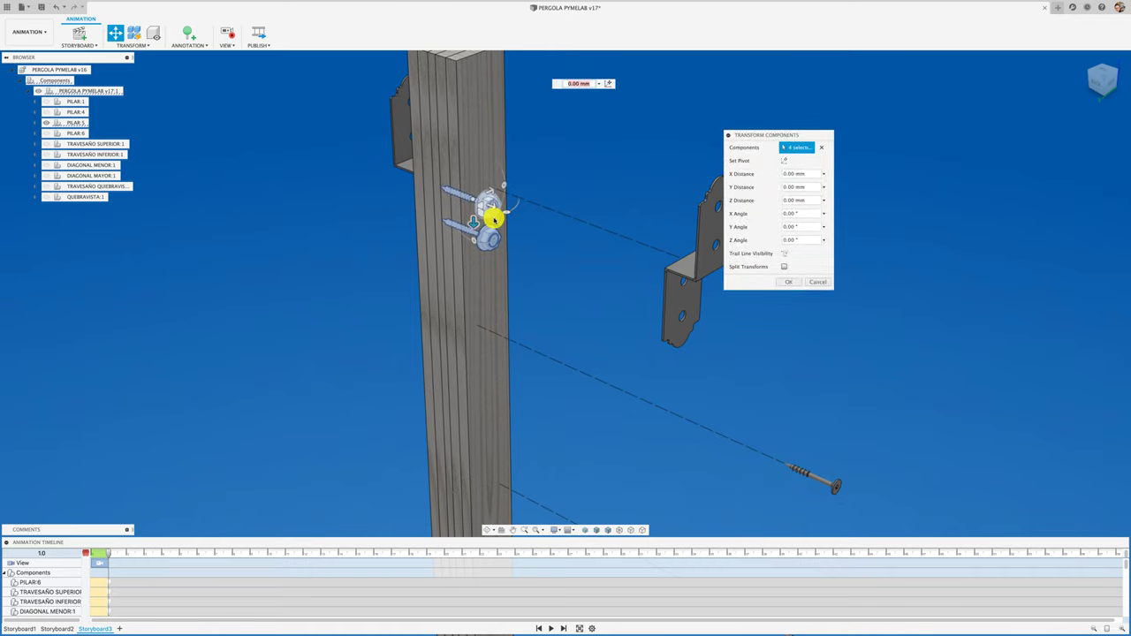
left_click_drag(492, 209, 840, 340)
left_click(784, 254)
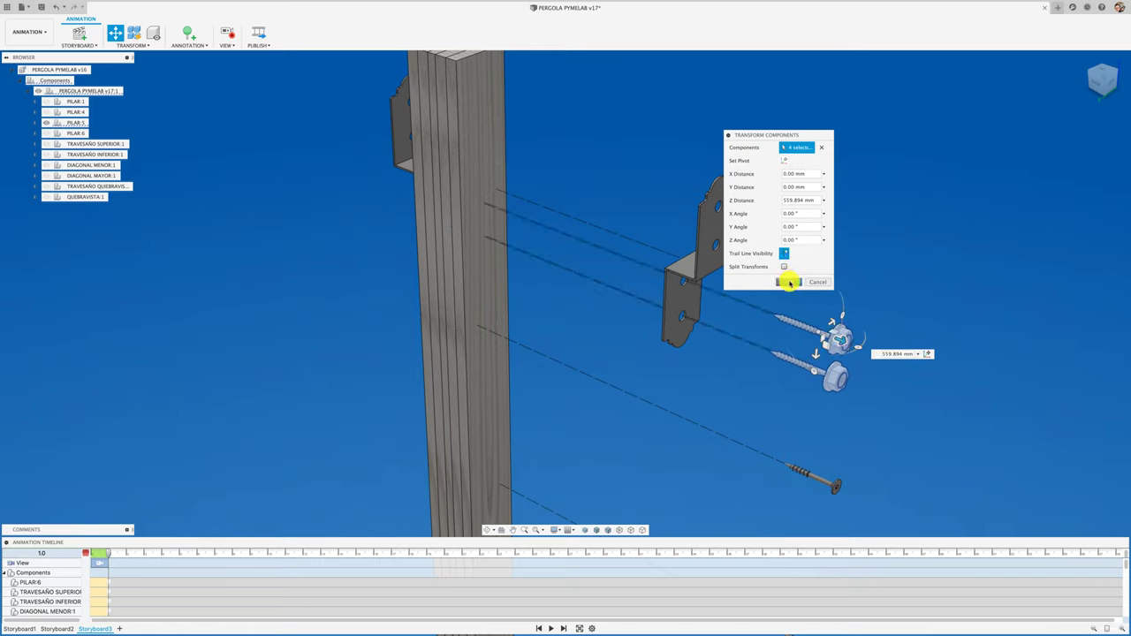
left_click(789, 282)
scroll(590, 297, "down", 2)
scroll(591, 297, "down", 3)
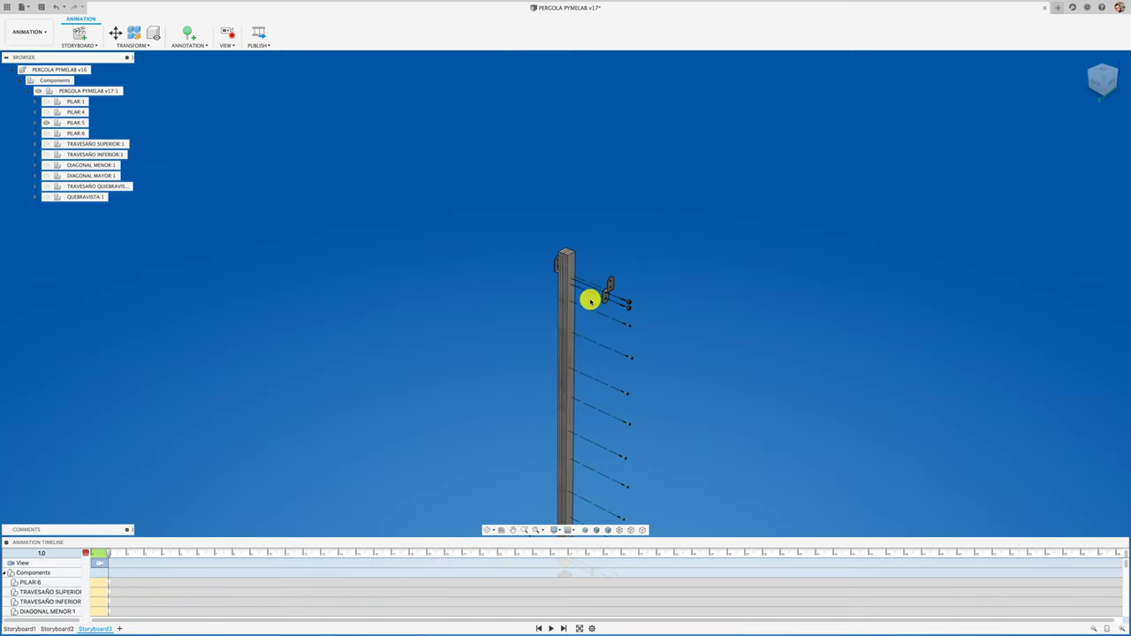
scroll(590, 298, "down", 1)
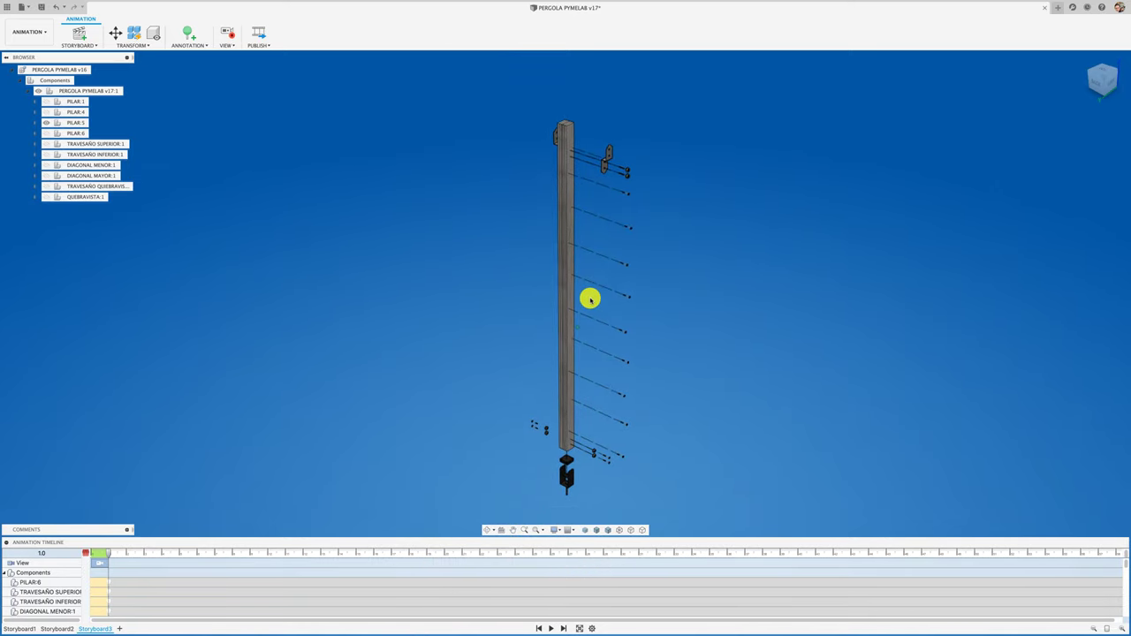
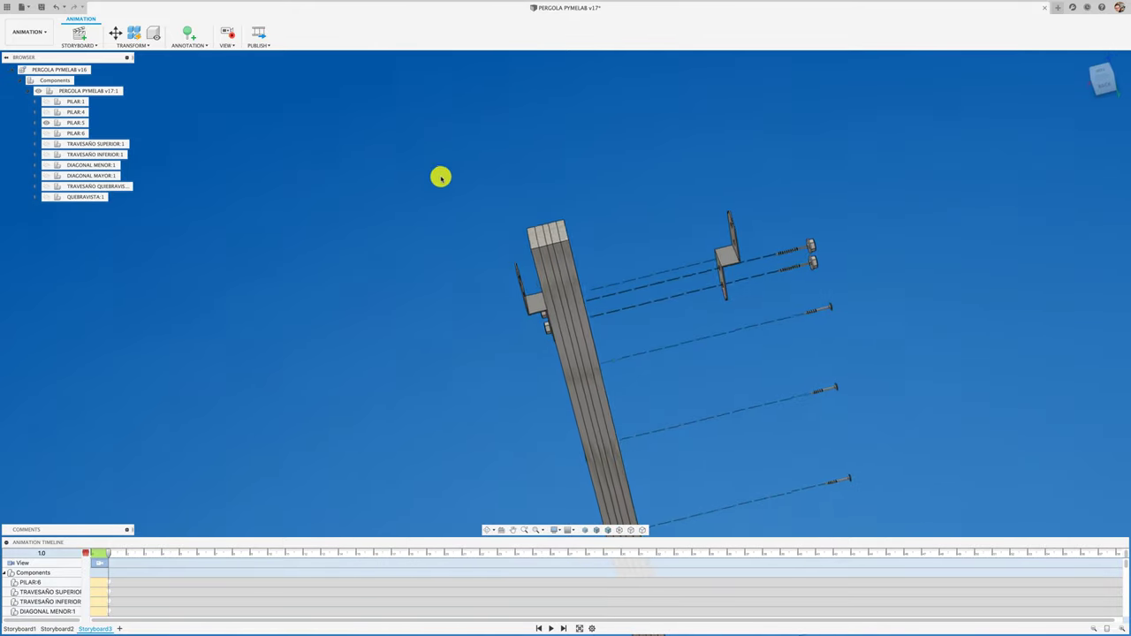
Raise the top bracket and its screws 392.968 mm along Z off the pillar top.
mouse_move(546, 221)
left_mouse_down()
mouse_move(606, 333)
mouse_move(525, 244)
left_mouse_up()
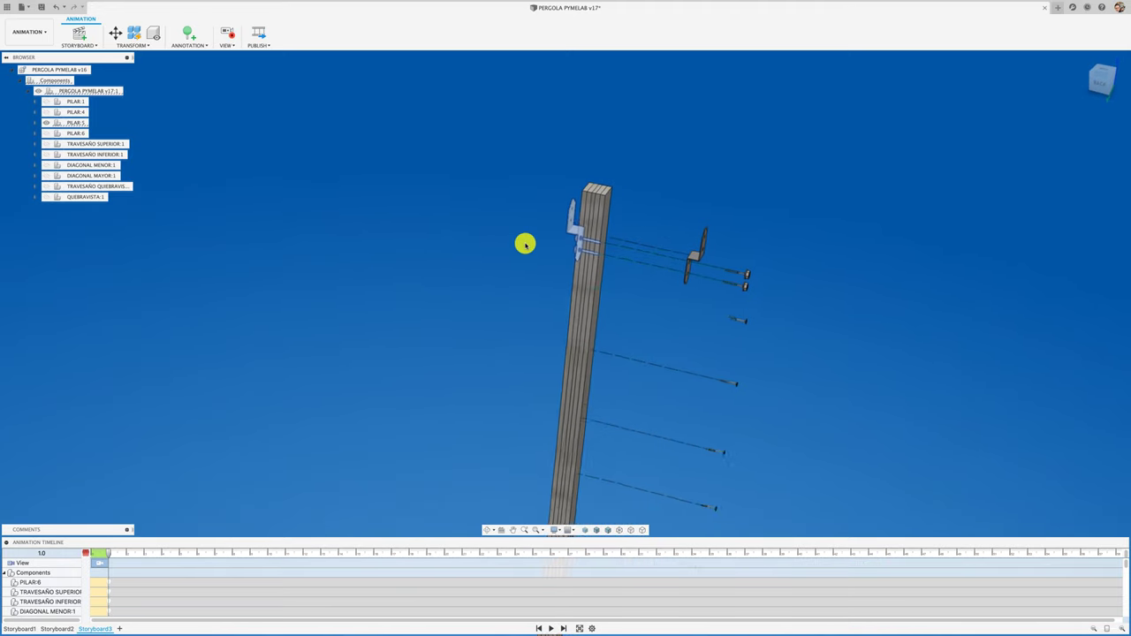
key("m")
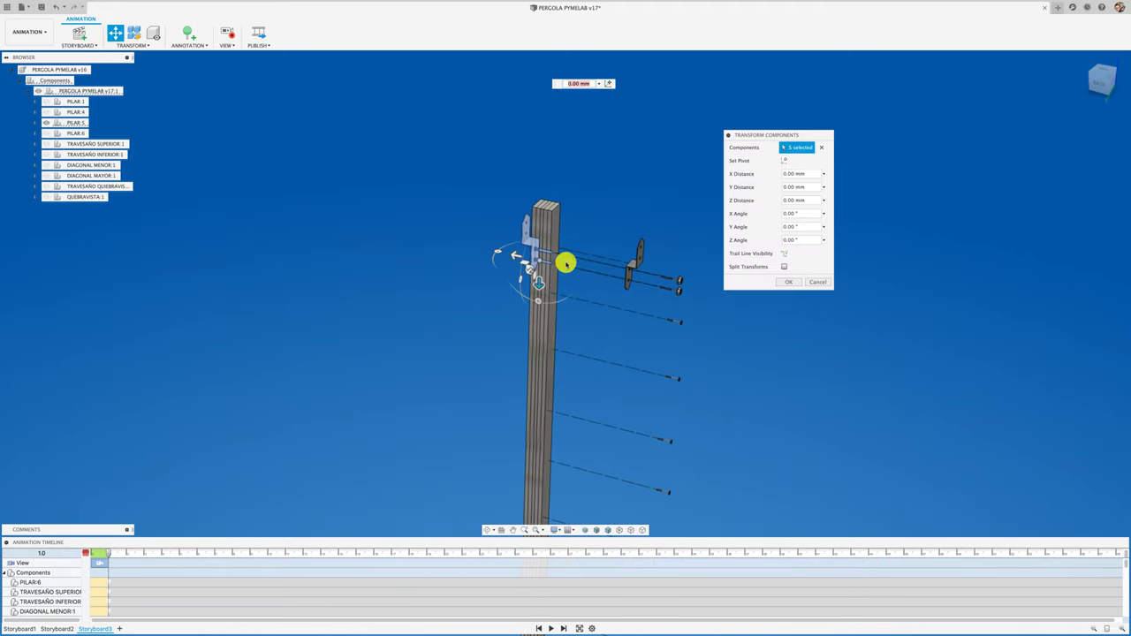
mouse_move(513, 256)
left_mouse_down()
mouse_move(416, 226)
mouse_move(449, 240)
left_mouse_up()
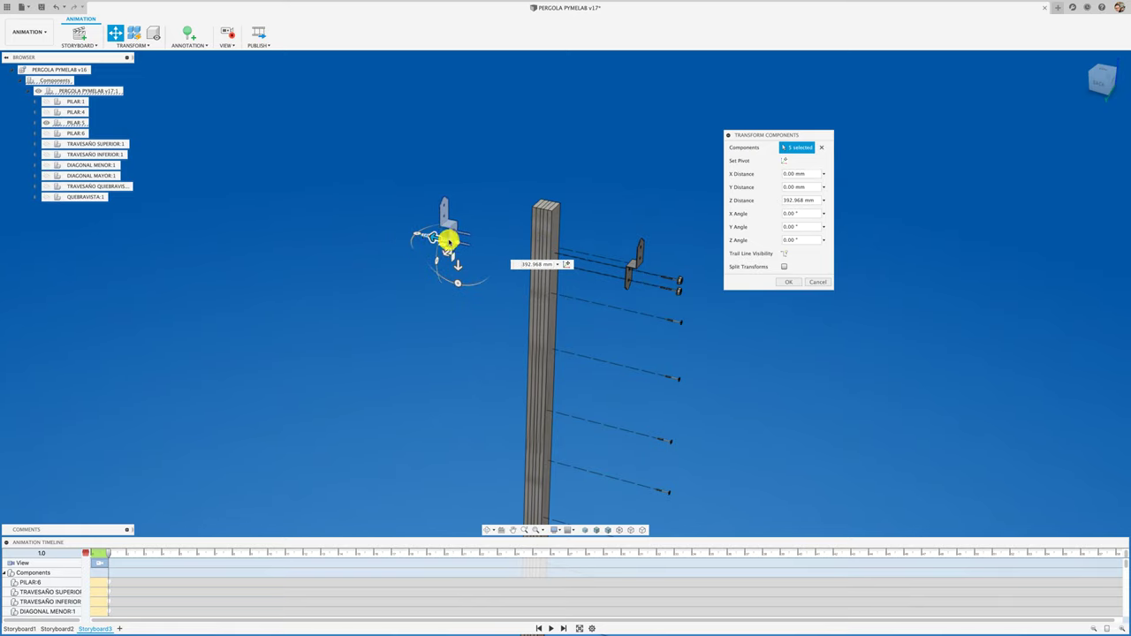
left_click(789, 282)
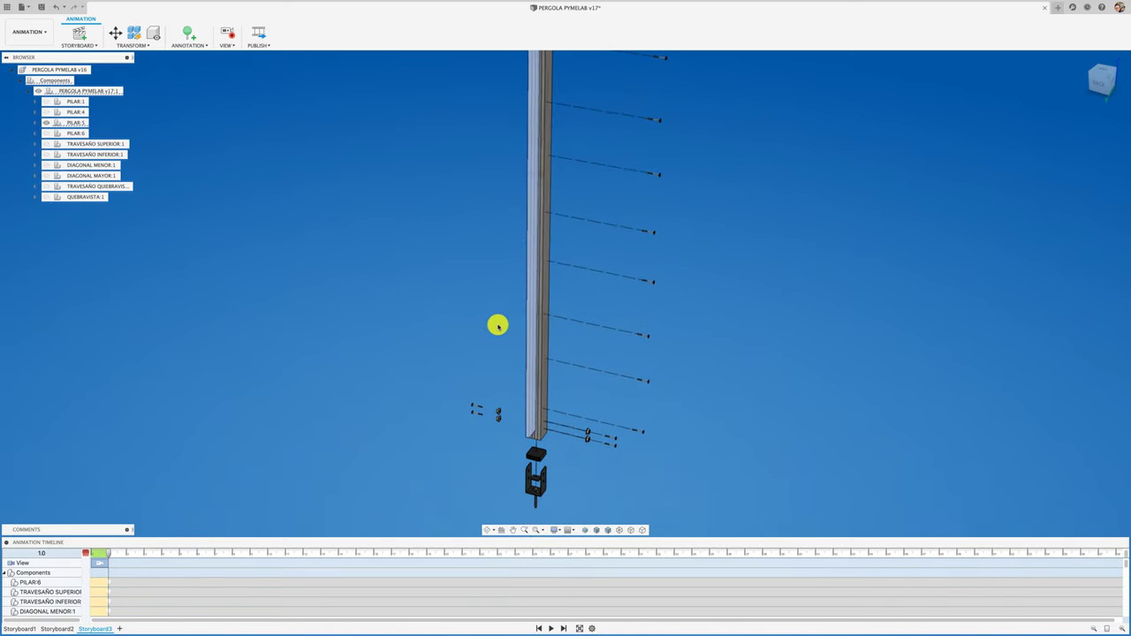
Switch to the Back view and slide the outer wooden board 49.10 mm along X.
scroll(525, 433, "up", 5)
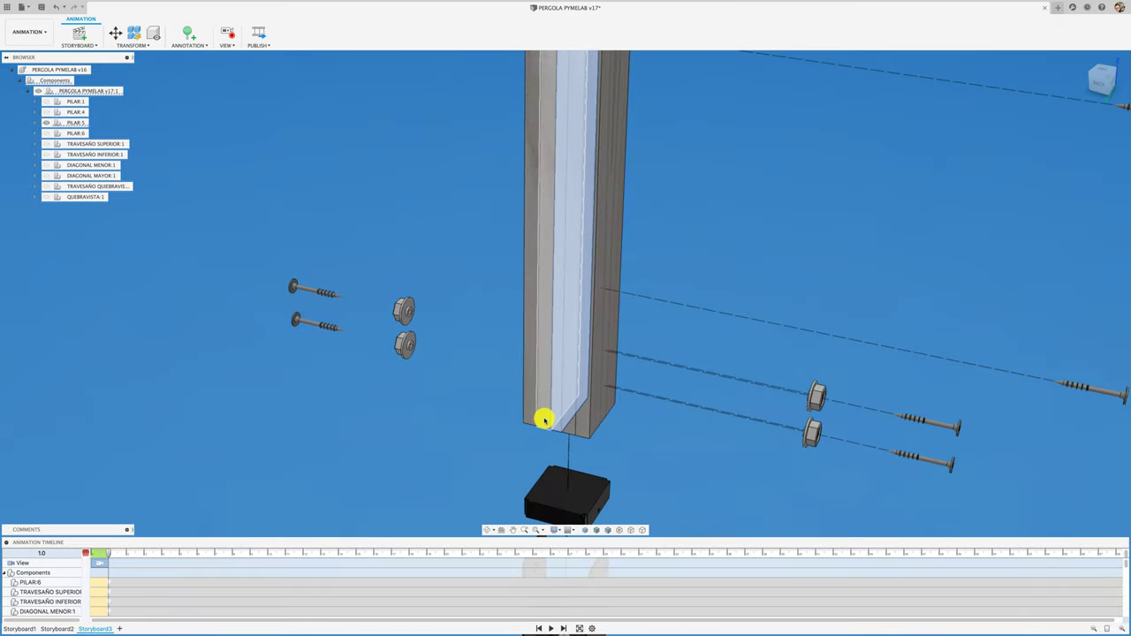
scroll(497, 415, "down", 5)
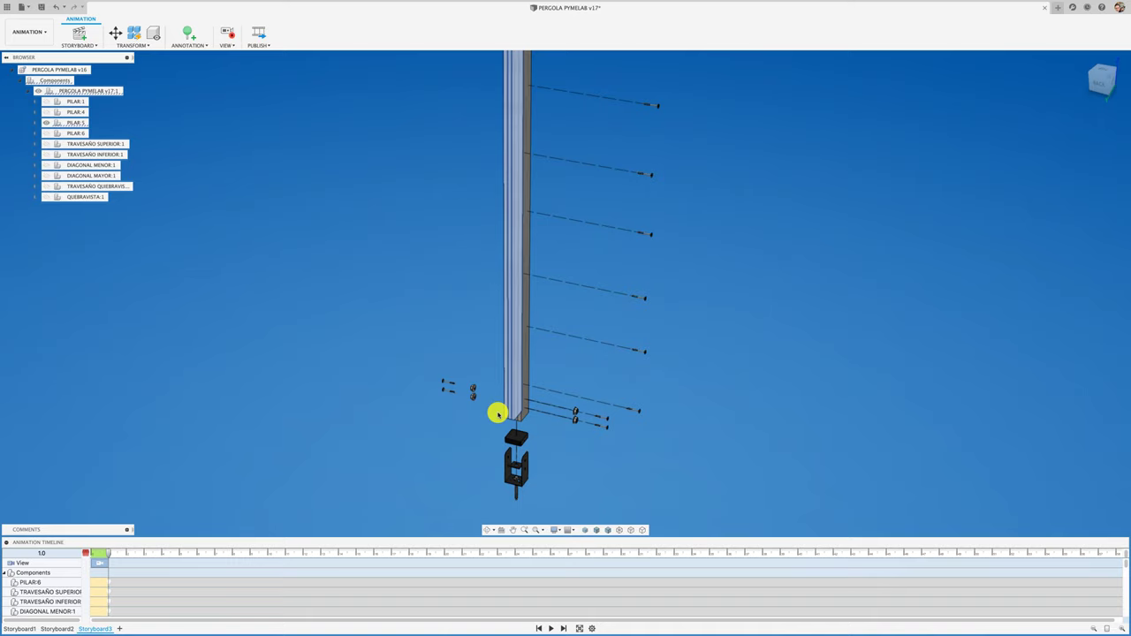
middle_click_drag(497, 416, 498, 414, "shift")
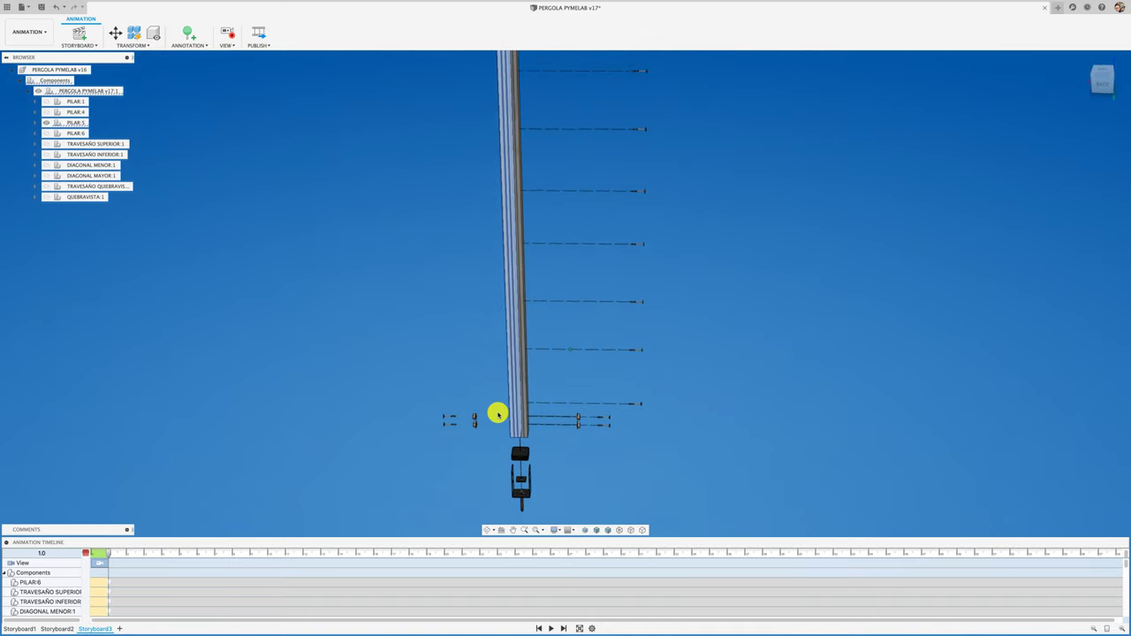
left_click(1099, 84)
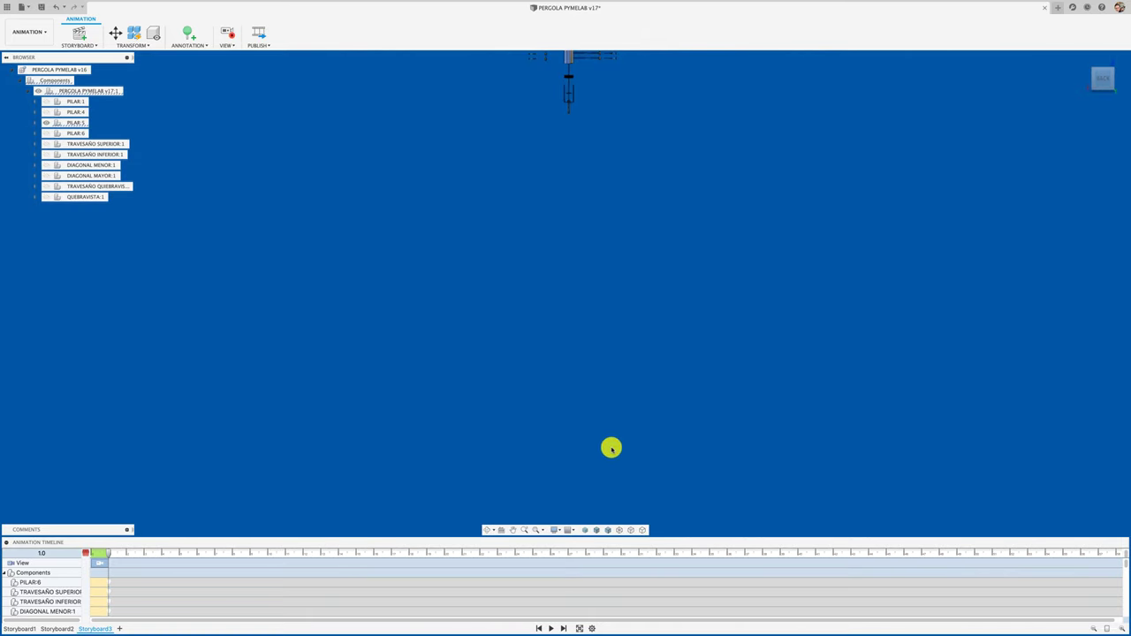
middle_click_drag(638, 125, 617, 220)
left_click_drag(508, 118, 528, 442)
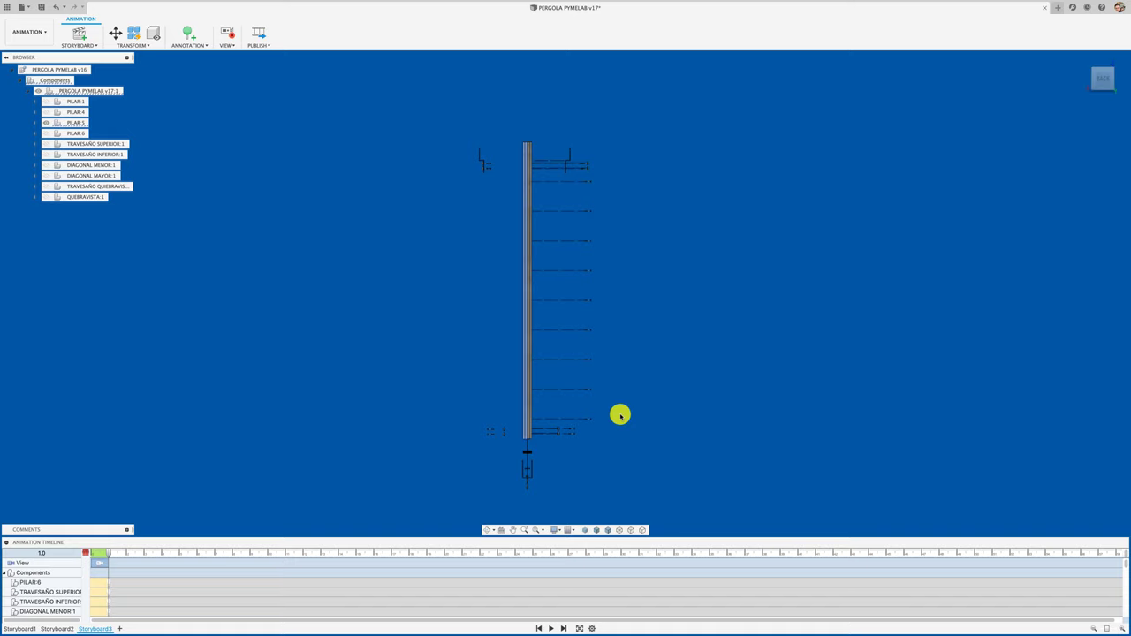
key("m")
mouse_move(522, 300)
left_mouse_down()
mouse_move(480, 288)
mouse_move(492, 287)
left_mouse_up()
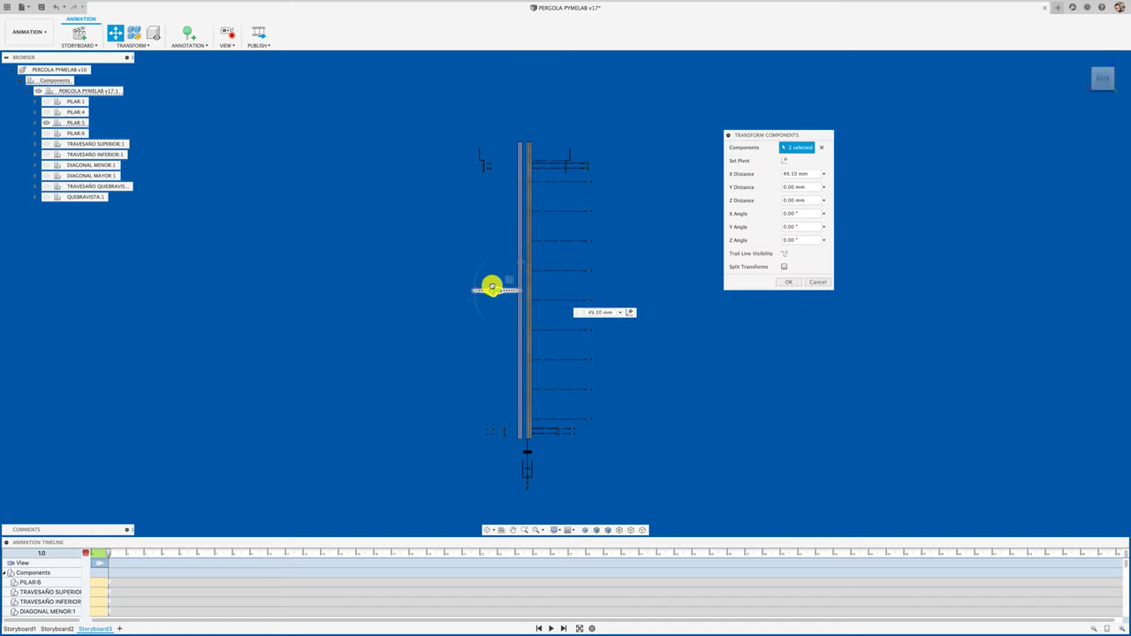
left_click(513, 457)
Slide a second wooden board 33.187 mm along X, away from the post.
scroll(512, 451, "up", 2)
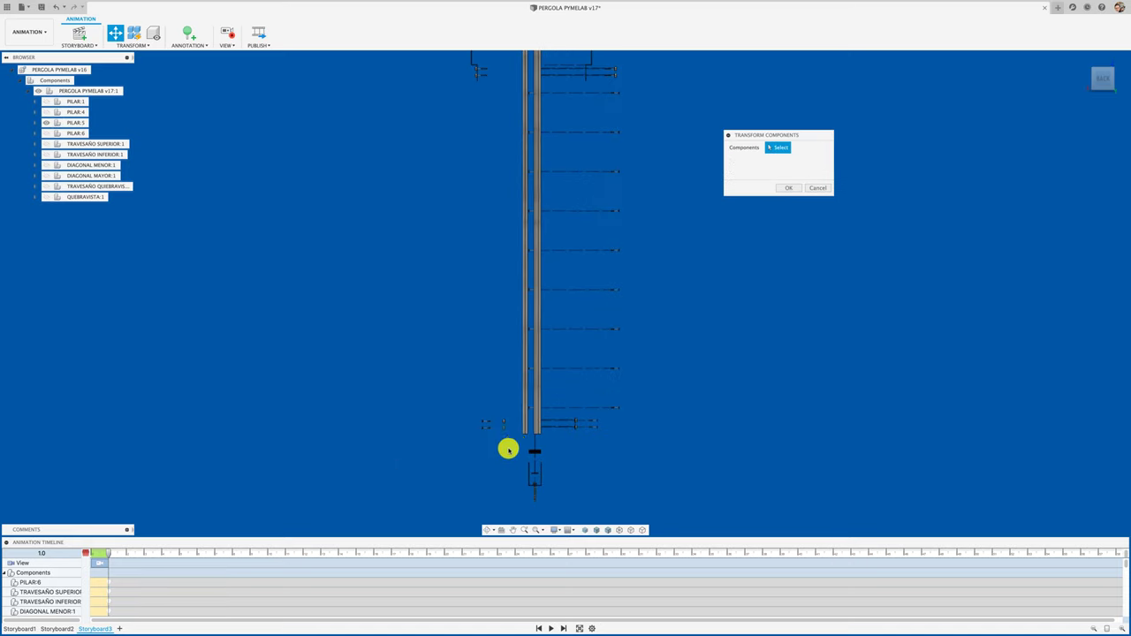
scroll(521, 437, "up", 2)
left_click_drag(522, 437, 524, 432)
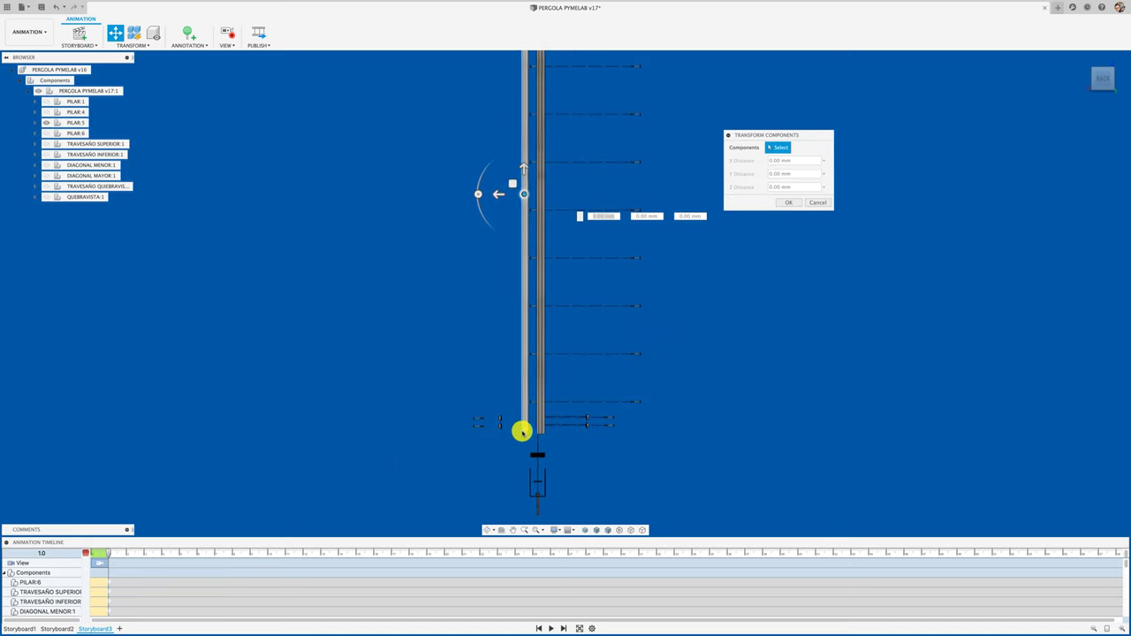
left_click(528, 403)
left_click_drag(501, 194, 493, 194)
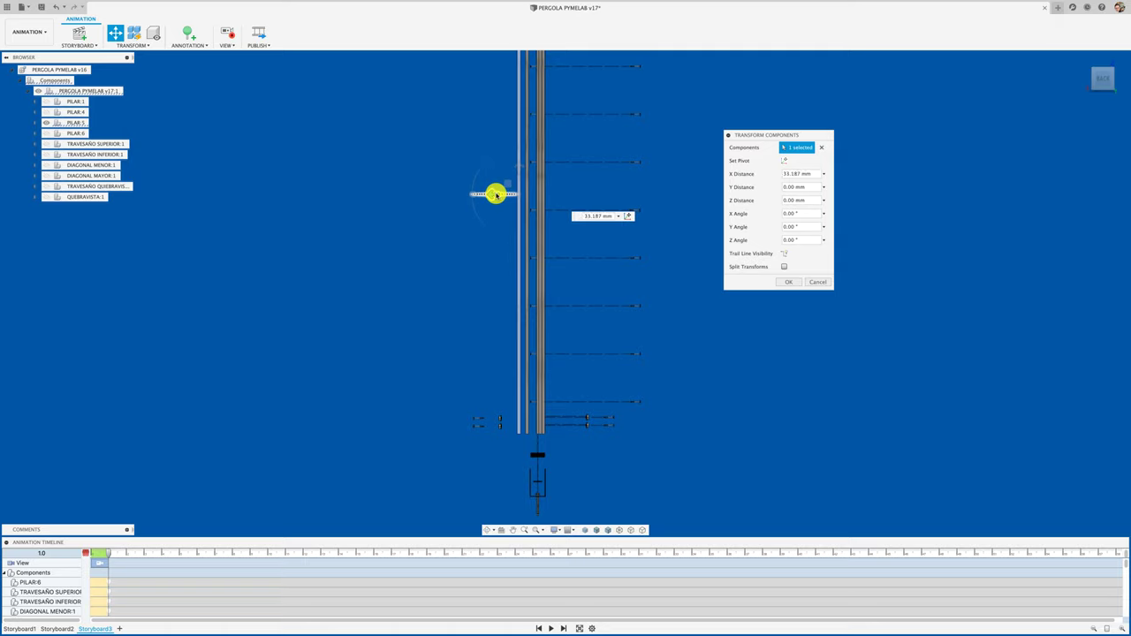
left_click(790, 281)
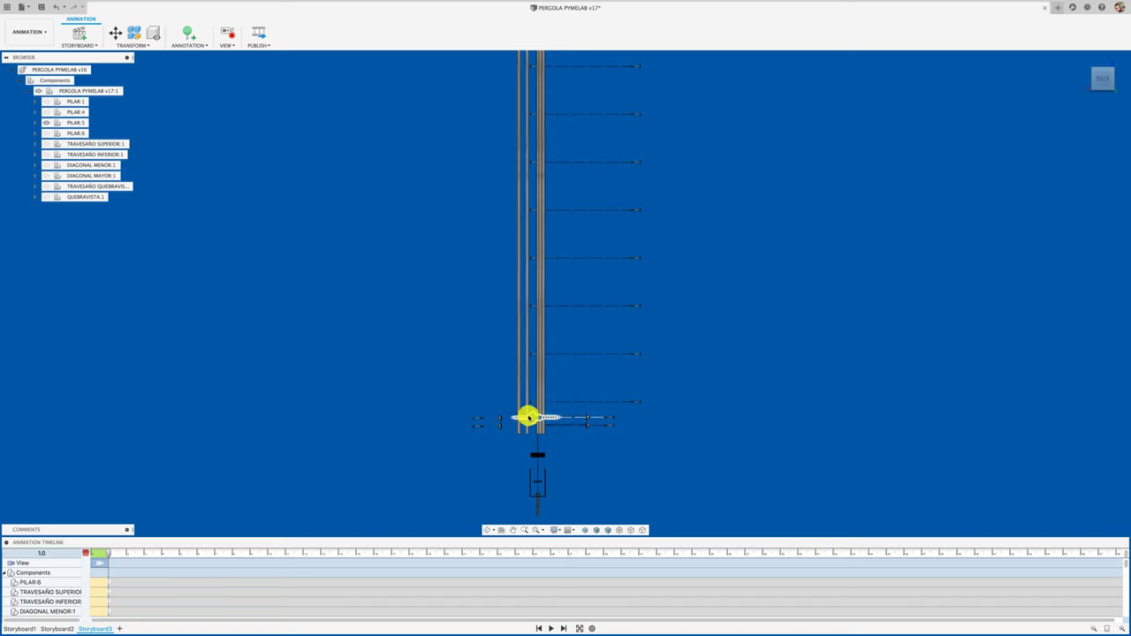
scroll(533, 411, "up", 1)
scroll(533, 411, "up", 1)
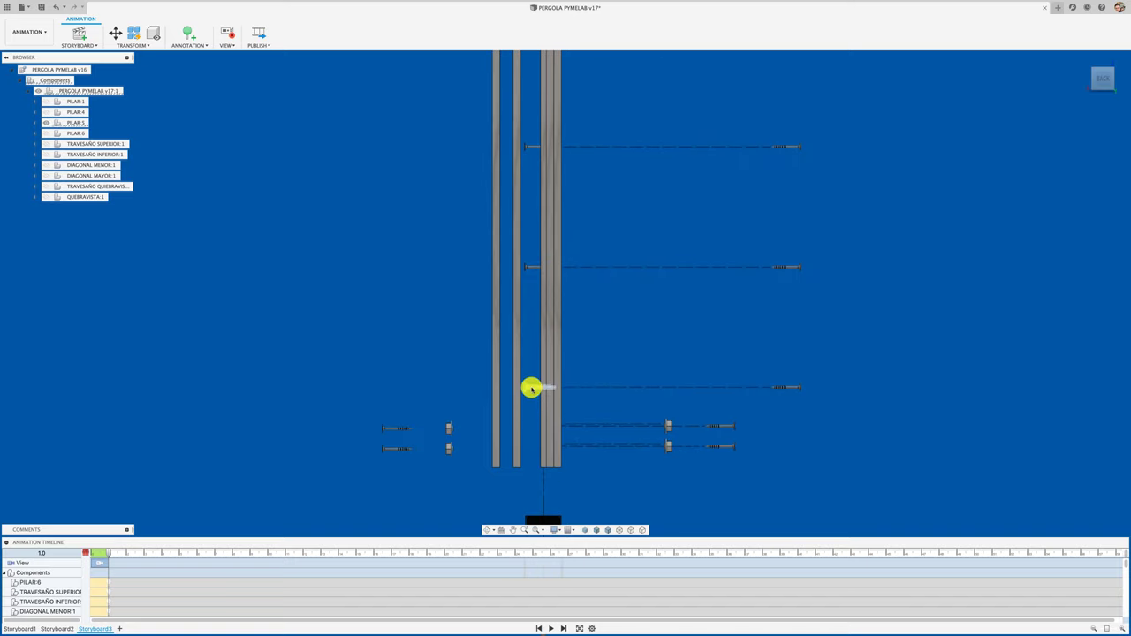
Select screws on the boards and bring the upper brackets and screws into view.
left_click(531, 389)
left_click(532, 286)
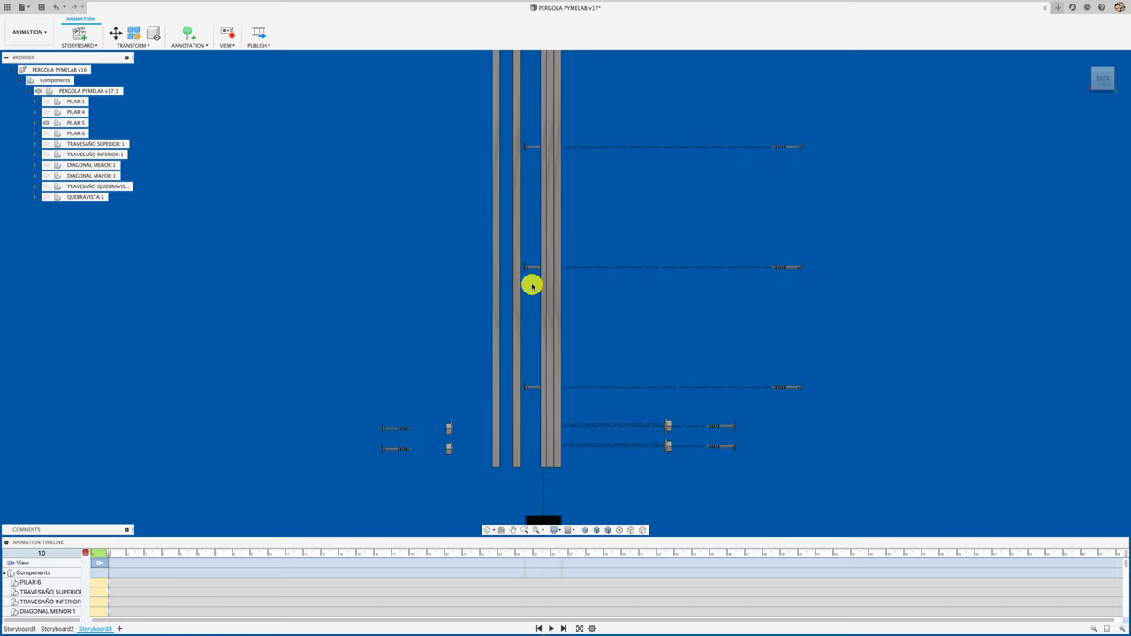
left_click(528, 270)
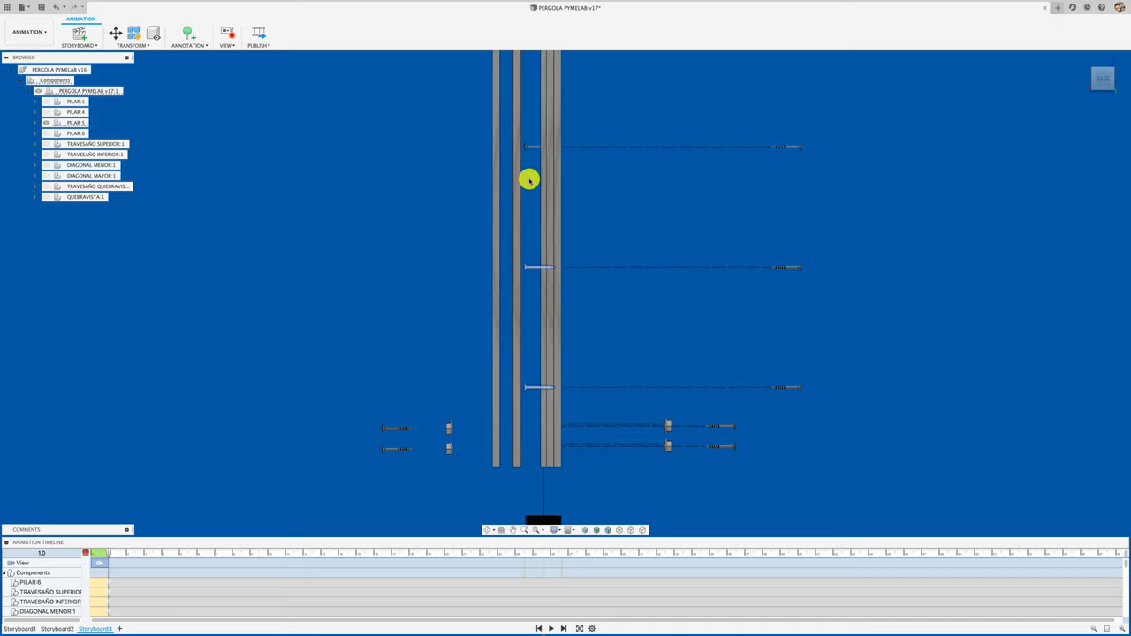
mouse_move(523, 179)
middle_mouse_down()
mouse_move(525, 389)
mouse_move(528, 295)
middle_mouse_up()
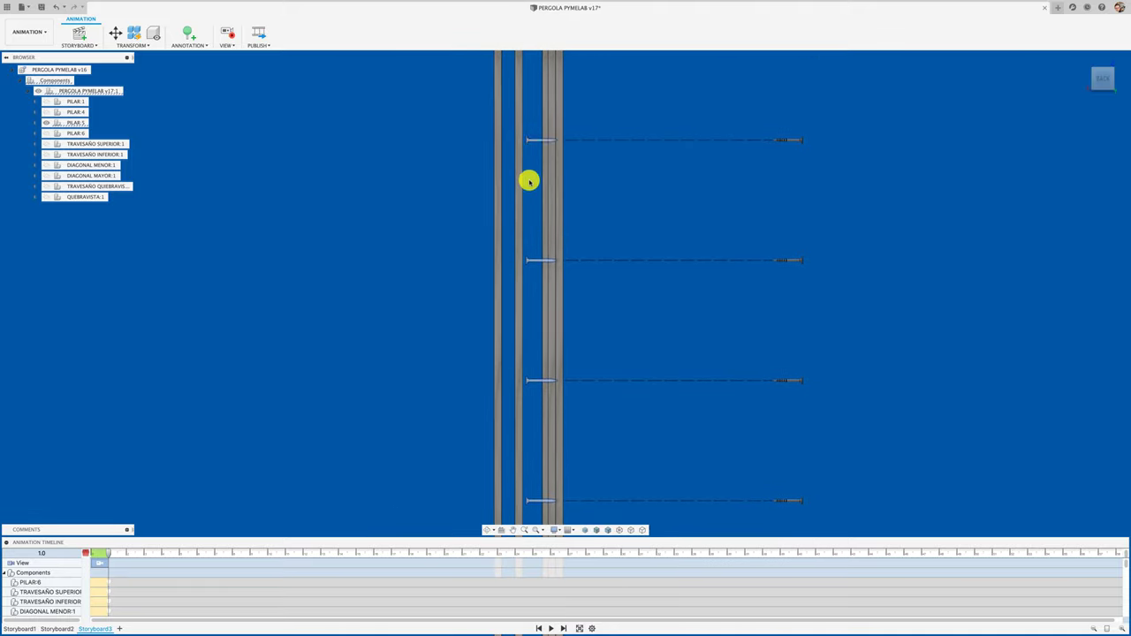
mouse_move(531, 335)
middle_mouse_down()
mouse_move(536, 293)
mouse_move(544, 330)
middle_mouse_up()
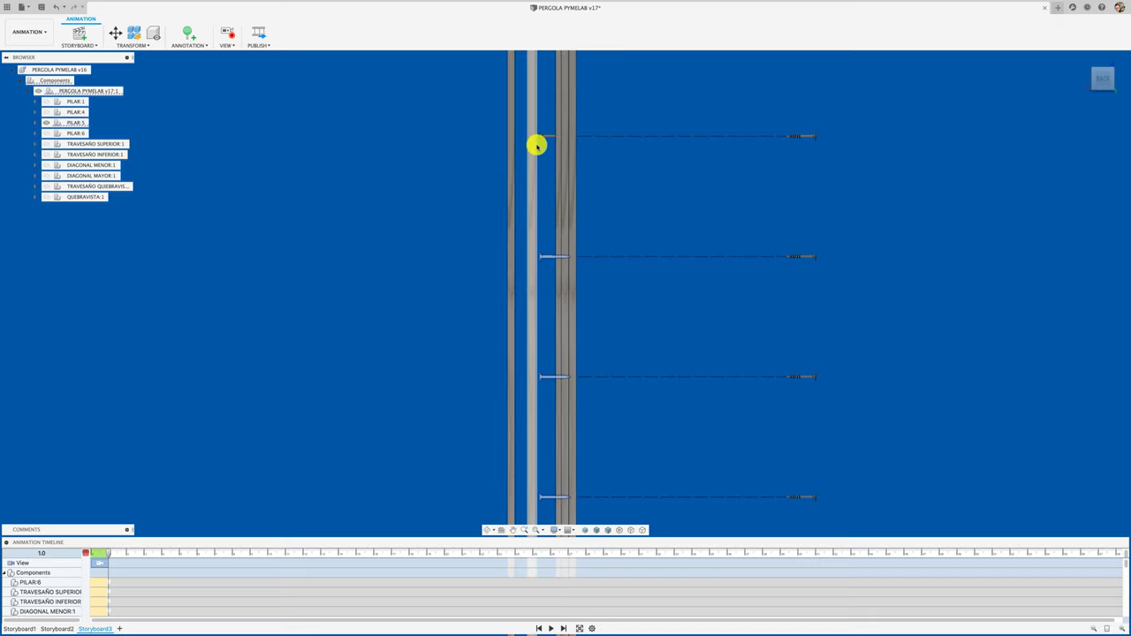
mouse_move(547, 171)
middle_mouse_down()
mouse_move(553, 394)
mouse_move(535, 263)
middle_mouse_up()
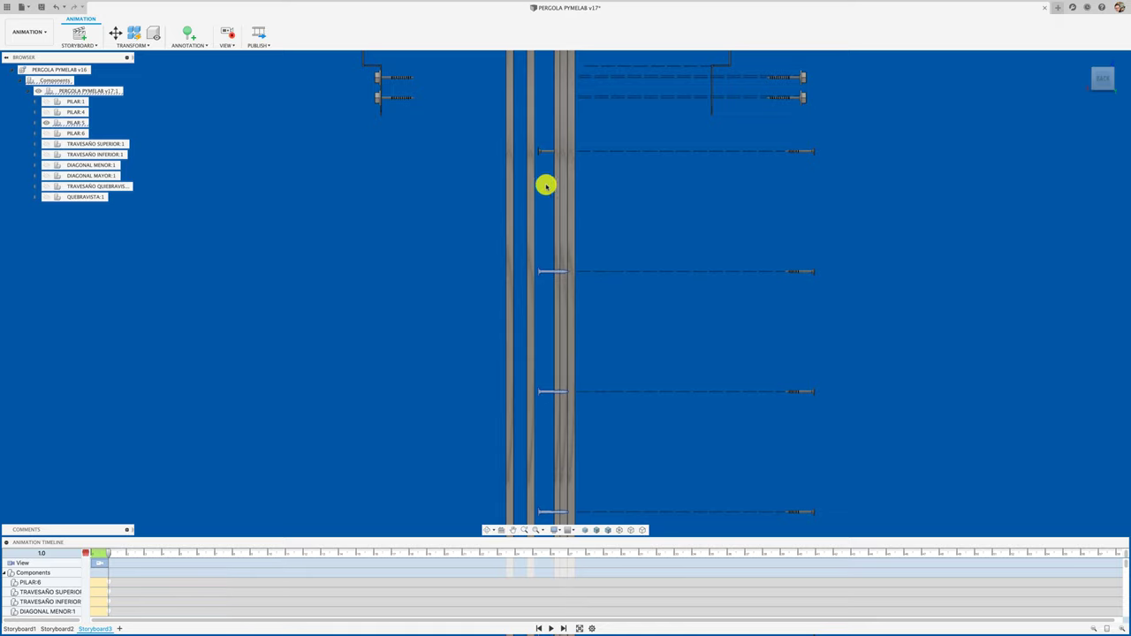
middle_click_drag(543, 168, 540, 245)
Tilt to an angled preset perspective and shift the pillar toward the left.
scroll(540, 338, "down", 2)
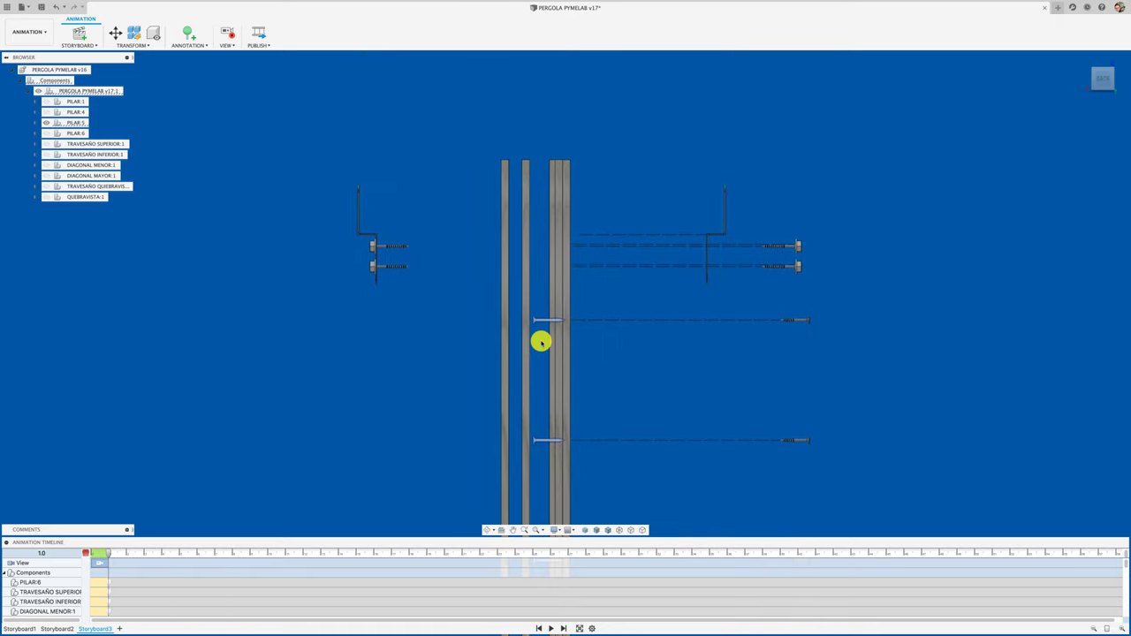
scroll(530, 265, "down", 2)
scroll(531, 265, "up", 2)
scroll(606, 245, "down", 2)
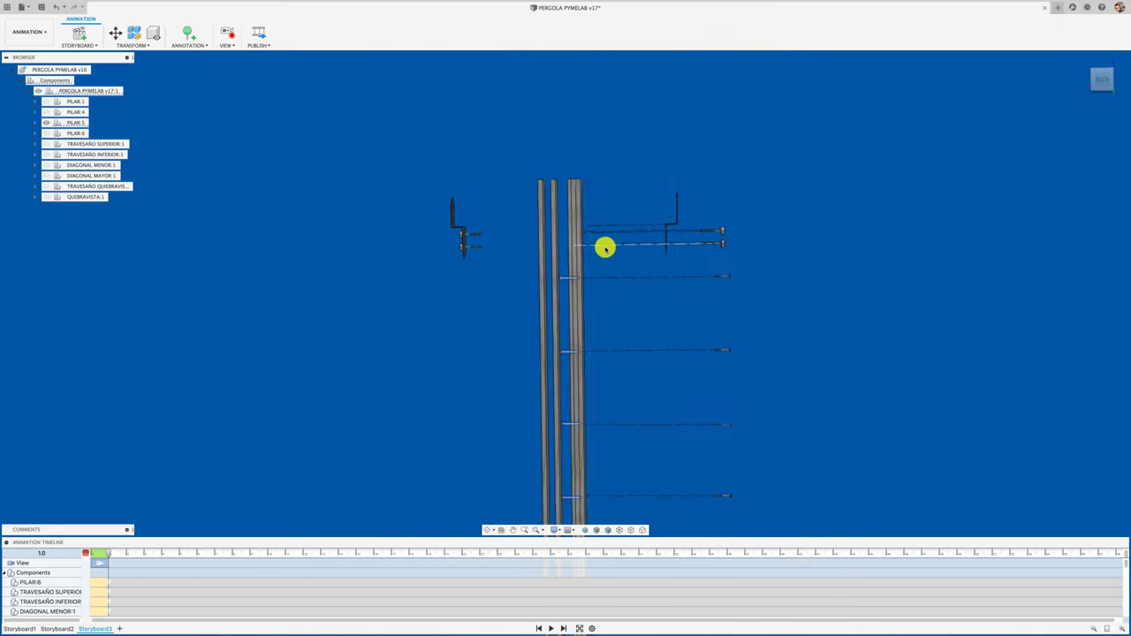
mouse_move(606, 245)
middle_mouse_down("shift")
mouse_move(608, 258)
mouse_move(1086, 97)
middle_mouse_up("shift")
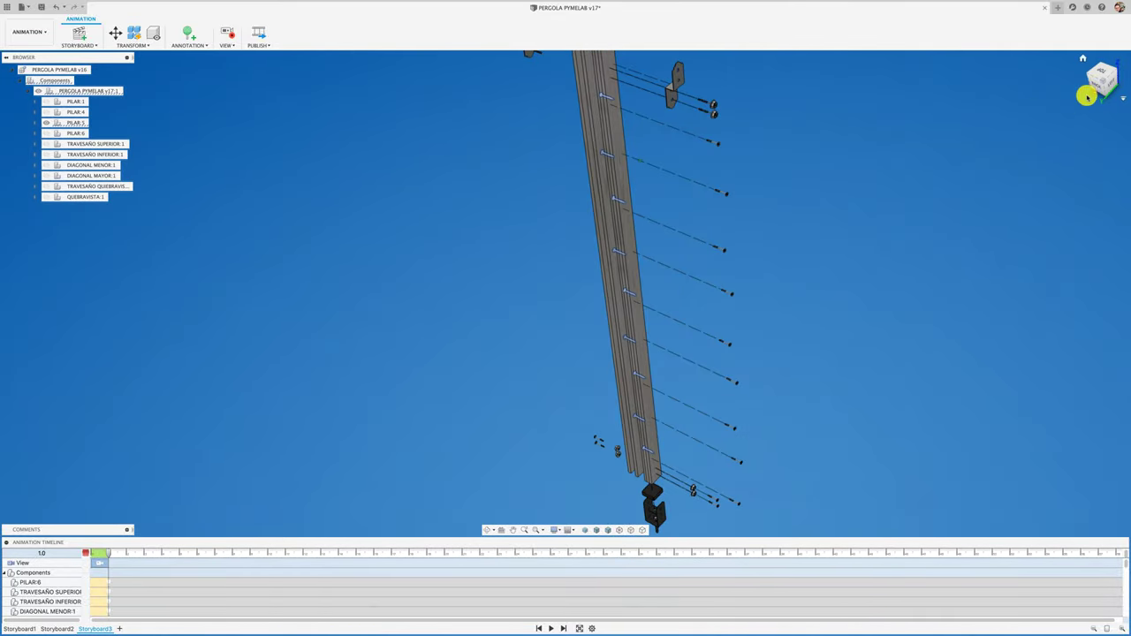
left_click(1103, 82)
mouse_move(868, 229)
middle_mouse_down()
mouse_move(767, 341)
mouse_move(746, 345)
middle_mouse_up()
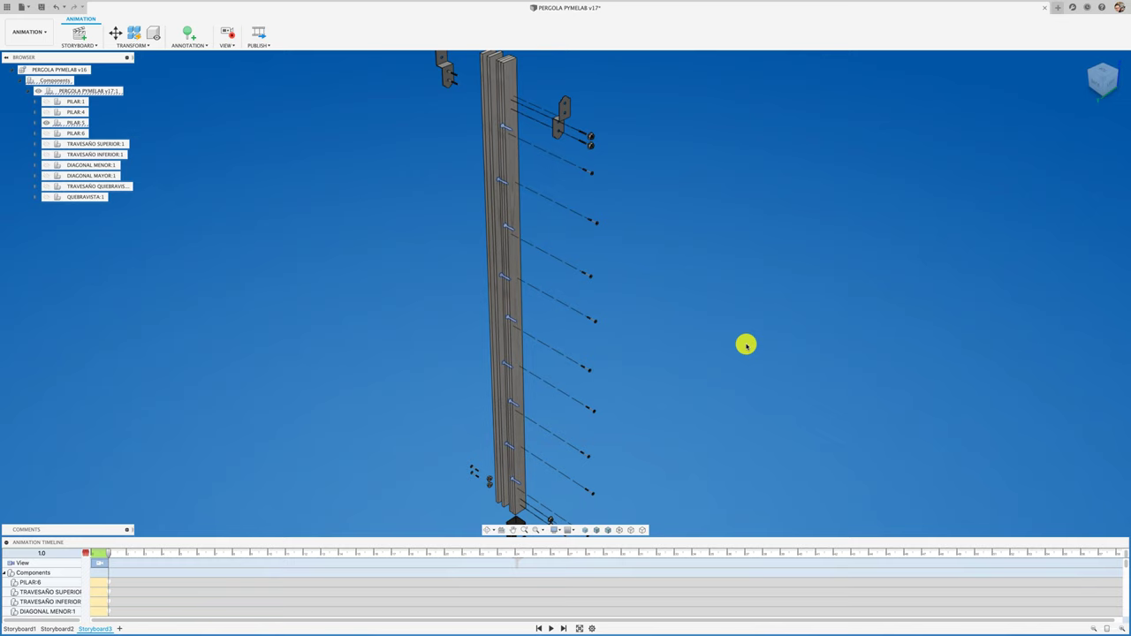
Pull the nine selected bolts 624.98 mm out along Z from the boards.
key("m")
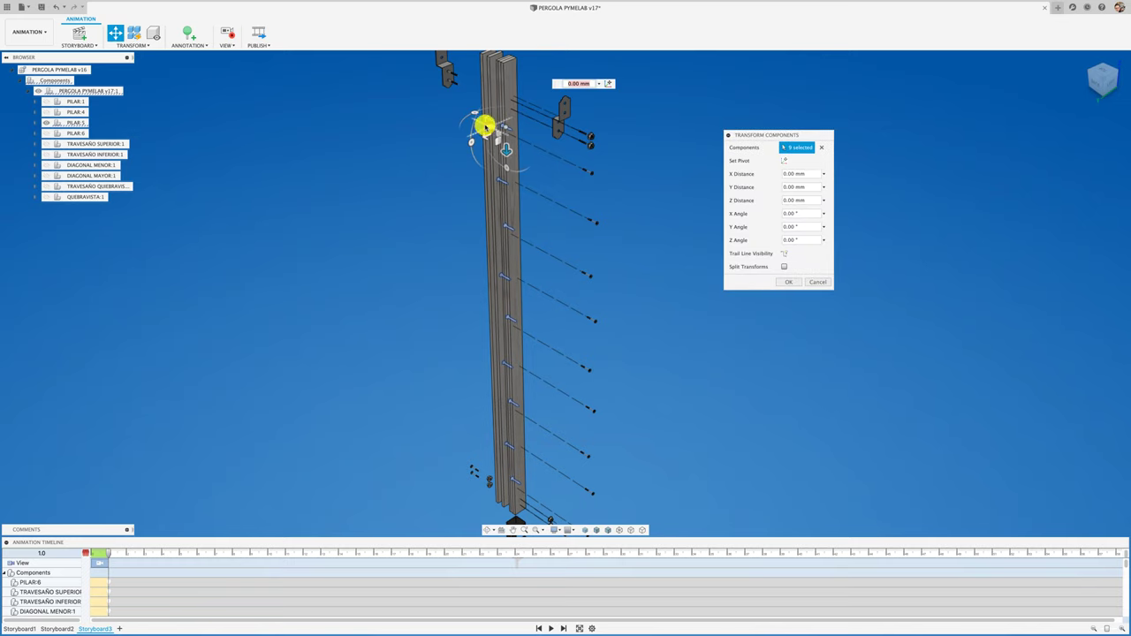
left_click_drag(484, 126, 453, 94)
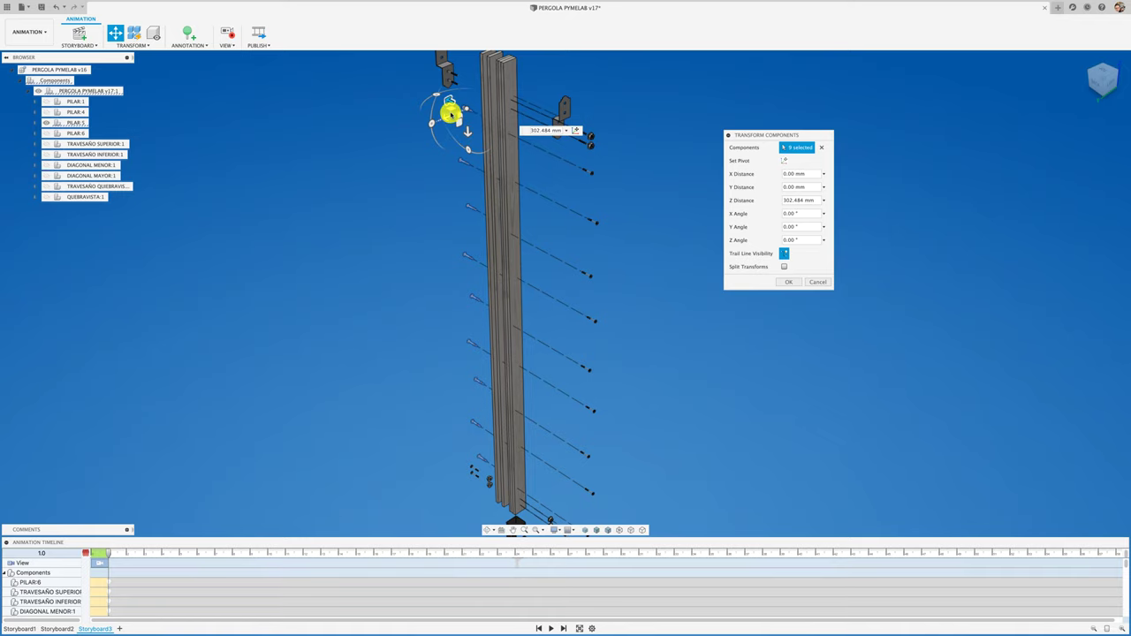
left_click_drag(449, 104, 409, 83)
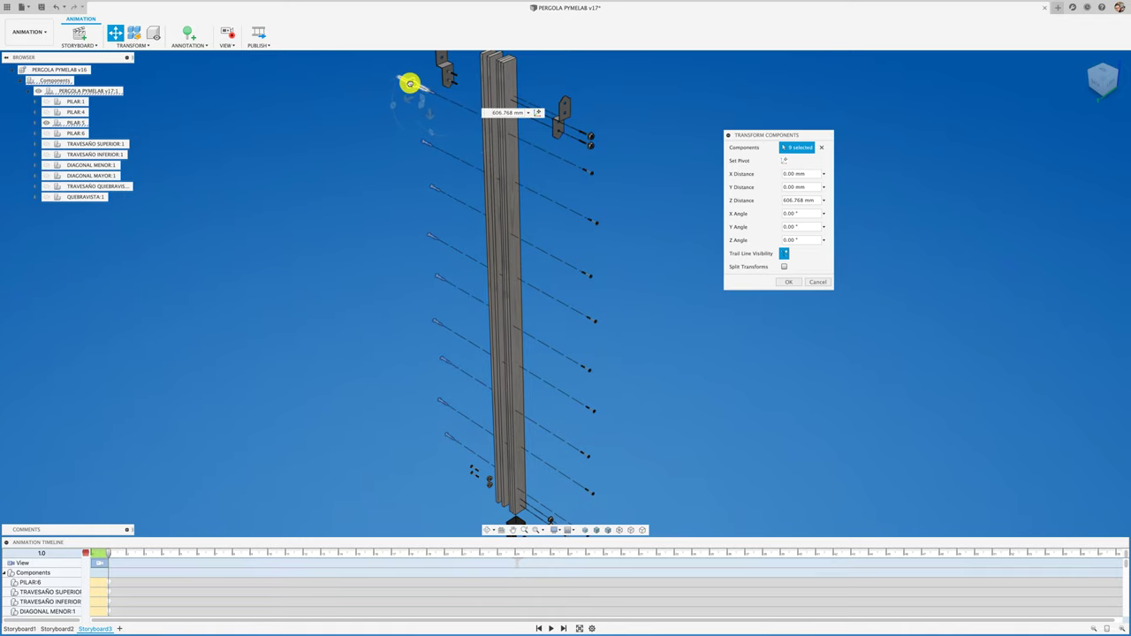
left_click(815, 281)
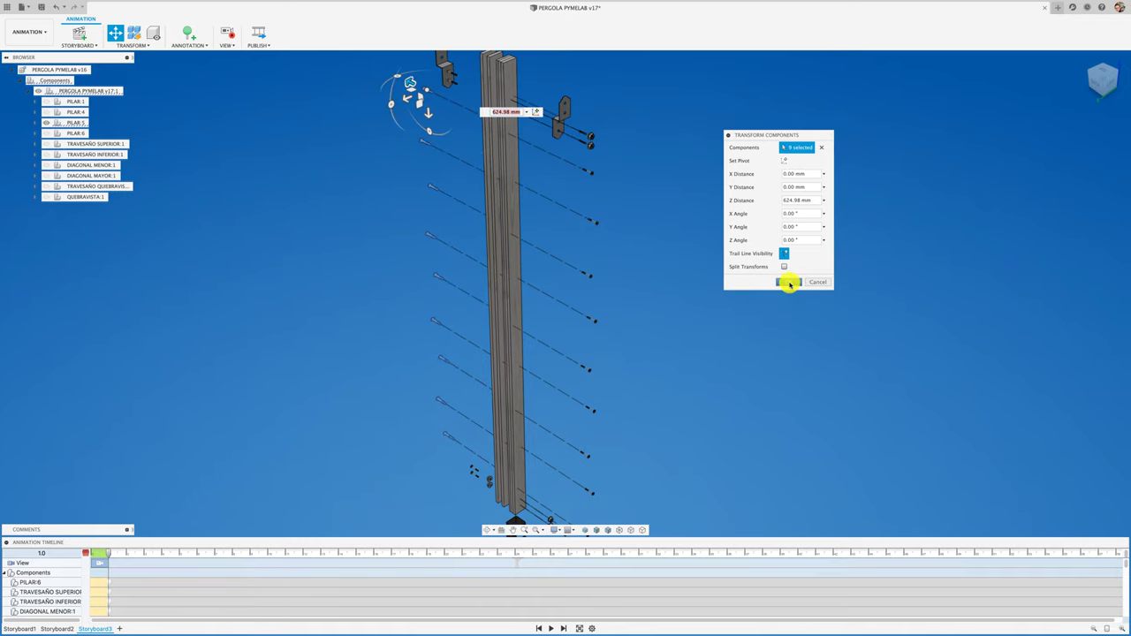
left_click(789, 282)
mouse_move(586, 187)
middle_mouse_down()
mouse_move(556, 189)
mouse_move(557, 262)
middle_mouse_up()
Zoom in on the board tops and pick the front wooden board to transform.
scroll(570, 286, "up", 5)
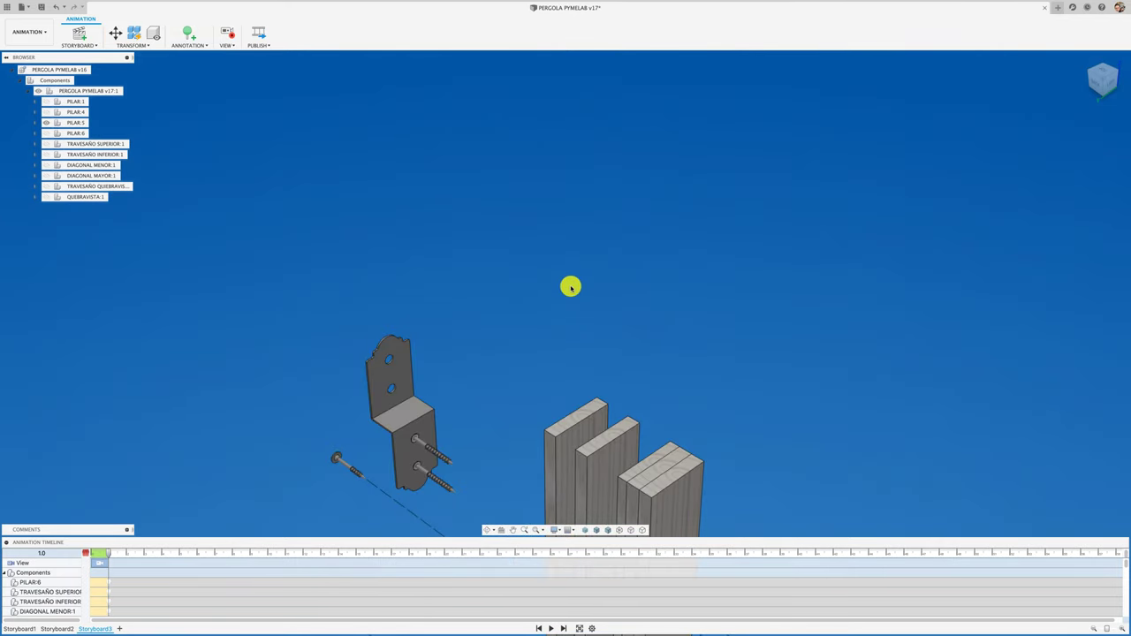
middle_click_drag(593, 330, 616, 386, "shift")
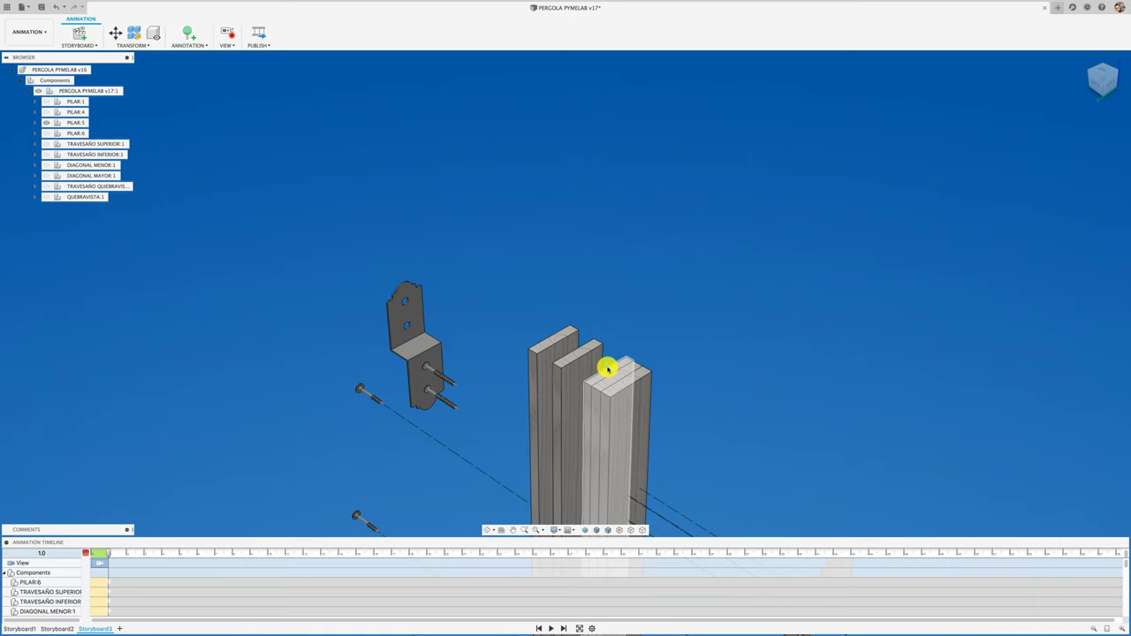
left_click(616, 385)
key("m")
left_click(618, 350)
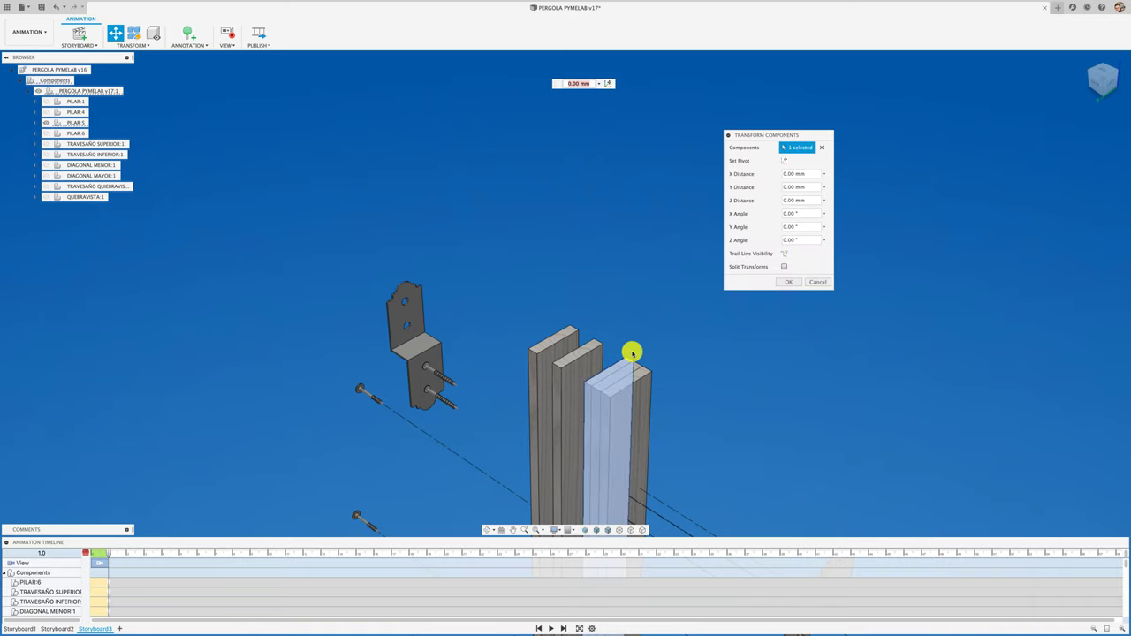
Slide the front board 36.474 mm along X, then zoom back out.
scroll(583, 283, "down", 3)
scroll(586, 354, "down", 3)
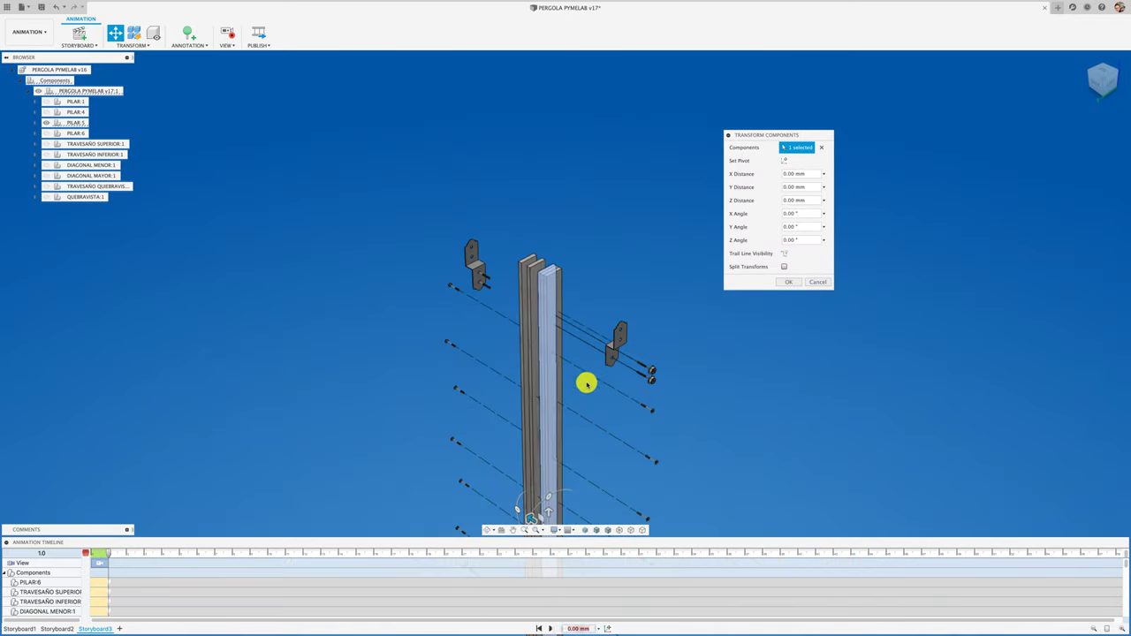
scroll(583, 354, "up", 2)
scroll(539, 349, "up", 1)
scroll(518, 356, "up", 1)
scroll(518, 356, "up", 2)
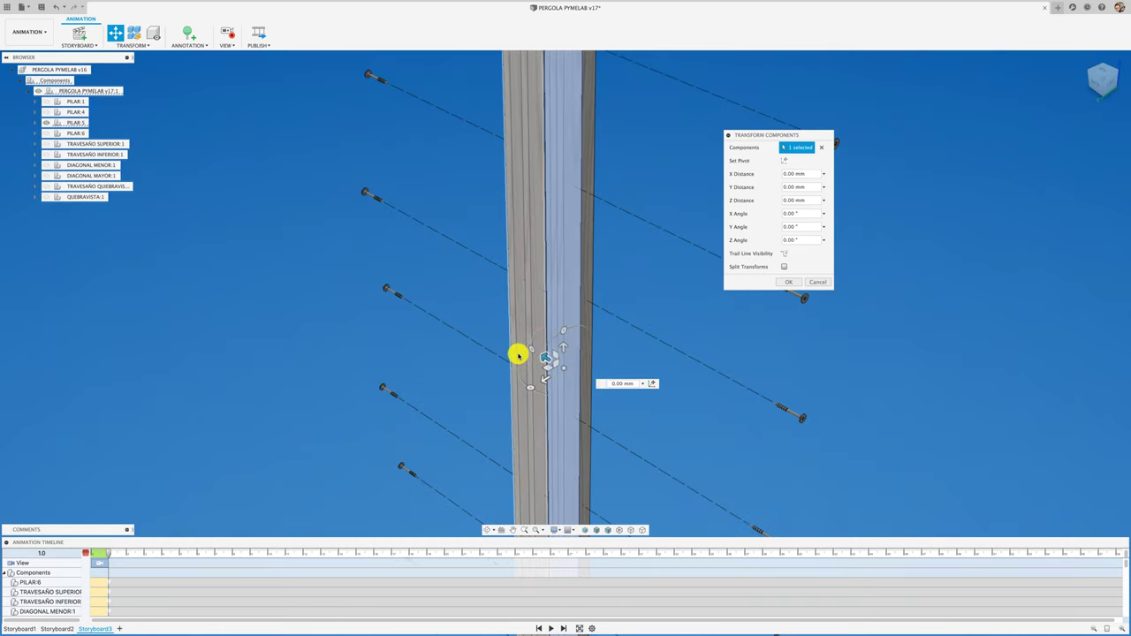
scroll(538, 363, "up", 1)
left_click_drag(538, 363, 533, 351)
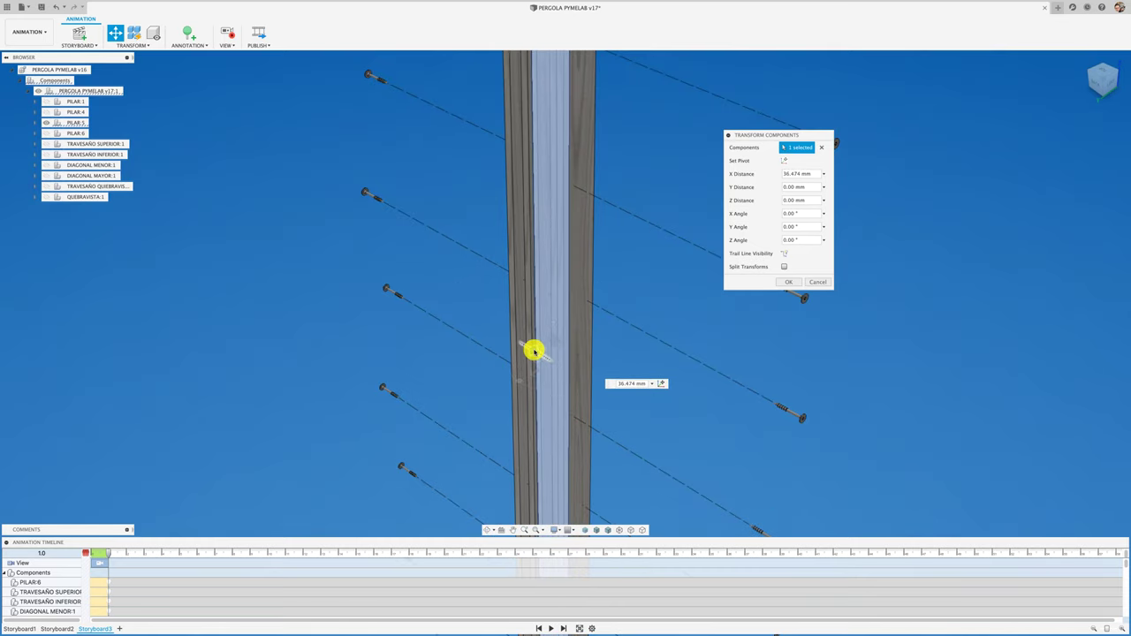
left_click(790, 283)
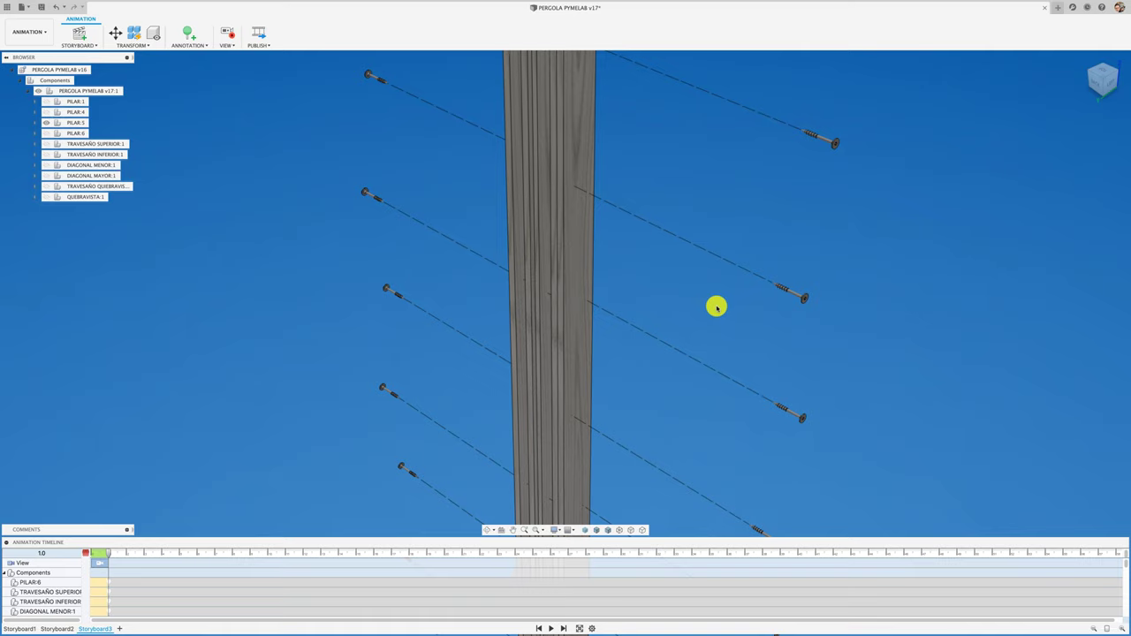
scroll(718, 305, "down", 2)
scroll(704, 296, "down", 1)
scroll(690, 279, "down", 2)
scroll(672, 292, "down", 1)
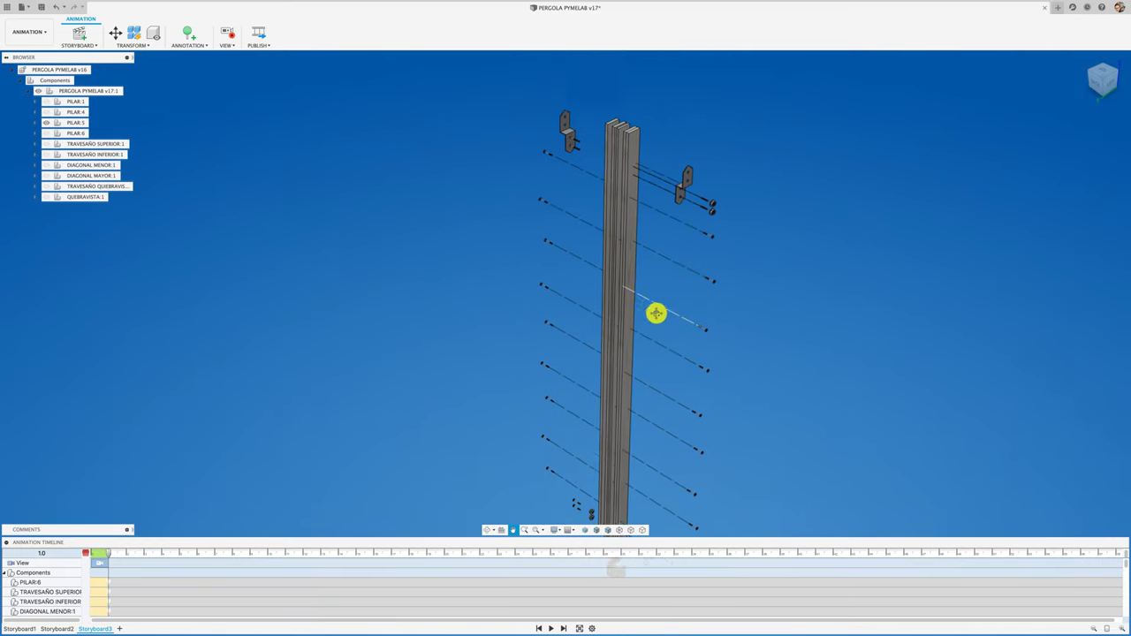
scroll(761, 309, "down", 1)
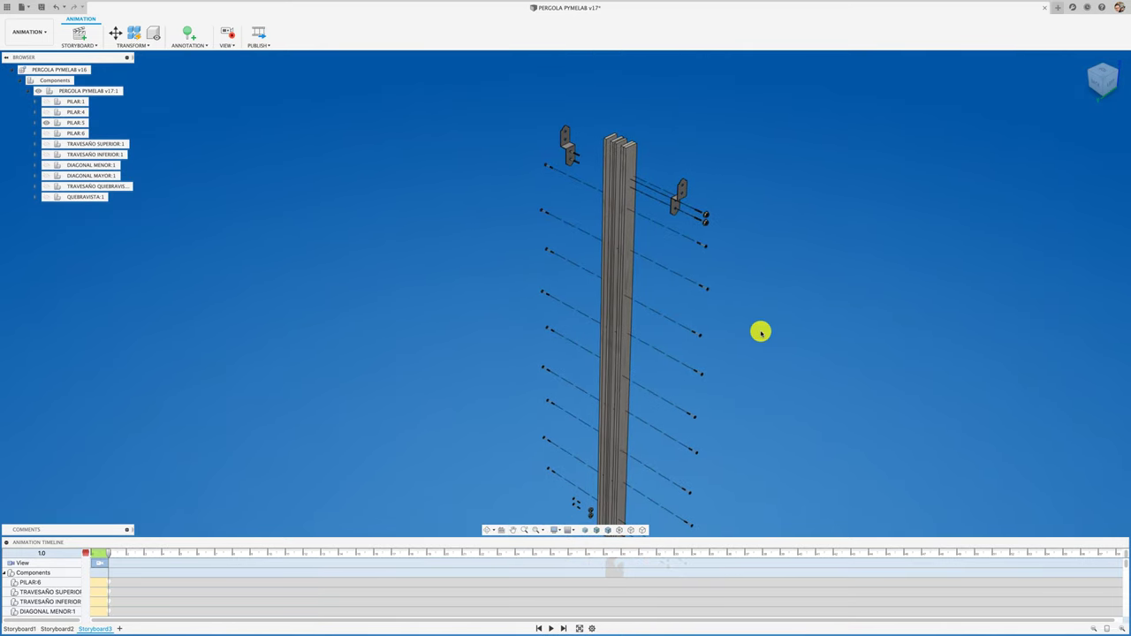
scroll(761, 332, "down", 1)
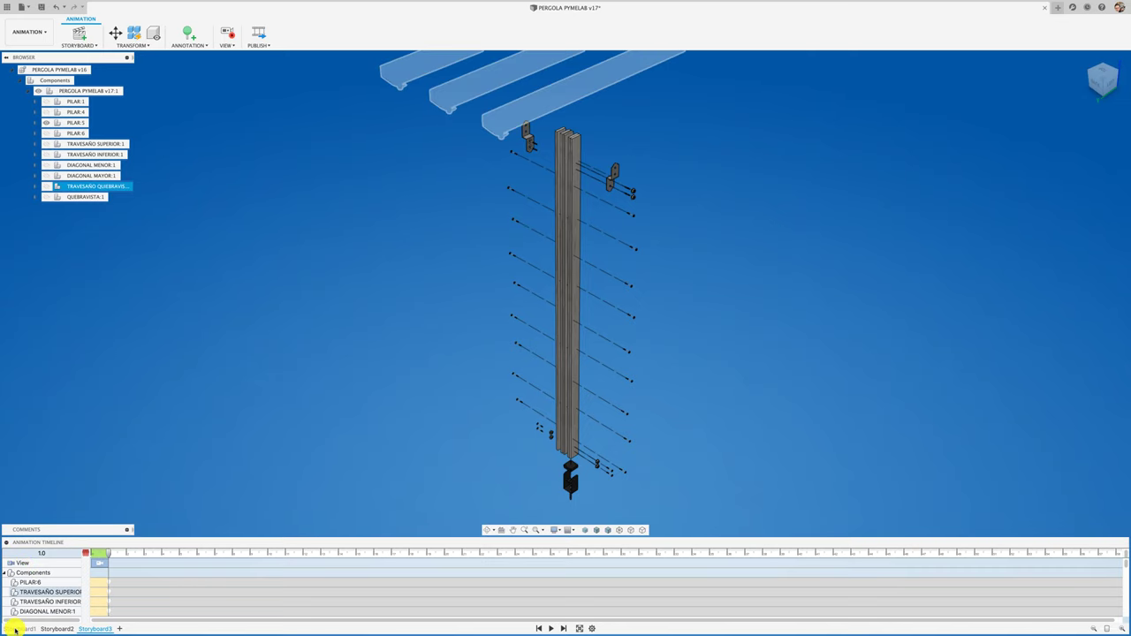
Review Storyboard1, 2 and 3, then save a new version described 'User Saved'.
left_click(15, 630)
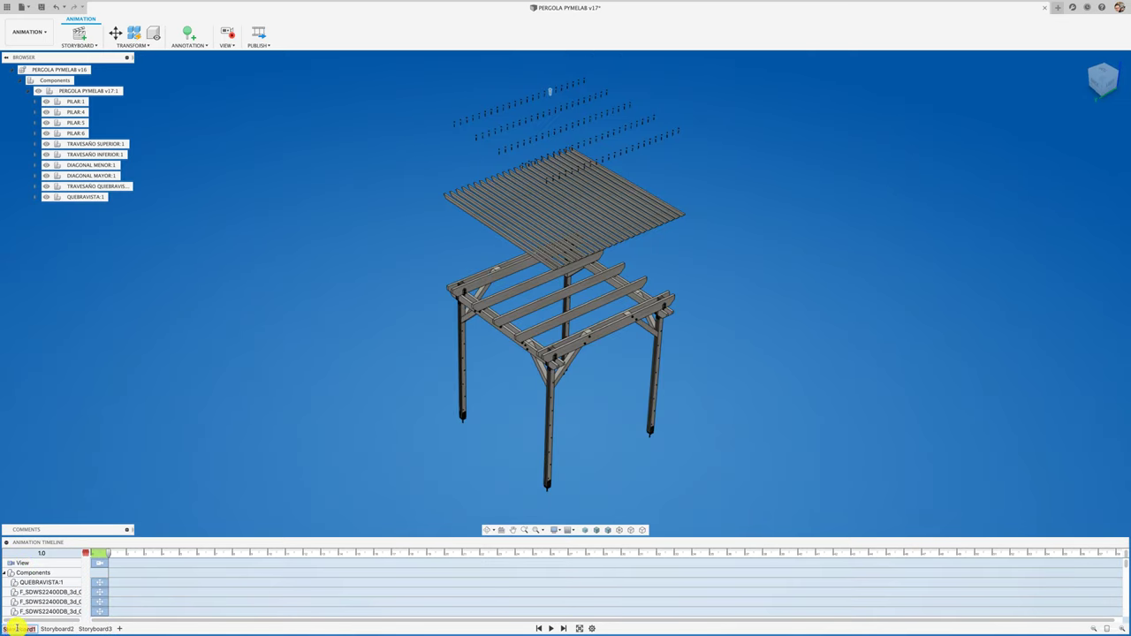
left_click(58, 629)
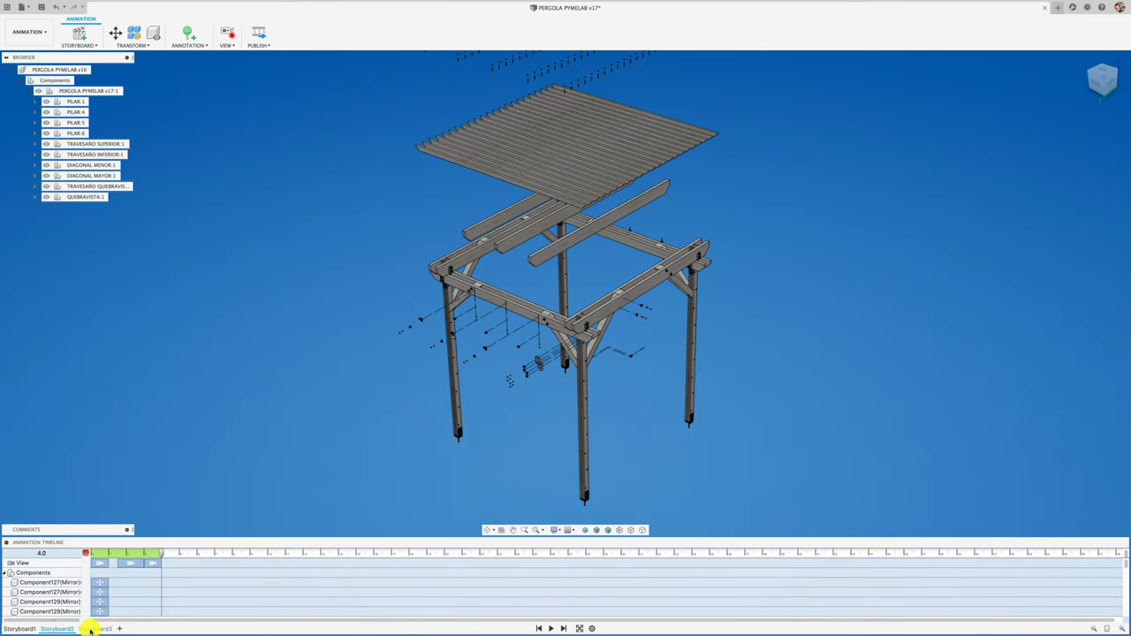
left_click(91, 629)
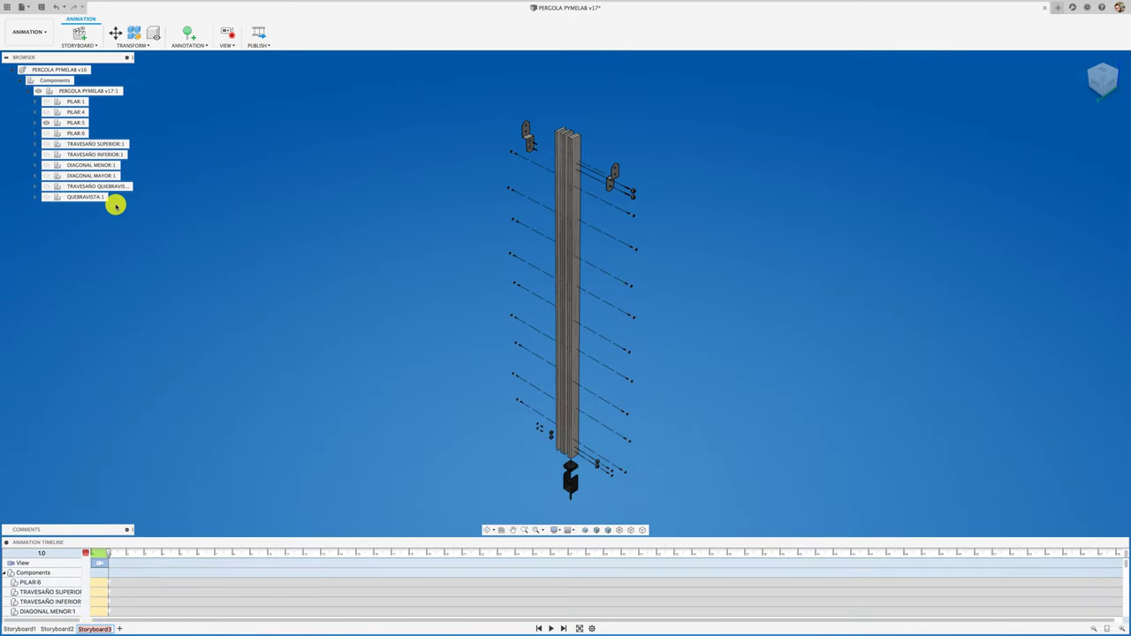
left_click(40, 7)
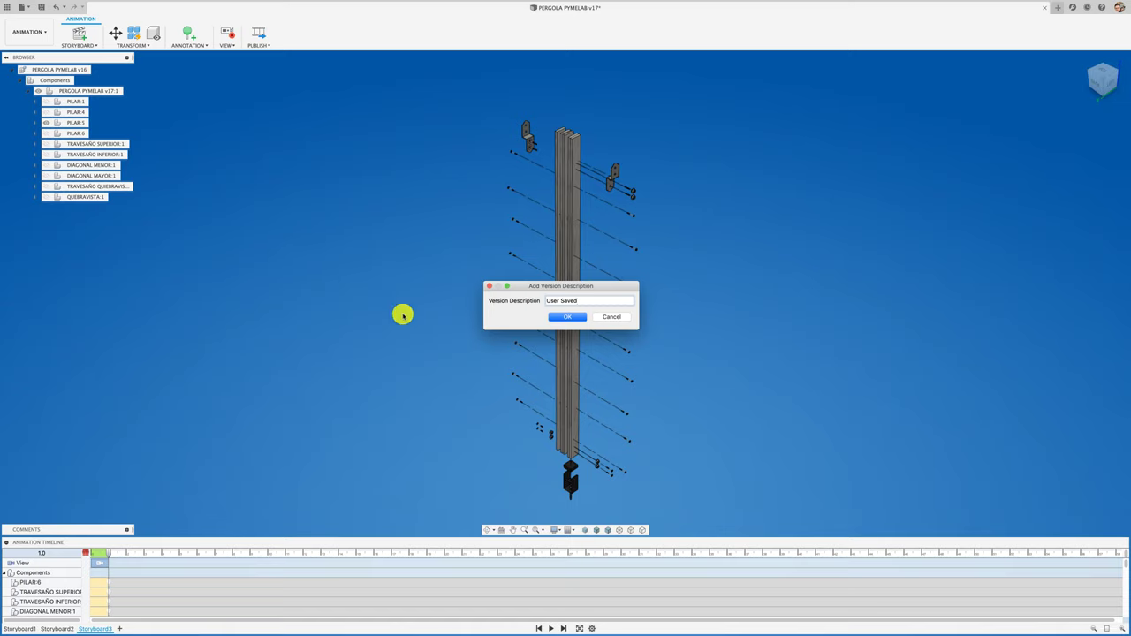
left_click(574, 321)
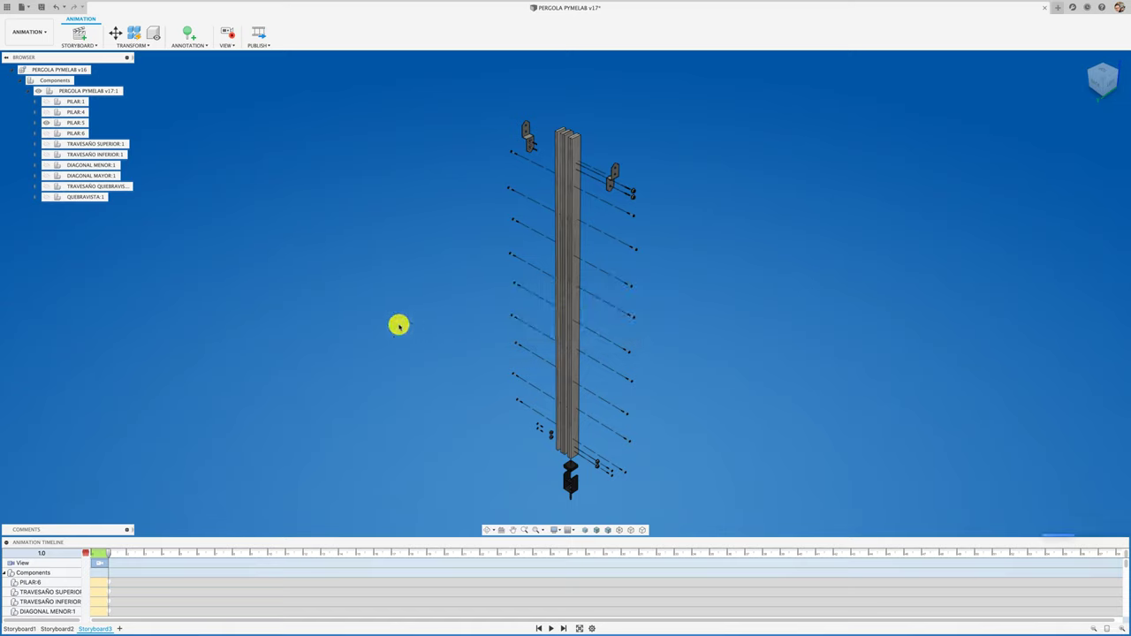